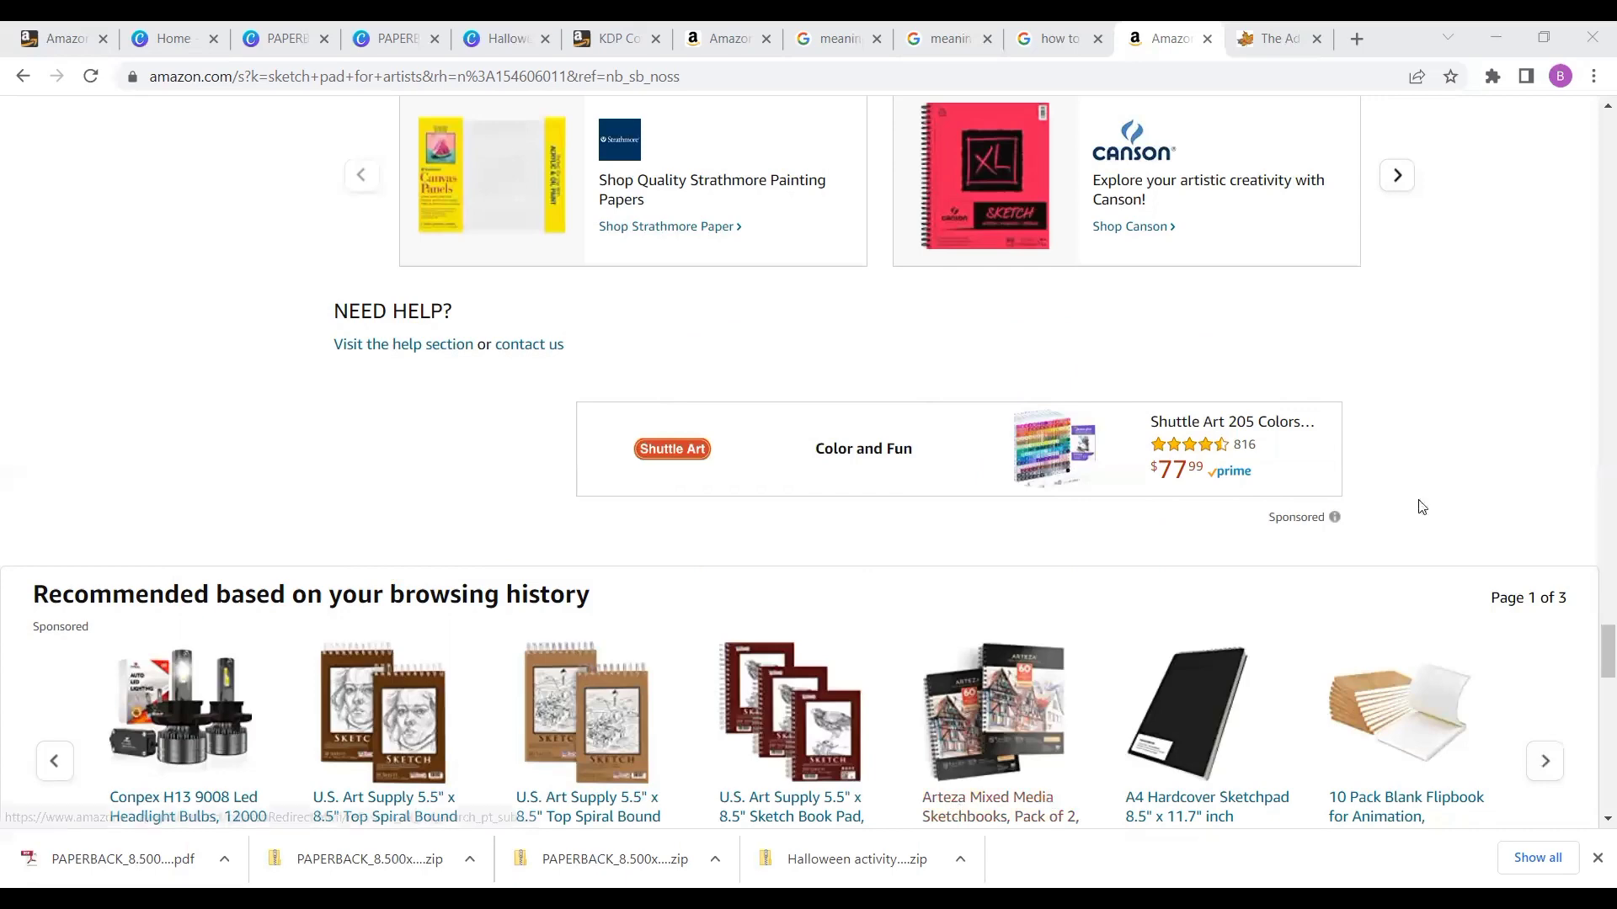
- Open a new tab and go to kdp.amazon.com
click(1352, 38)
click(1269, 73)
text(k)
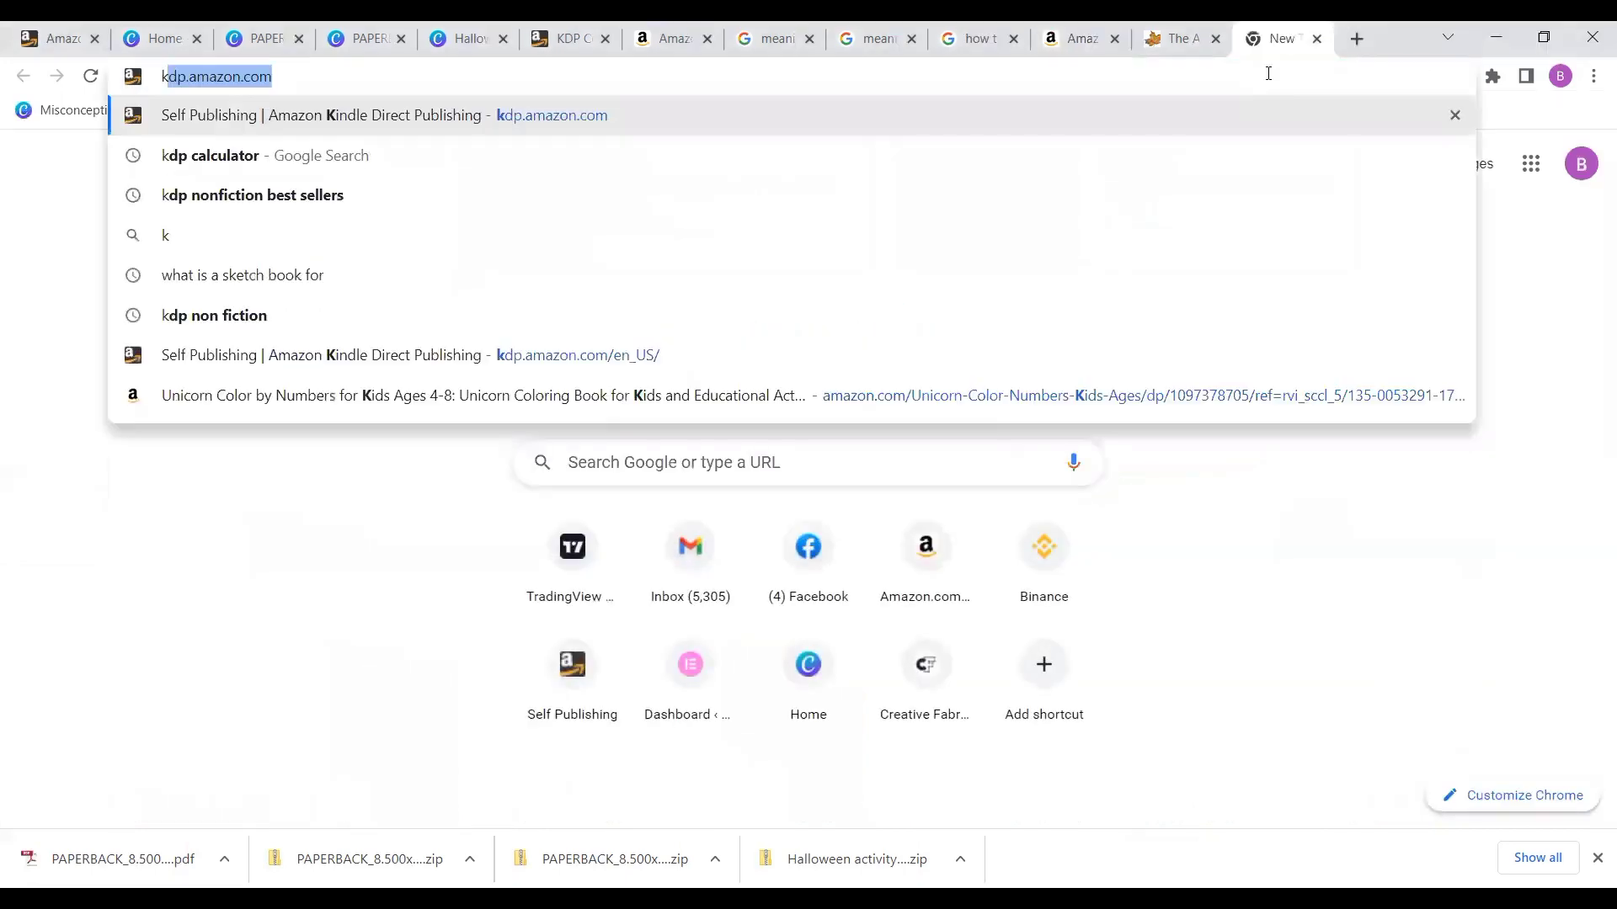
text(dp)
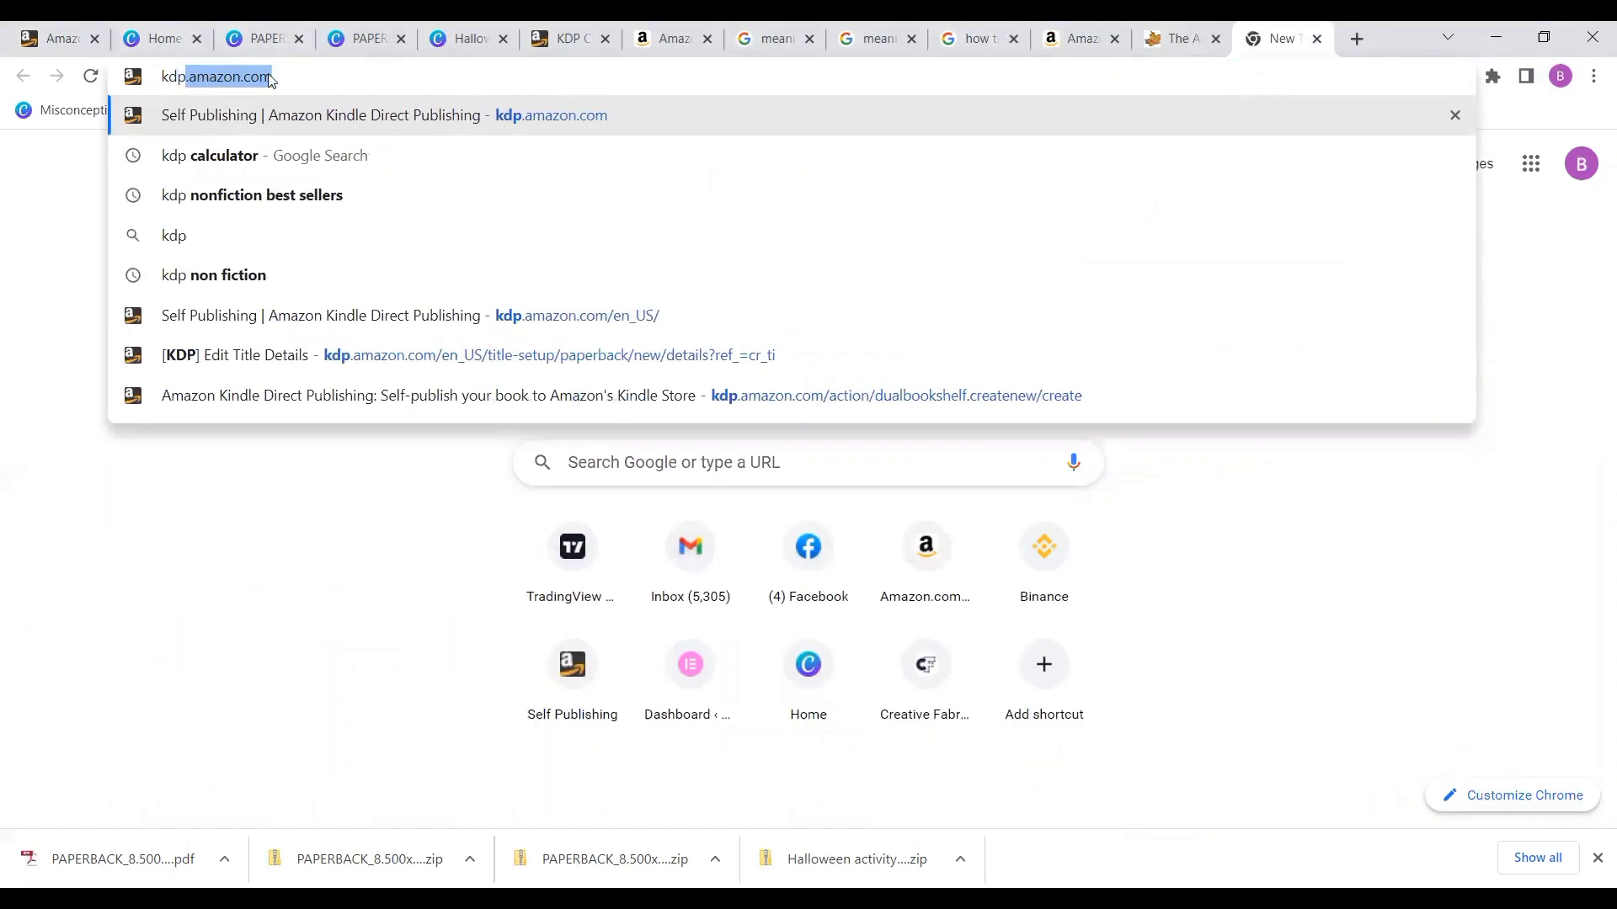
key(Return)
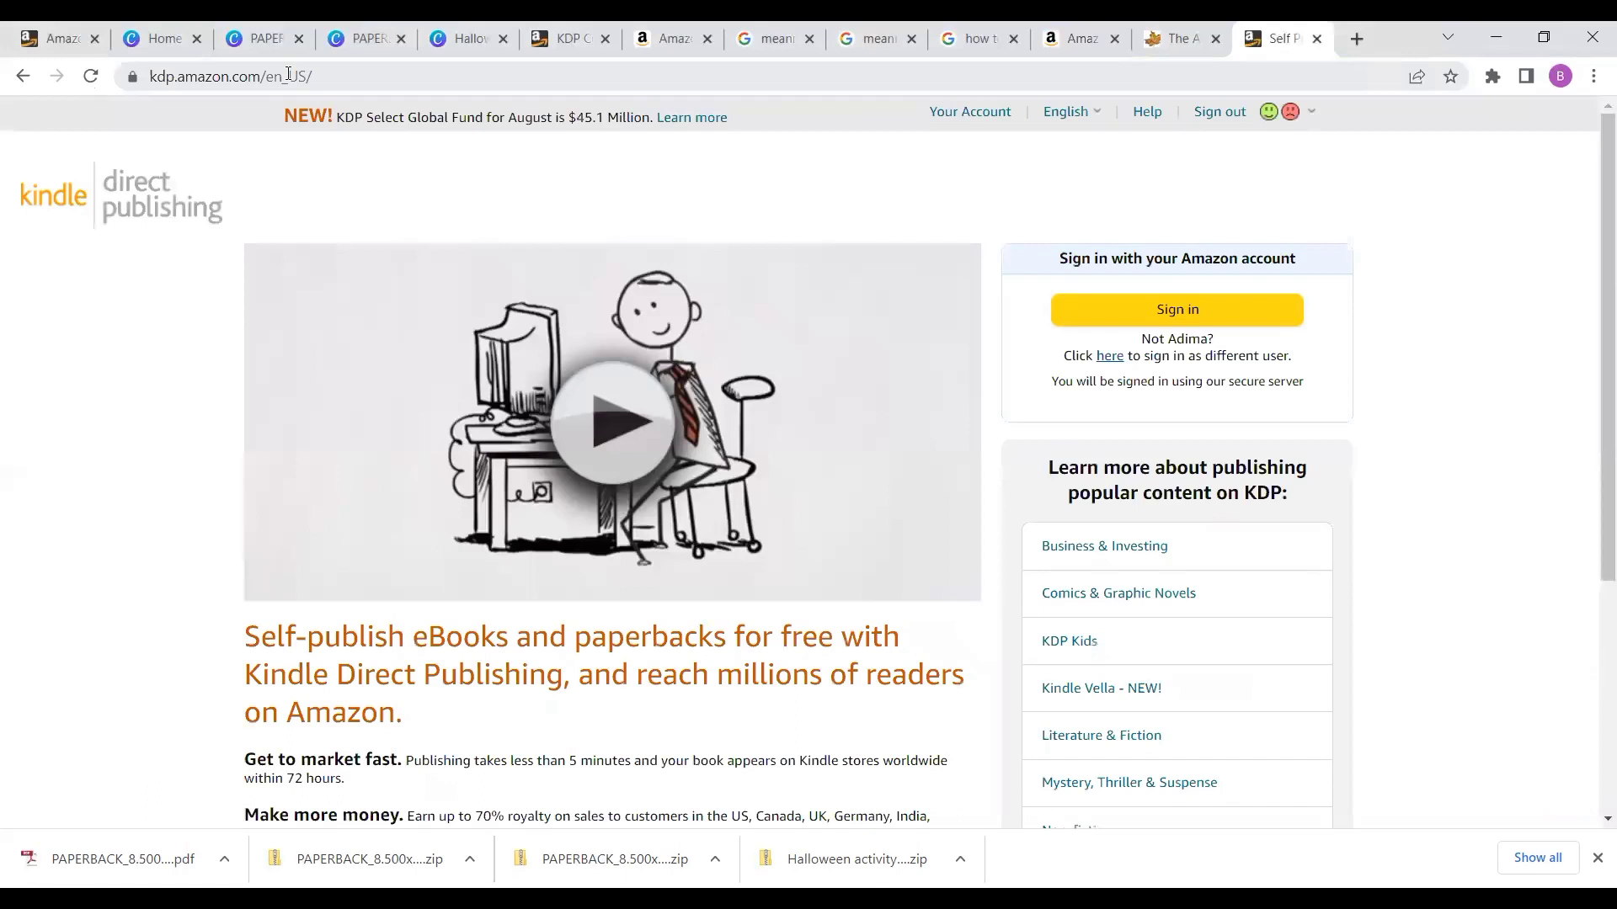
- Sign in to Kindle Direct Publishing and start creating a new paperback title
click(1148, 311)
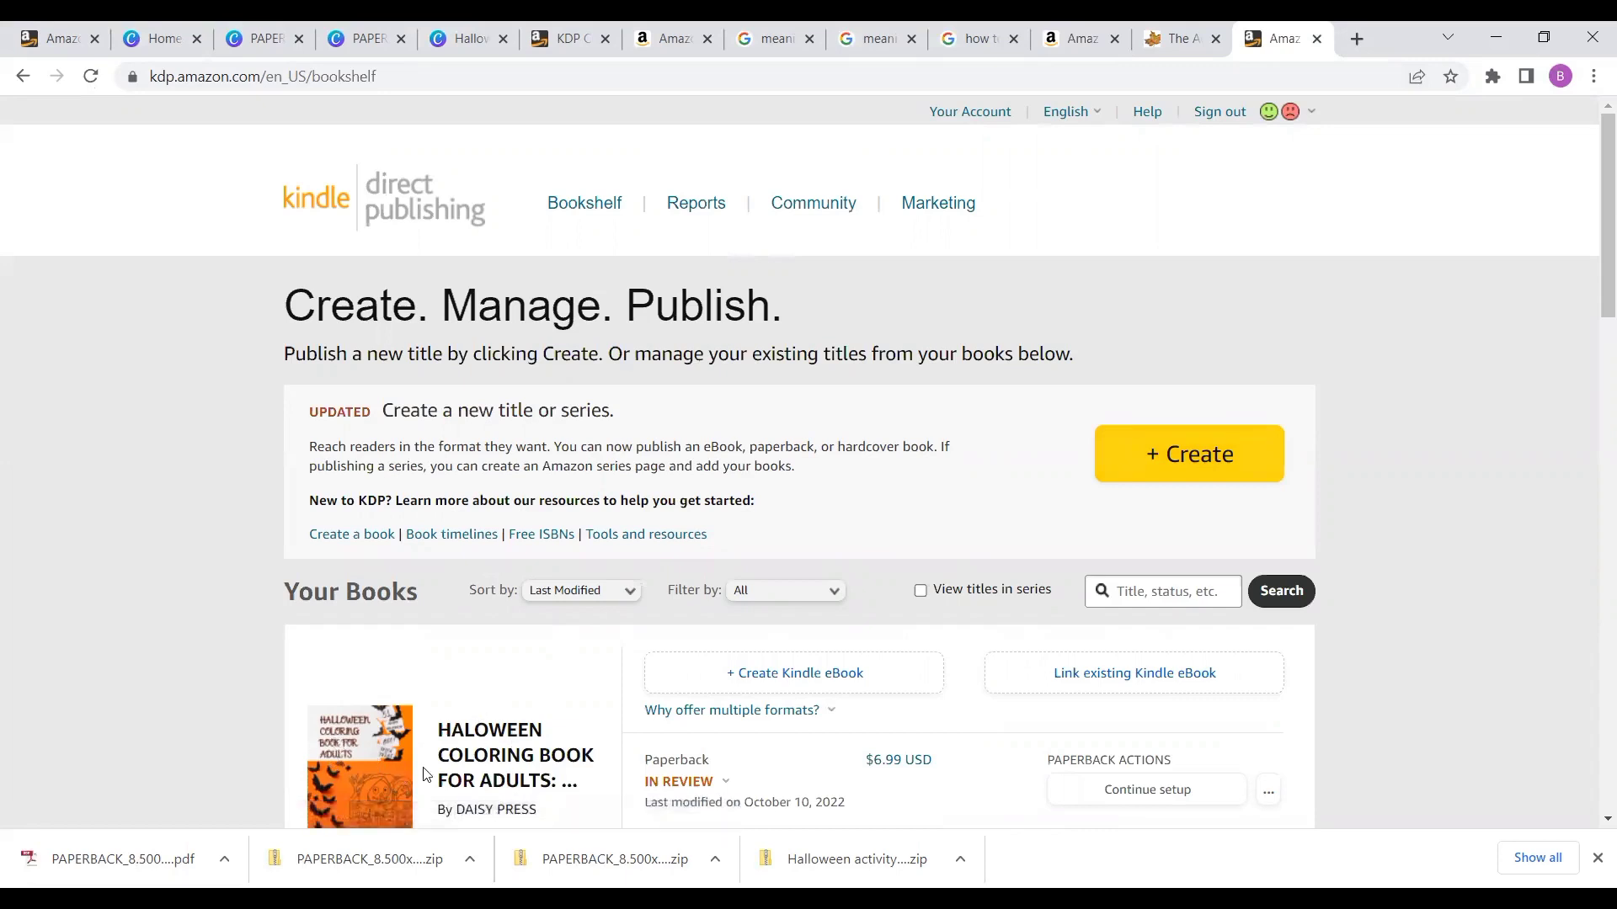
click(669, 781)
click(889, 813)
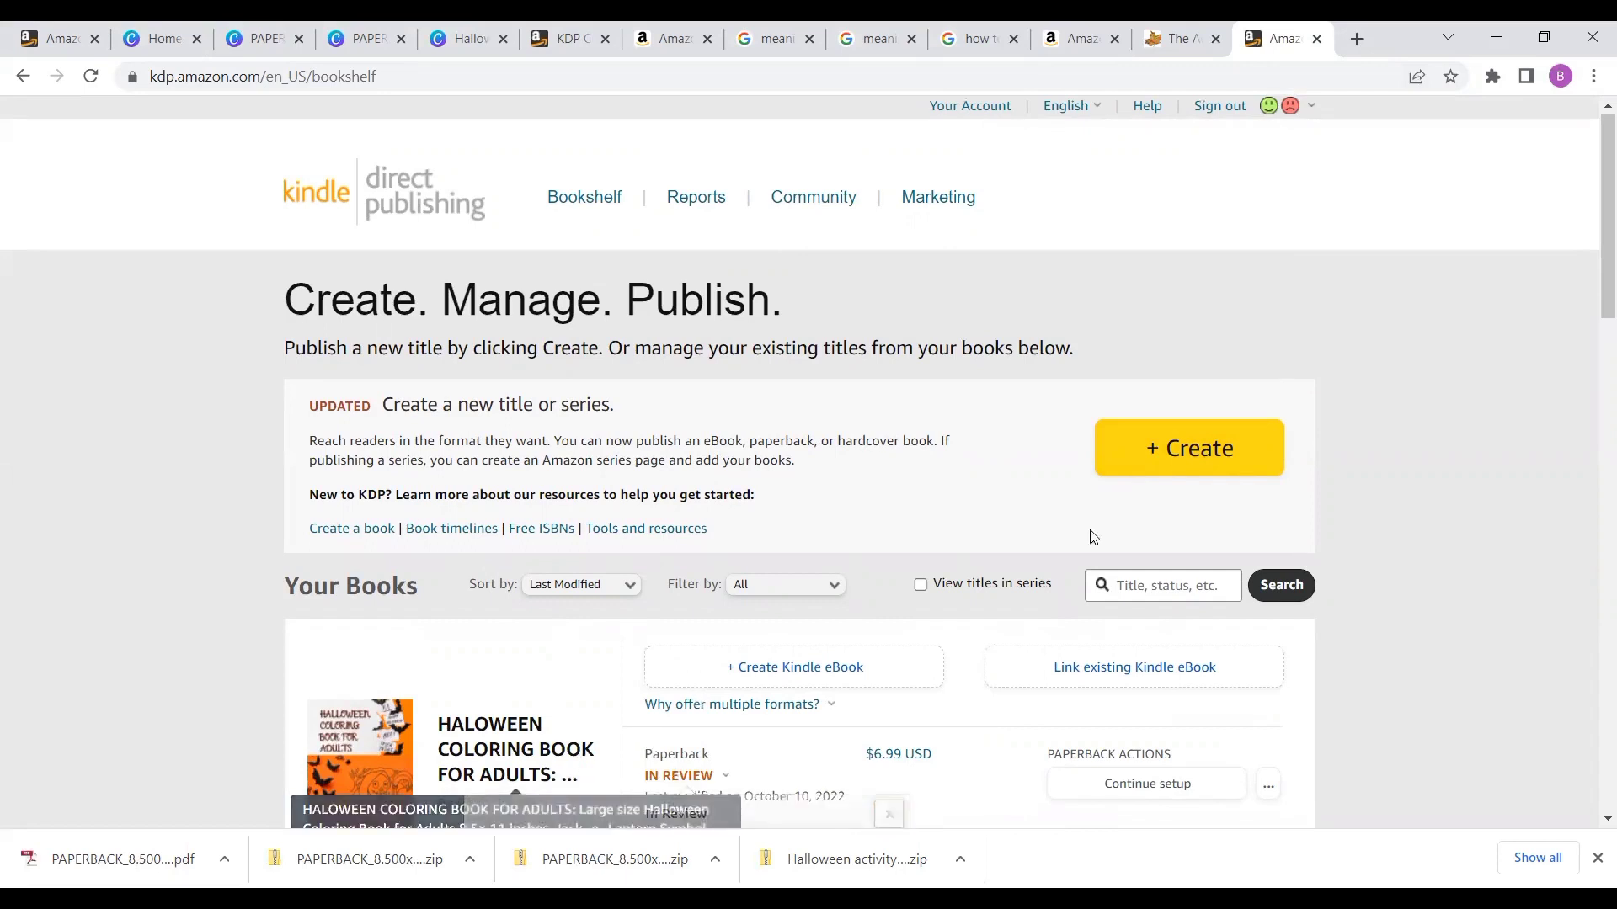
click(1170, 469)
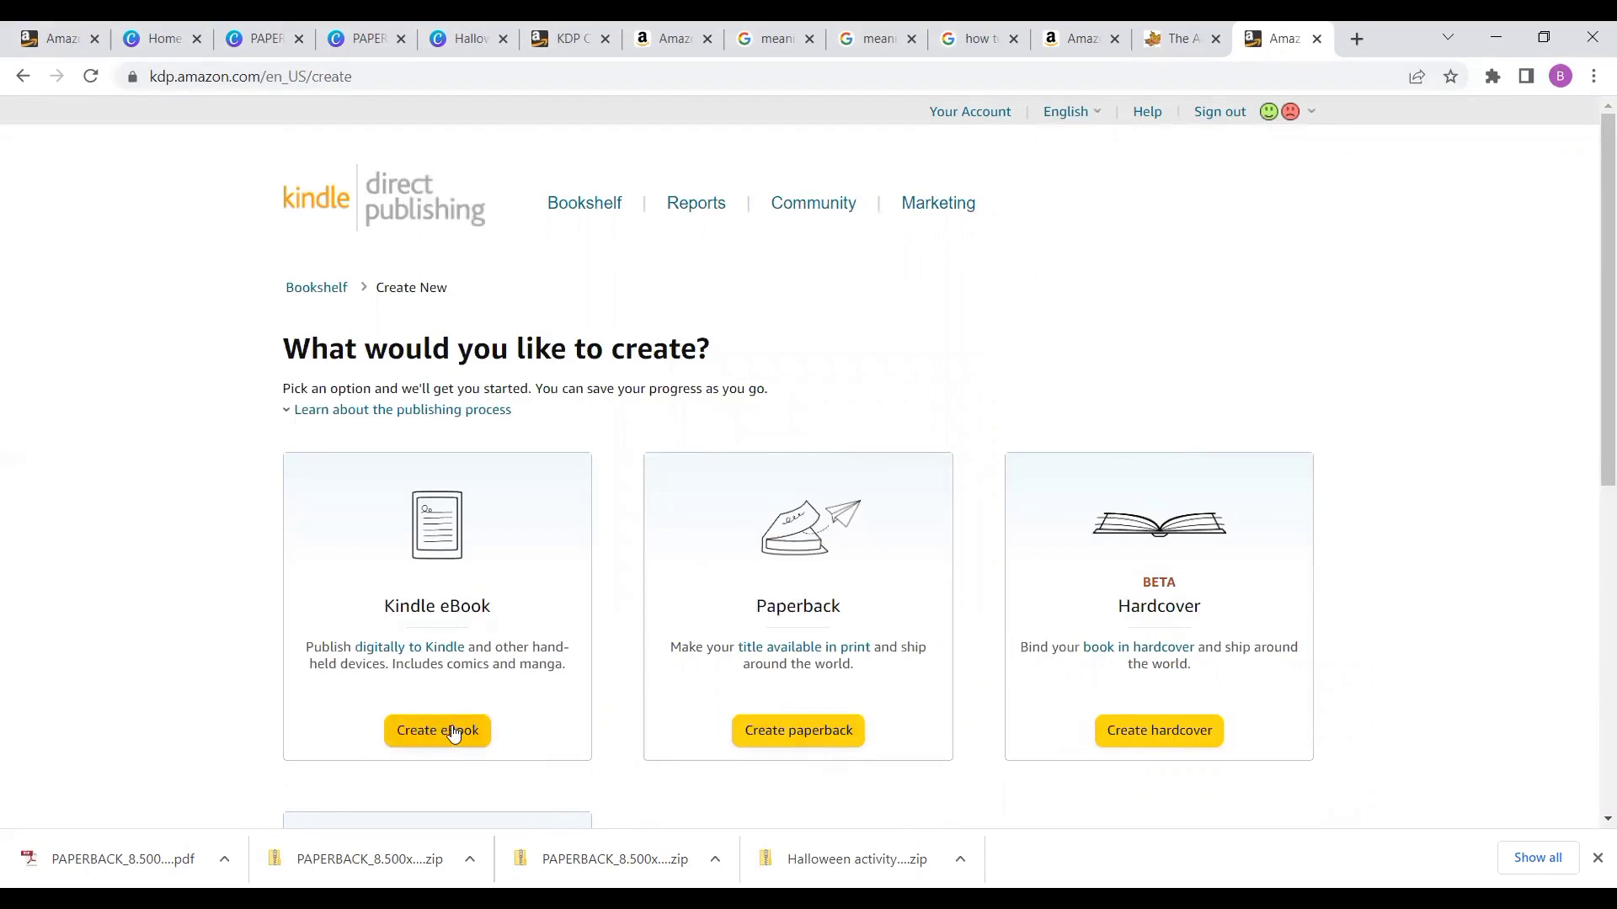
click(813, 739)
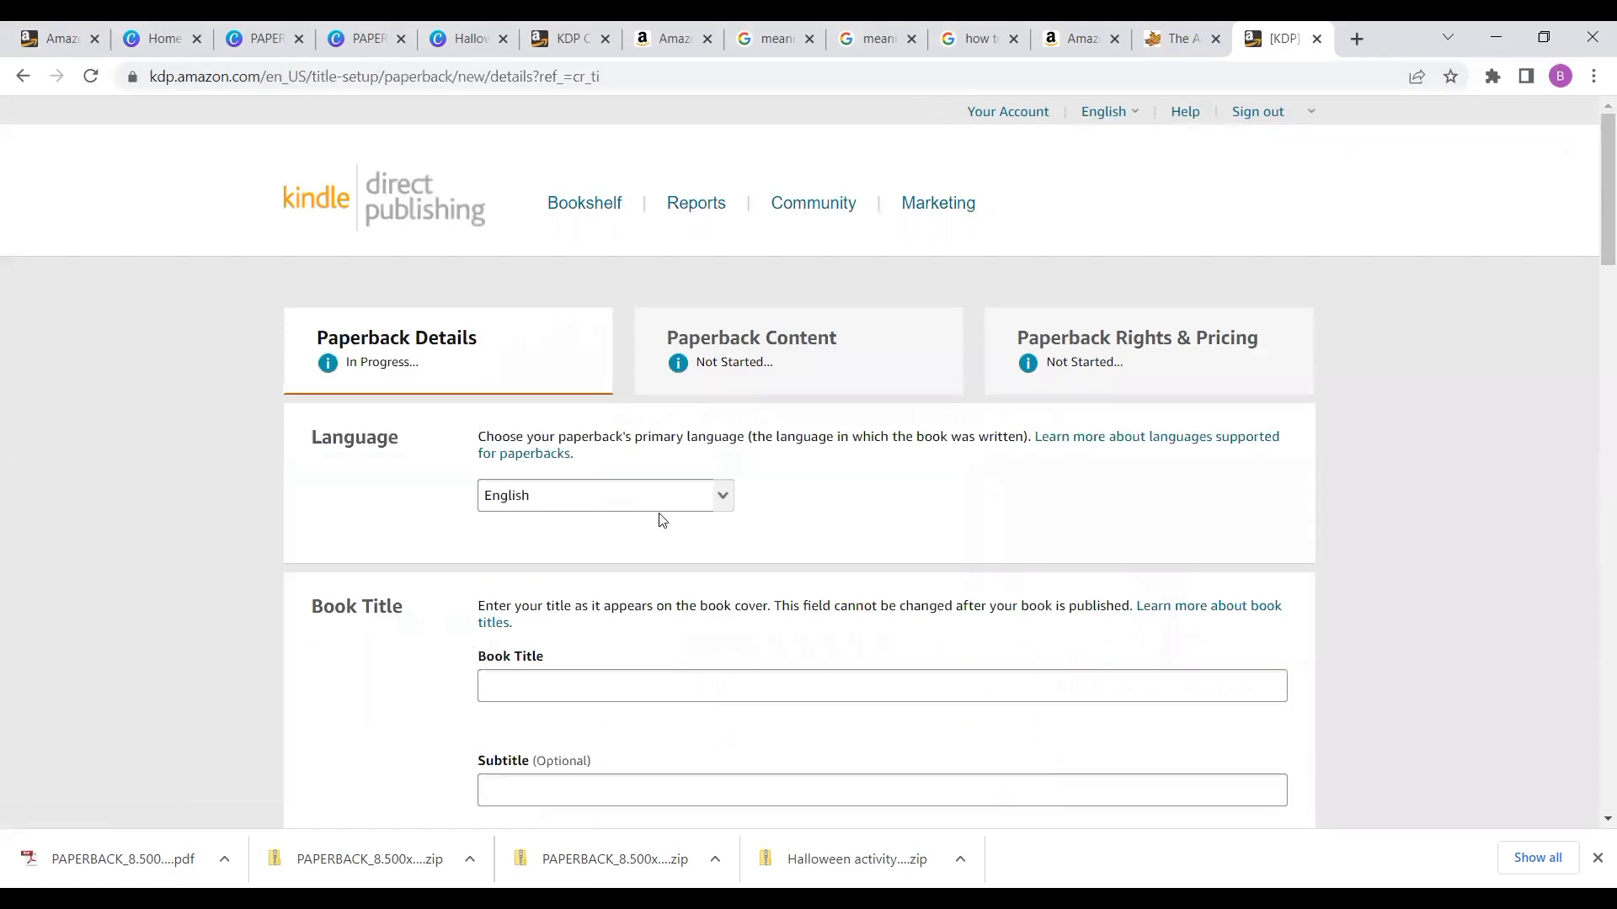
- Enter the book title HALLOWEEN MULTIPURPOSE SKETCHBOOK
click(520, 684)
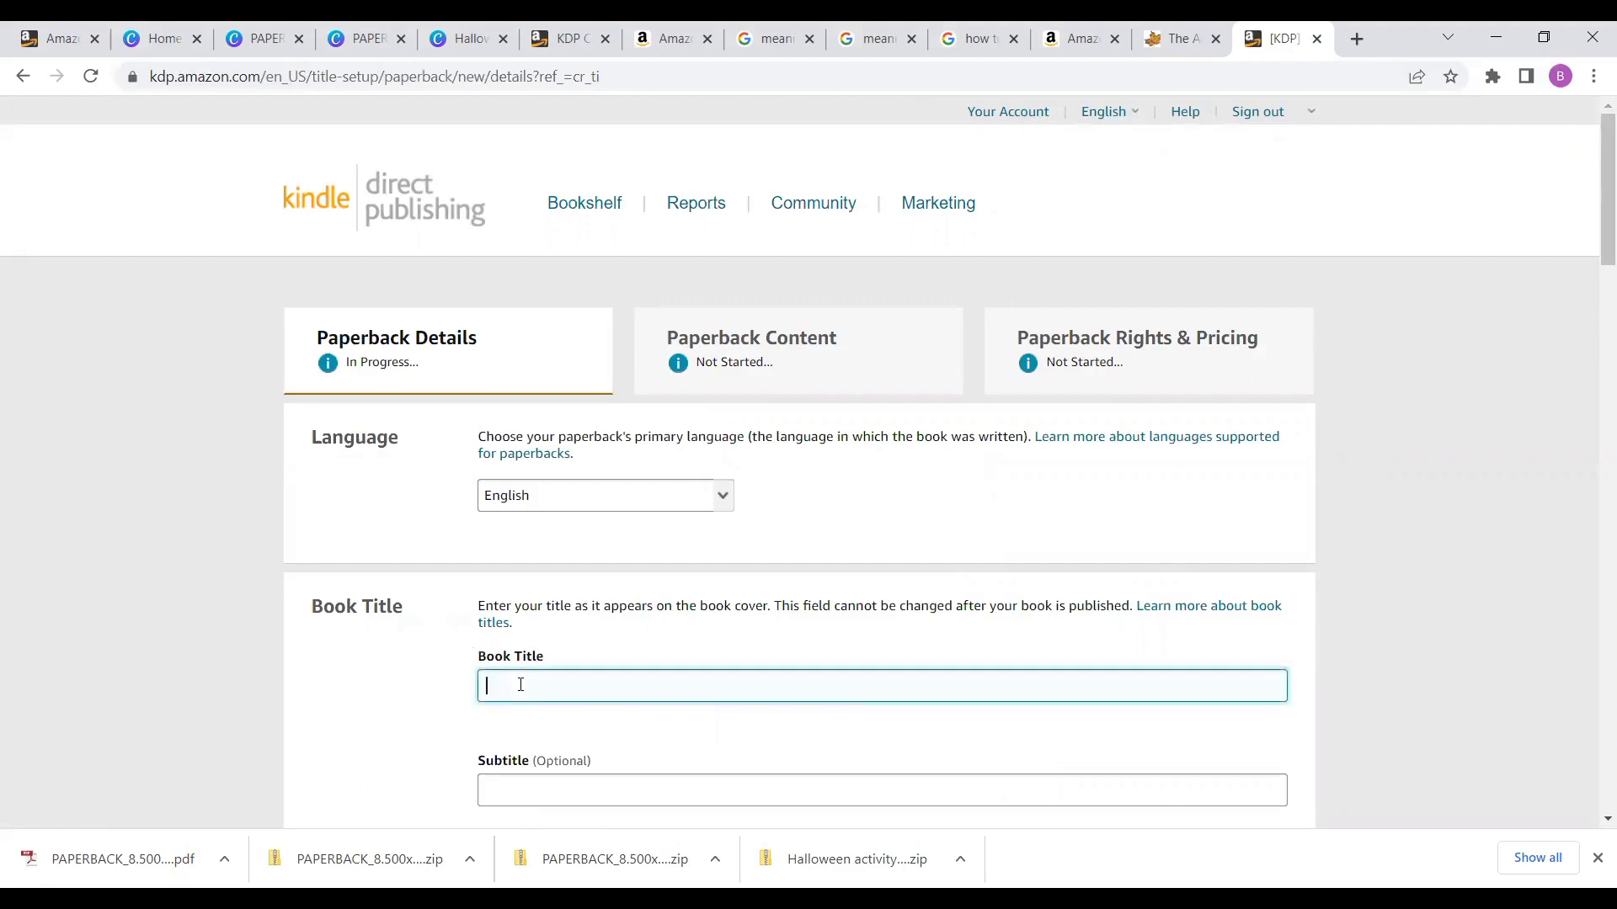
text(HALLOWEEN MULTIPURPOSE SKE)
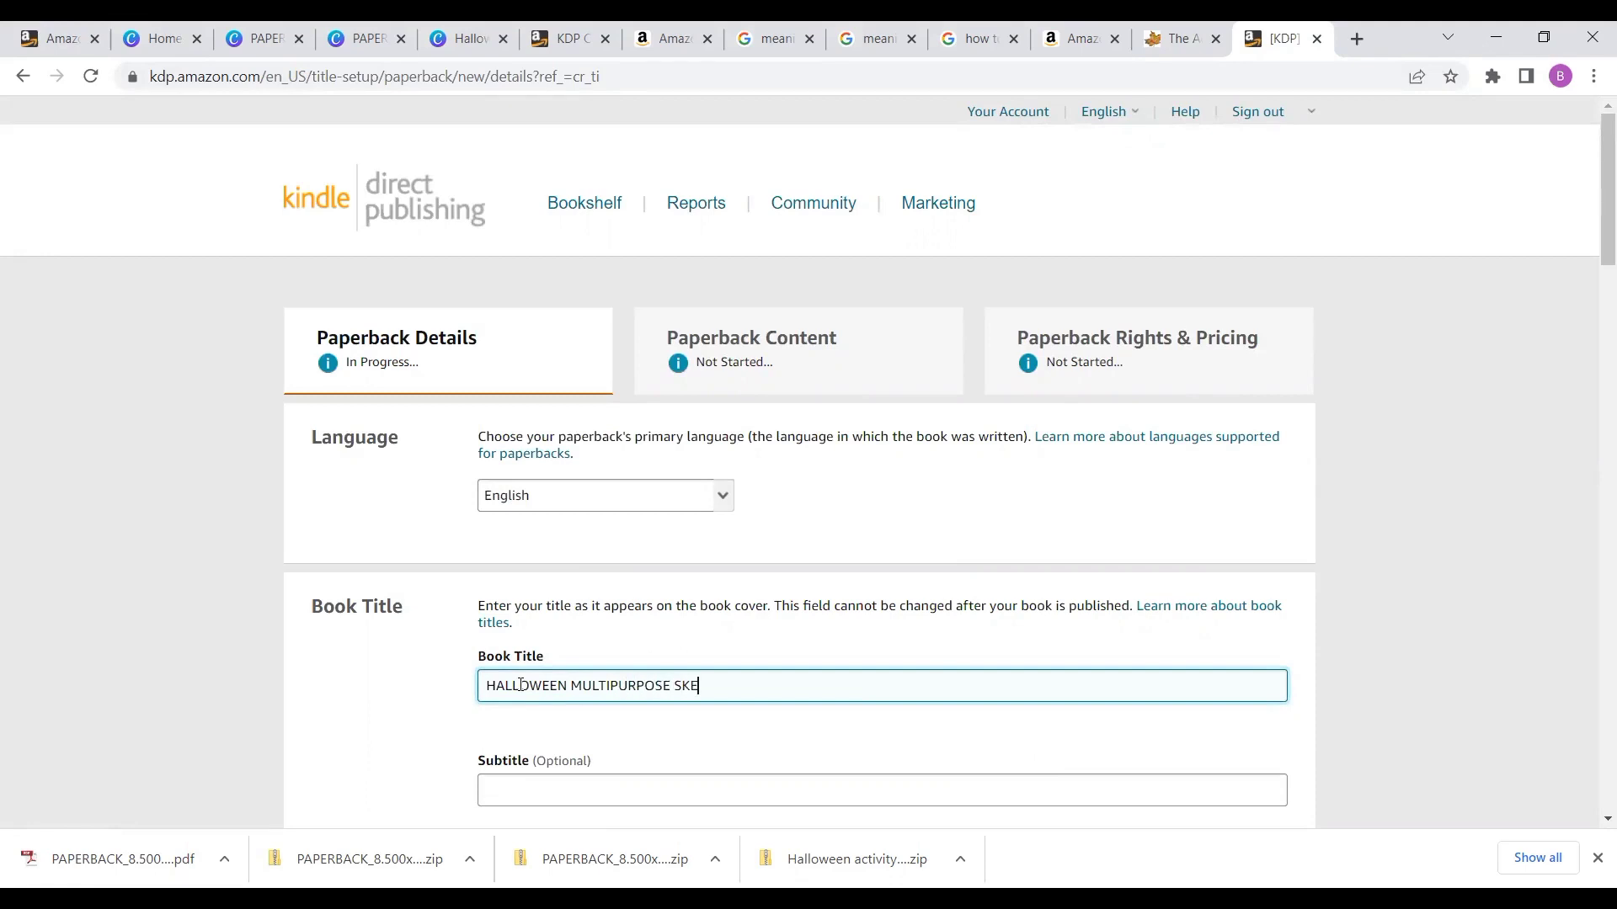
text(TCH)
key(BackSpace)
key(BackSpace)
text(V)
key(BackSpace)
text(CHBOOK)
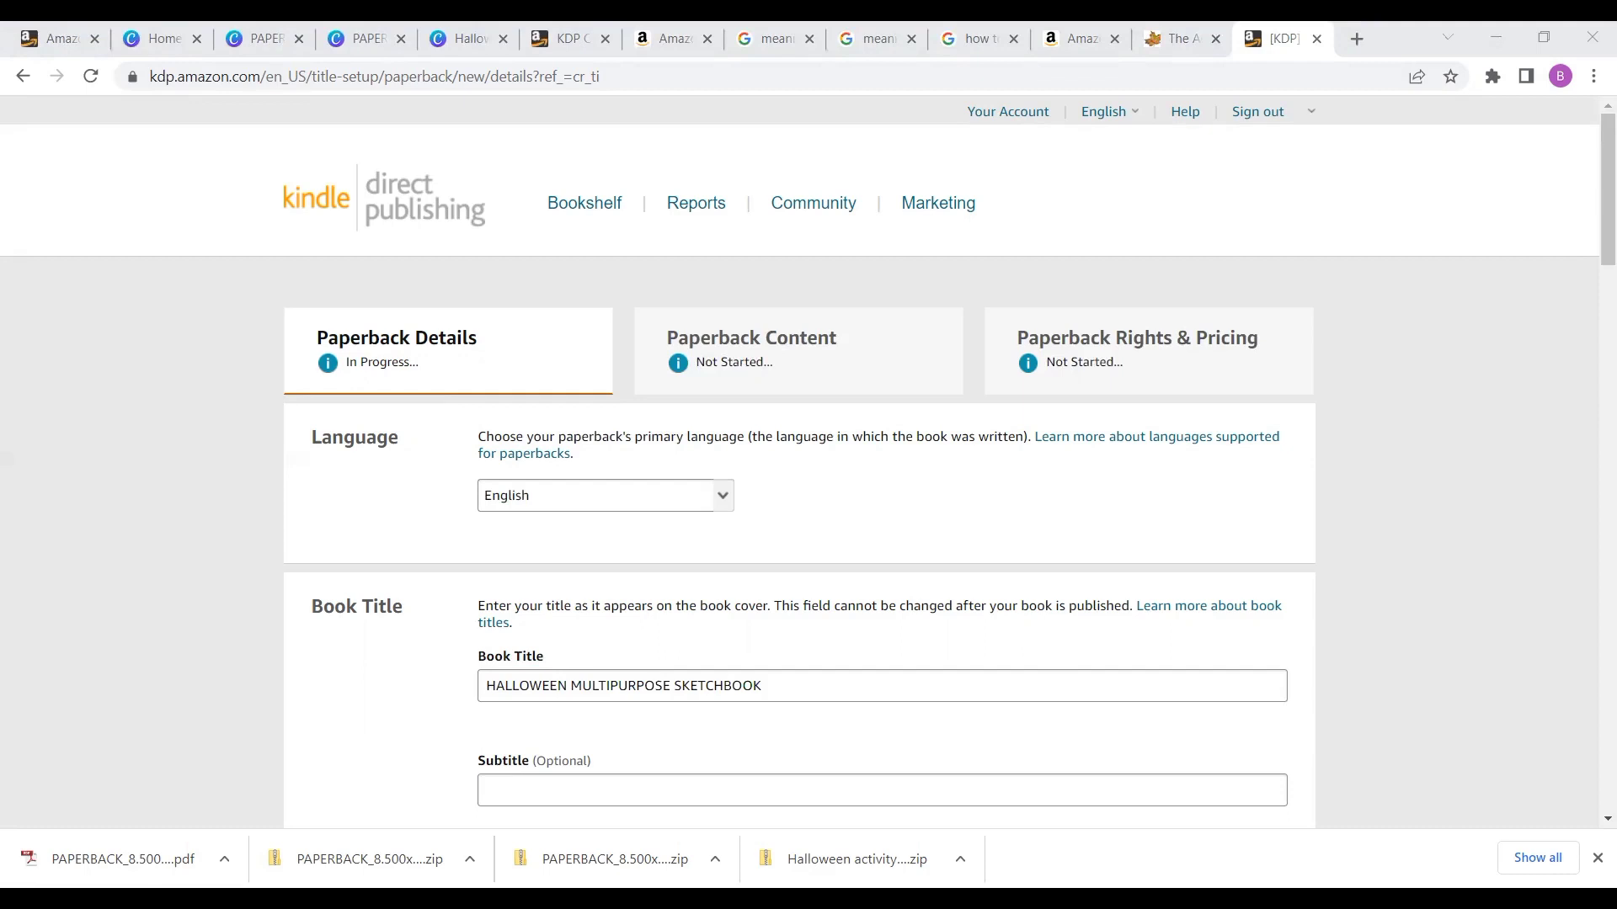
click(762, 686)
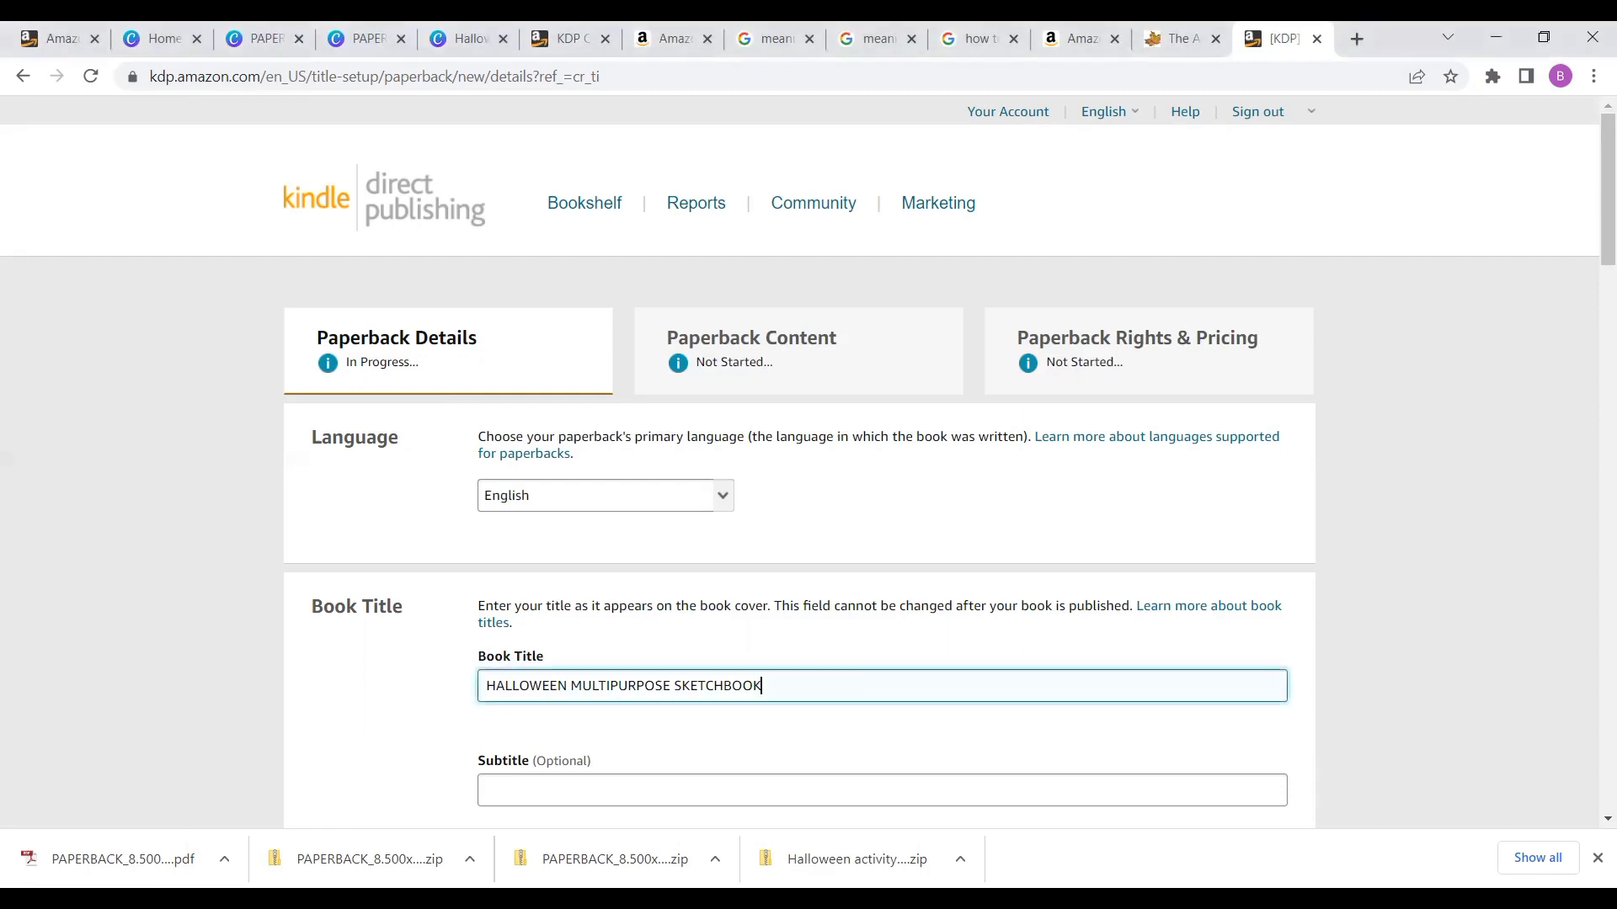
- Paste the subtitle starting '8.5 by 11 inches SKETCH BOOK FOR ALL SEASONS' and review it through to the end
click(613, 793)
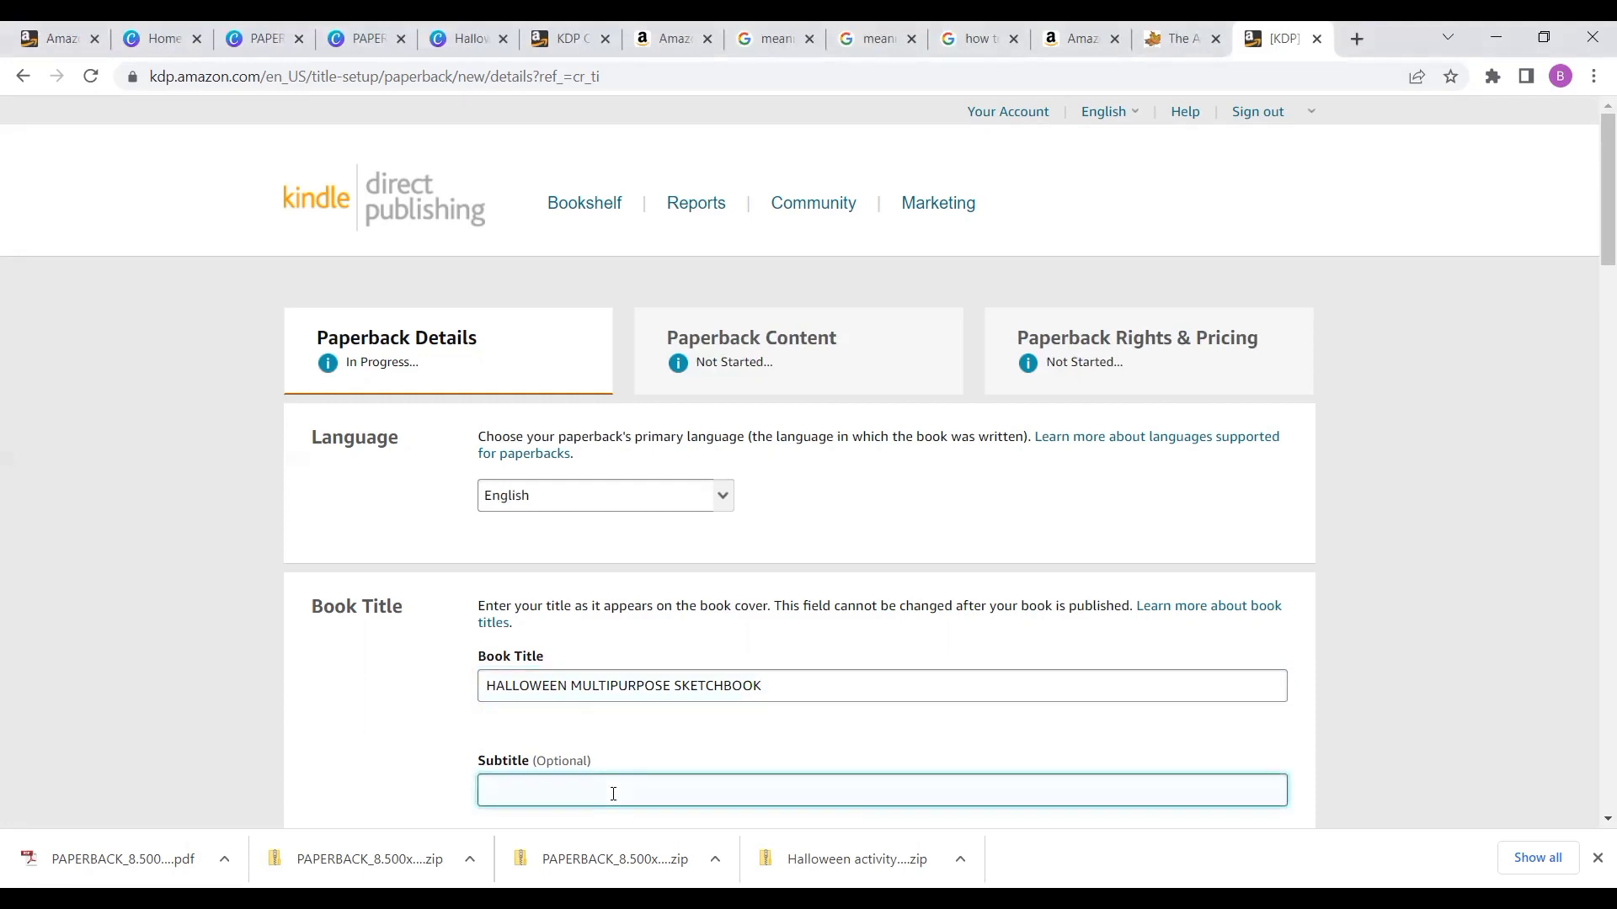
key(ctrl+v)
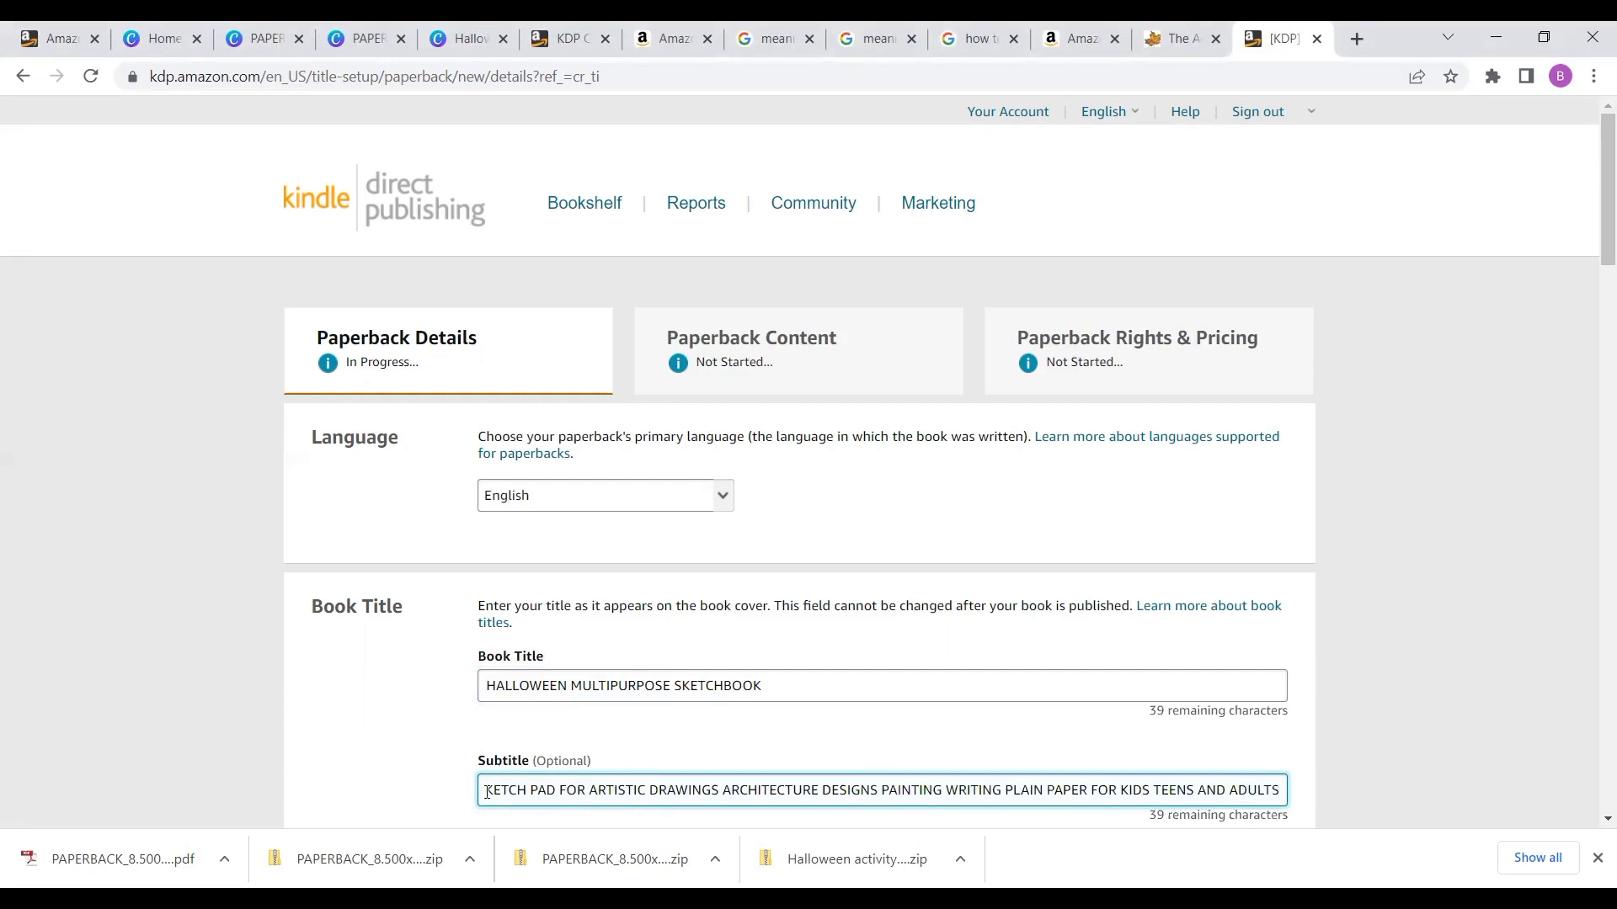
key(Left)
key(Left)
key(Left)
key(Left)
key(Left)
key(Left)
key(Left)
key(Left)
key(Left)
key(Left)
key(Left)
key(Left)
key(Left)
key(Left)
key(Left)
key(Left)
key(Left)
key(Left)
key(Left)
key(Left)
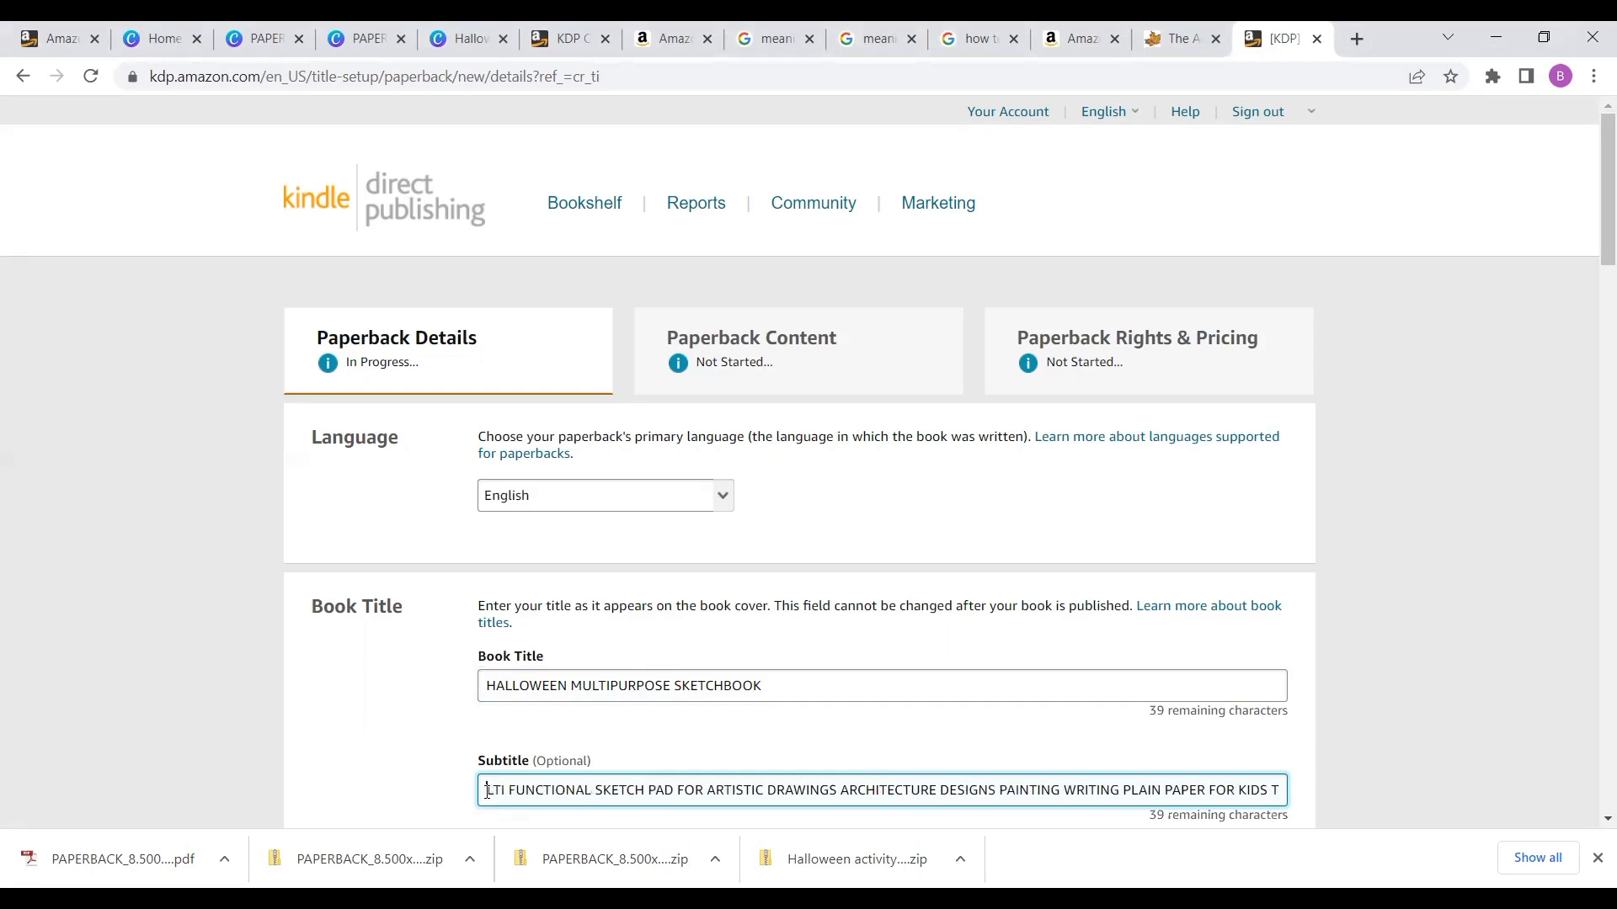
key(Left)
key(Left)
key(Left)
key(Left)
key(Left)
key(Left)
key(Left)
key(Left)
key(Left)
key(Left)
key(Left)
key(Left)
key(Left)
key(Left)
key(Left)
key(Left)
key(Left)
key(Left)
key(Left)
key(Left)
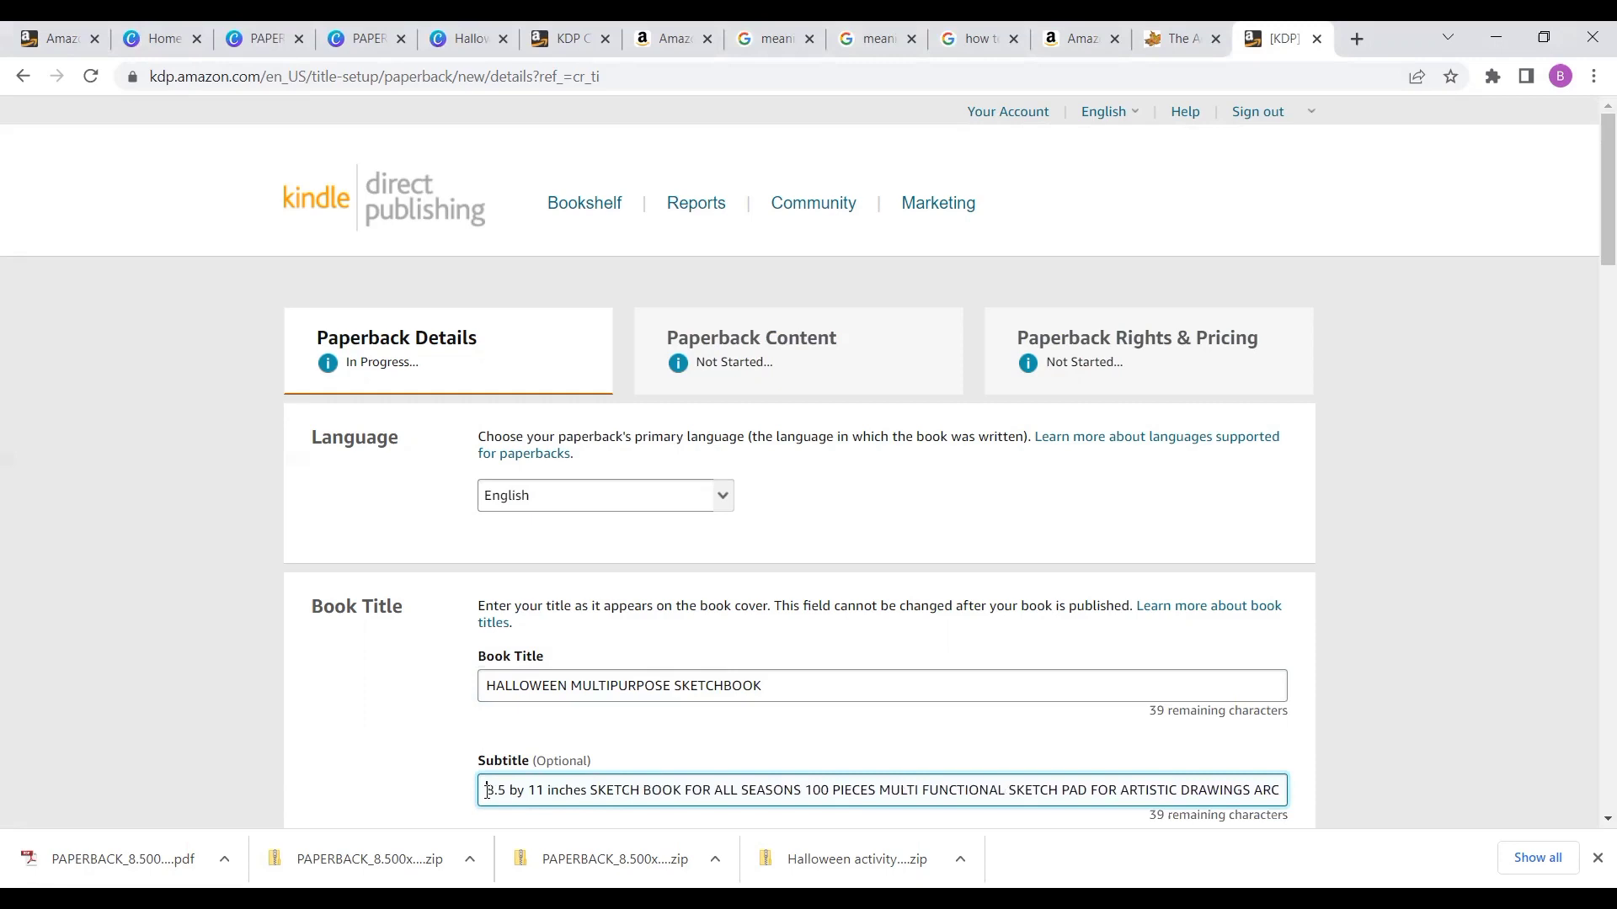
key(Right)
key(Right)
key(Right)
key(Right)
key(Right)
key(Right)
key(Right)
key(Right)
key(Right)
key(Right)
key(Right)
key(Right)
key(Right)
key(Right)
key(Right)
key(Right)
key(Right)
key(Right)
key(Right)
key(Right)
key(Right)
key(Right)
key(Right)
key(Right)
key(Right)
key(Right)
key(Right)
key(Right)
key(Right)
key(Right)
key(Right)
key(Right)
key(Right)
key(Right)
key(Right)
key(Right)
key(Right)
key(Right)
key(Right)
key(Right)
key(Right)
key(Right)
key(Right)
key(Right)
key(Right)
key(Right)
key(Right)
key(Right)
key(Right)
key(Right)
key(Right)
key(Right)
key(Right)
key(Right)
key(Right)
key(Right)
key(Right)
key(Right)
key(Right)
key(Right)
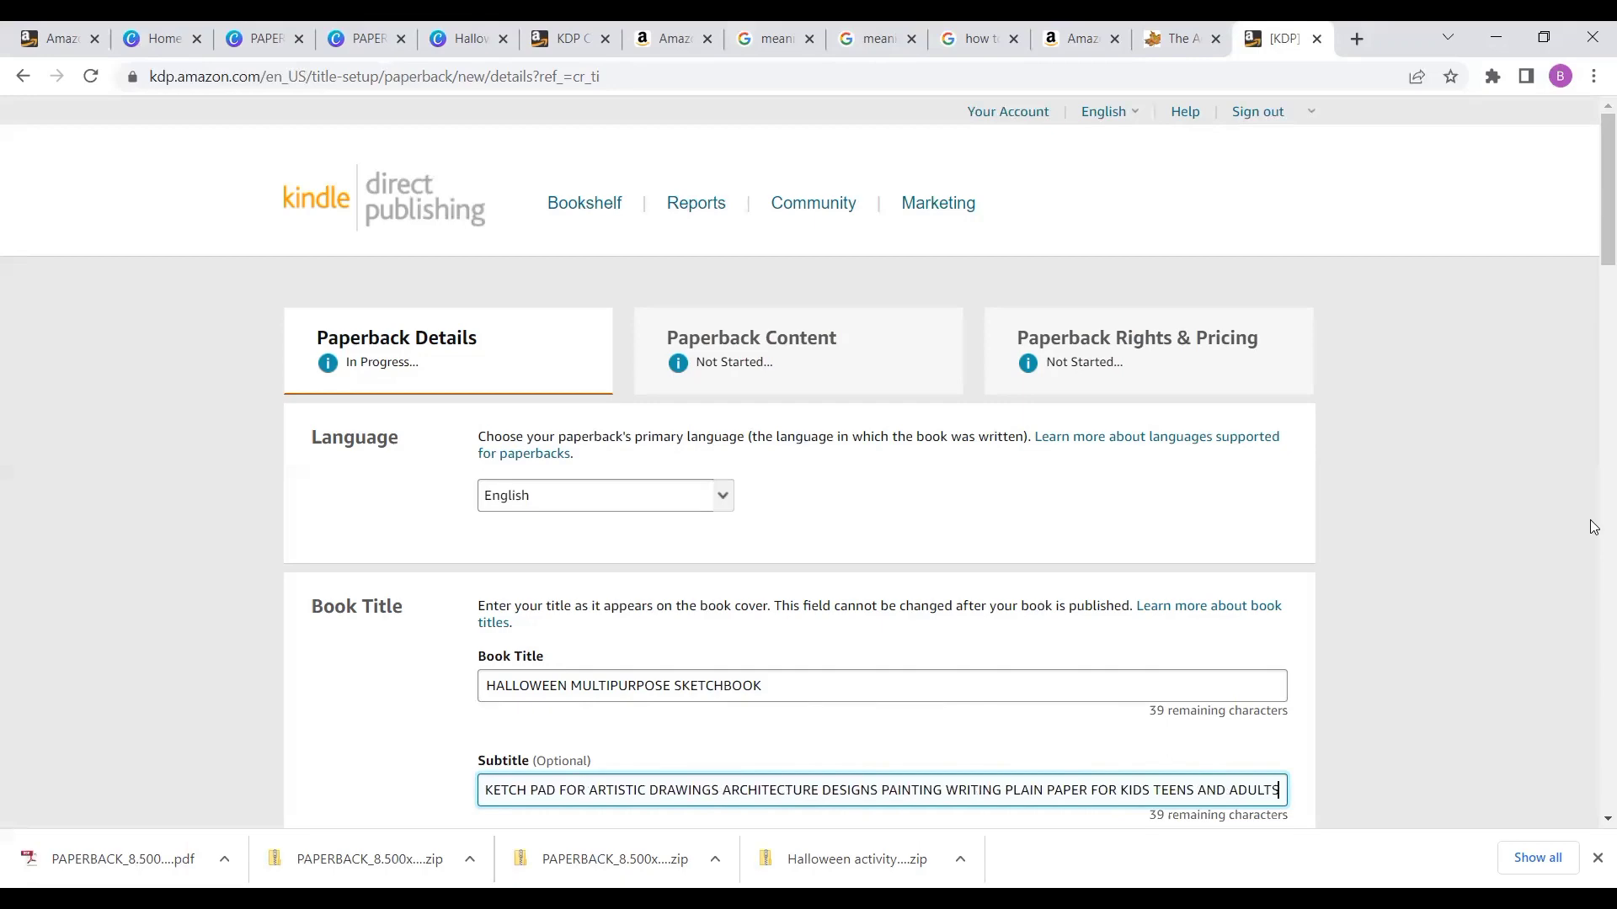
scroll(1311, 379, down, 8)
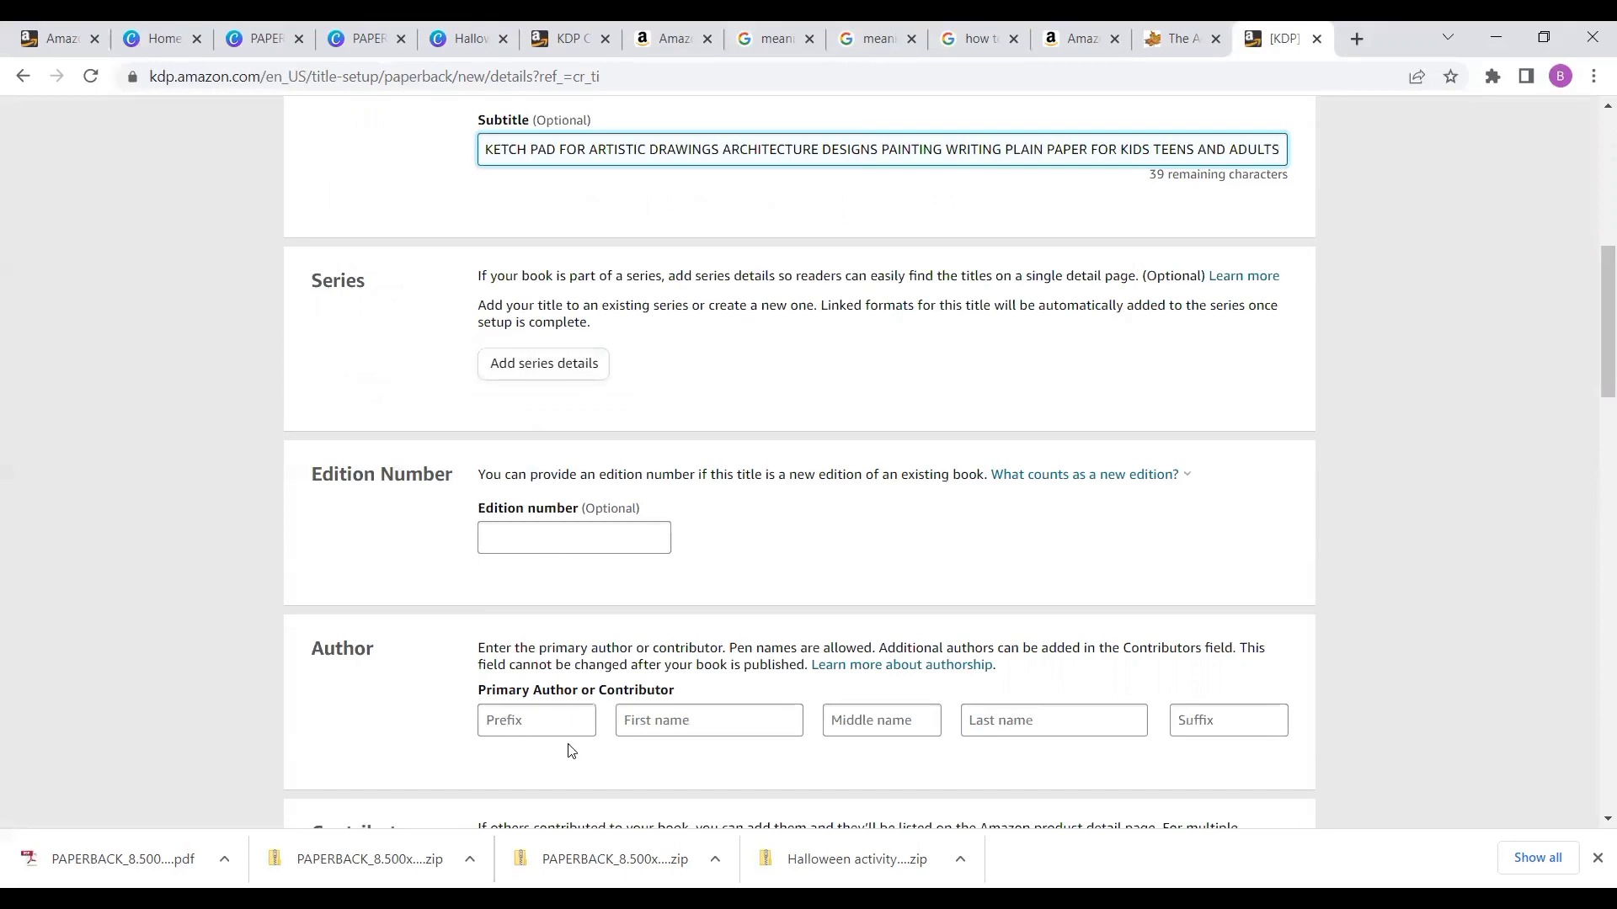
click(694, 724)
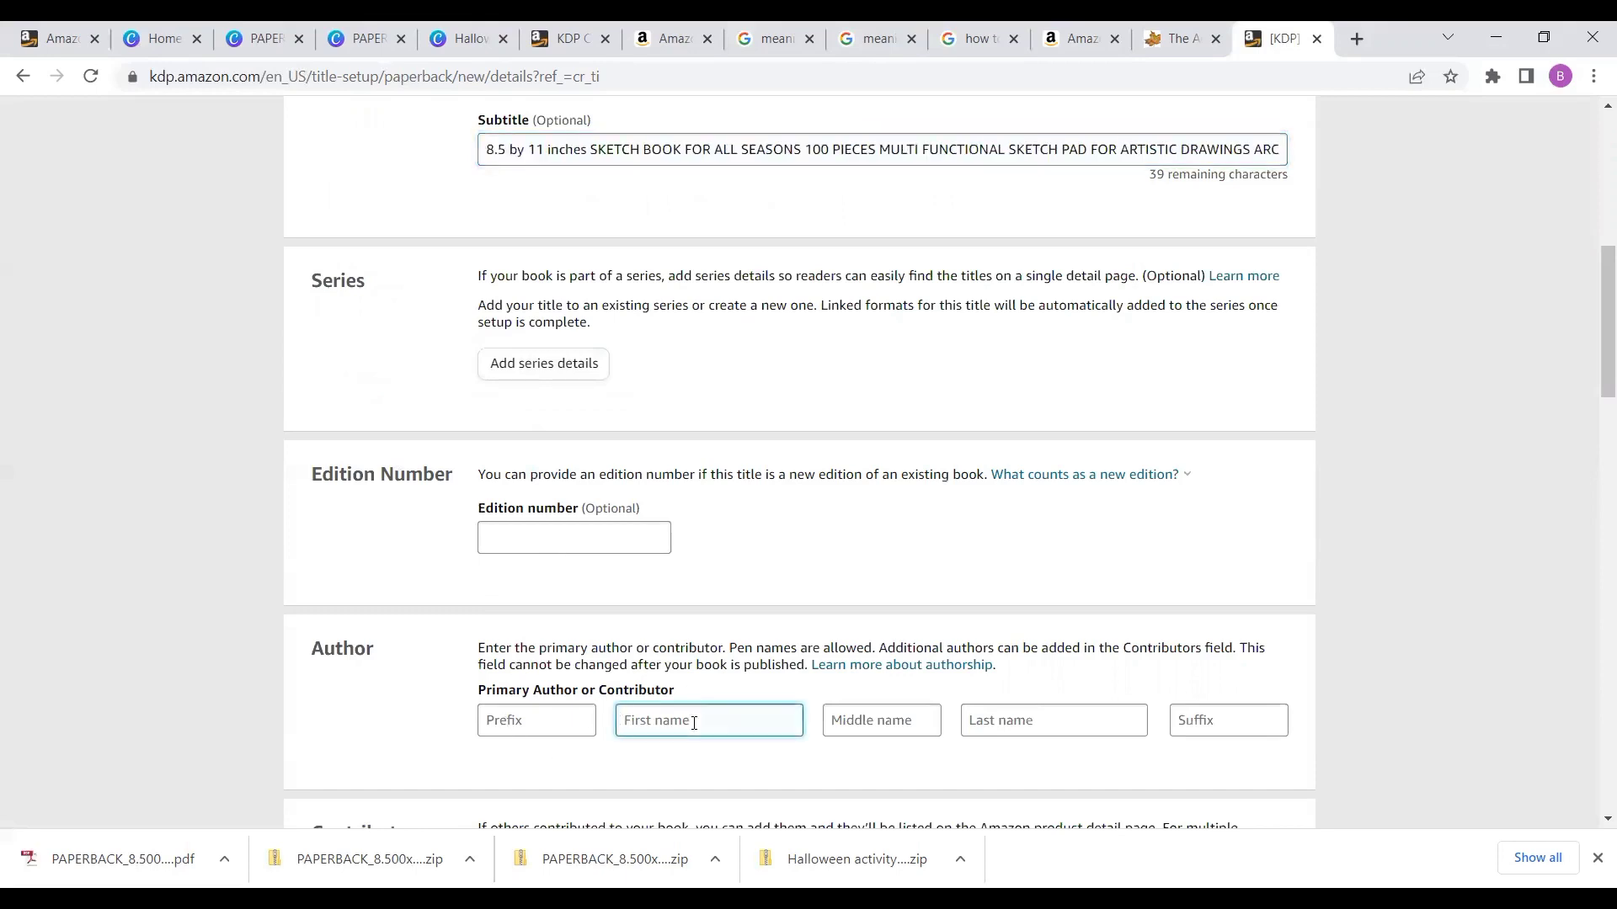
text(DAISY)
click(1000, 719)
text(PRESS)
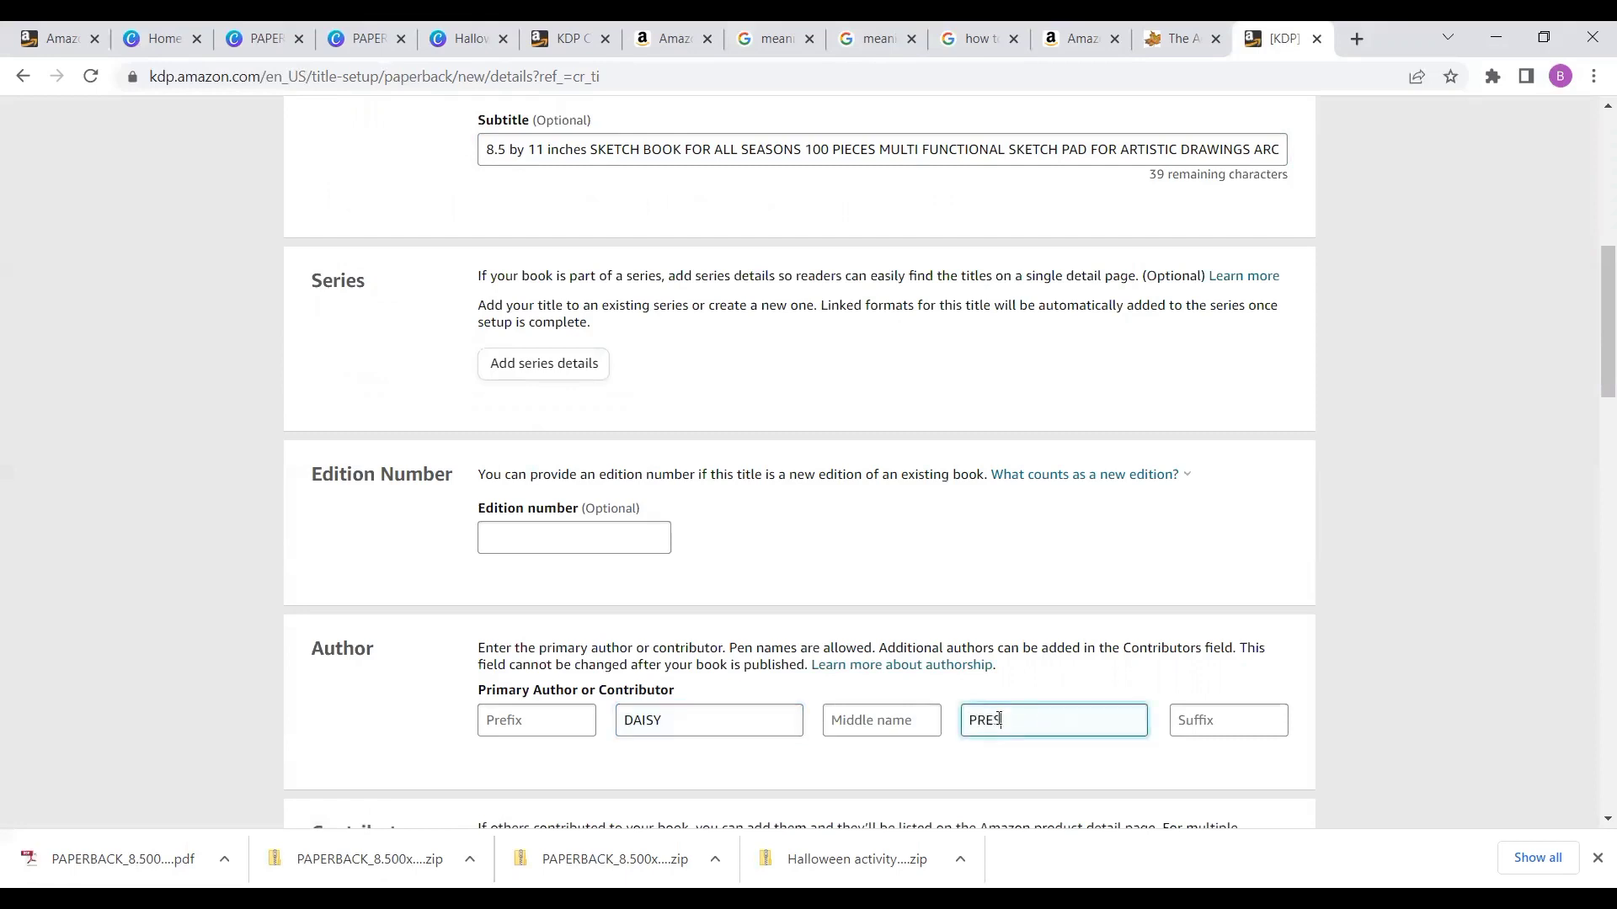
click(1435, 671)
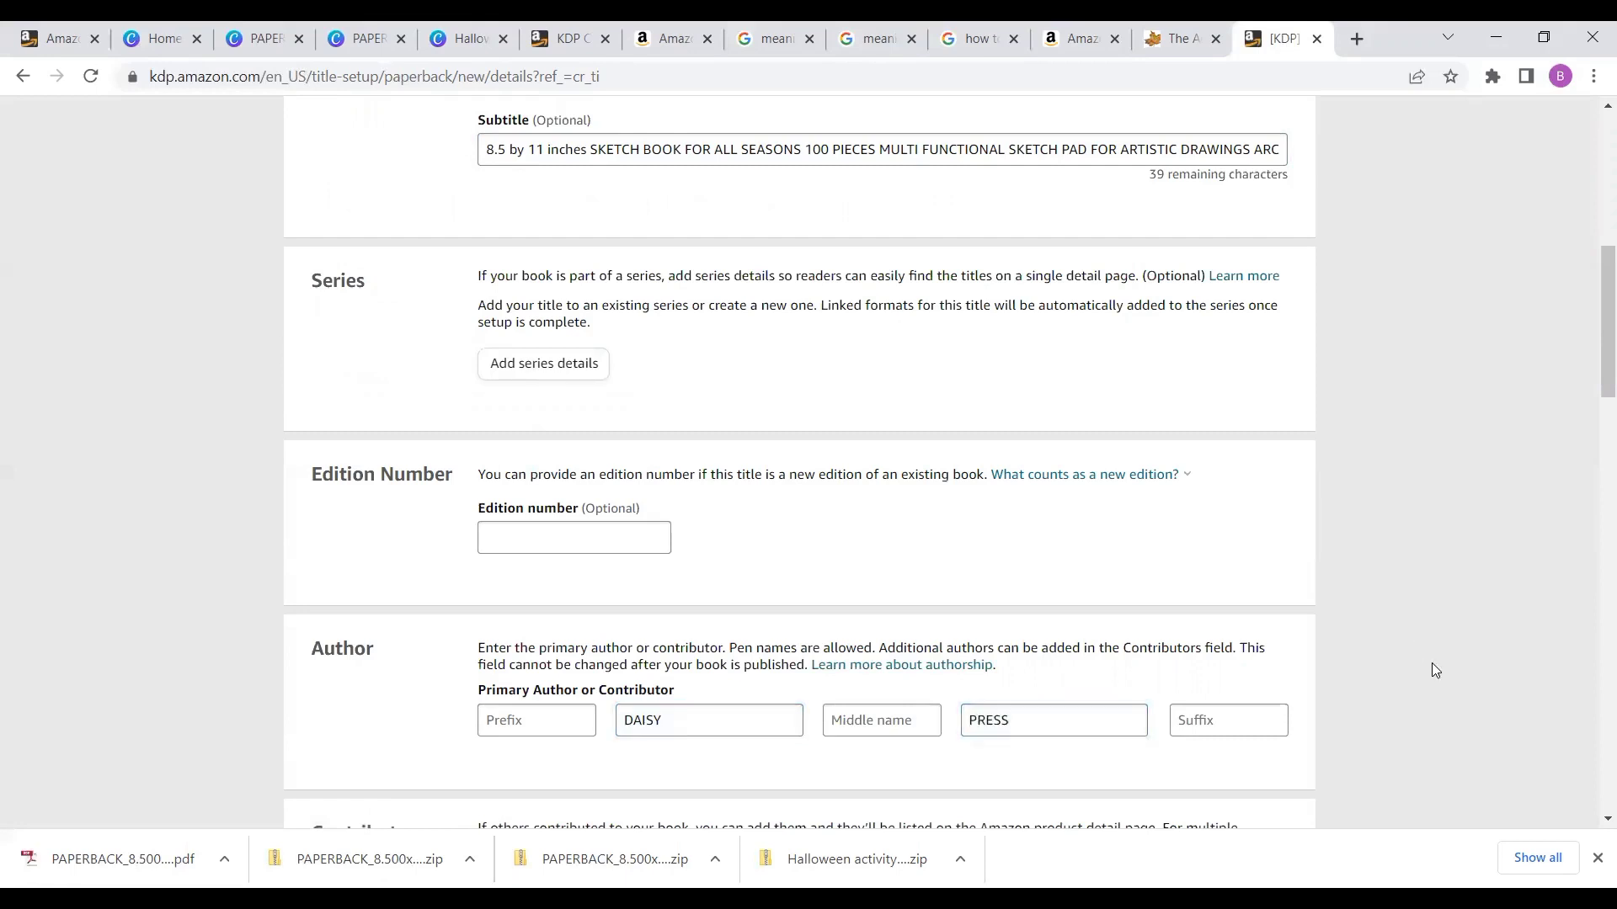
- Paste the prepared product description into the Description editor
scroll(1435, 671, down, 2)
scroll(1435, 671, down, 3)
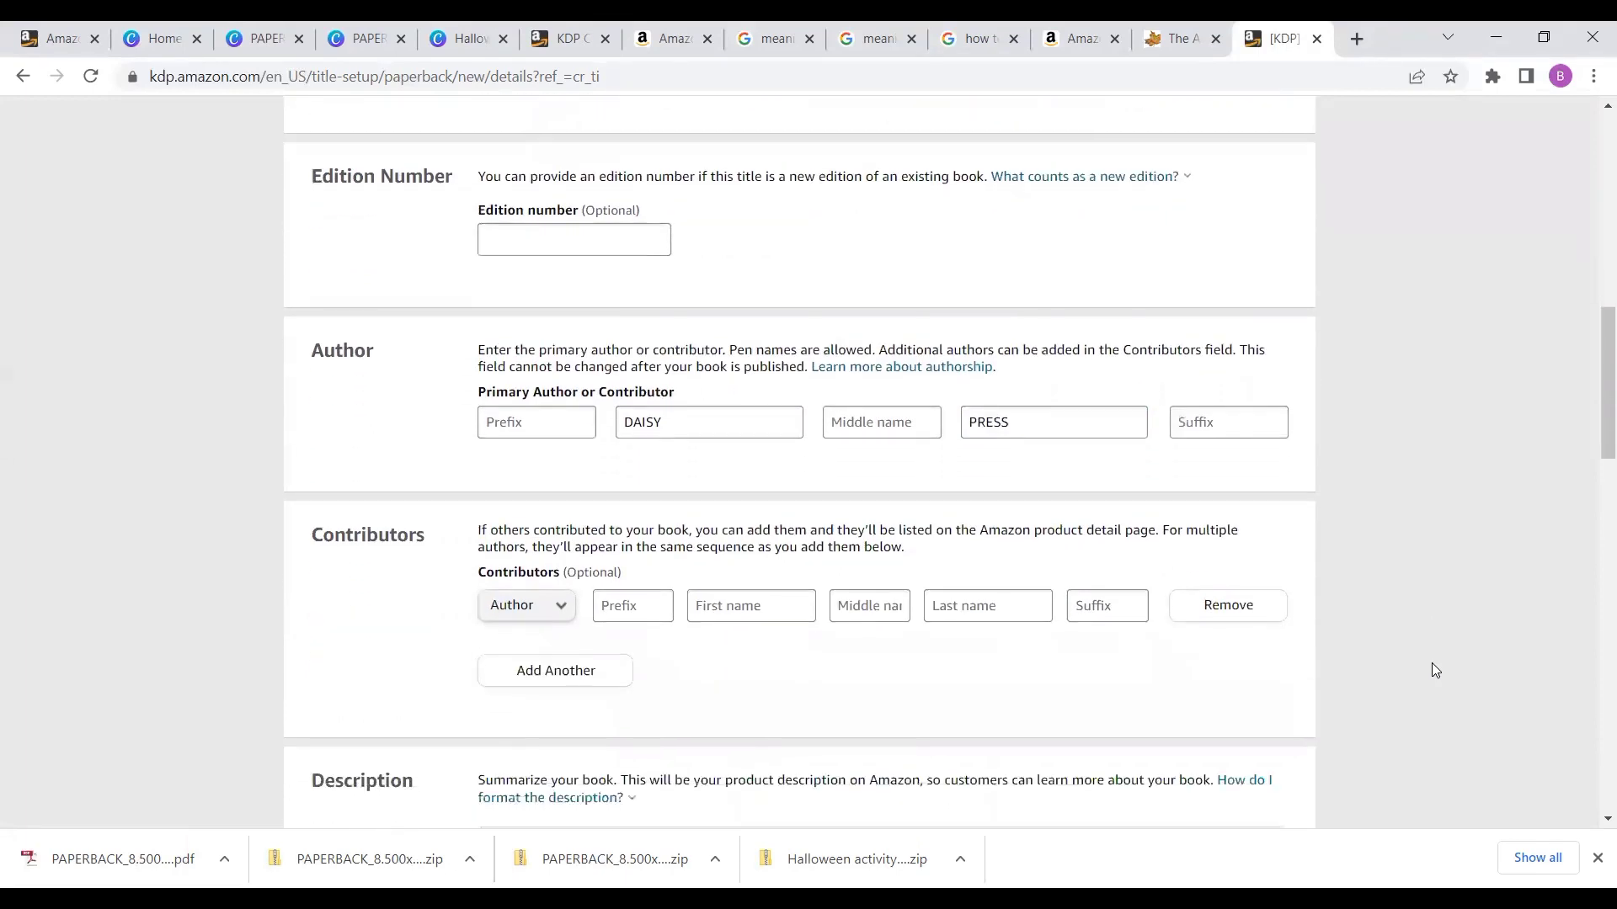
scroll(1432, 664, down, 2)
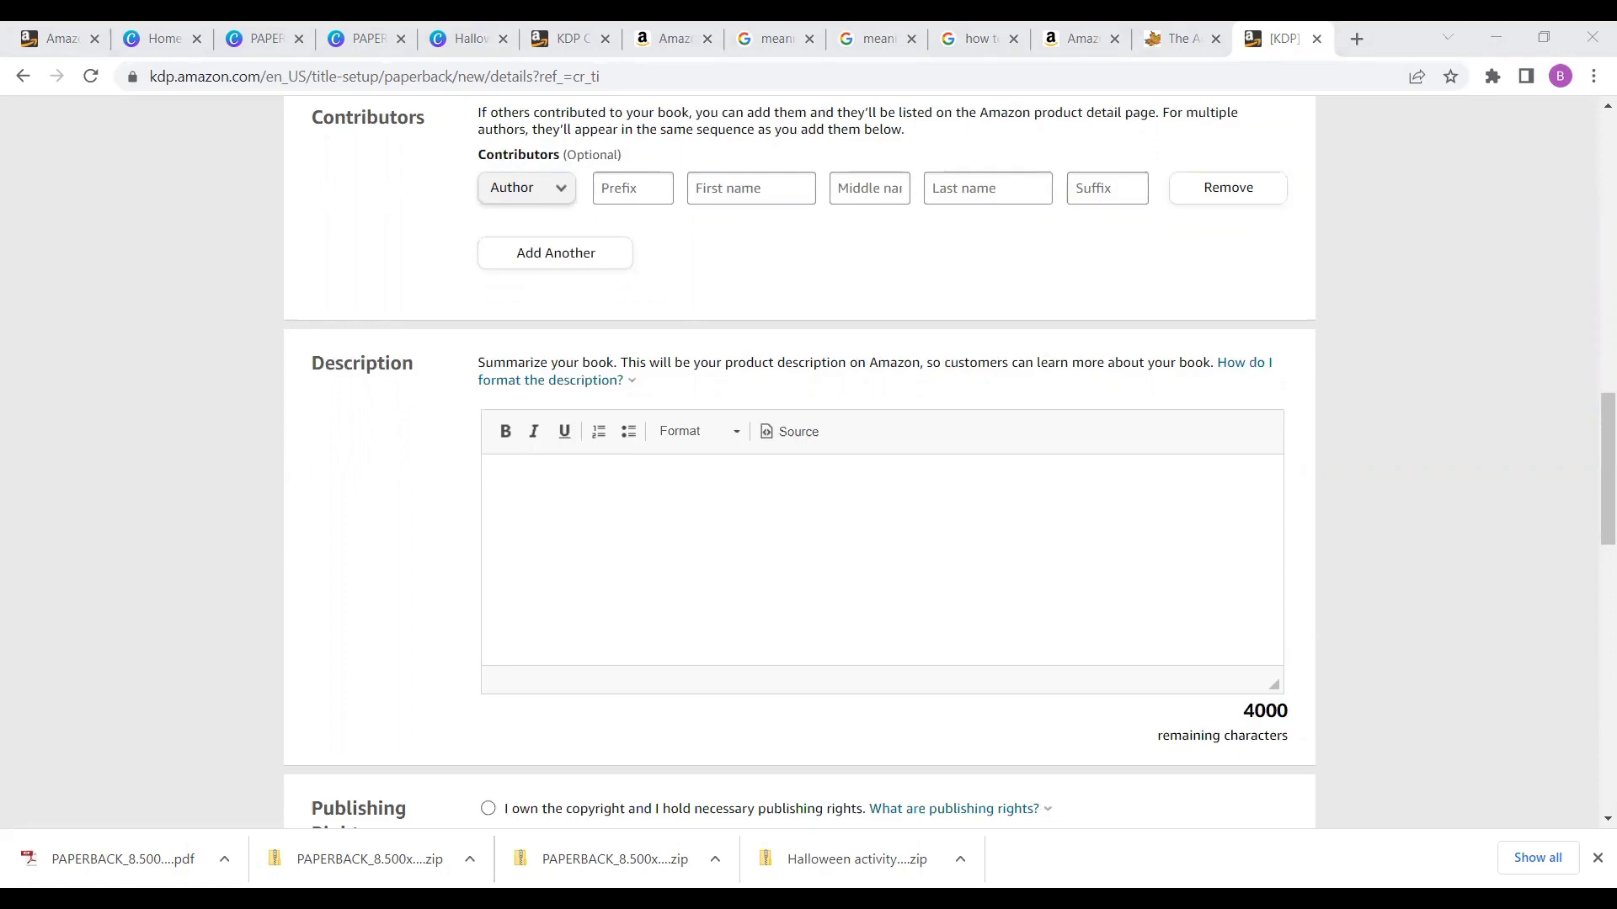
click(552, 534)
key(ctrl+v)
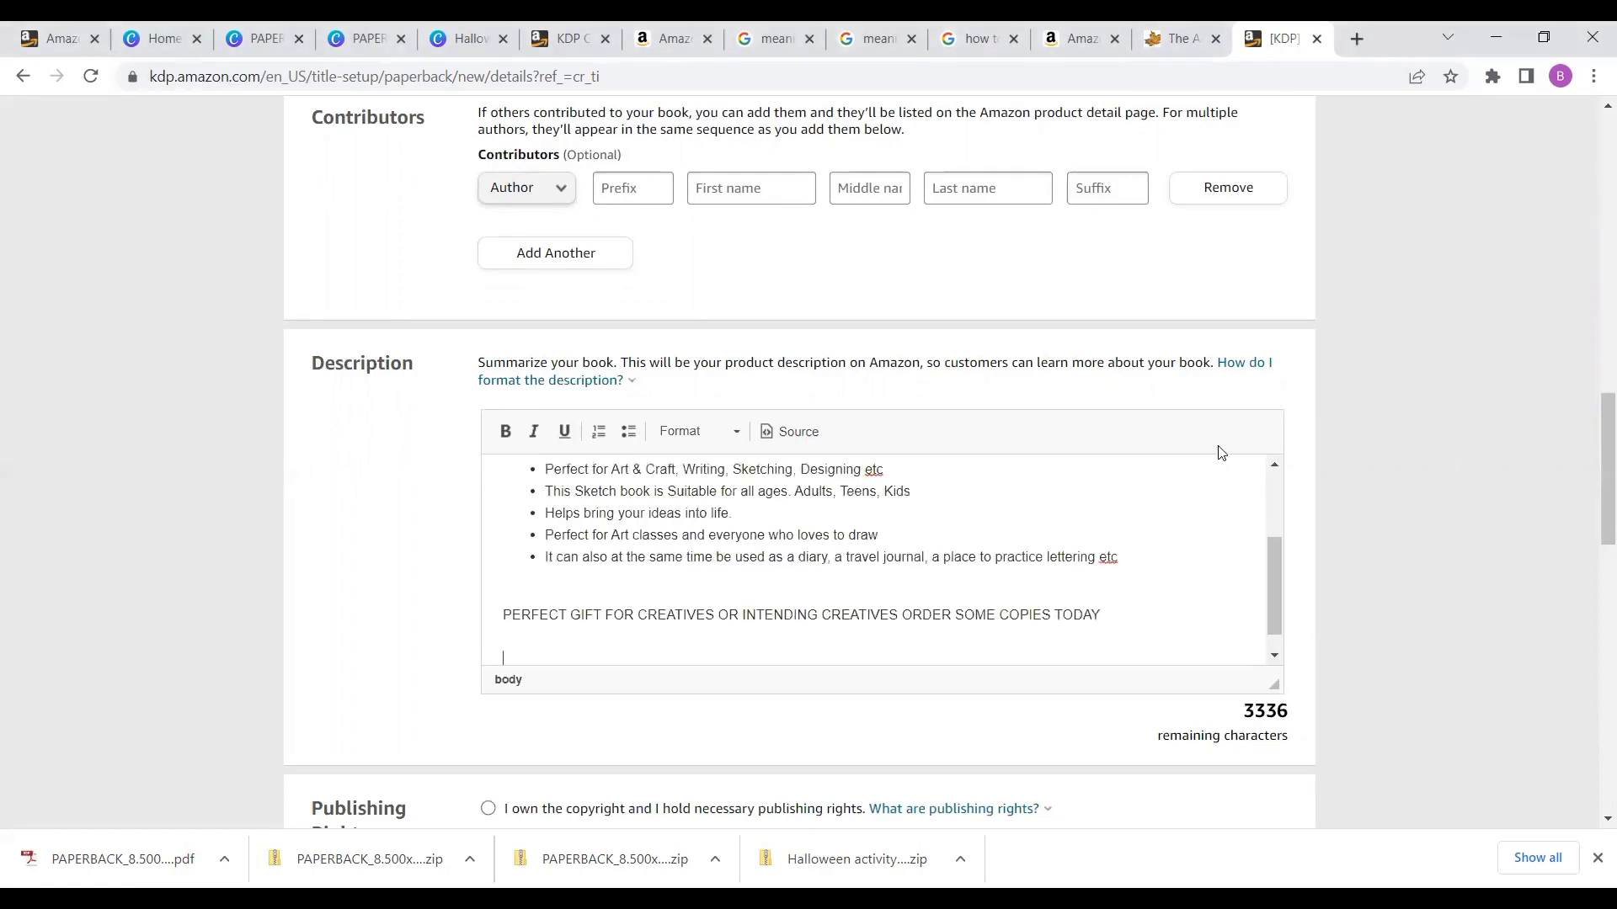
- Make the 'About this item' heading of the description bold
scroll(1263, 482, up, 3)
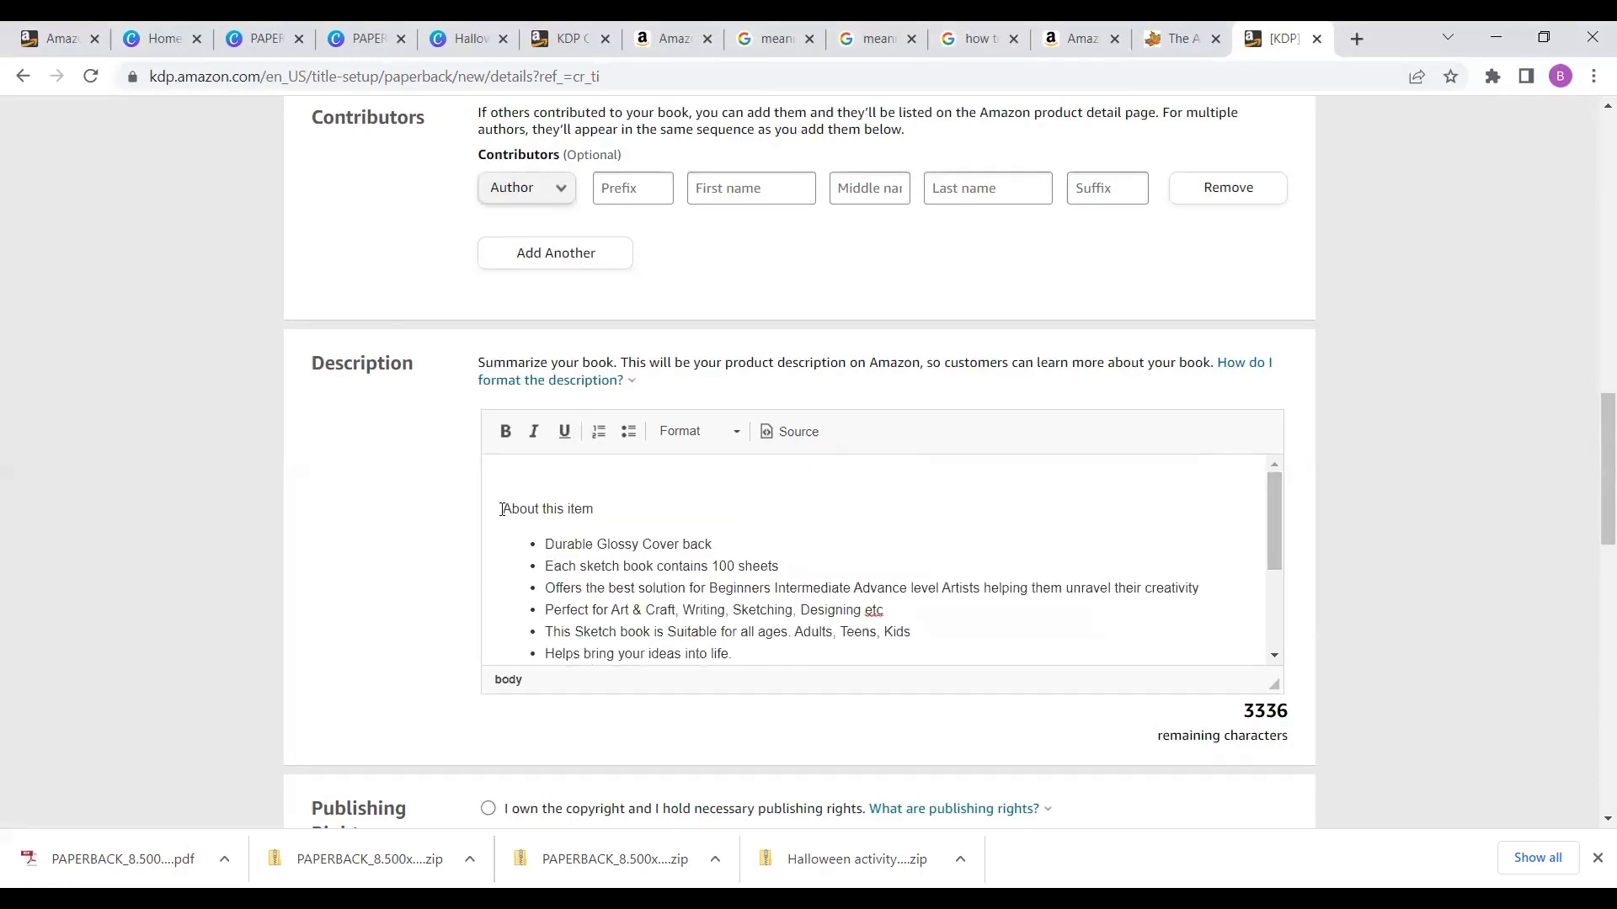
drag(504, 510, 608, 511)
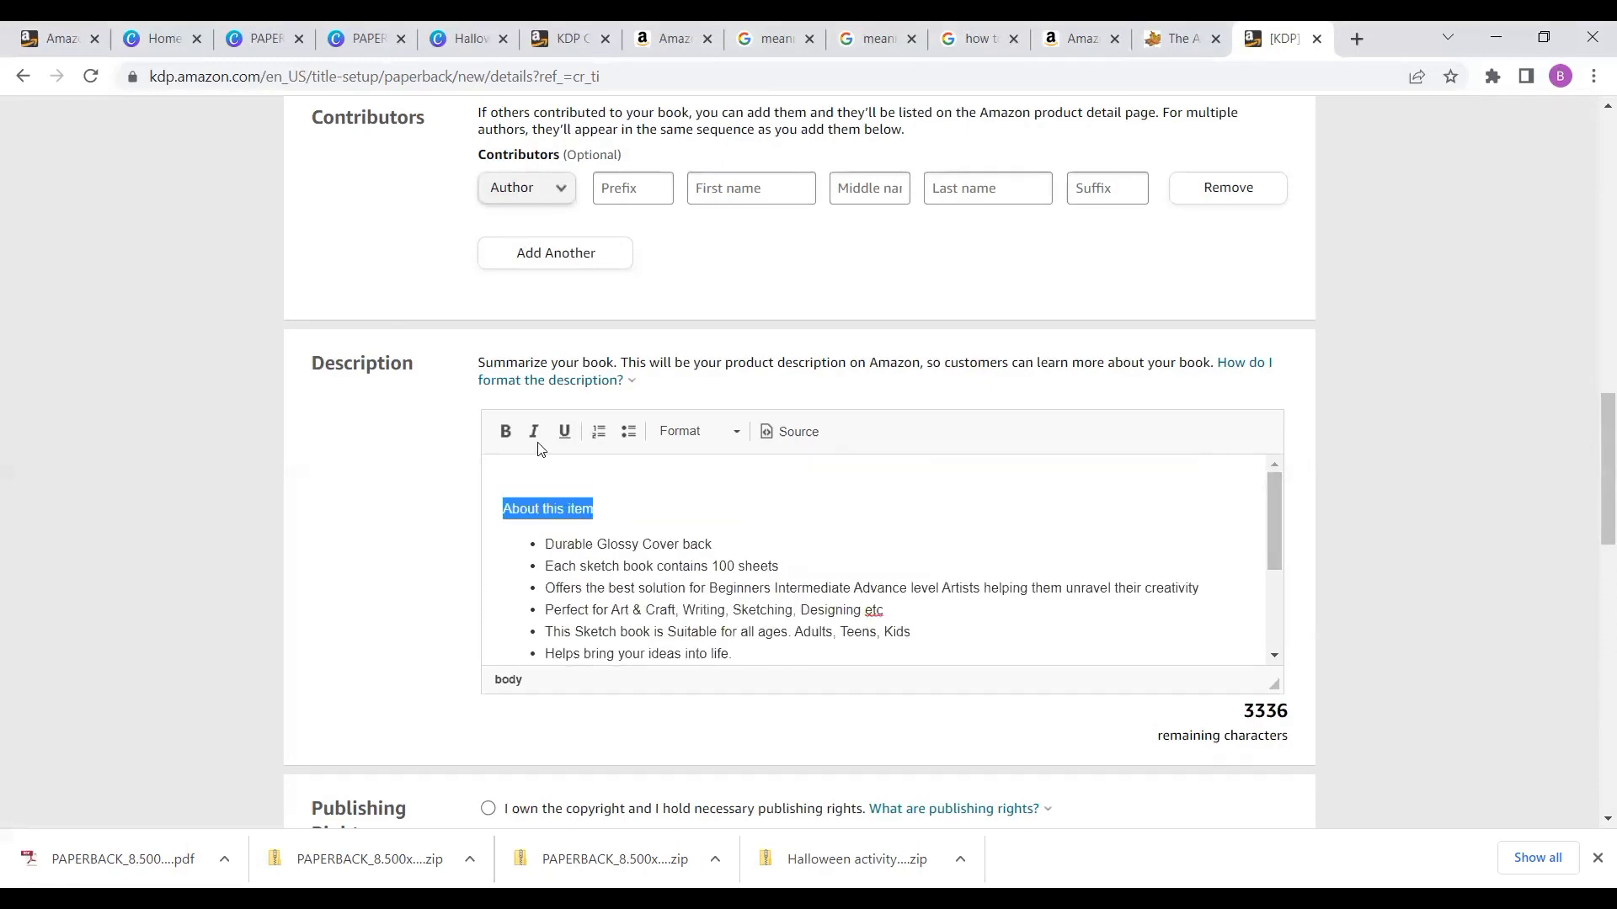
click(506, 433)
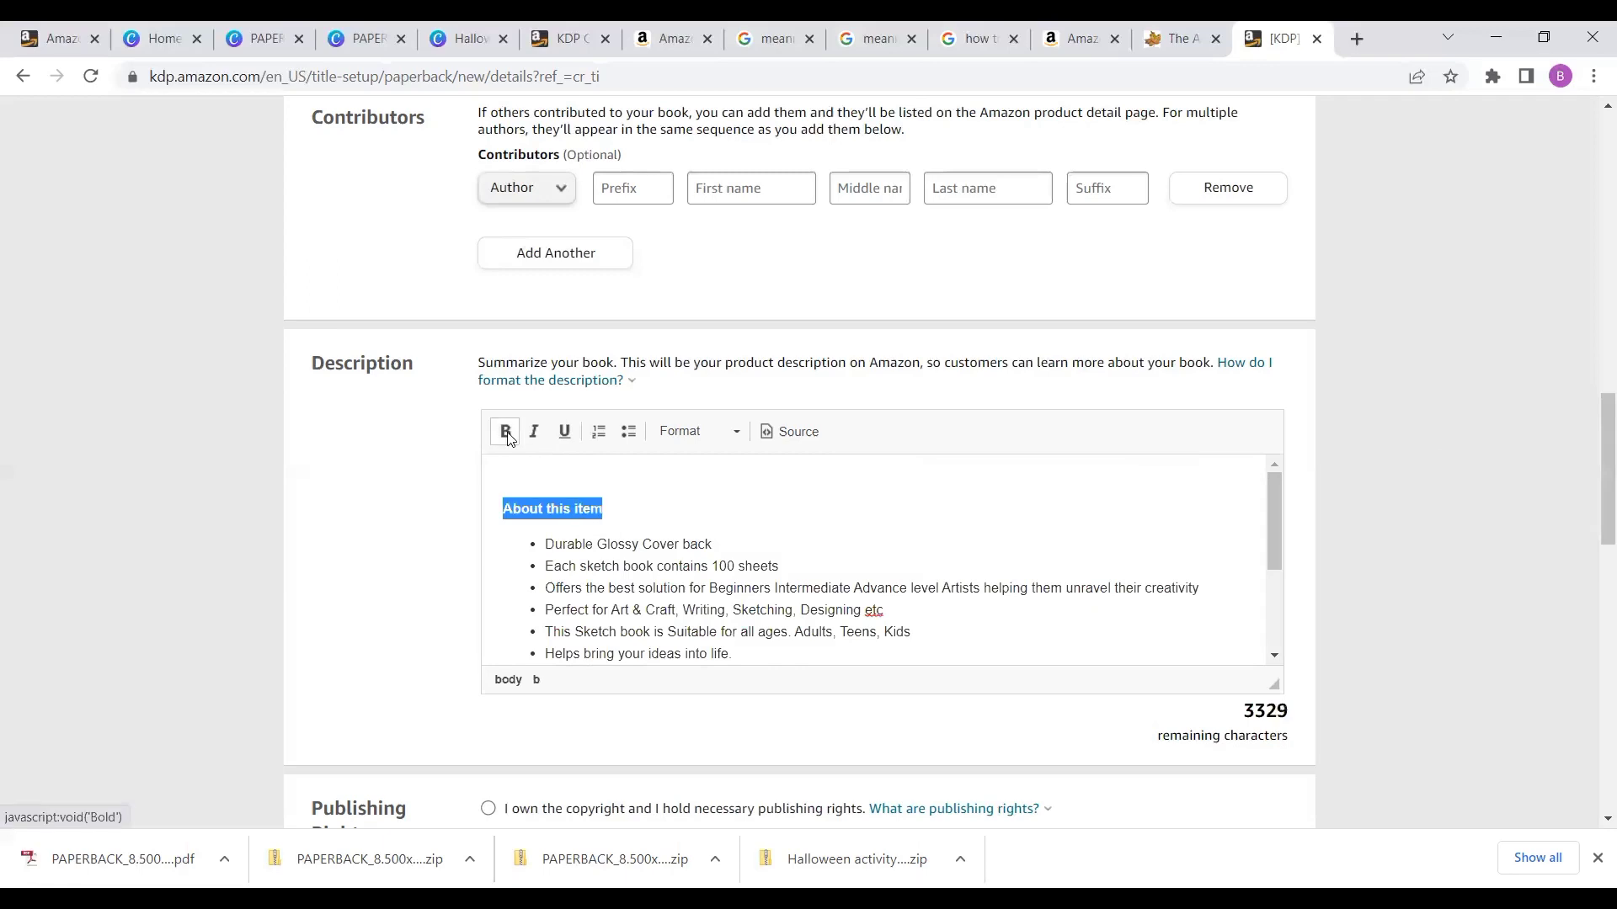
click(674, 516)
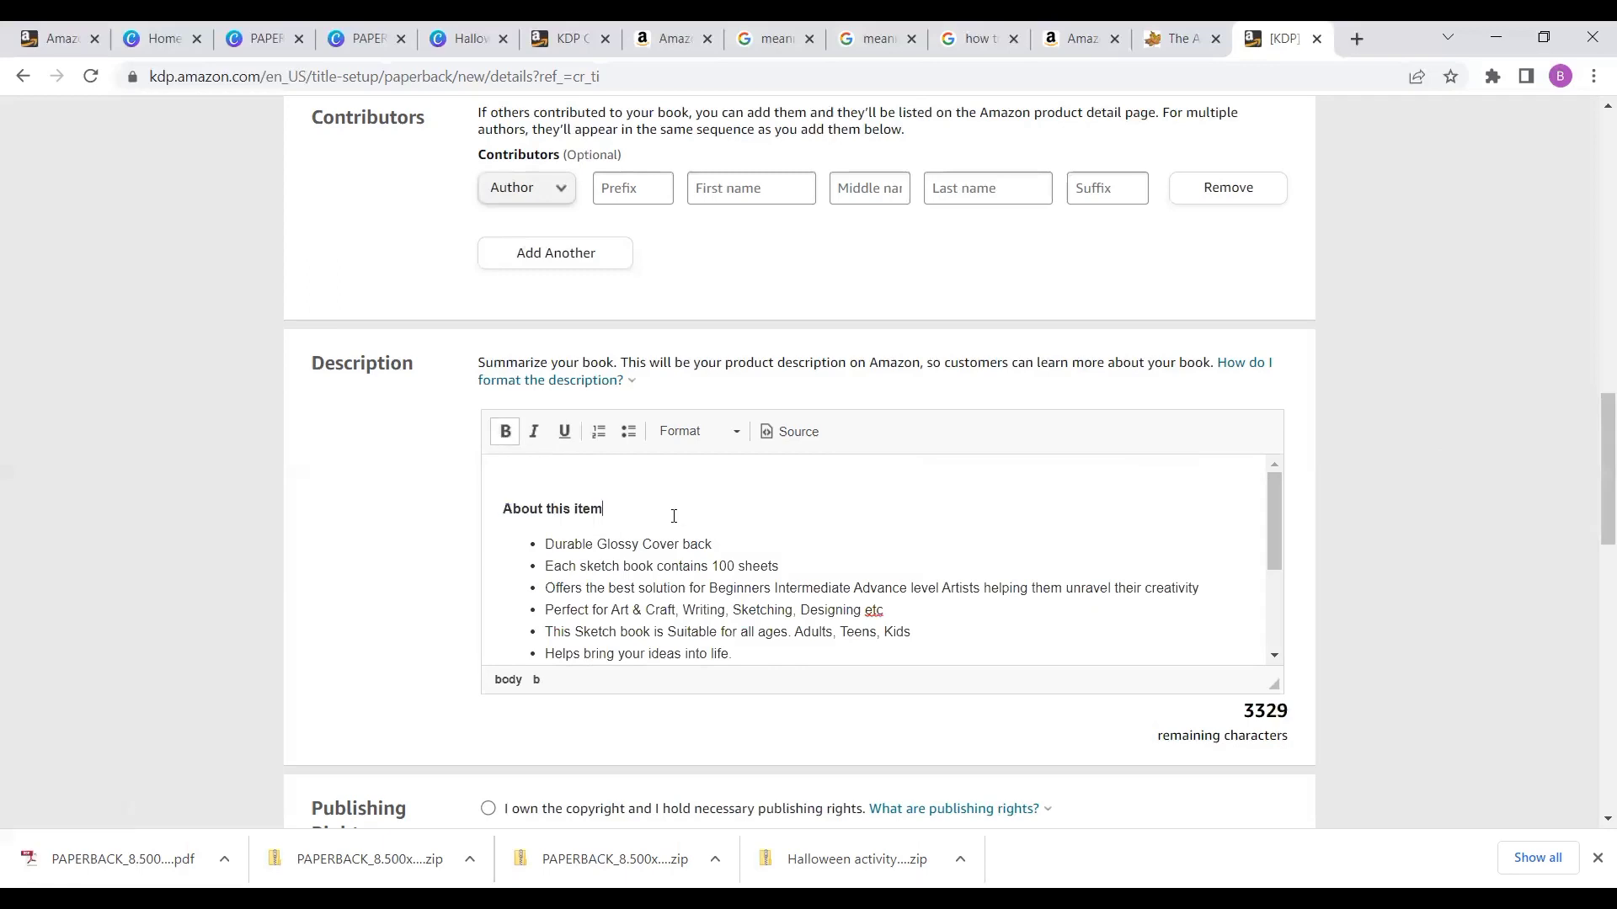
- Rewrite the description heading as ABOUT THIS SKETCHBOOK
key(BackSpace)
key(BackSpace)
key(BackSpace)
key(BackSpace)
key(BackSpace)
key(BackSpace)
key(BackSpace)
key(BackSpace)
key(BackSpace)
key(BackSpace)
key(BackSpace)
key(BackSpace)
key(BackSpace)
key(BackSpace)
text(BOUT THIS BOOK)
key(shift+Left)
key(shift+Left)
key(shift+Left)
key(shift+Left)
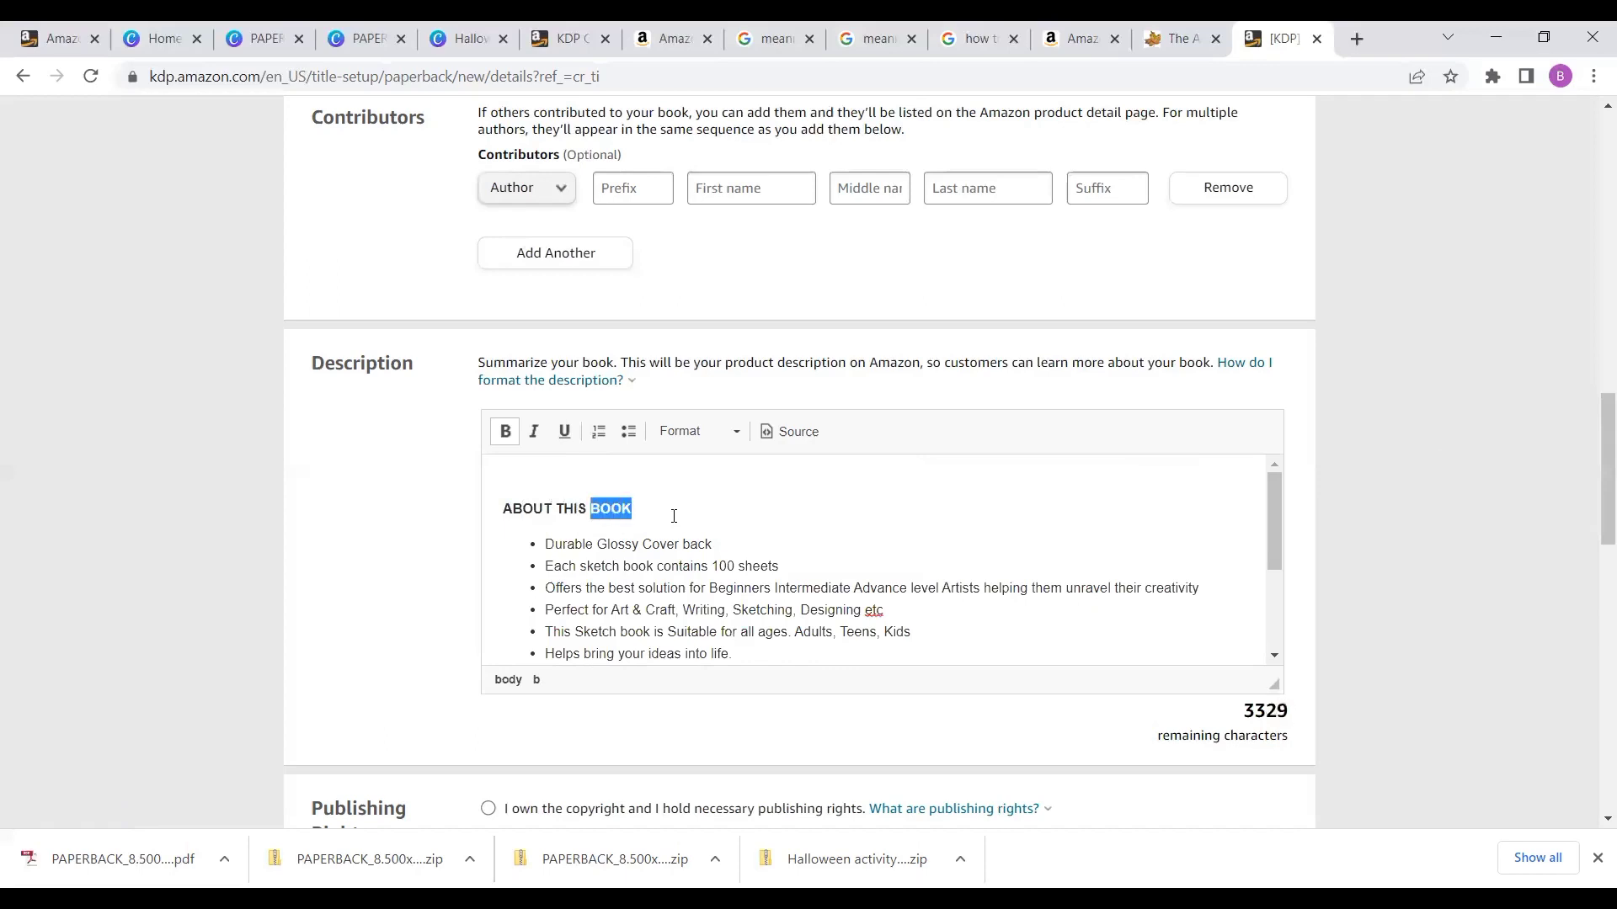
double_click(672, 514)
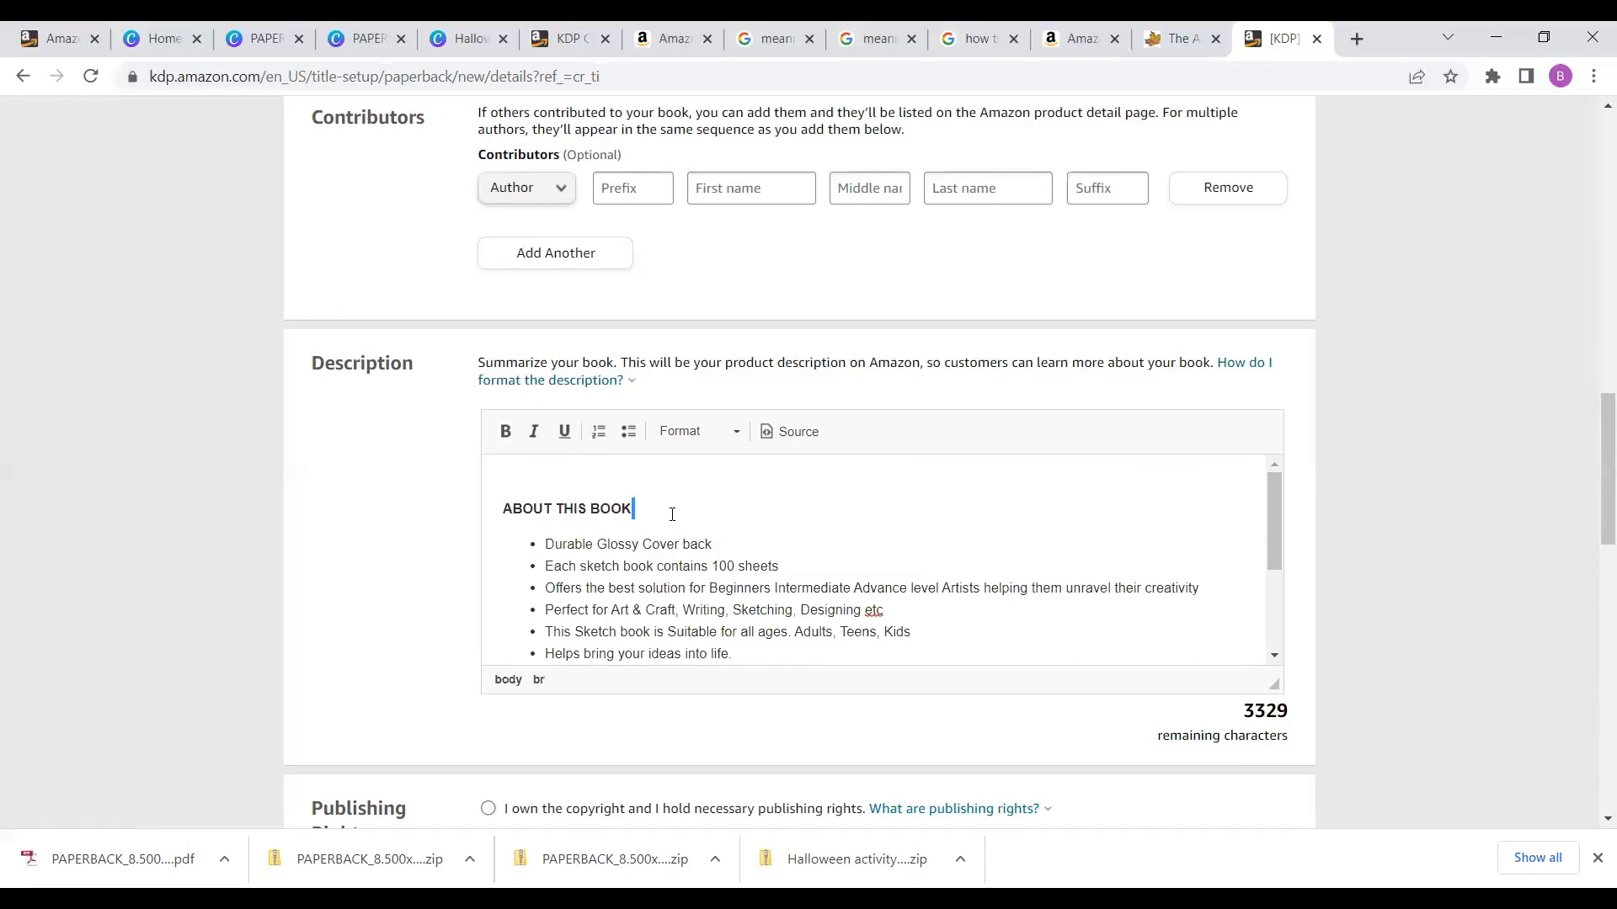
click(592, 508)
text(SKETCH)
- Bold the closing line PERFECT GIFT FOR CREATIVES OR INTENDING CREATIVES ORDER SOME COPIES TODAY and add a new line after it
scroll(1278, 618, down, 3)
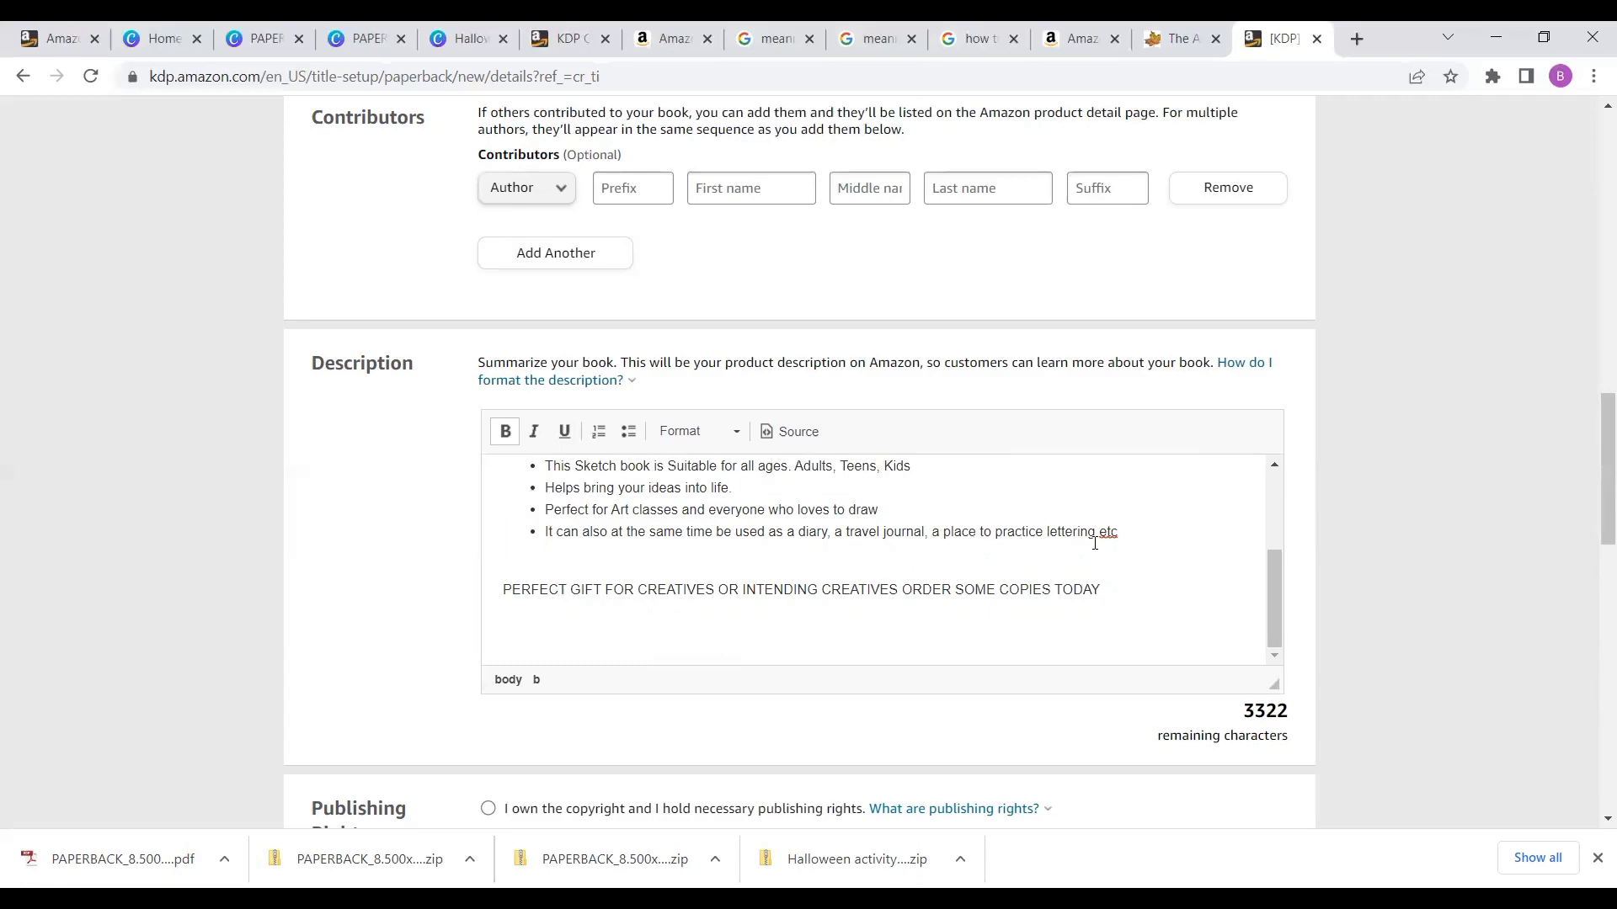
click(1125, 534)
drag(587, 590, 1104, 621)
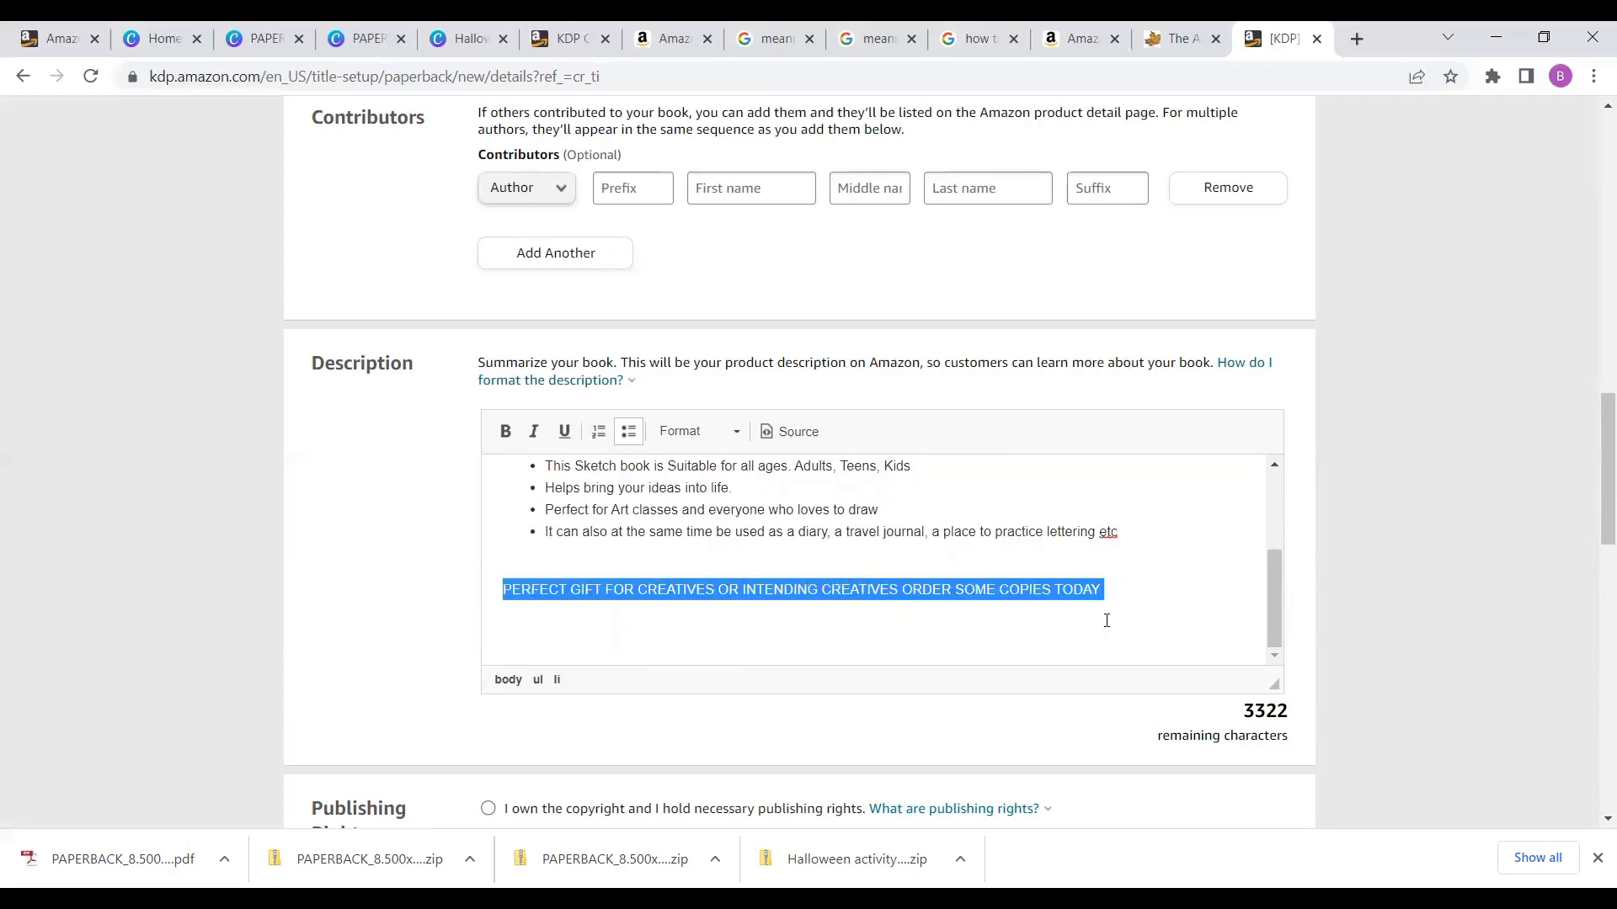
click(506, 432)
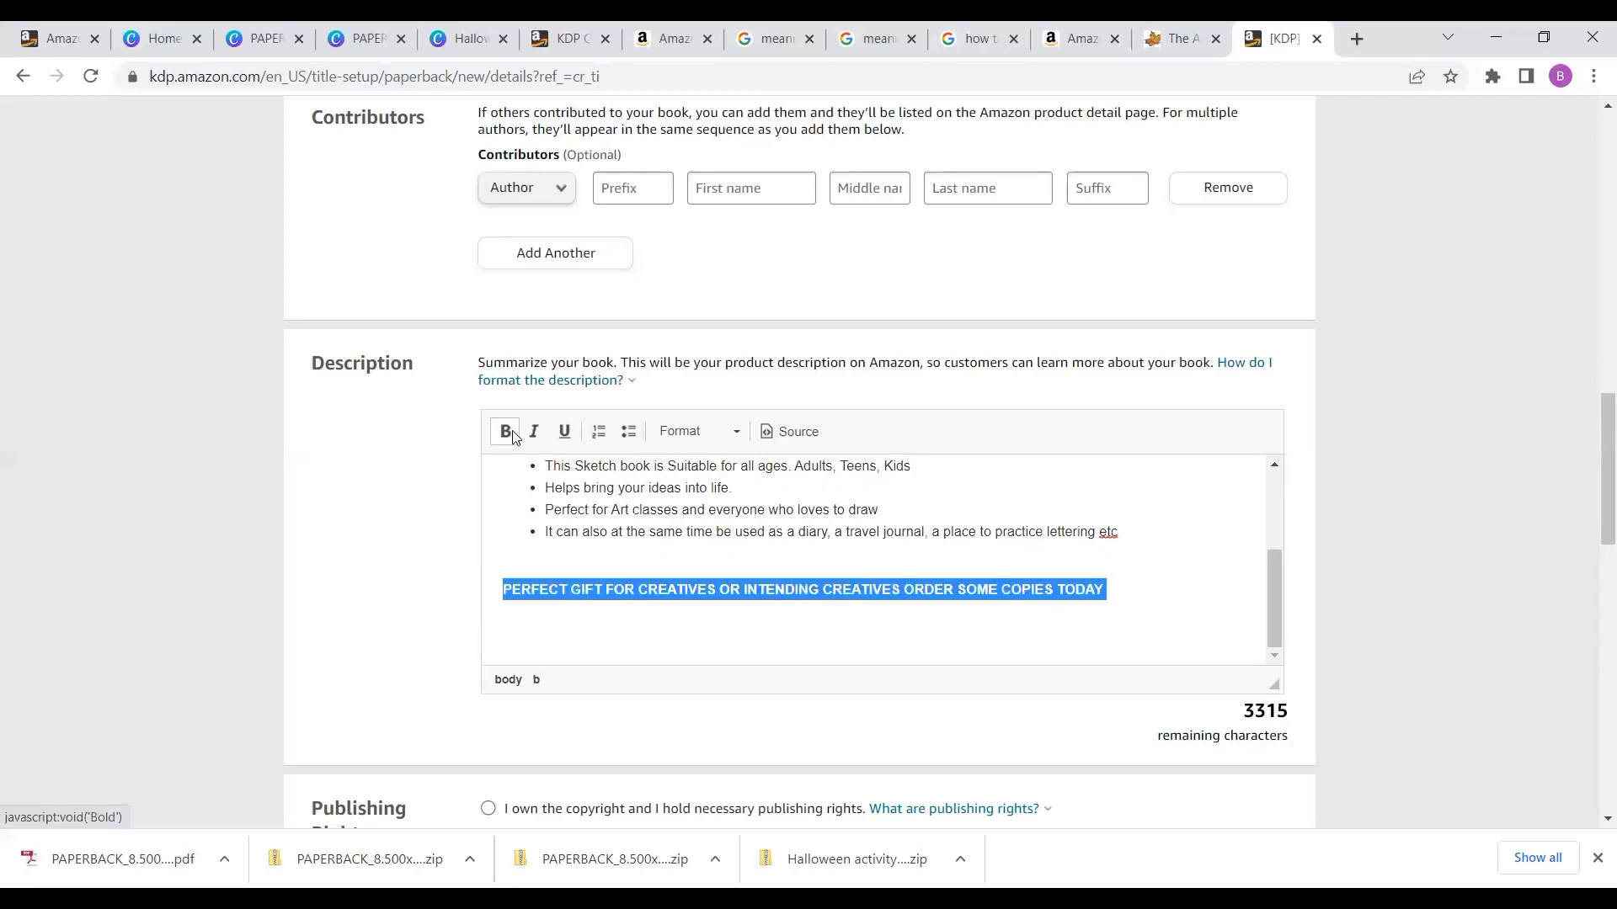
click(1203, 599)
key(Return)
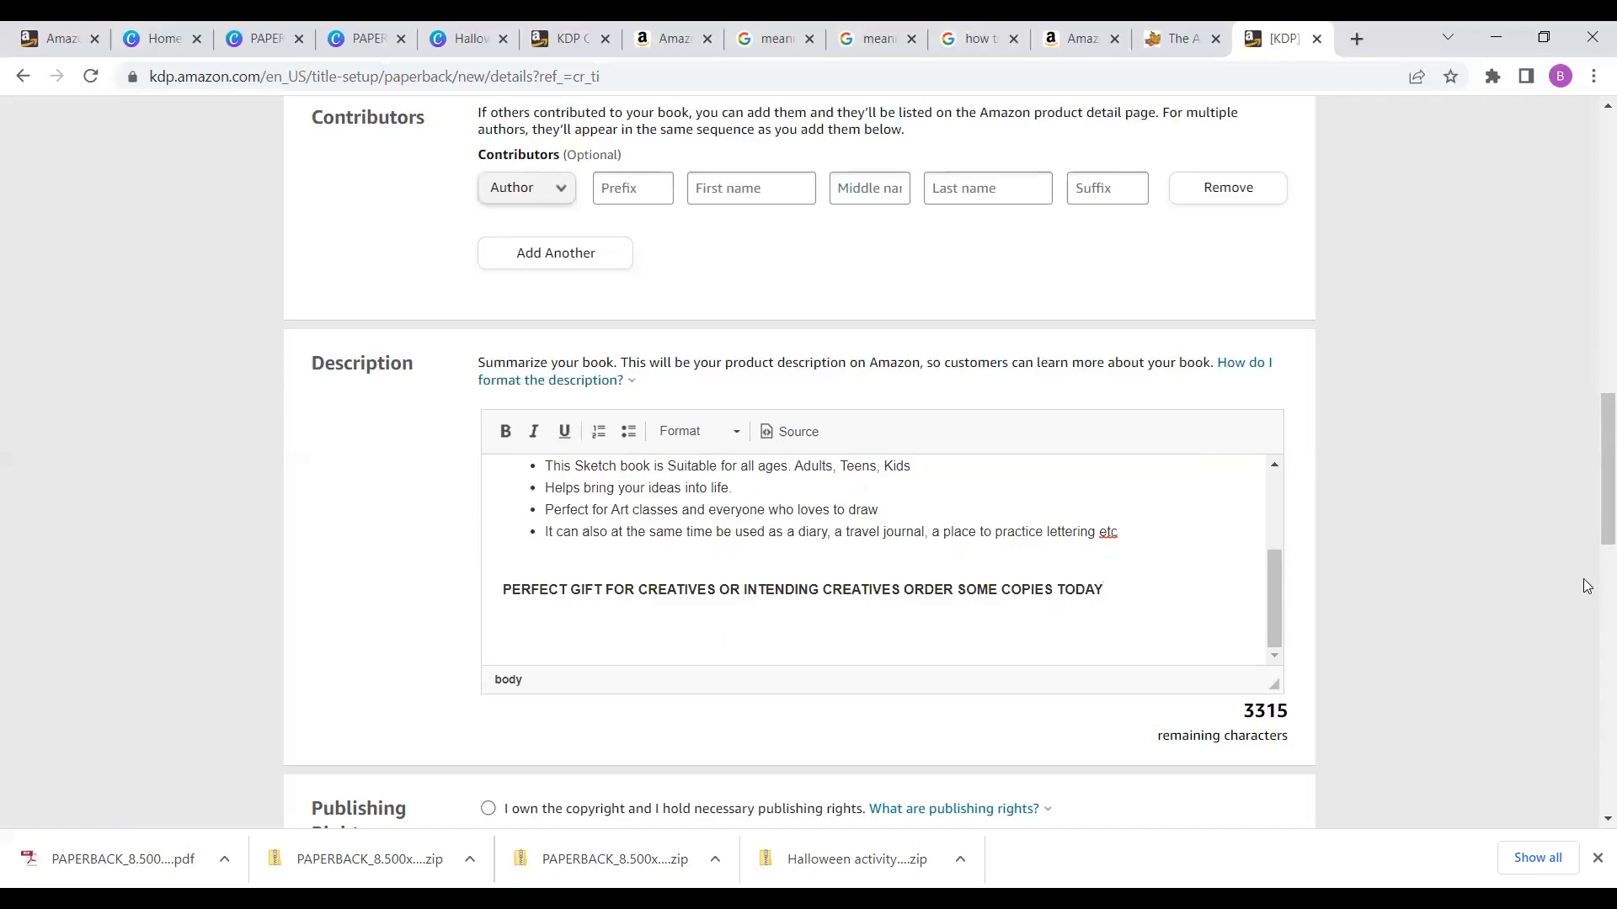
- Declare that you own the copyright and enter the first keyword 'Sketch book notebook for drawing and sketching'
scroll(1594, 596, down, 8)
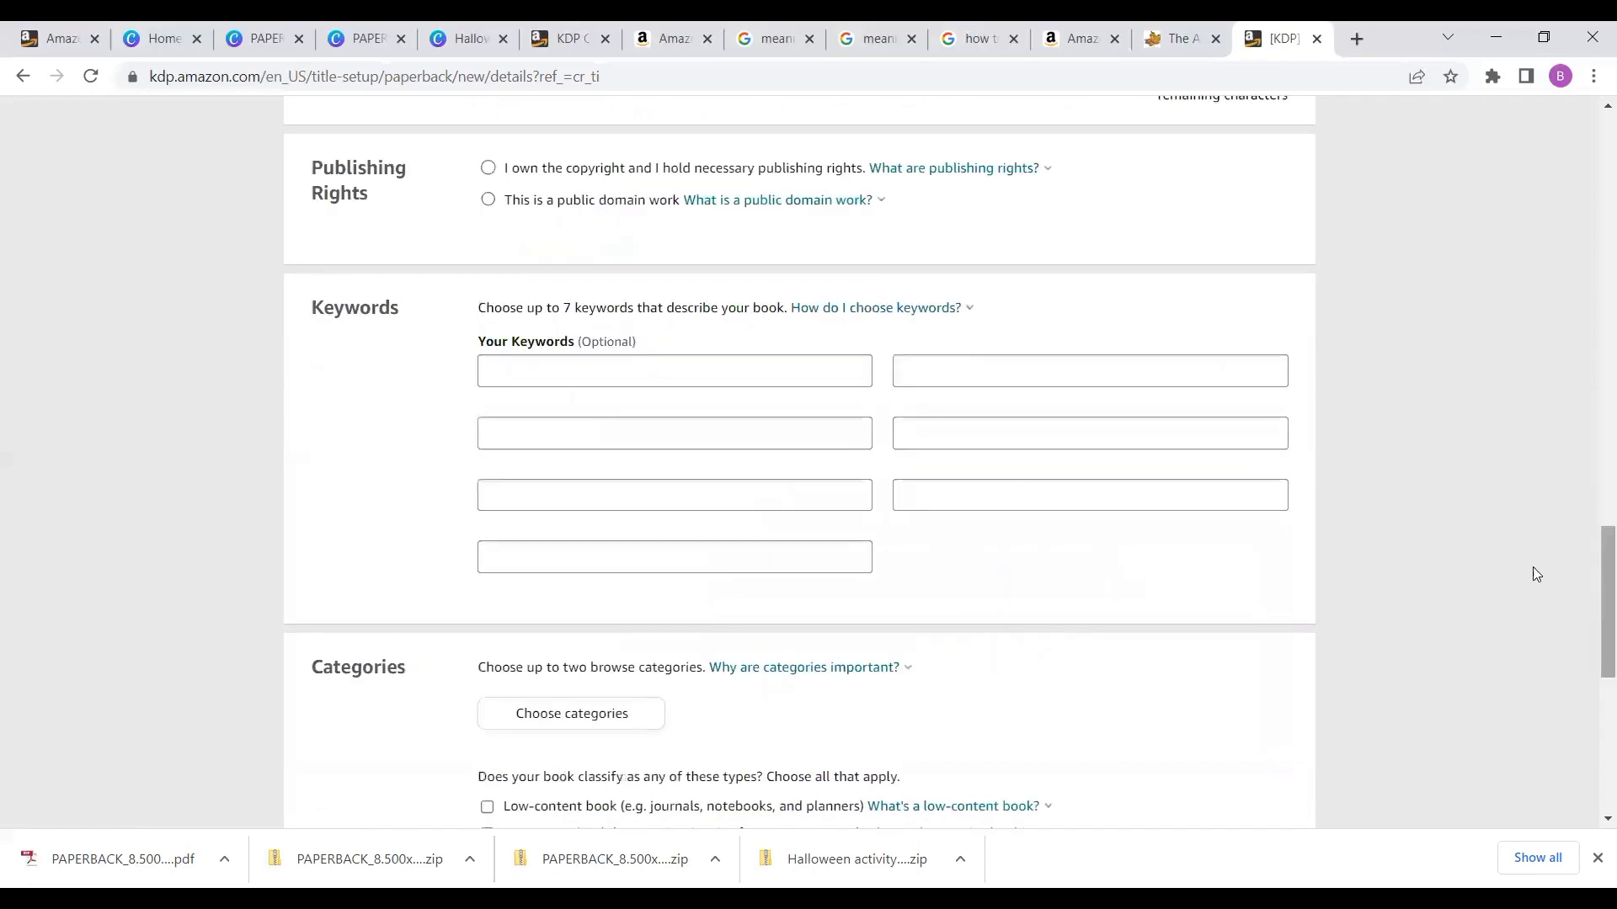
click(489, 169)
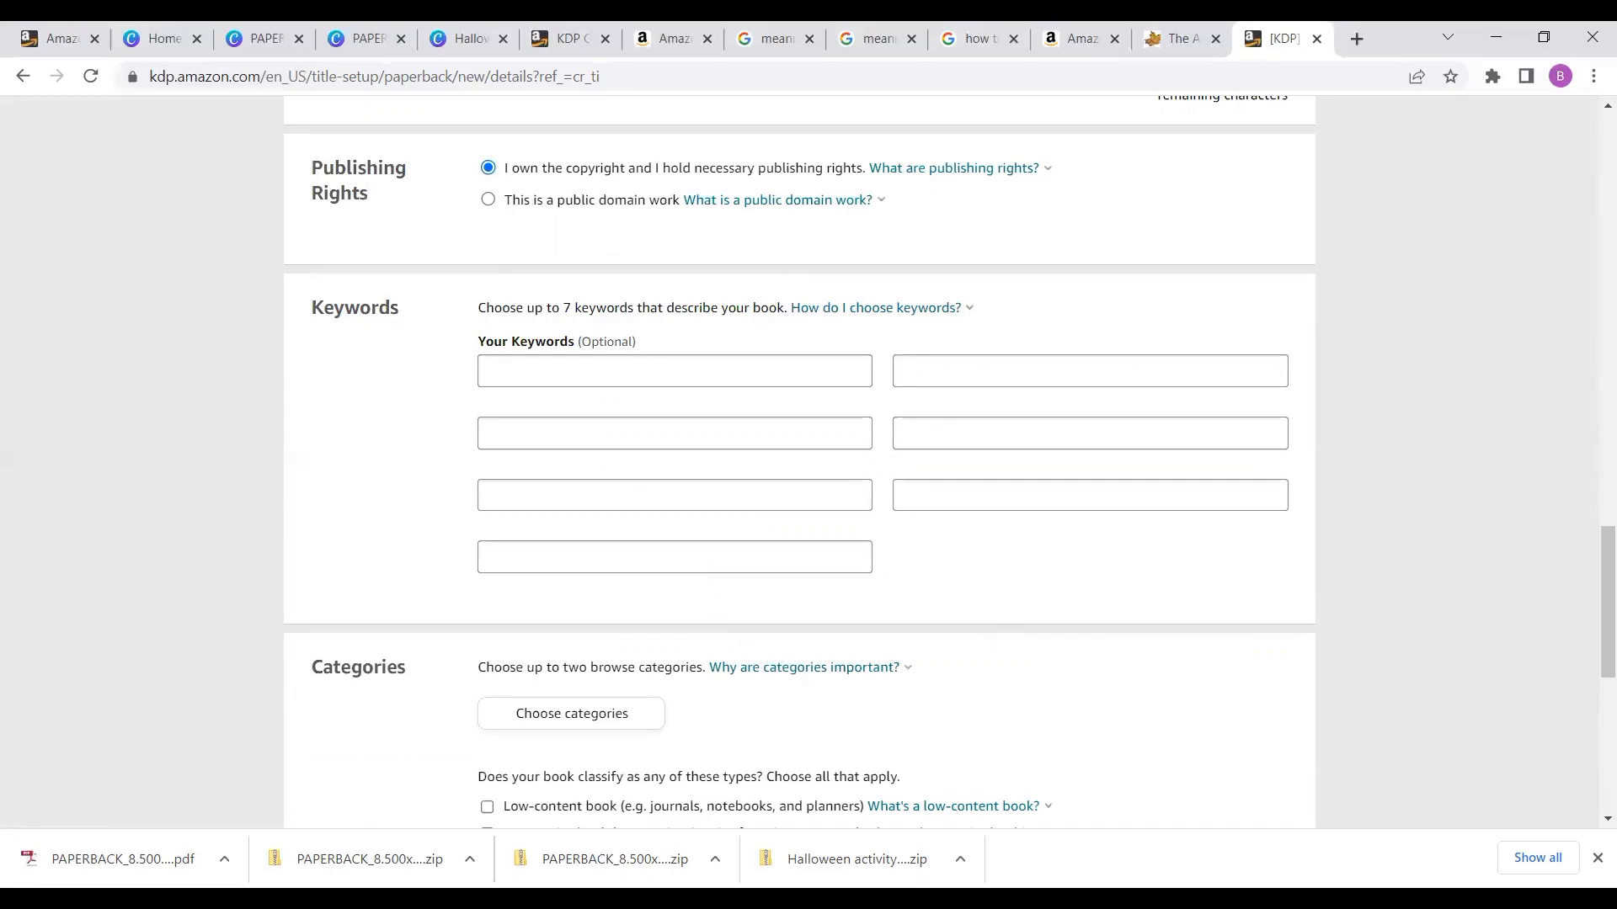
click(504, 362)
text(Sketch book notebook for drawing and sketching 8.5)
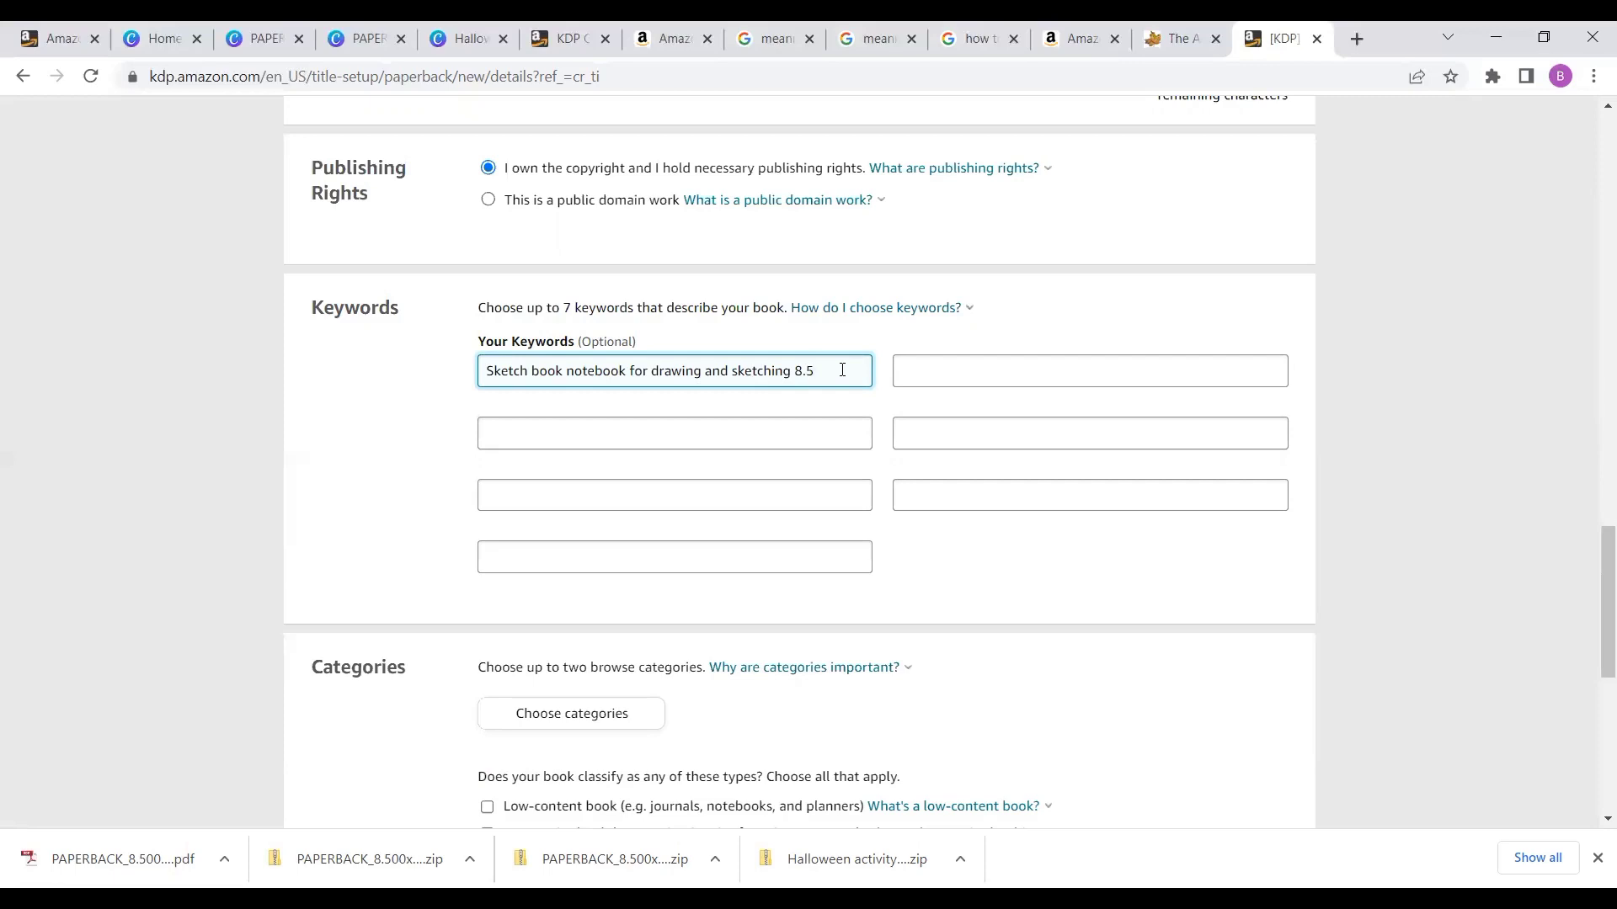
key(BackSpace)
key(BackSpace)
key(BackSpace)
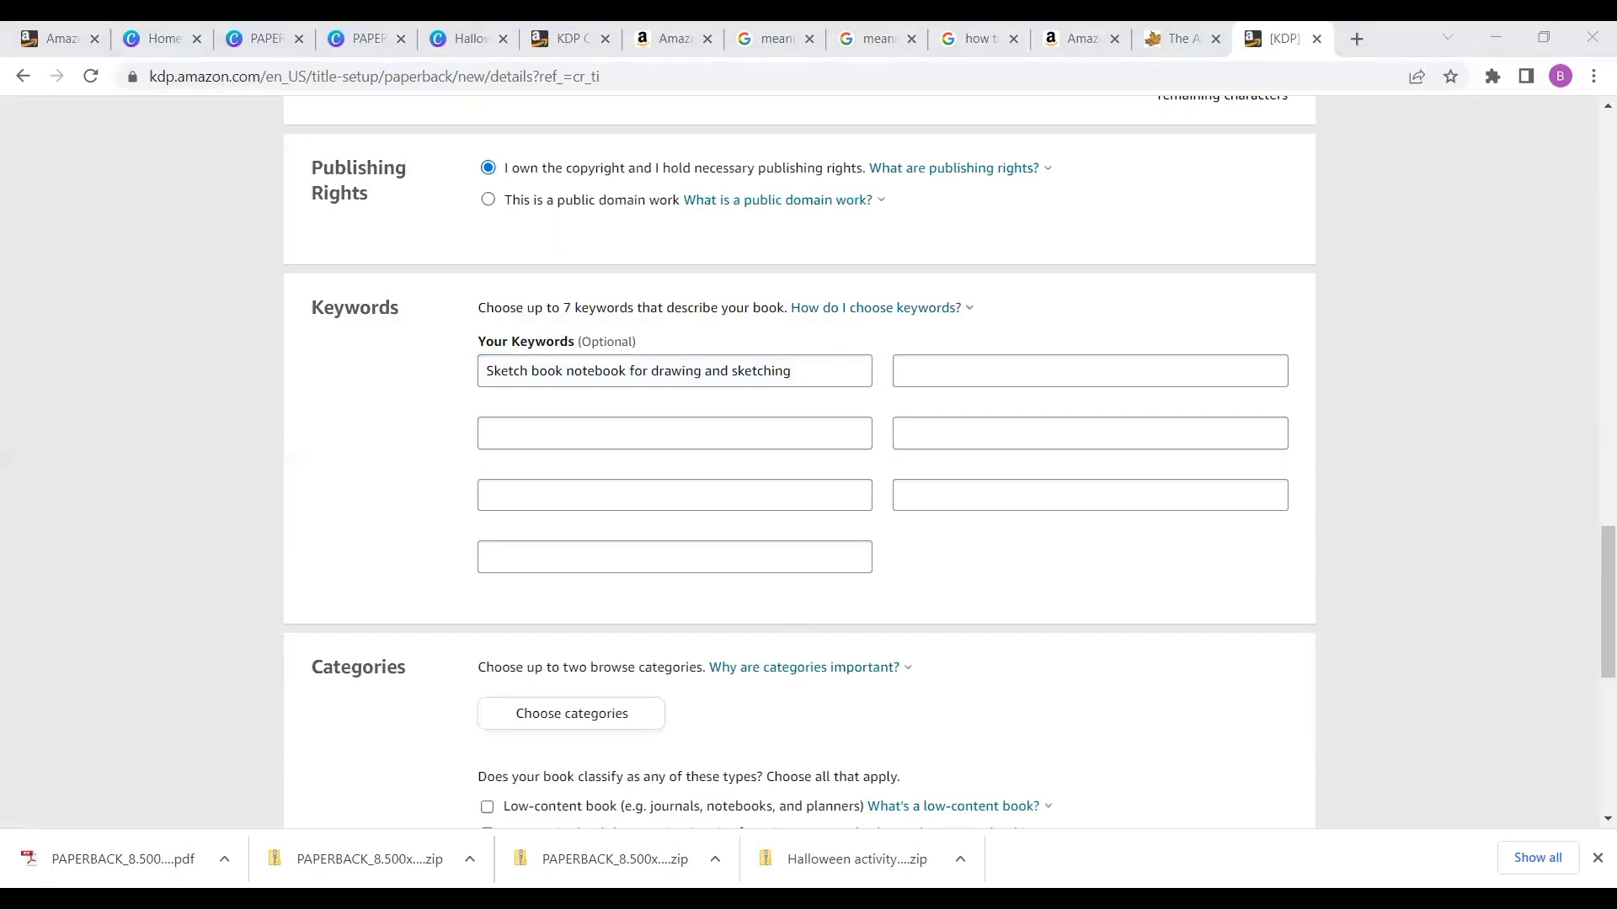
- Fill the next two keyword fields with 'Sketching for beginners' and 'Sketch book for creatives/ Beginners'
click(523, 446)
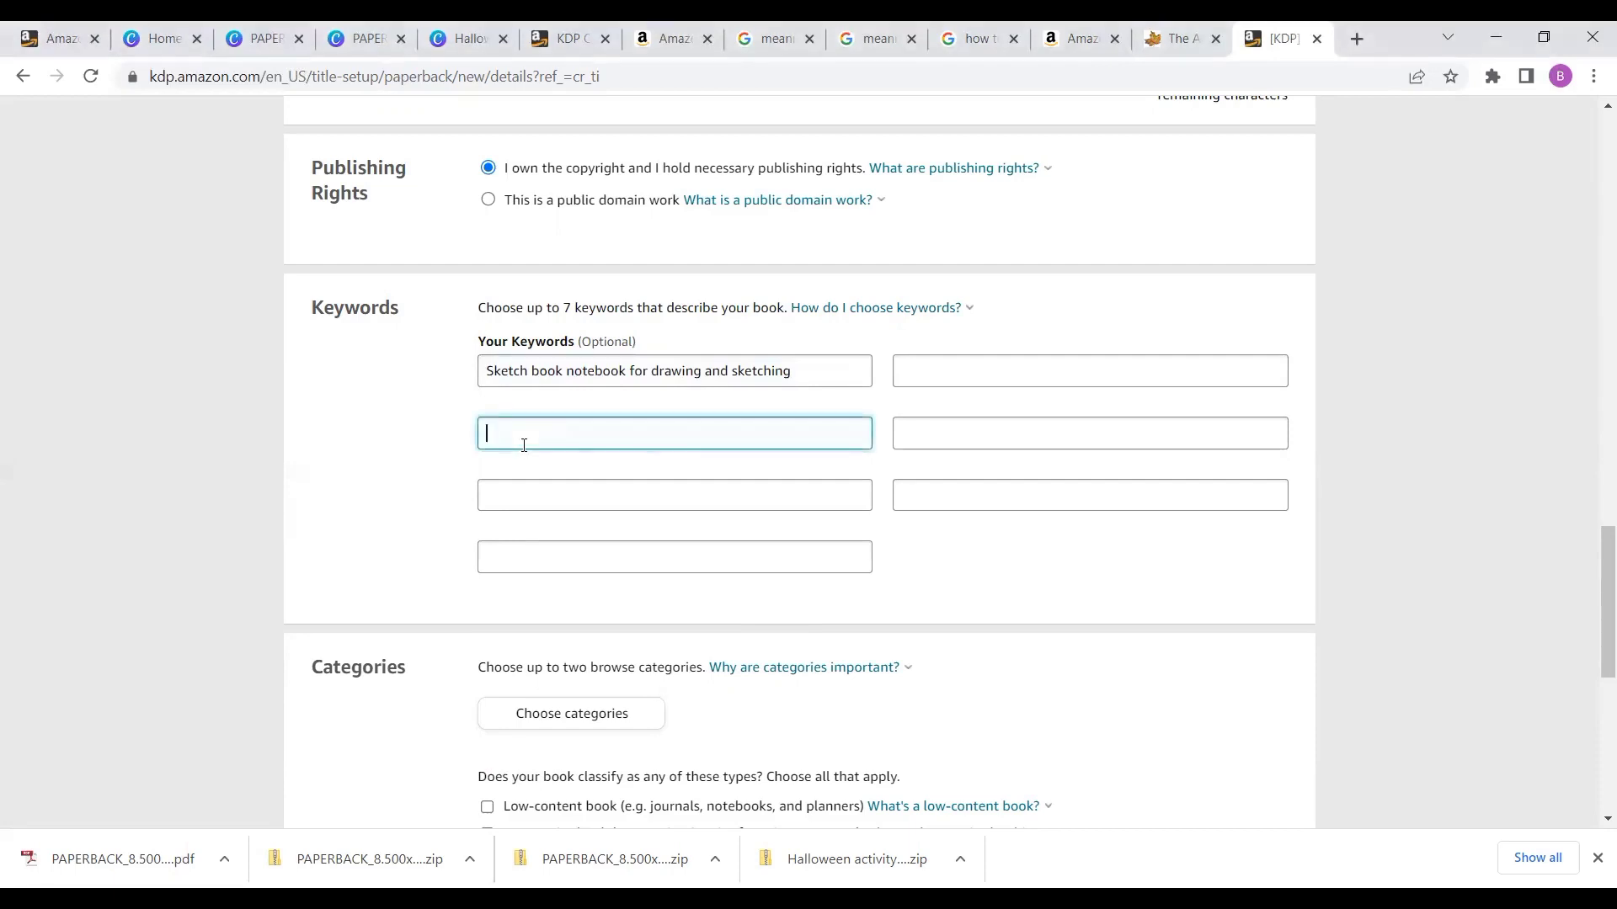
text(Sketching for beginners)
click(516, 498)
text(Sketch book for creatives/ Beginners)
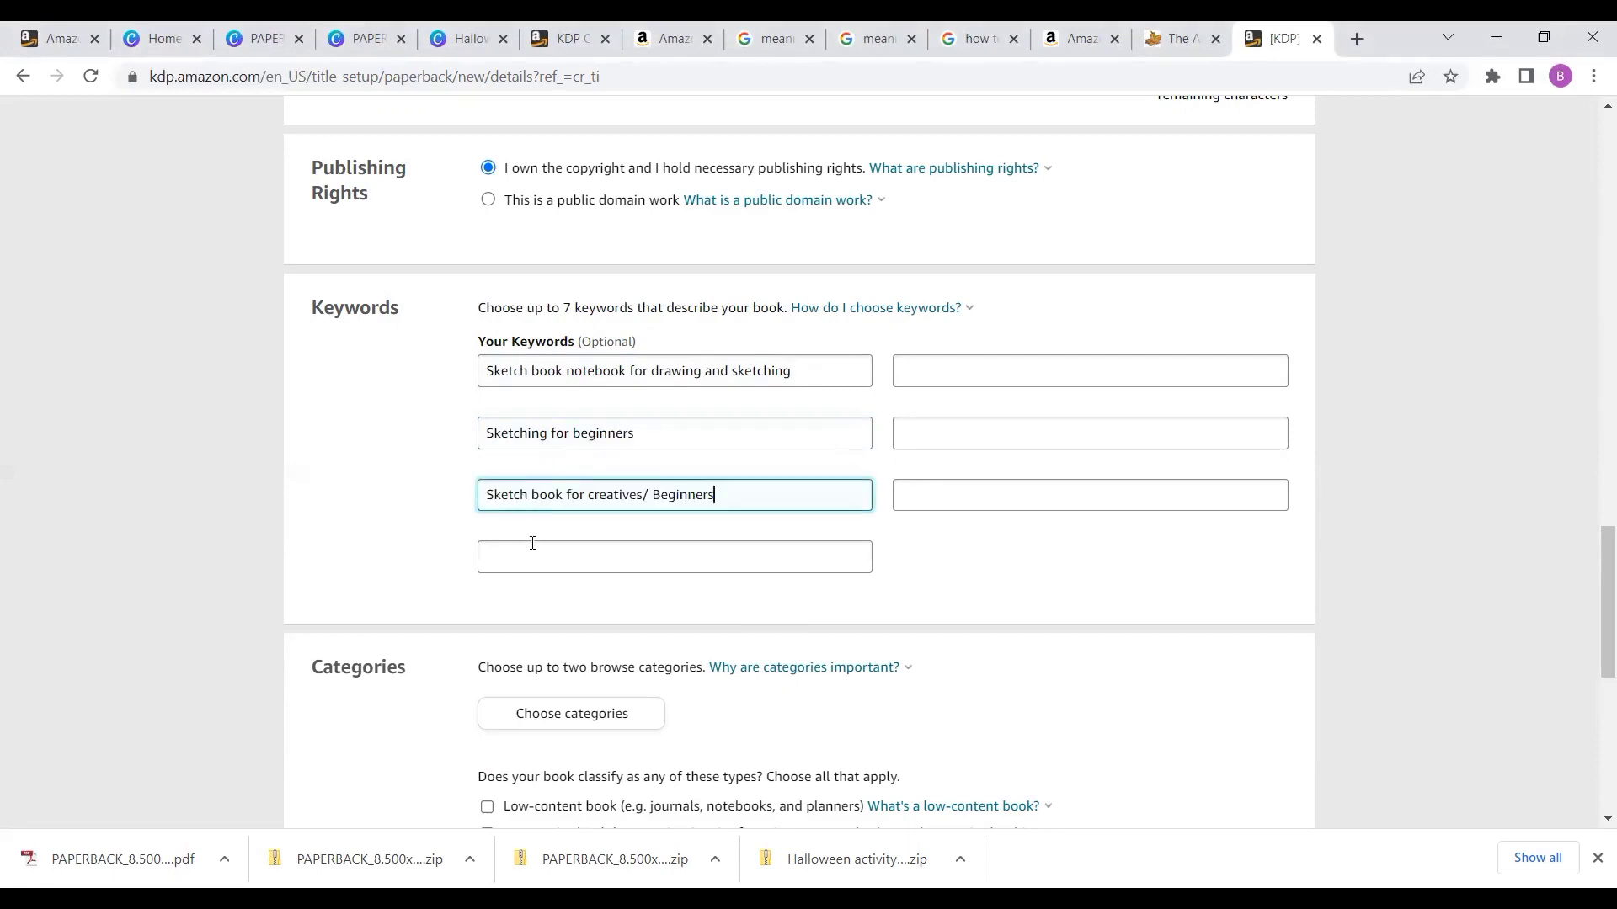
- Enter the keyword 'Relaxation and stress relief Sketch book for ages' in the fourth keyword field
click(532, 545)
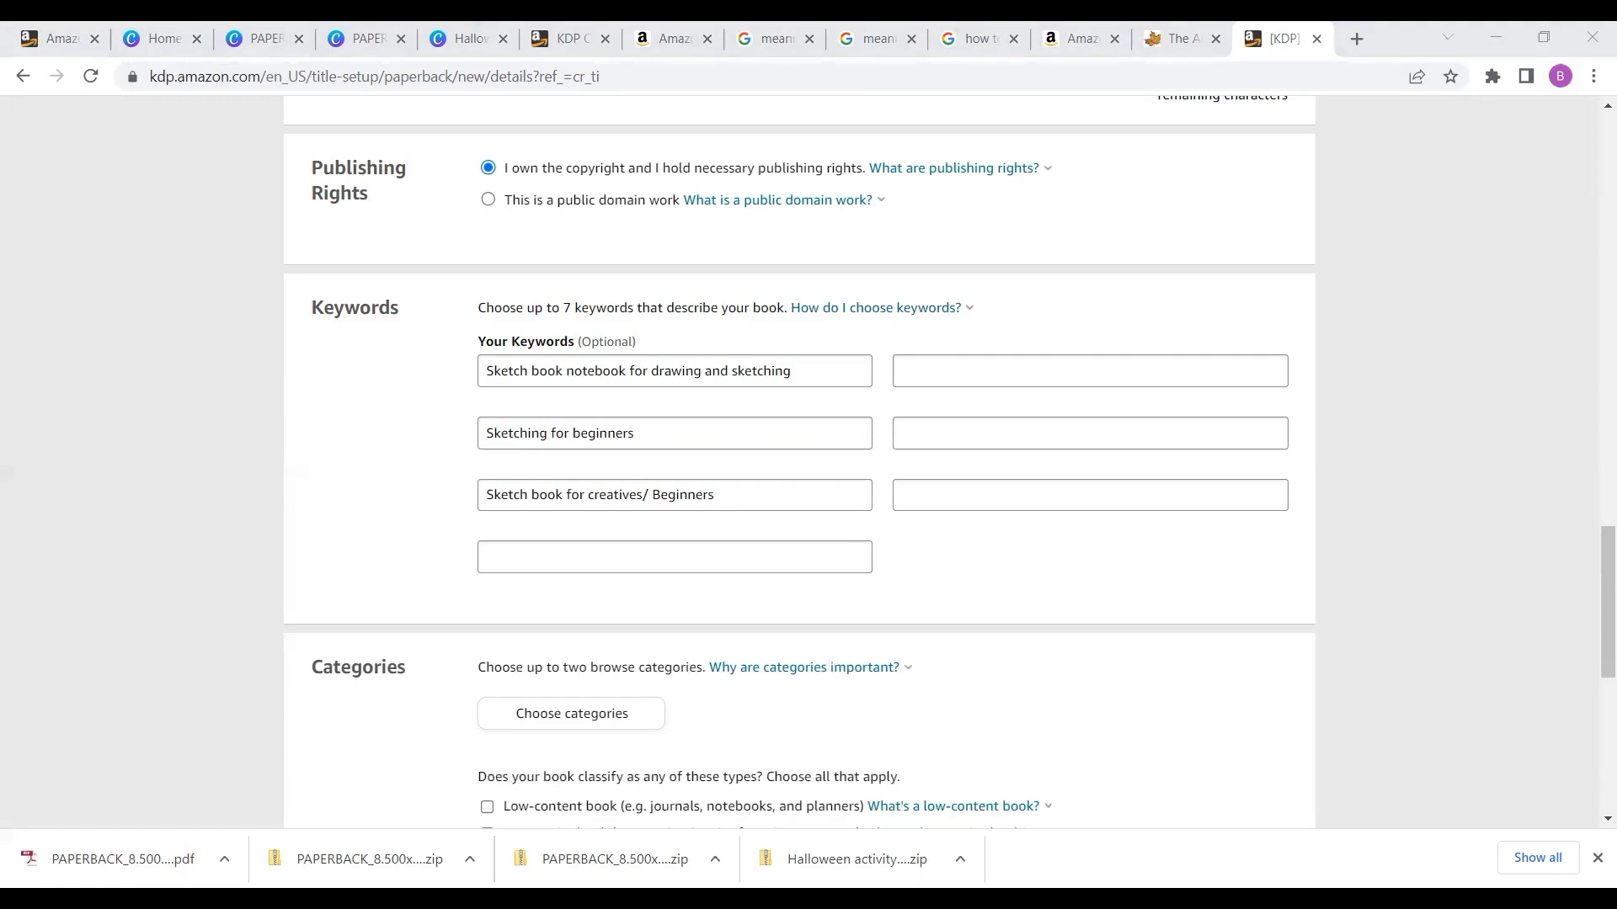
text(all a)
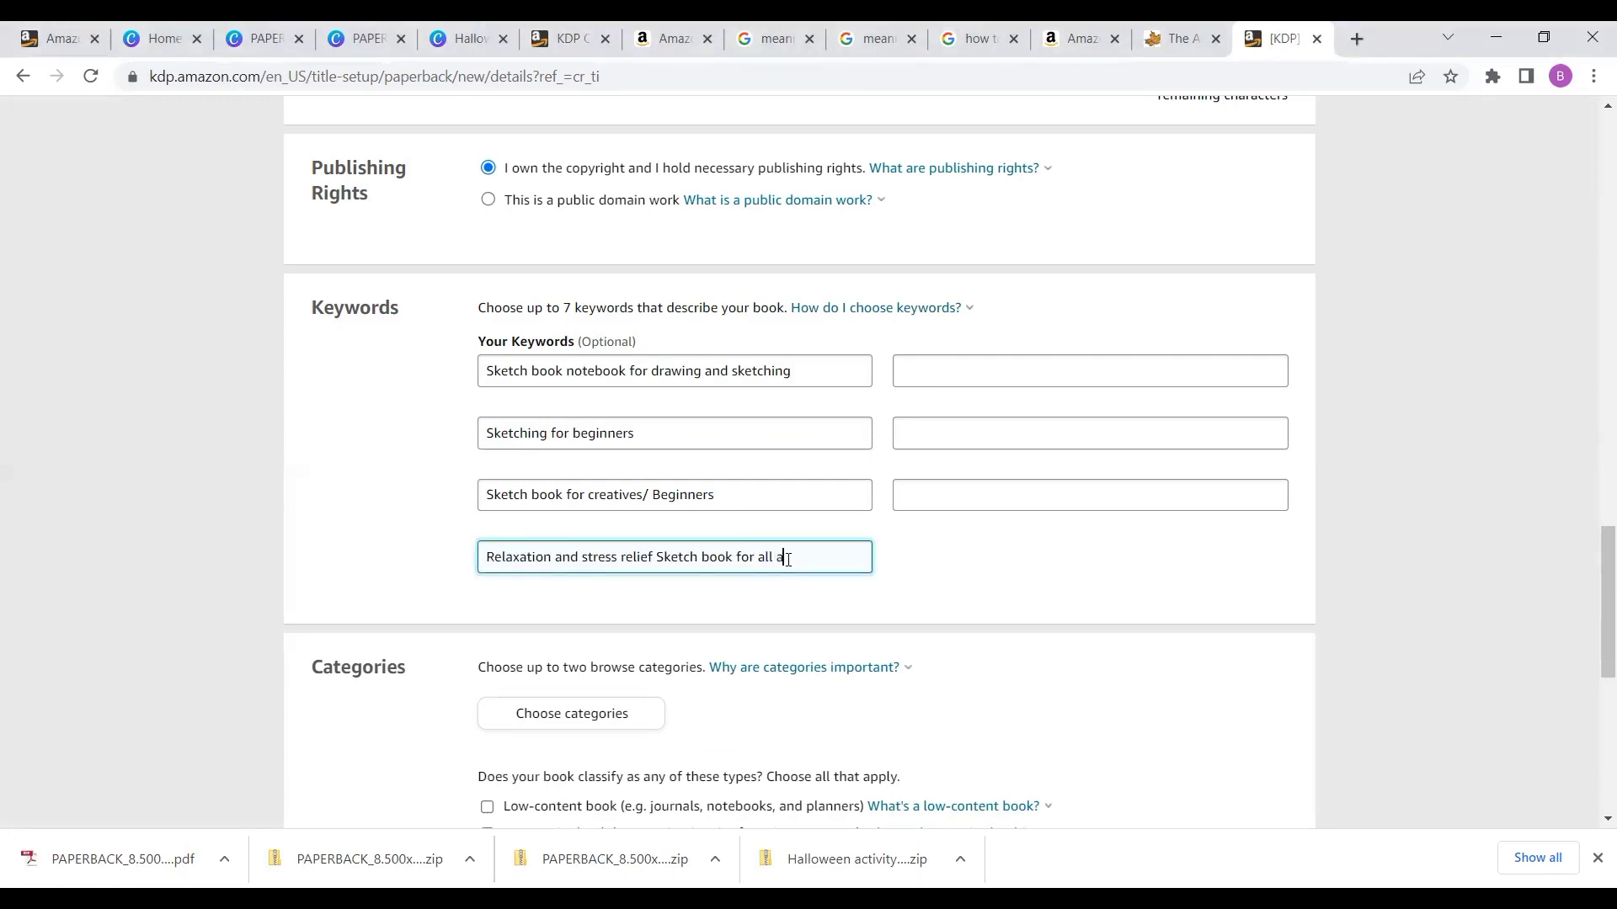
key(BackSpace)
key(BackSpace)
key(BackSpace)
key(BackSpace)
text(ges)
- Paste the keyword 'Awesome sketch book notebook for boys and girls' into the first field of the second column
click(945, 366)
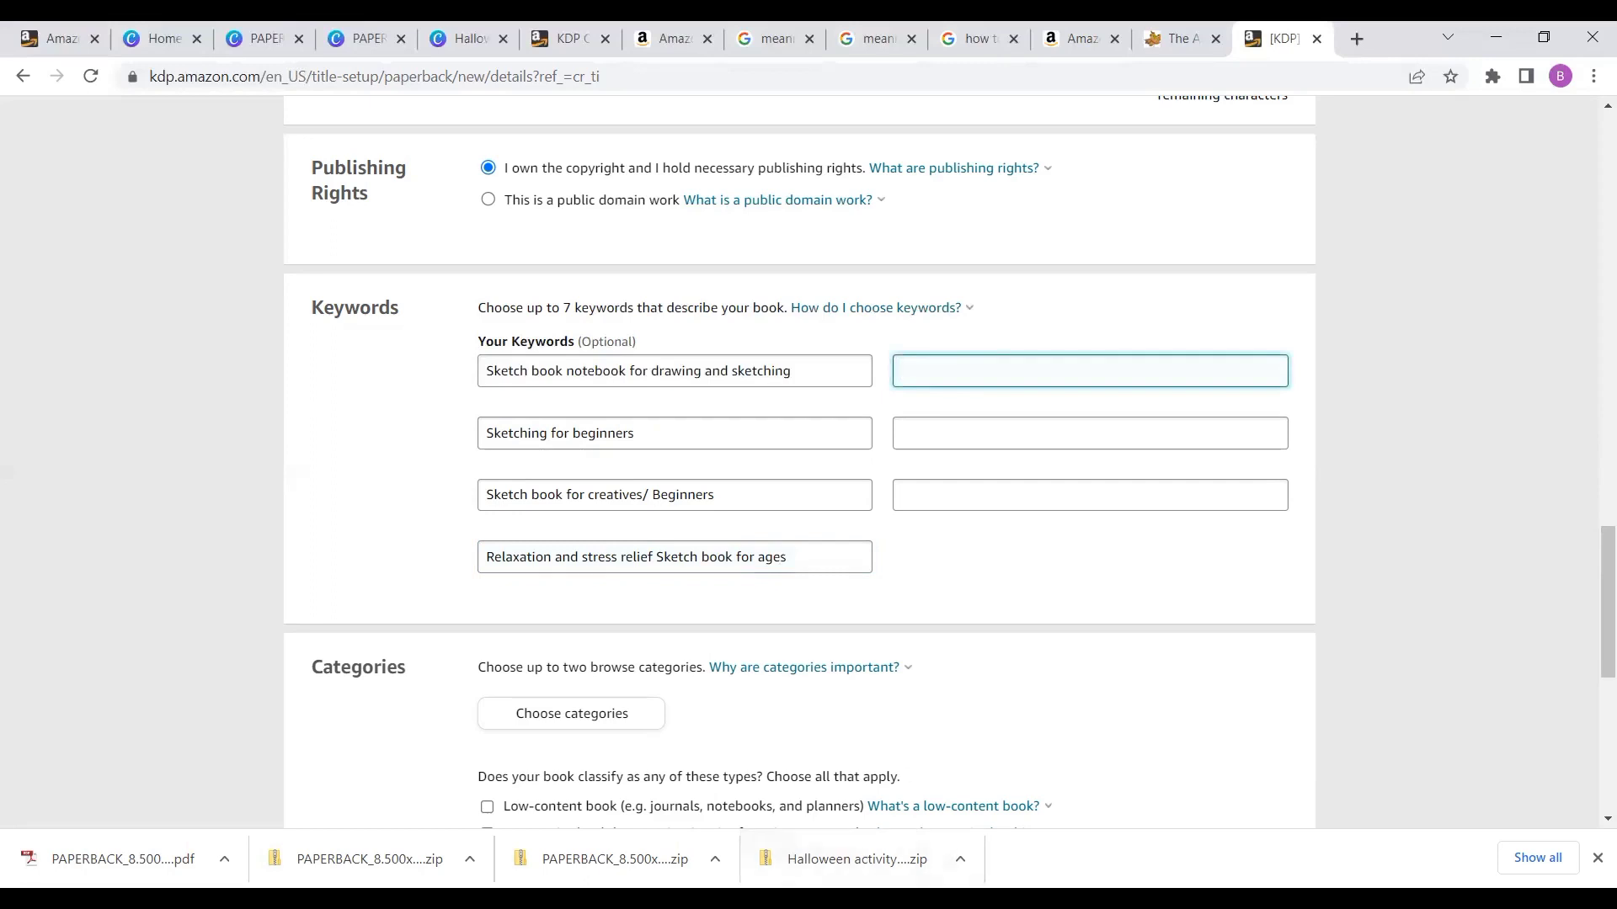
key(alt+Tab)
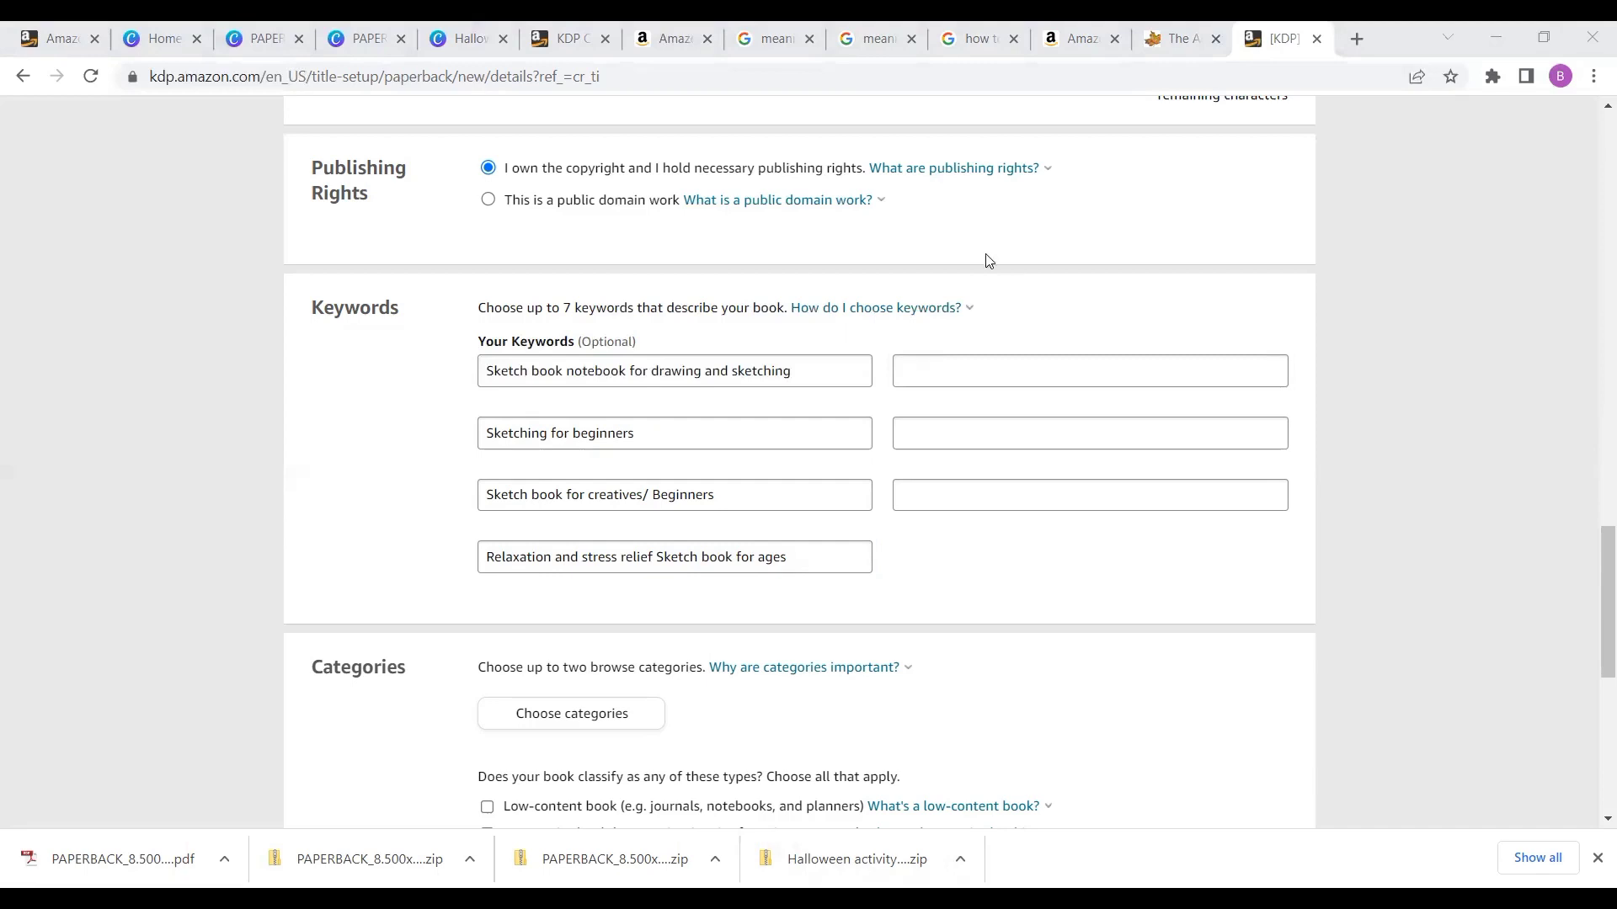
click(943, 367)
text(Awesome sketch book notebook for boys and girls)
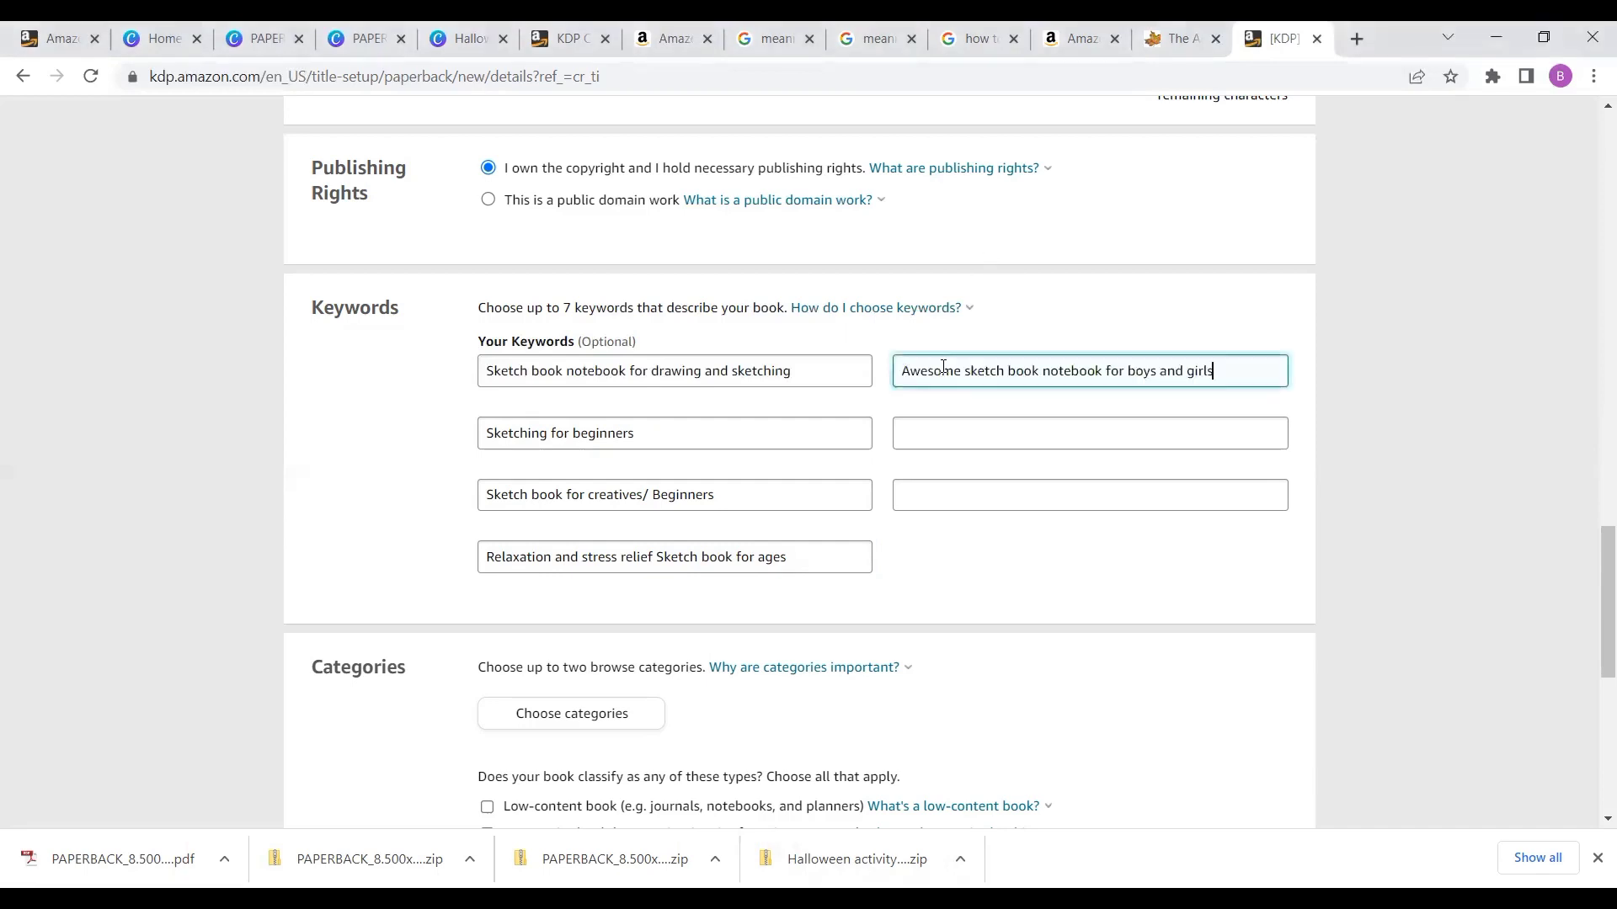
- Enter the keyword 'Sketchbook for Halloween' in the second field of the second column
click(946, 431)
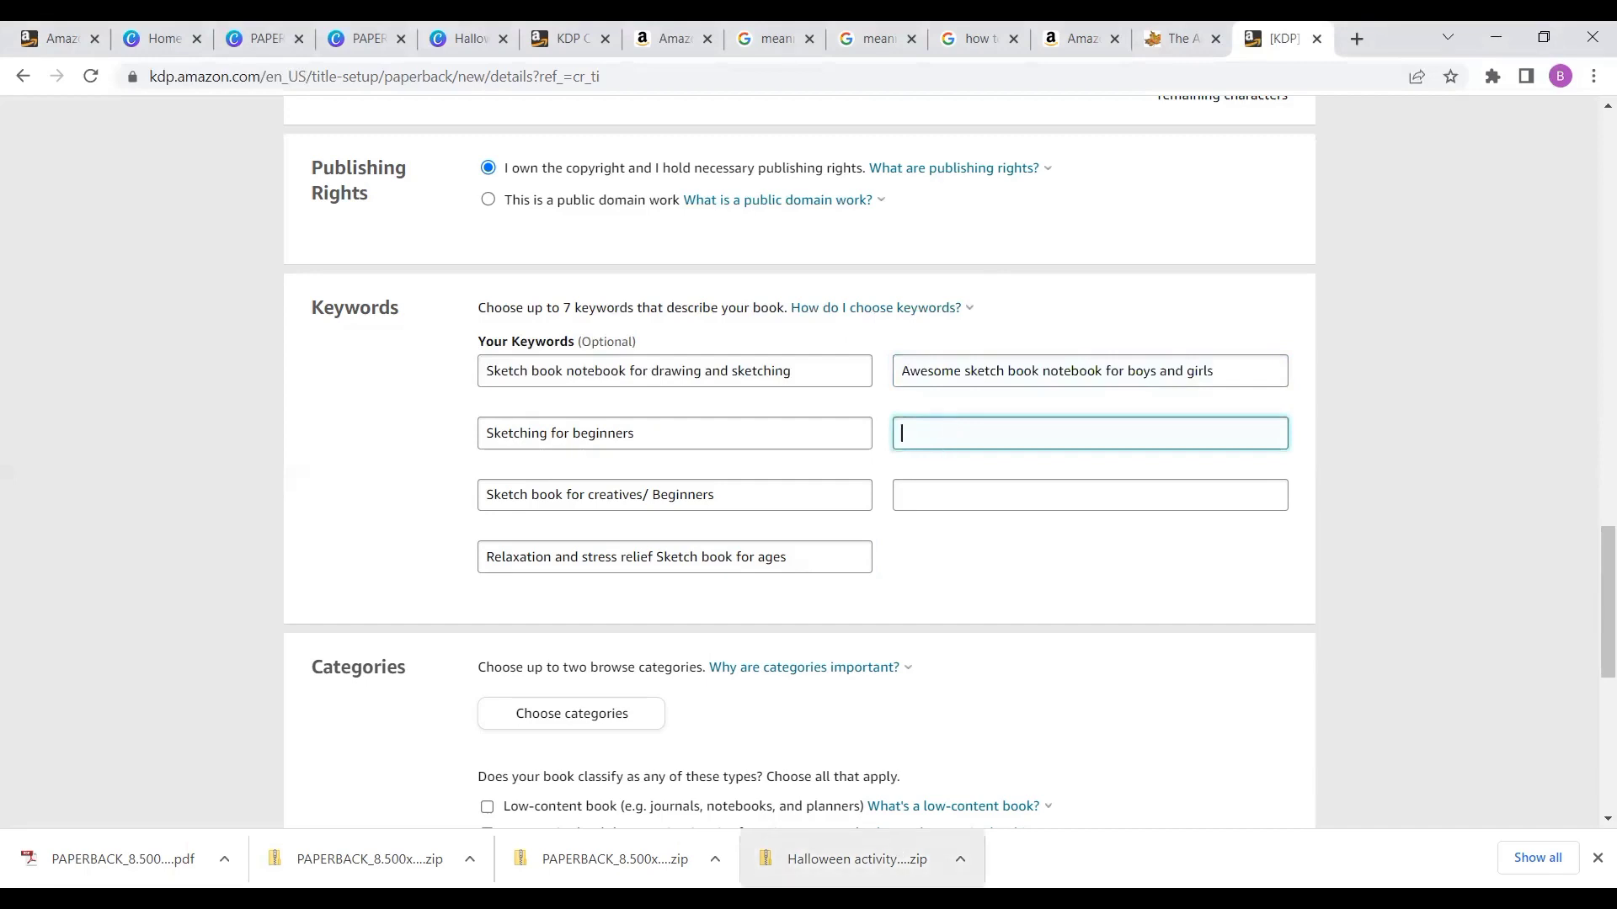
click(862, 898)
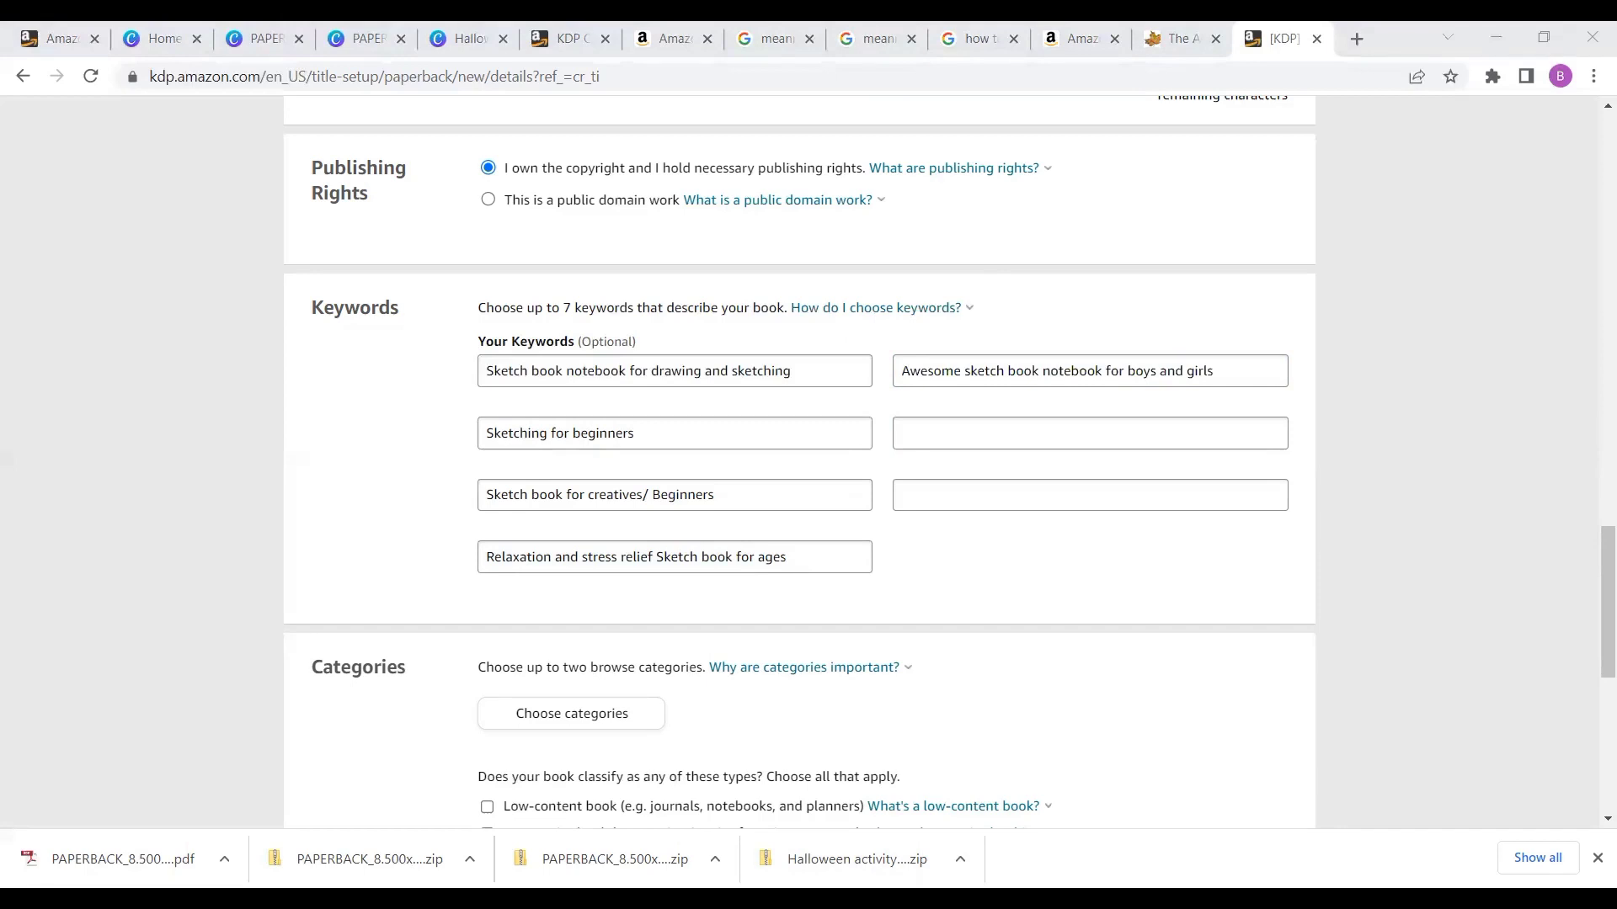
click(982, 418)
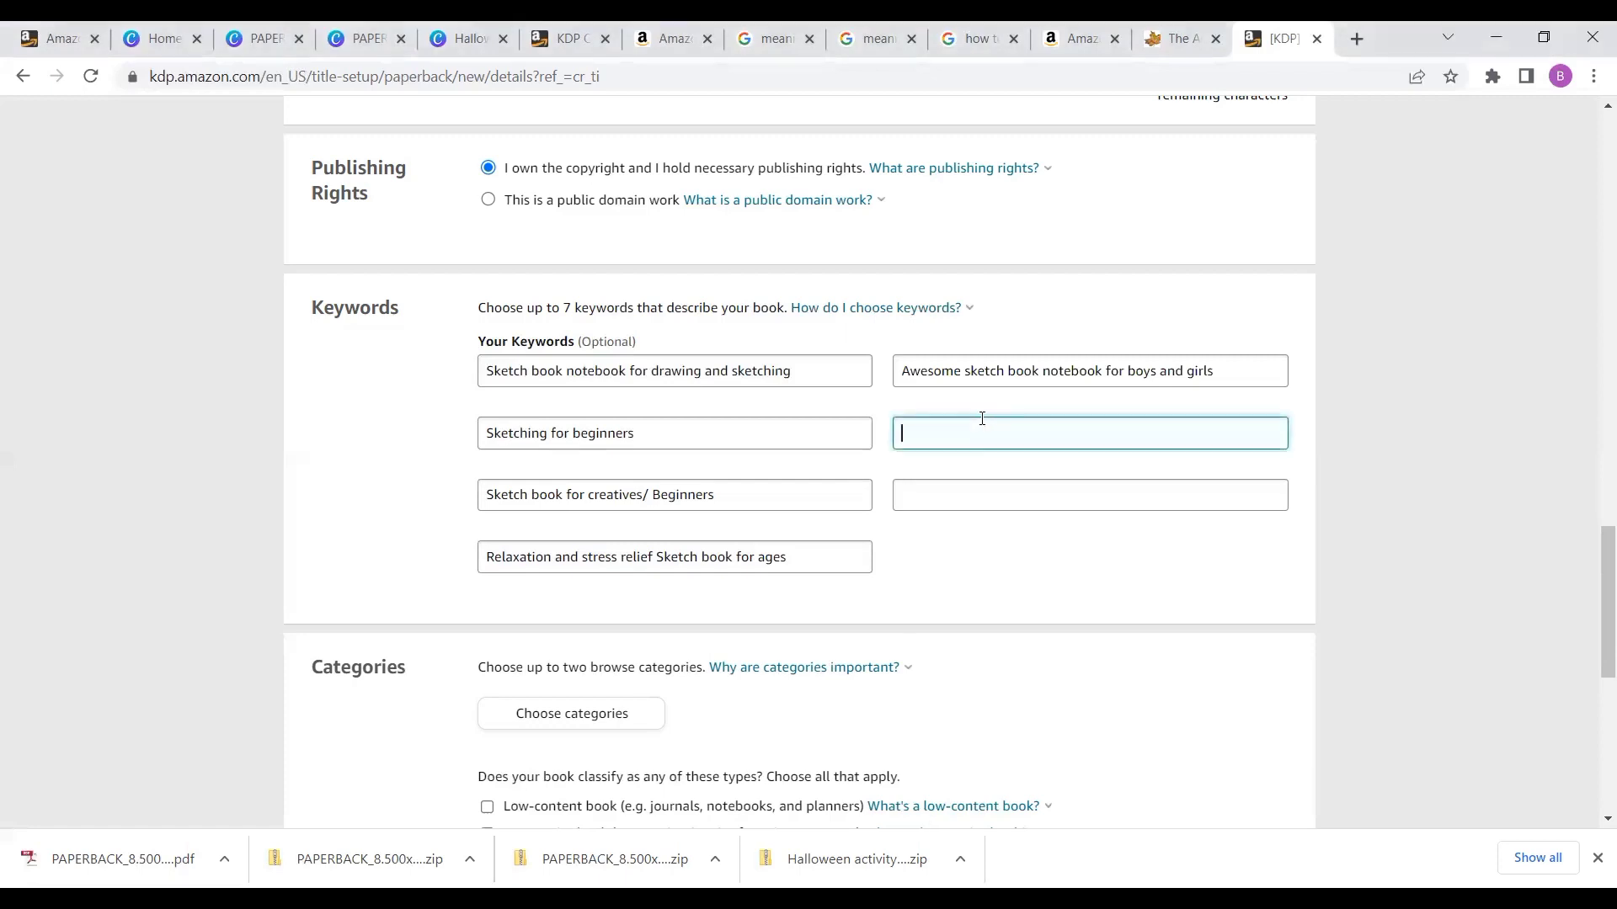
text(Sketchbook for Halloween)
- Paste the keyword 'Drawing book for creatives' into the third field of the second column
click(969, 477)
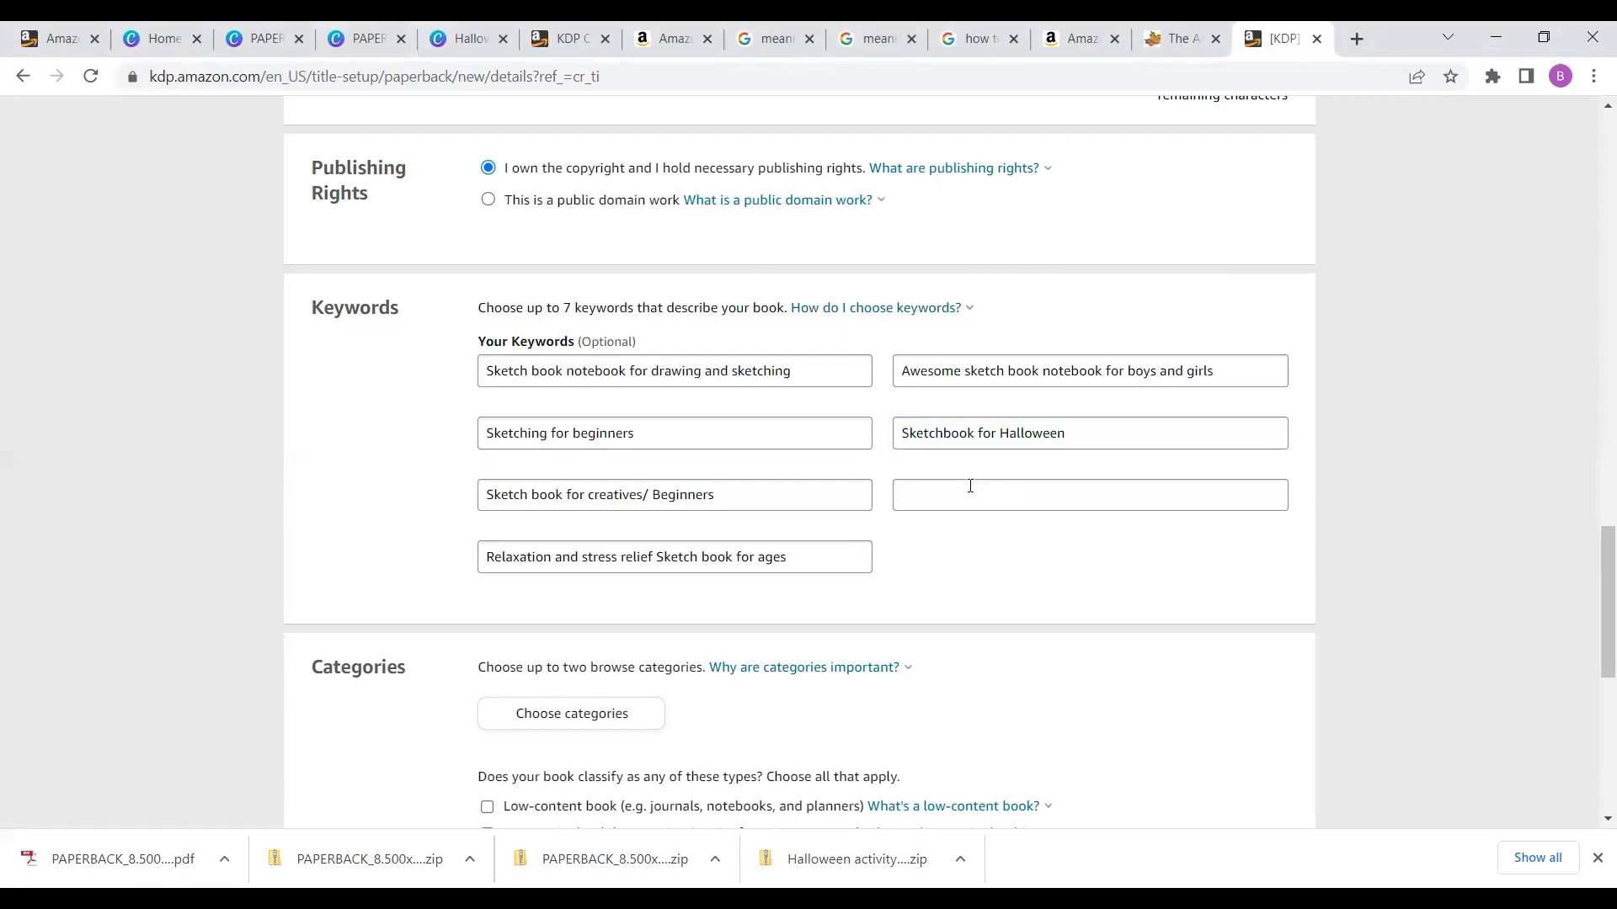
click(902, 495)
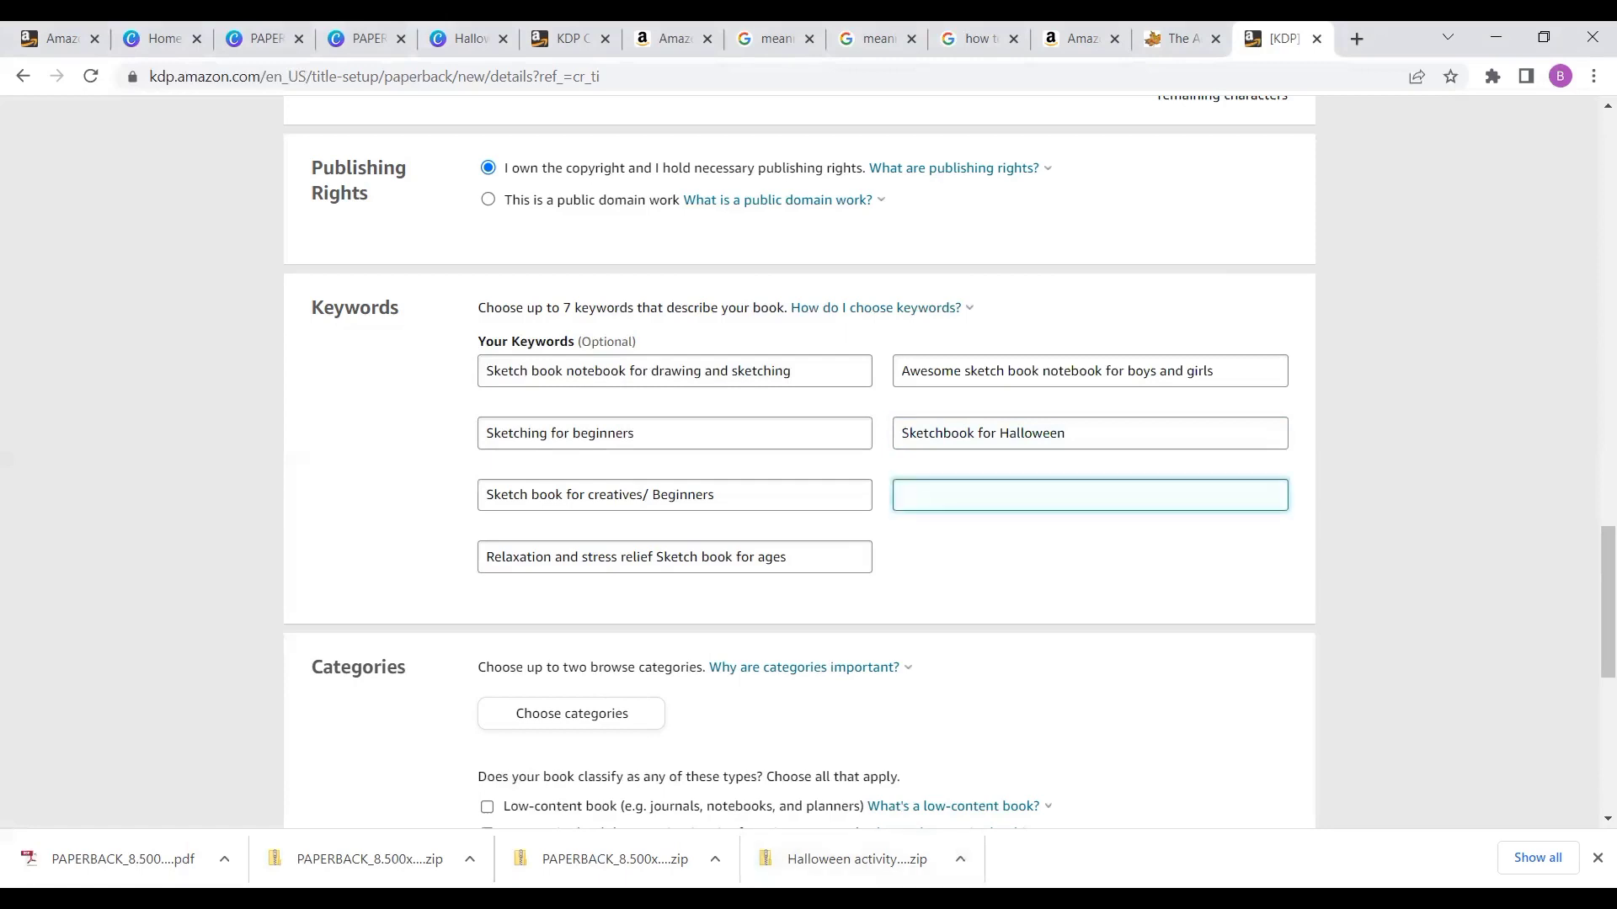
key(alt+Tab)
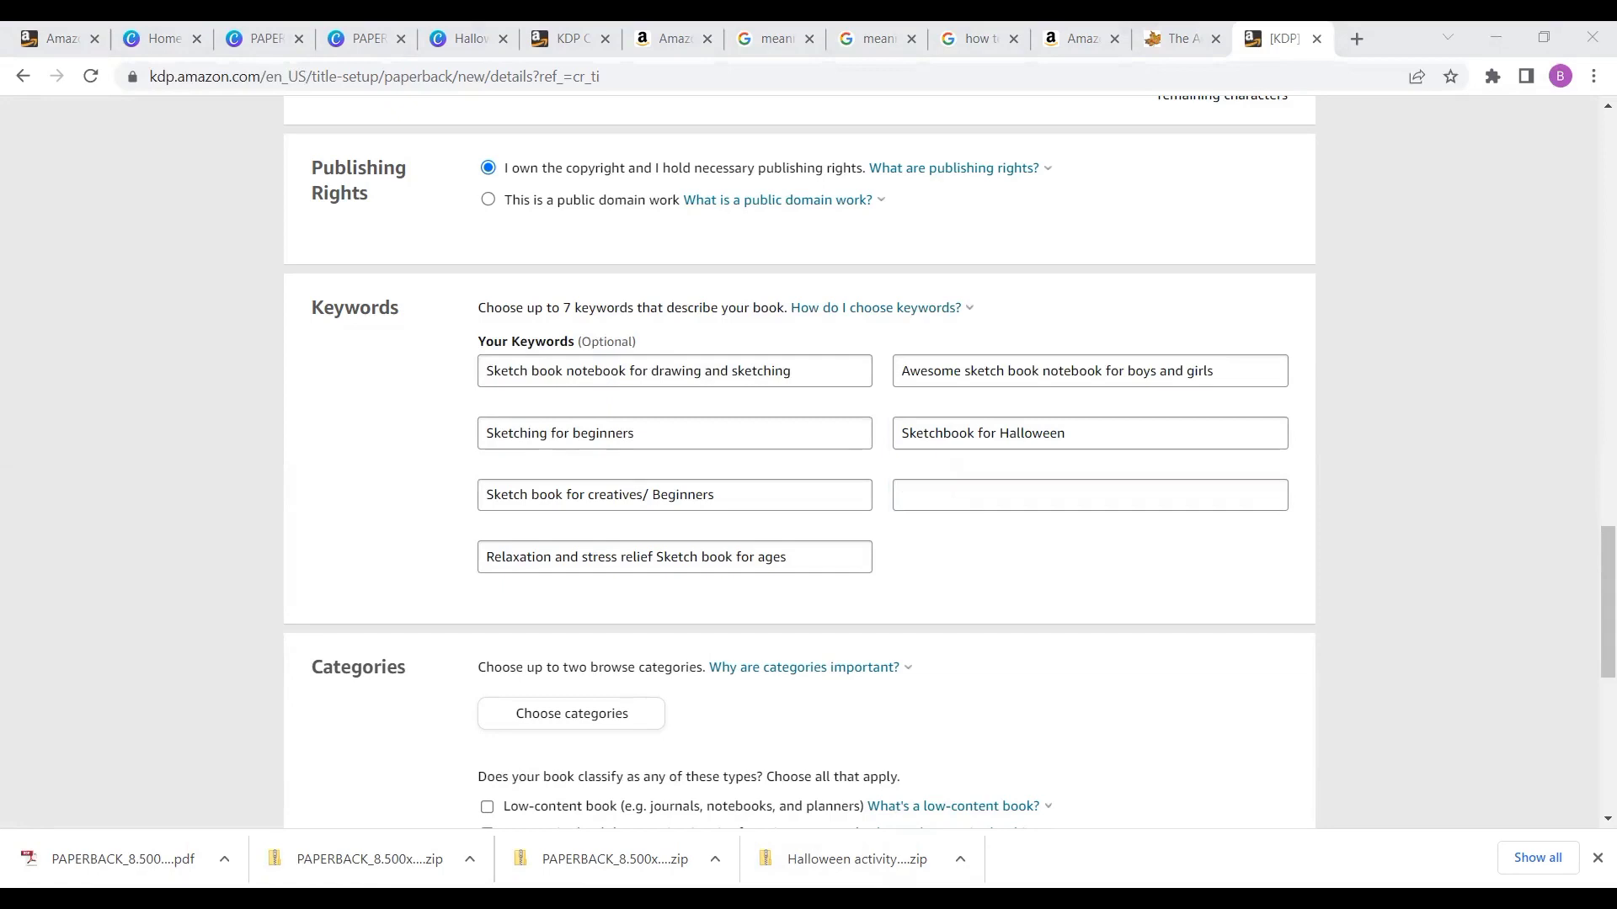
click(963, 500)
text(Drawing book for creatives)
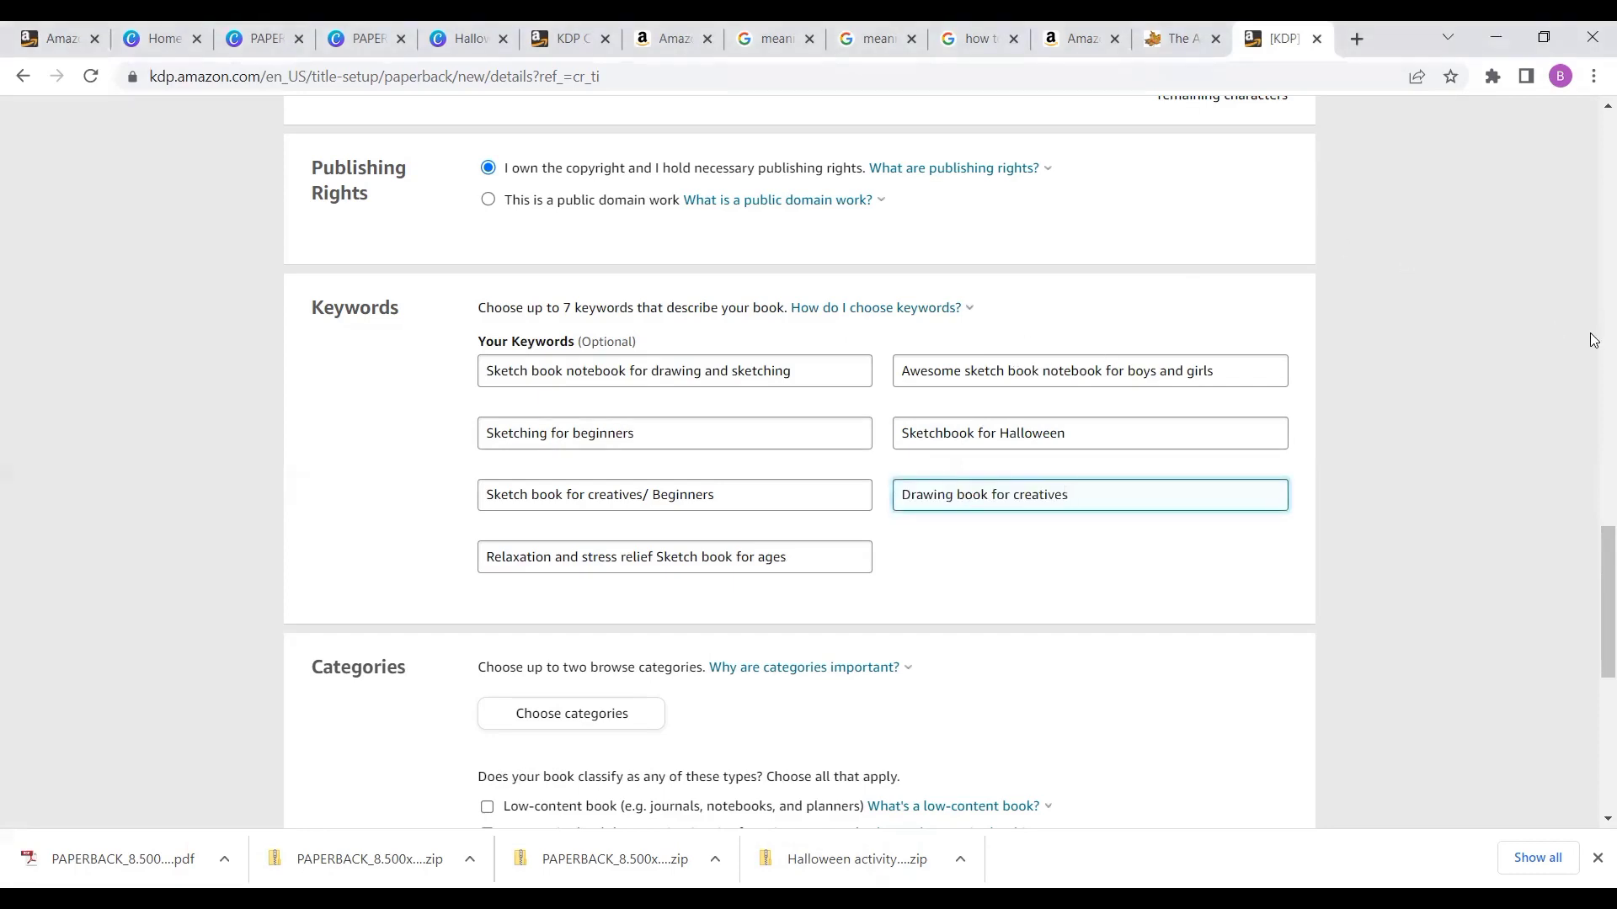
- Review the title, subtitle, author and description entered so far on the listing
scroll(1593, 340, up, 7)
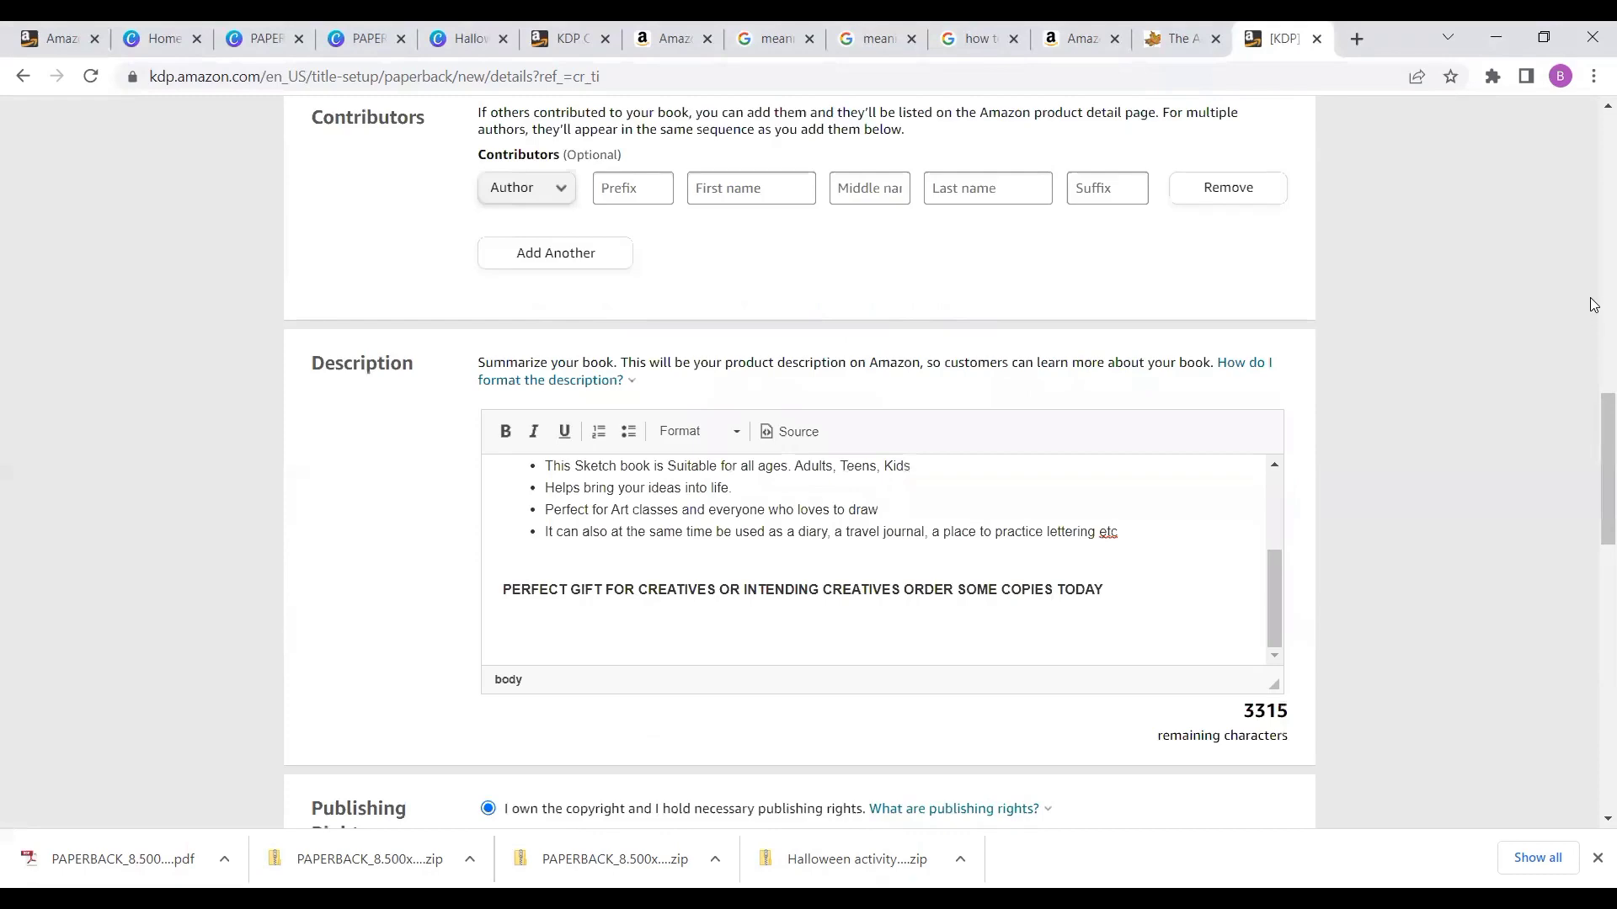
scroll(1592, 309, up, 7)
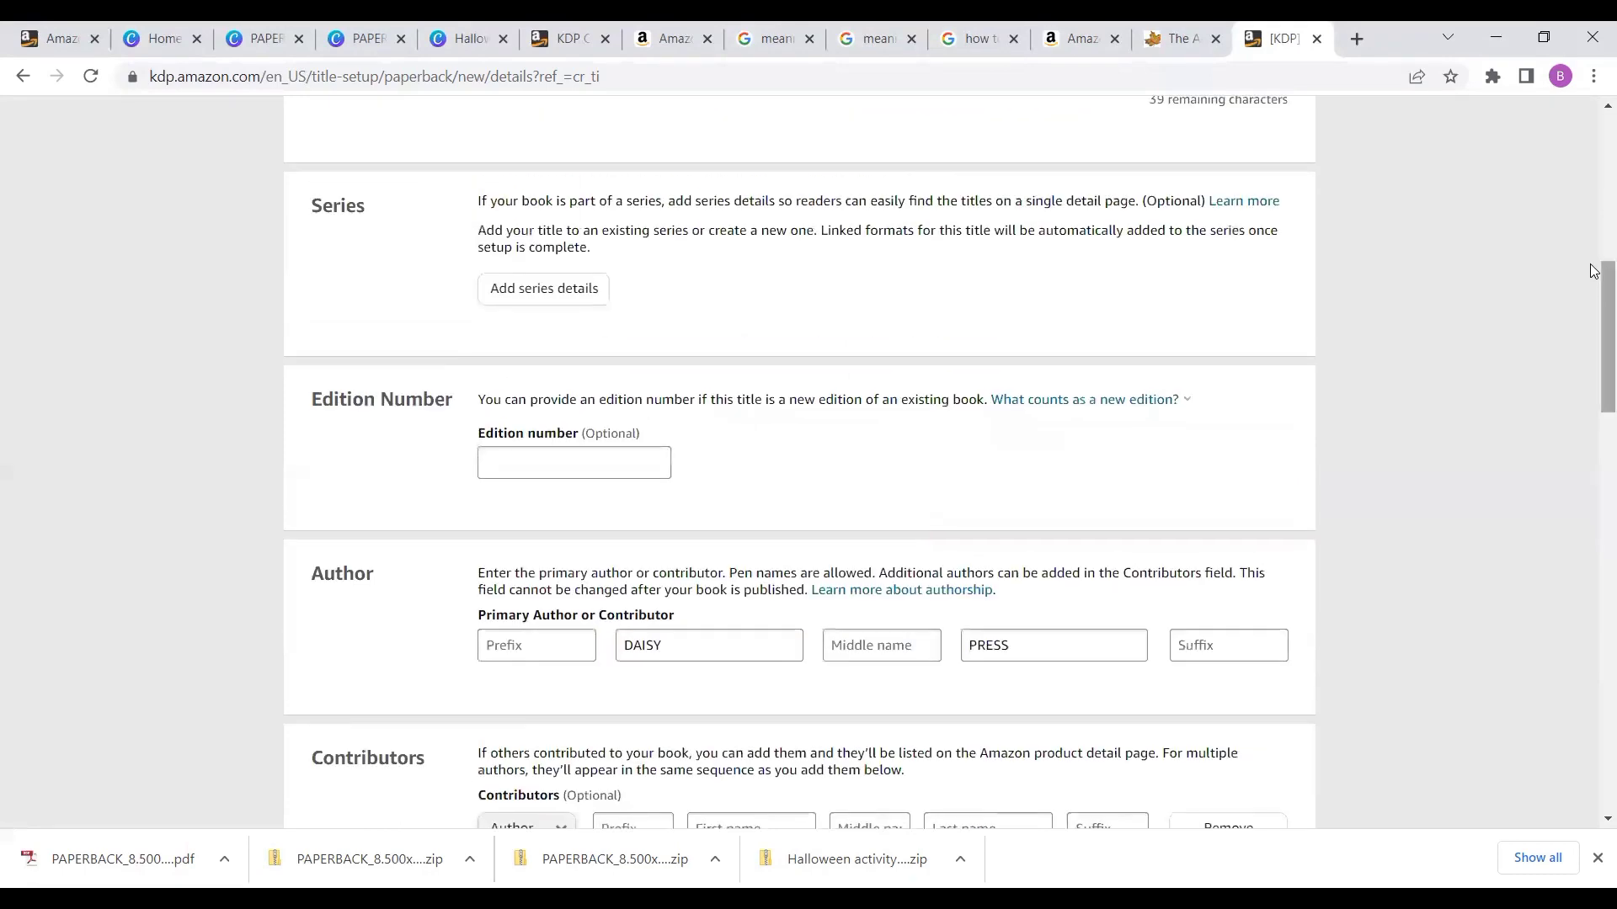
scroll(1593, 224, up, 7)
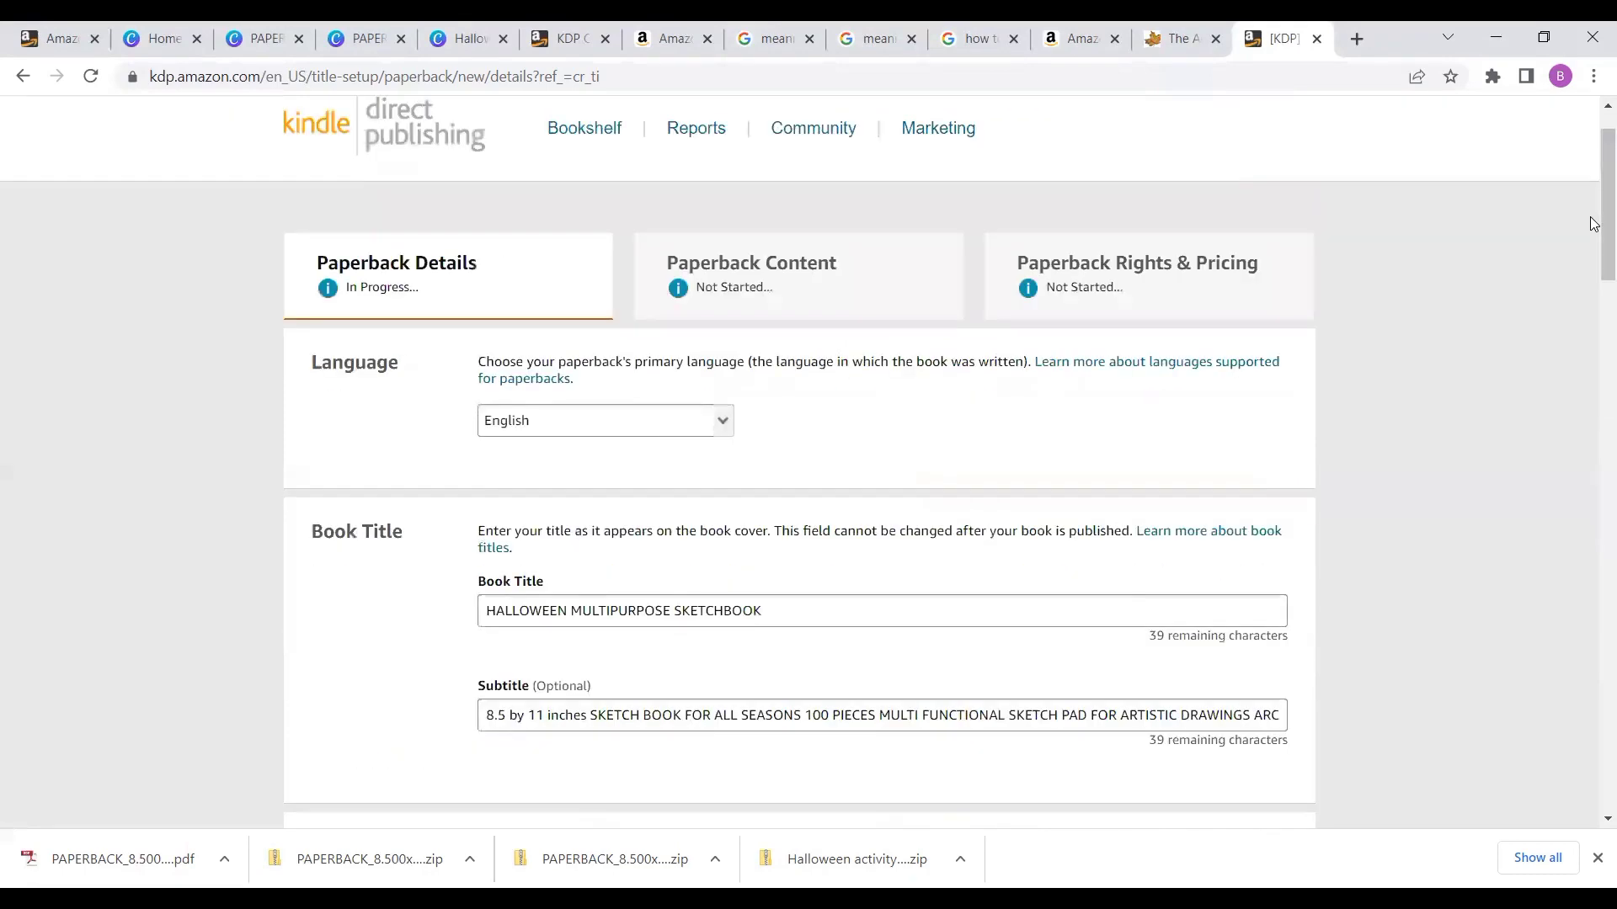
scroll(1592, 537, down, 4)
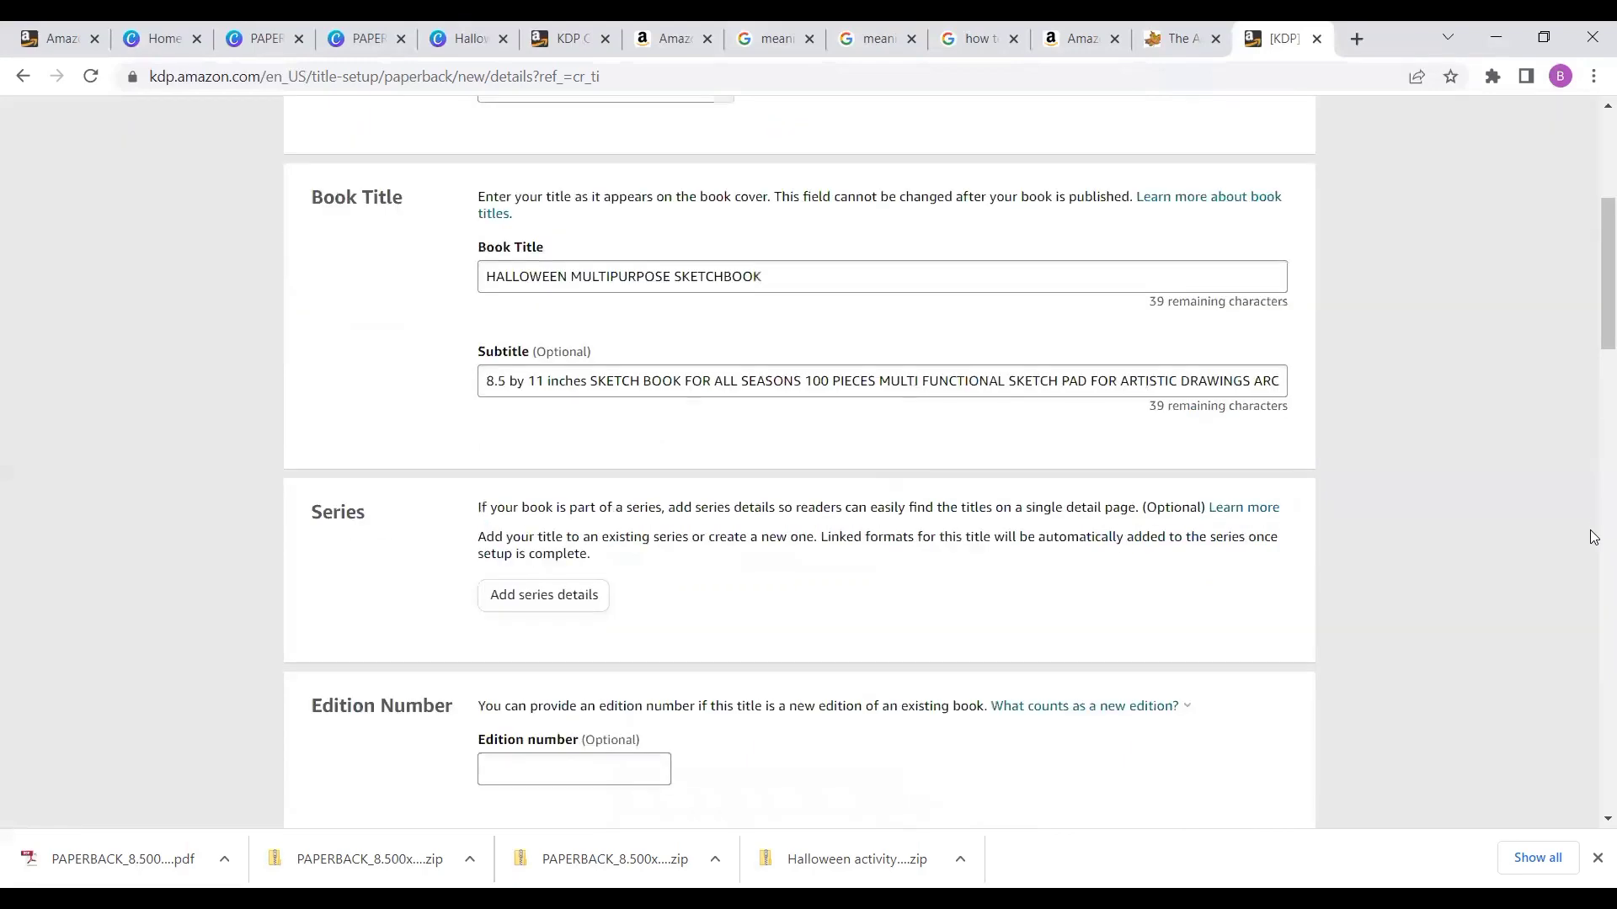
scroll(1592, 536, down, 12)
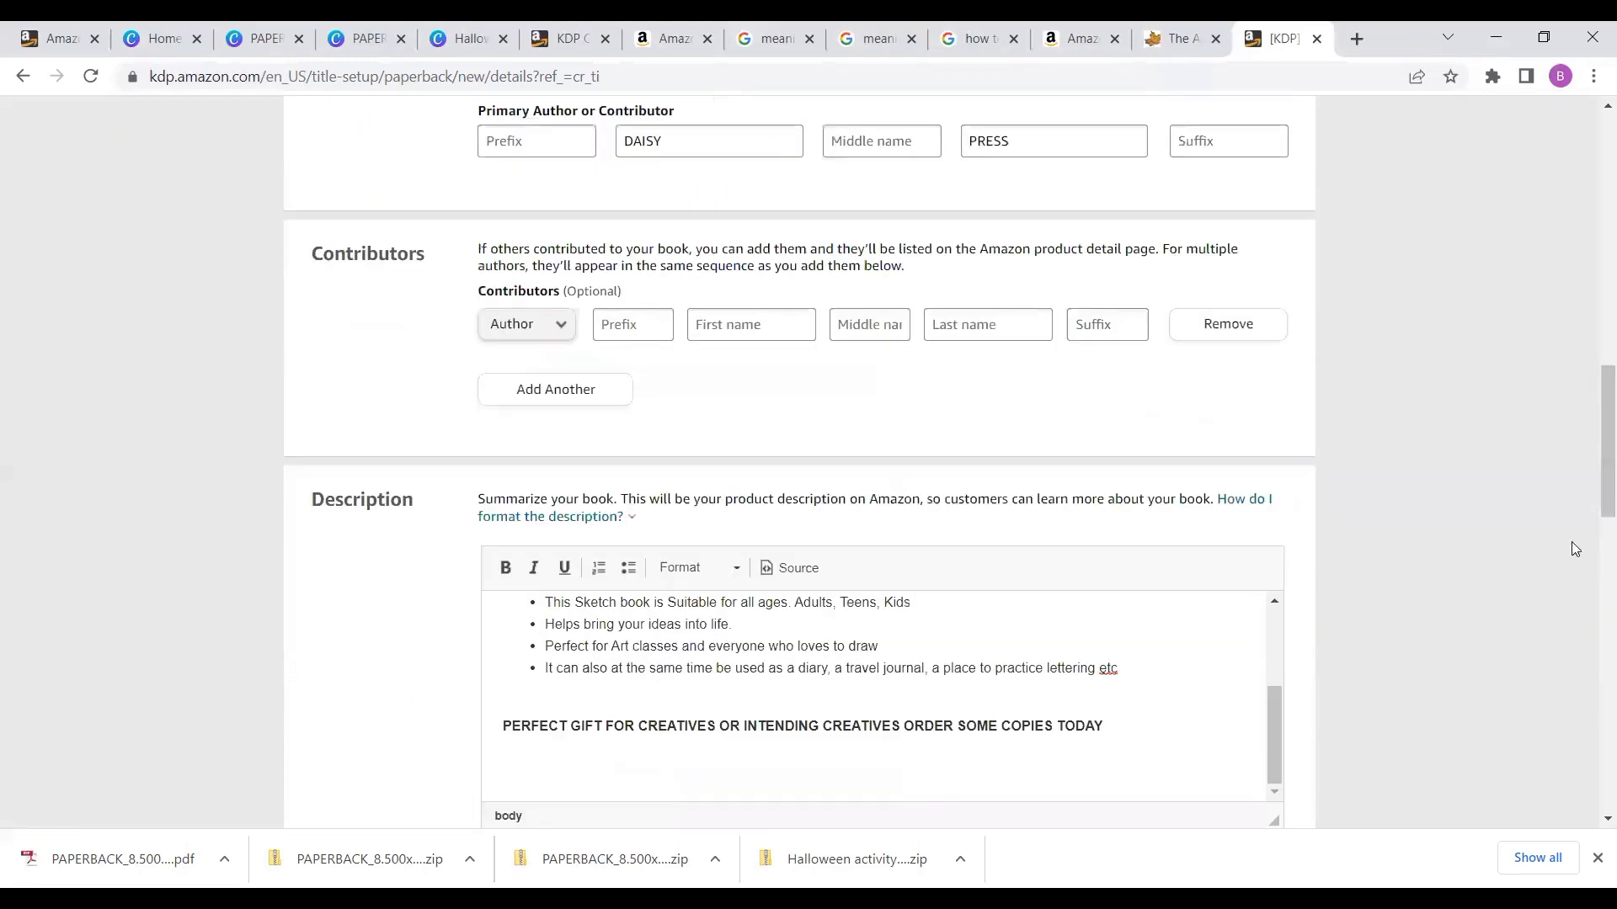
scroll(1272, 477, up, 4)
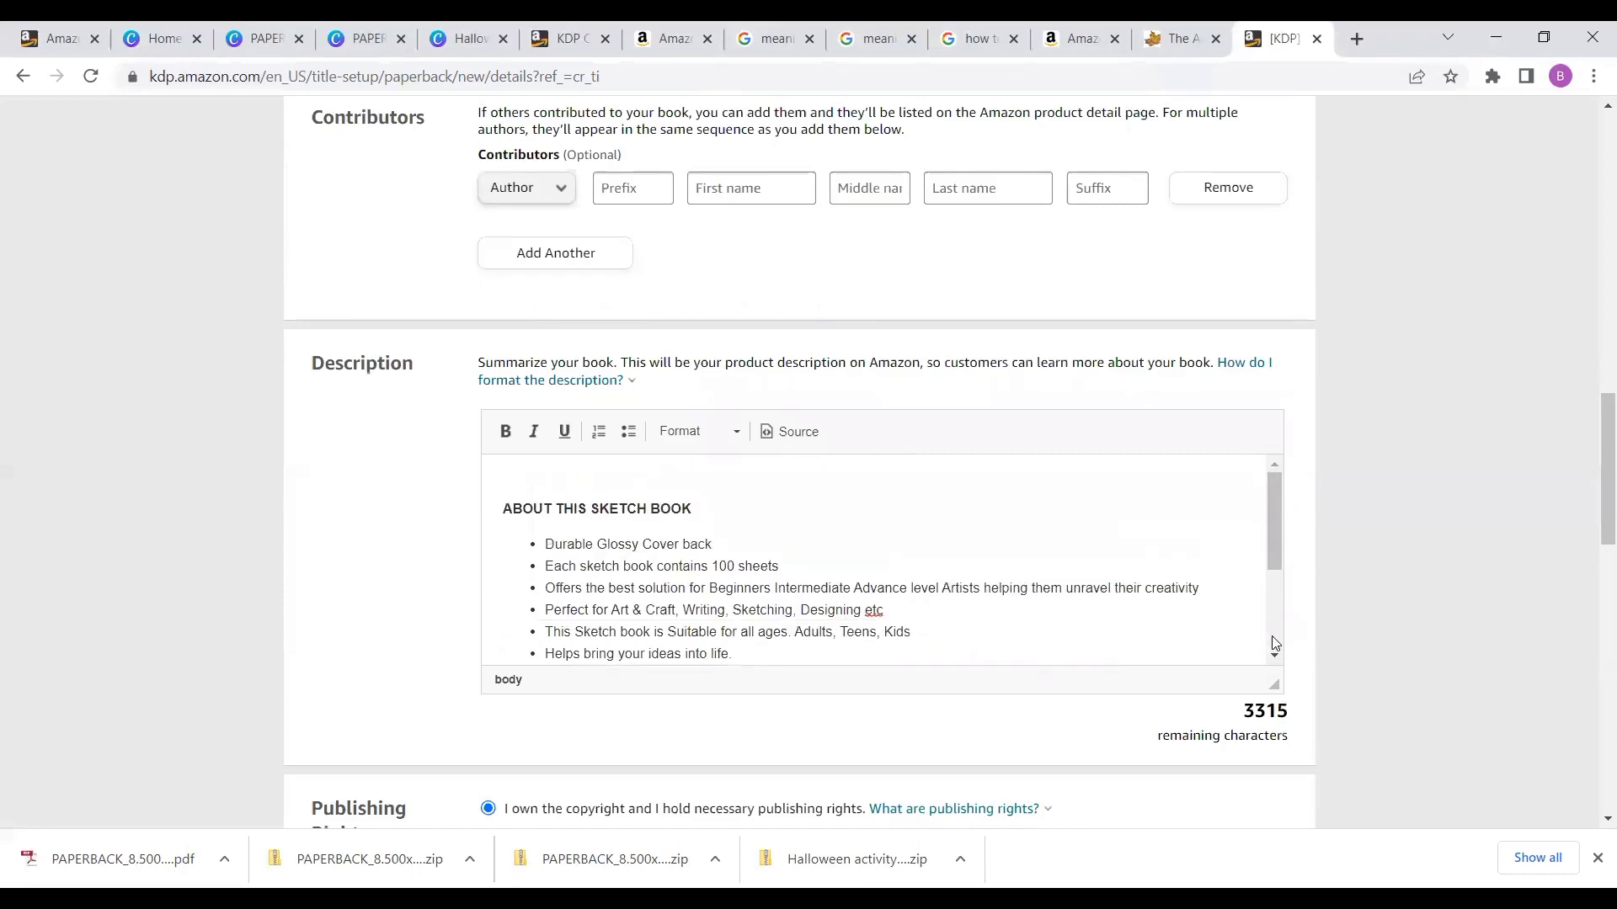
scroll(1273, 641, down, 2)
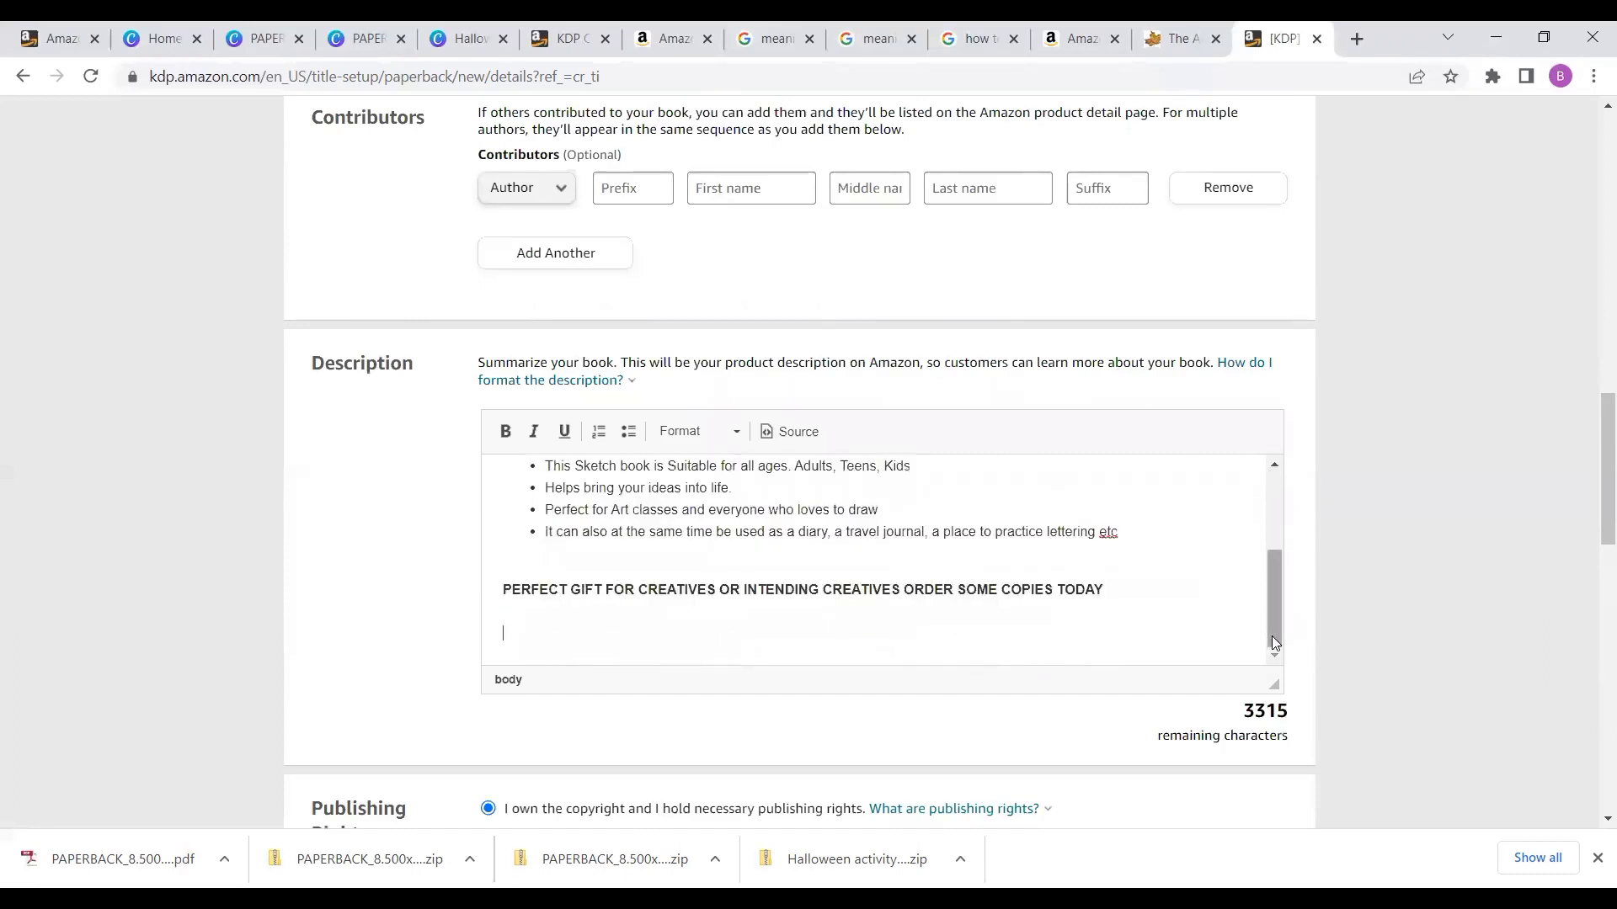
click(1253, 633)
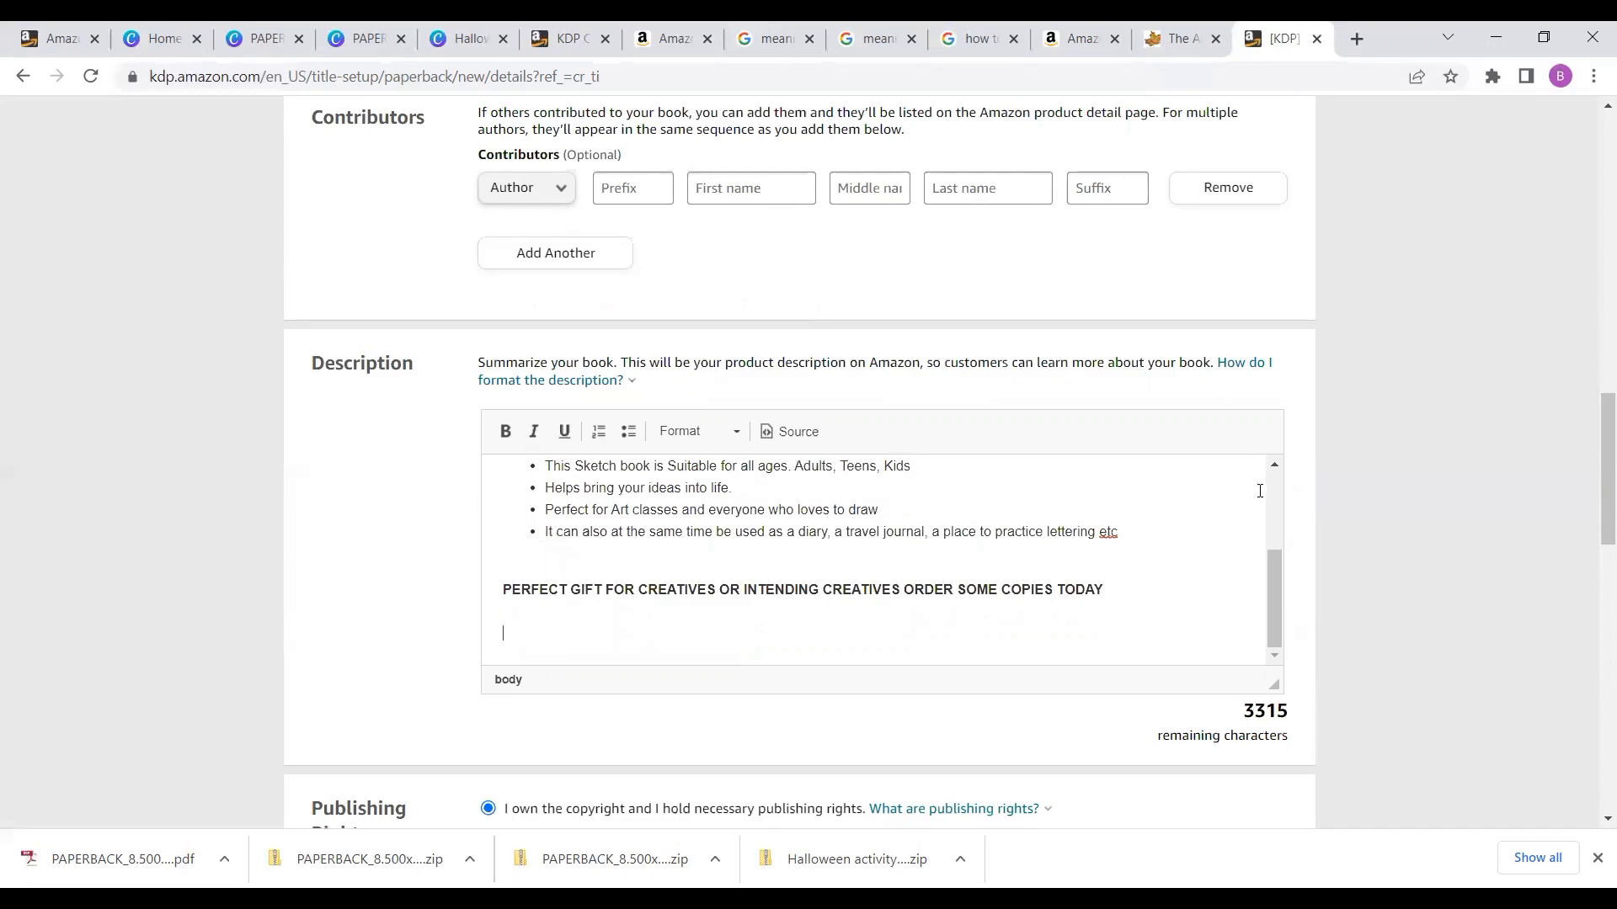
scroll(1274, 493, up, 4)
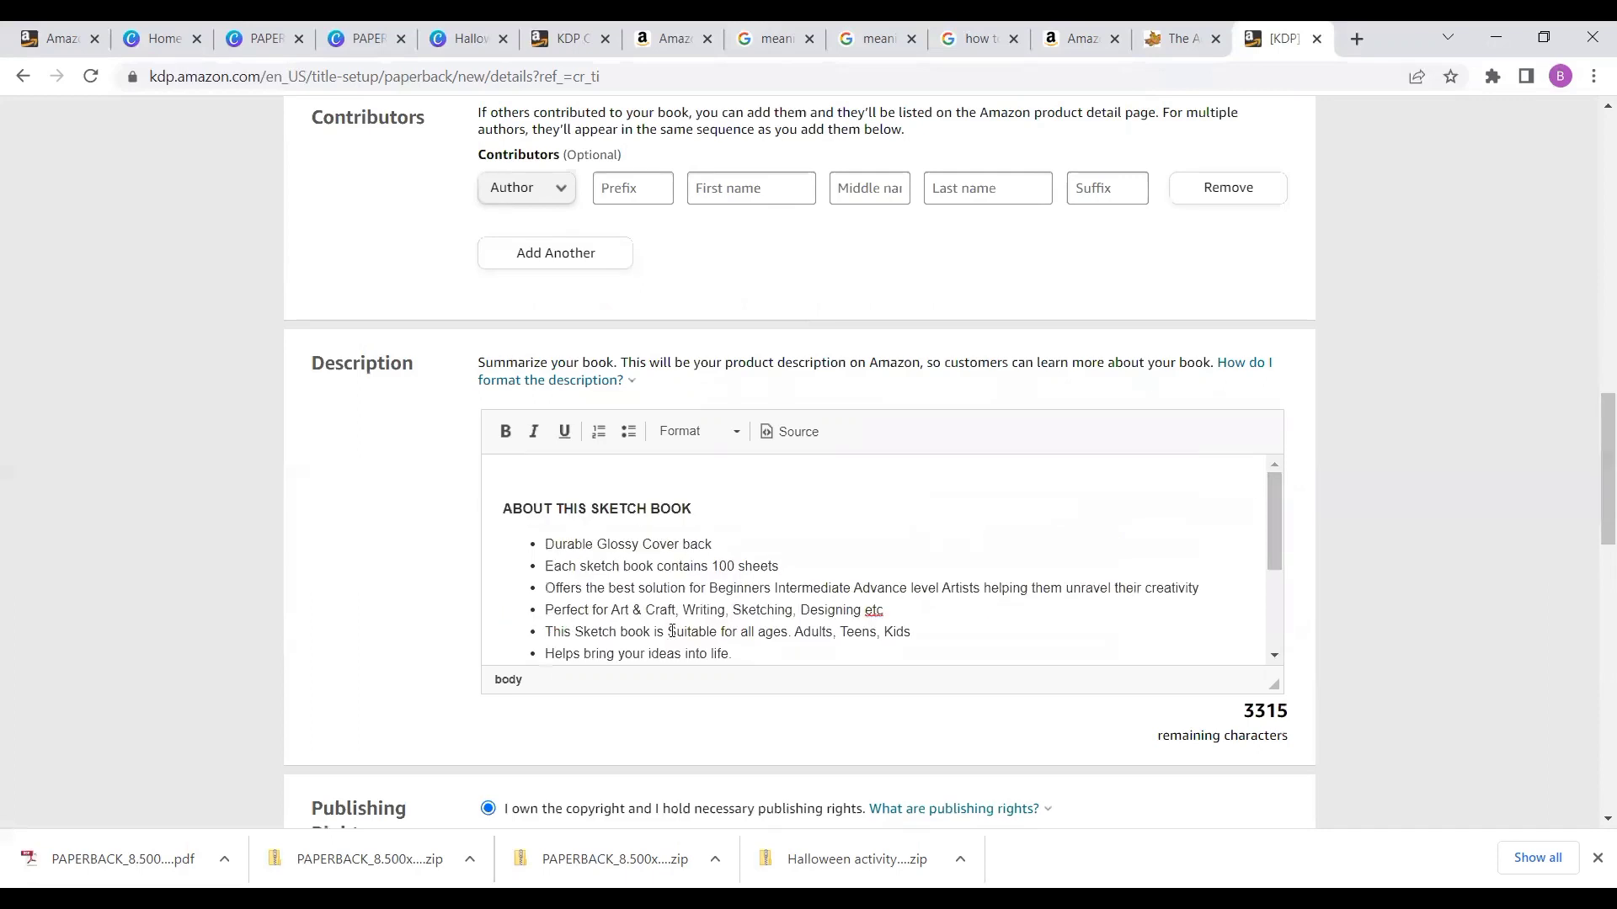
- Add a description bullet '8.5 by 11 inches' right after 'Durable Glossy Cover back'
click(719, 542)
key(Return)
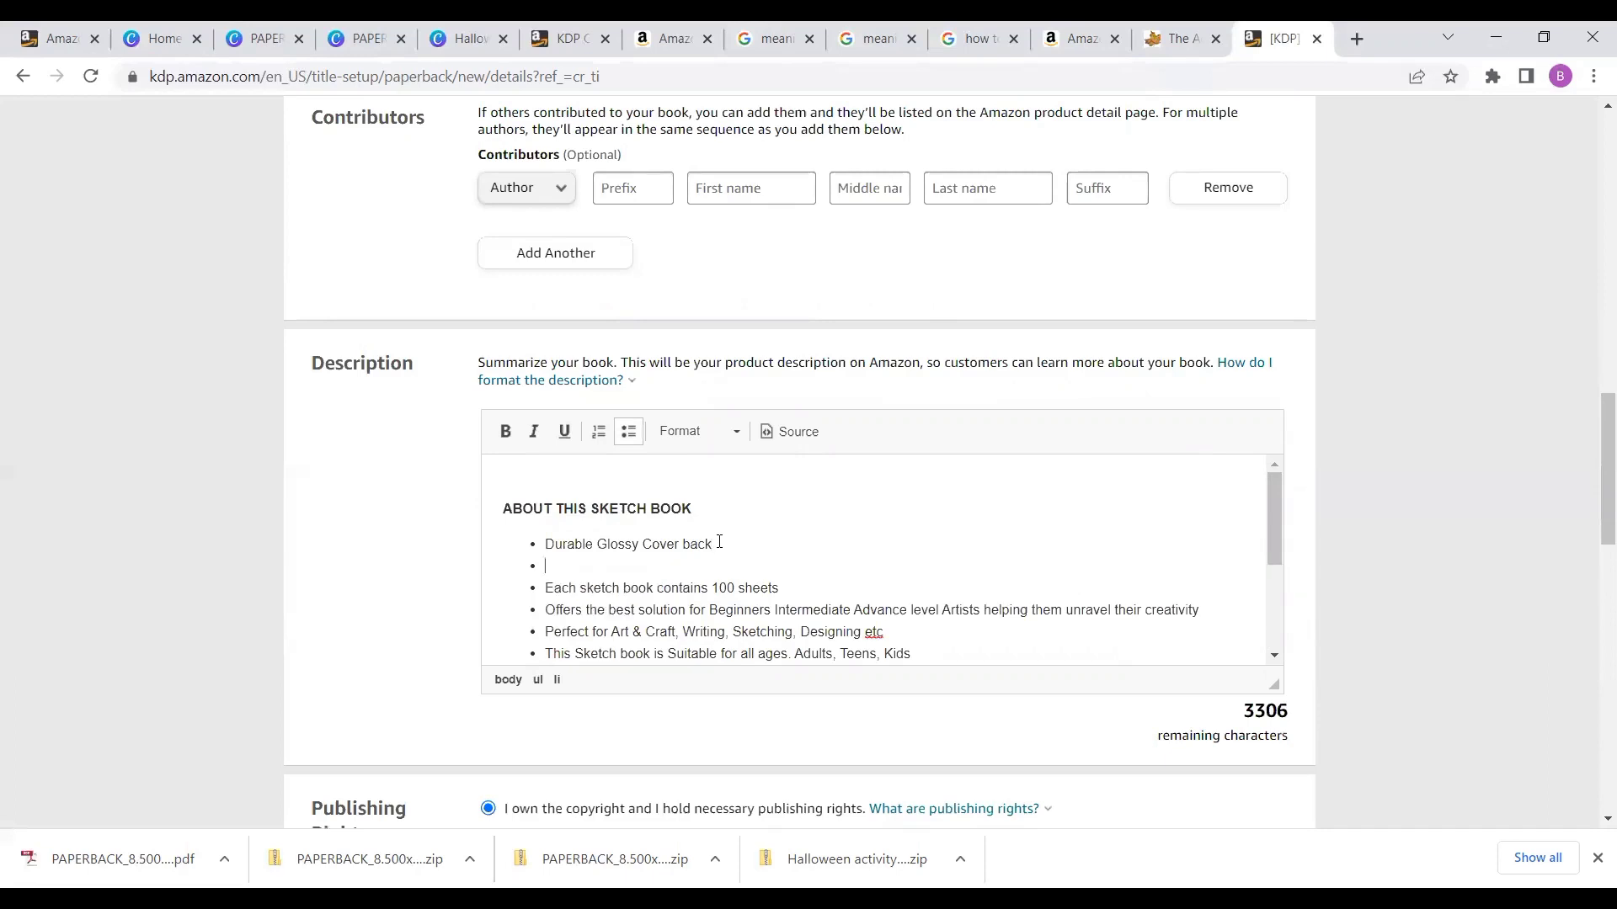
text(*)
text(8)
text(.)
text(5 )
text(by )
text(11 )
text(inv)
key(BackSpace)
text(ches)
- Open the category chooser and expand Nonfiction and its Art branch
scroll(1303, 582, down, 8)
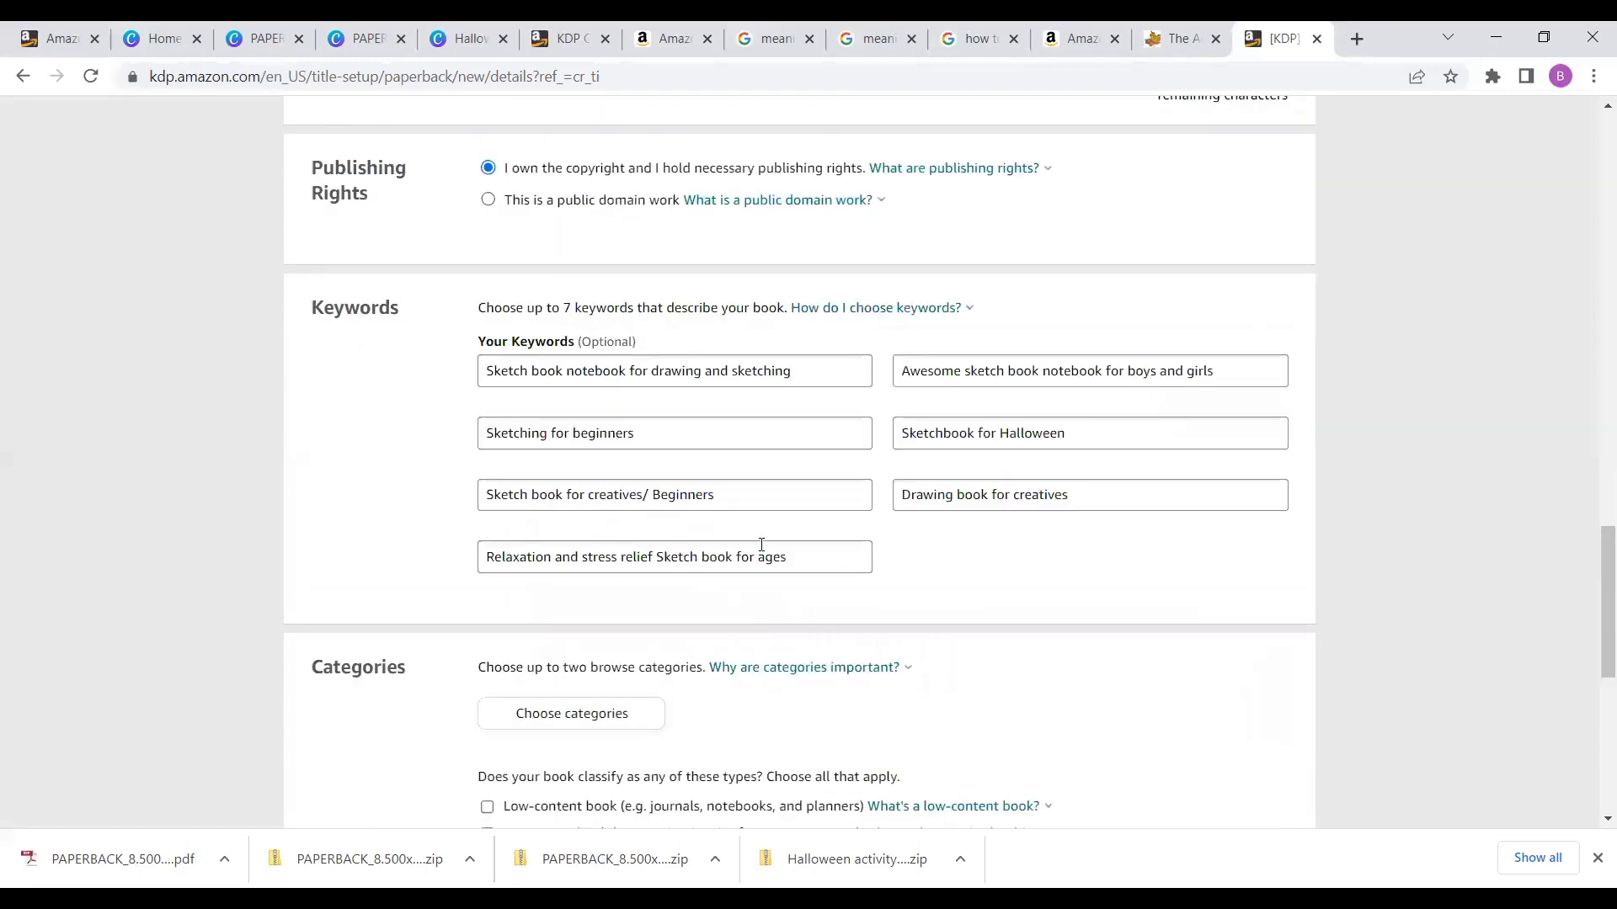
click(556, 716)
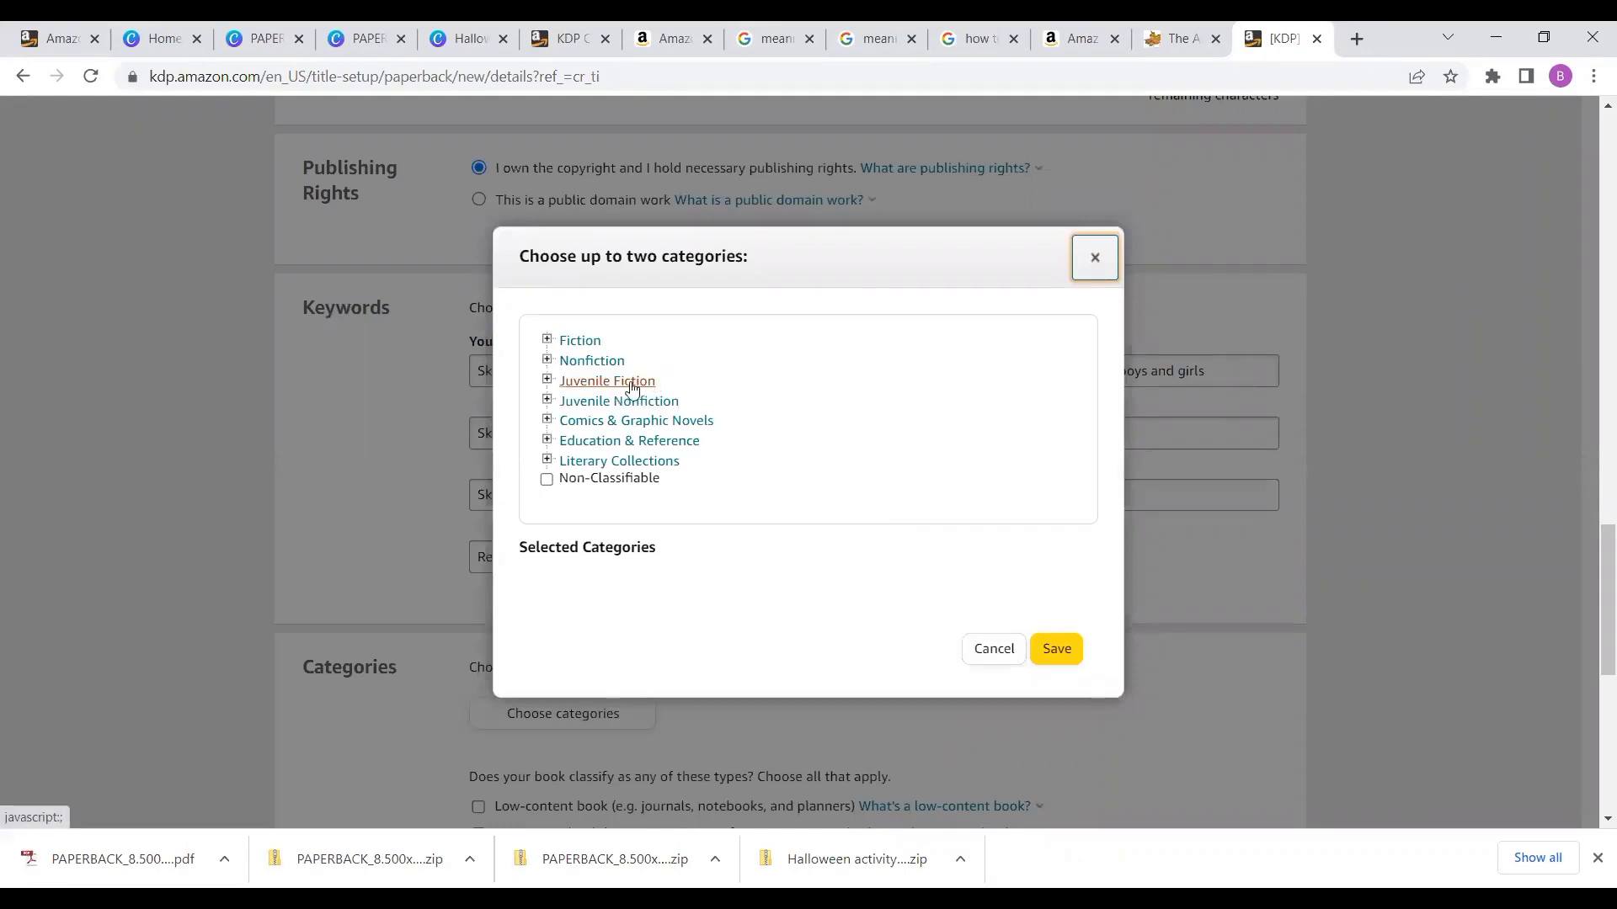
click(592, 361)
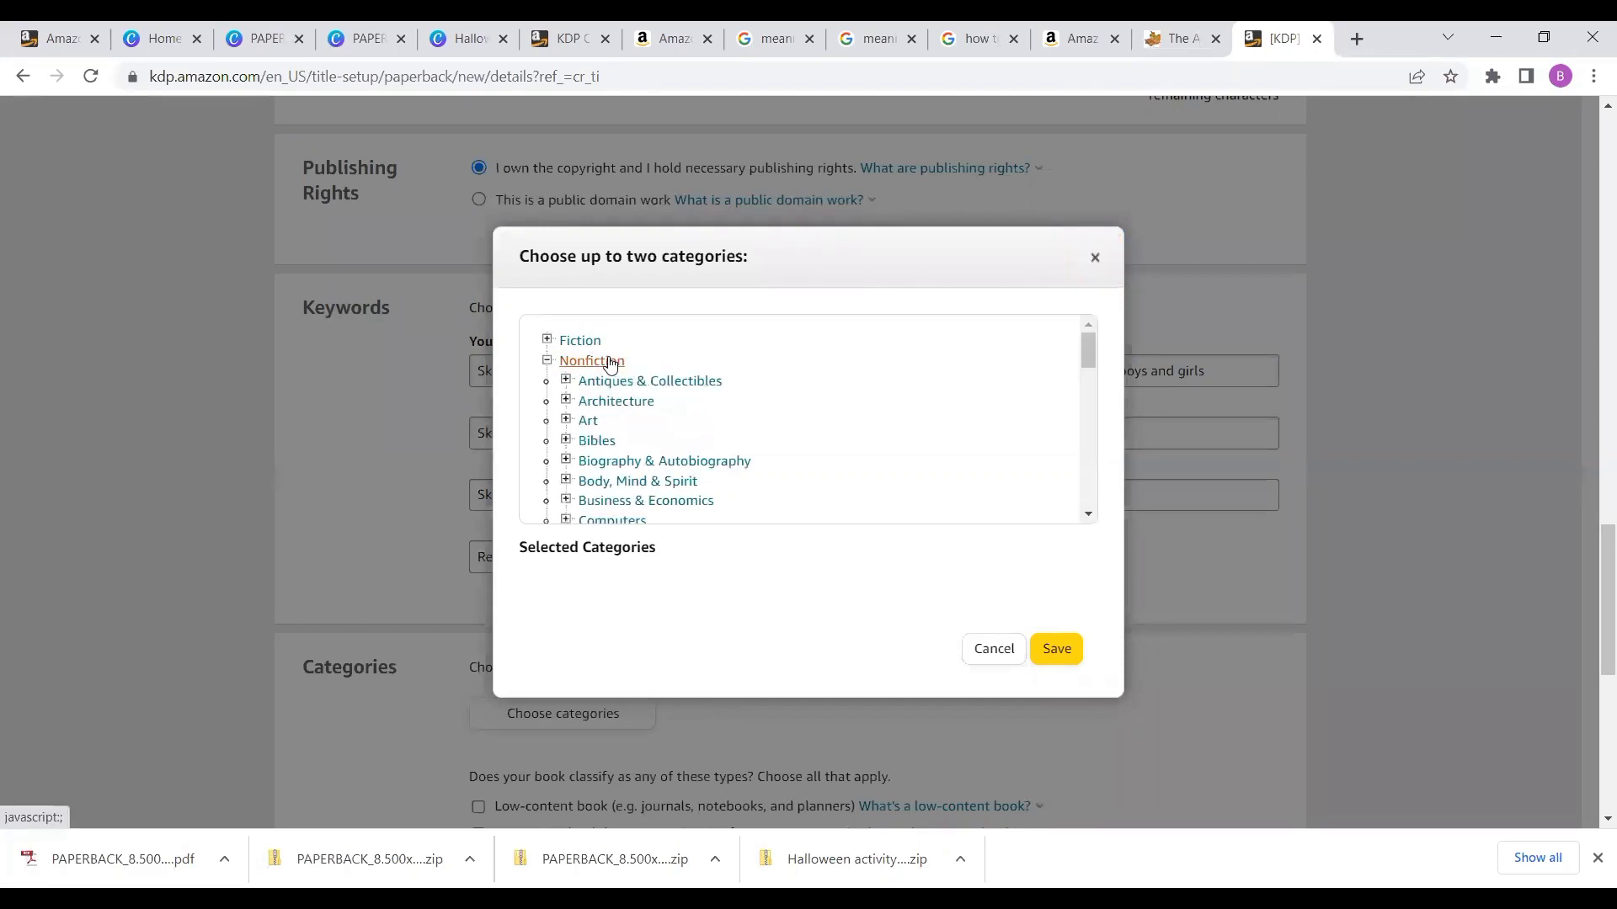
click(566, 420)
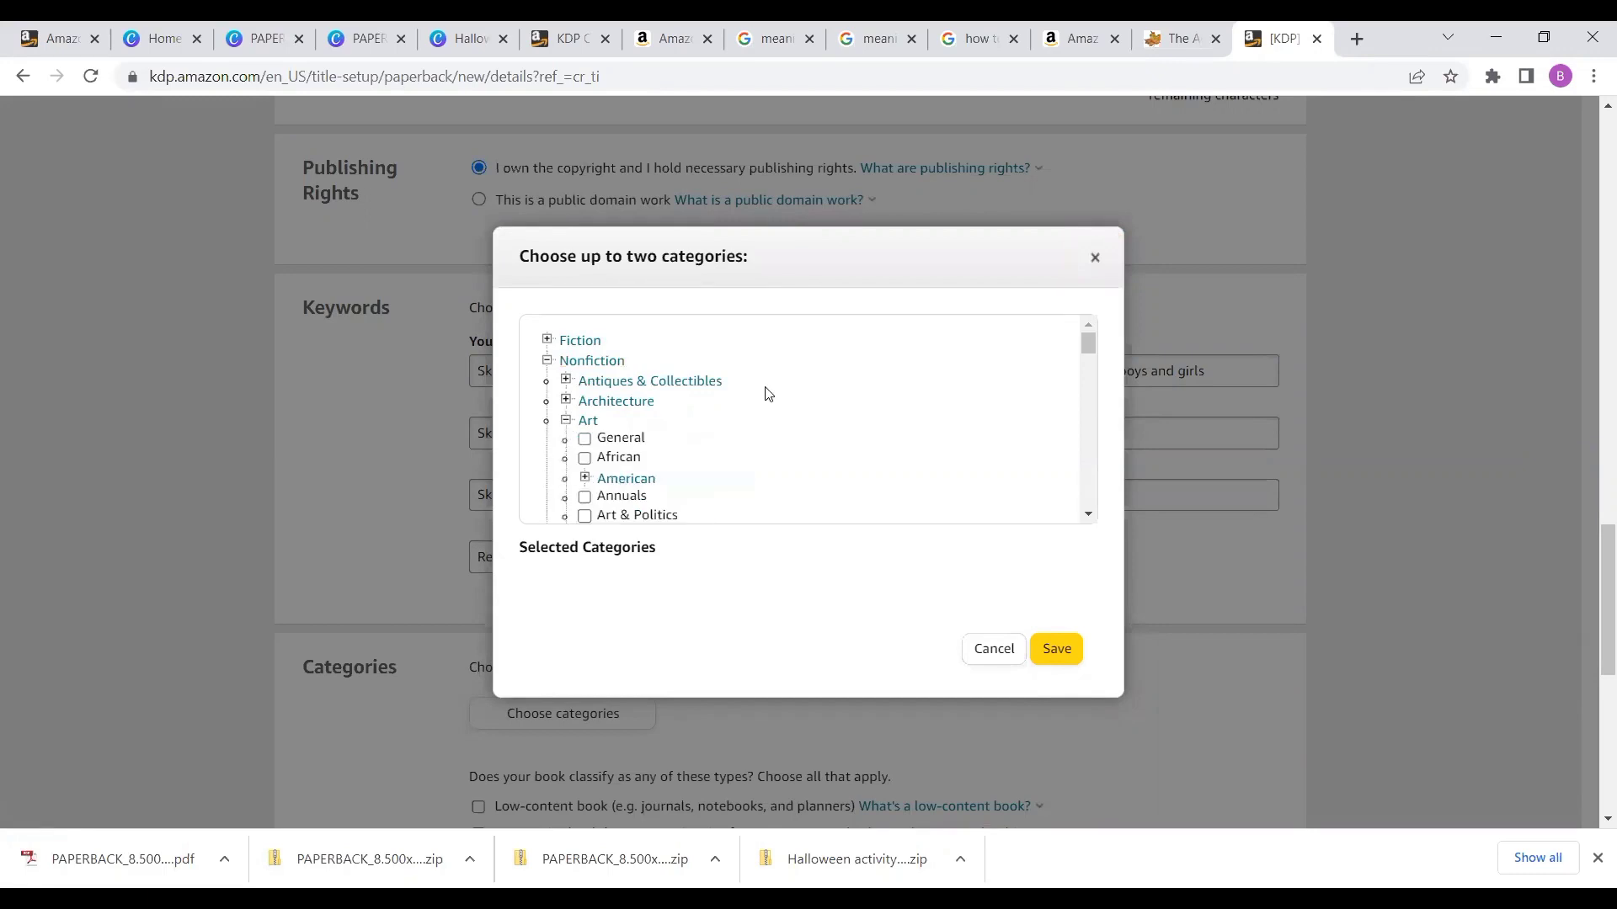
- Browse the subcategories listed under Nonfiction > Art in the category chooser
scroll(767, 394, down, 3)
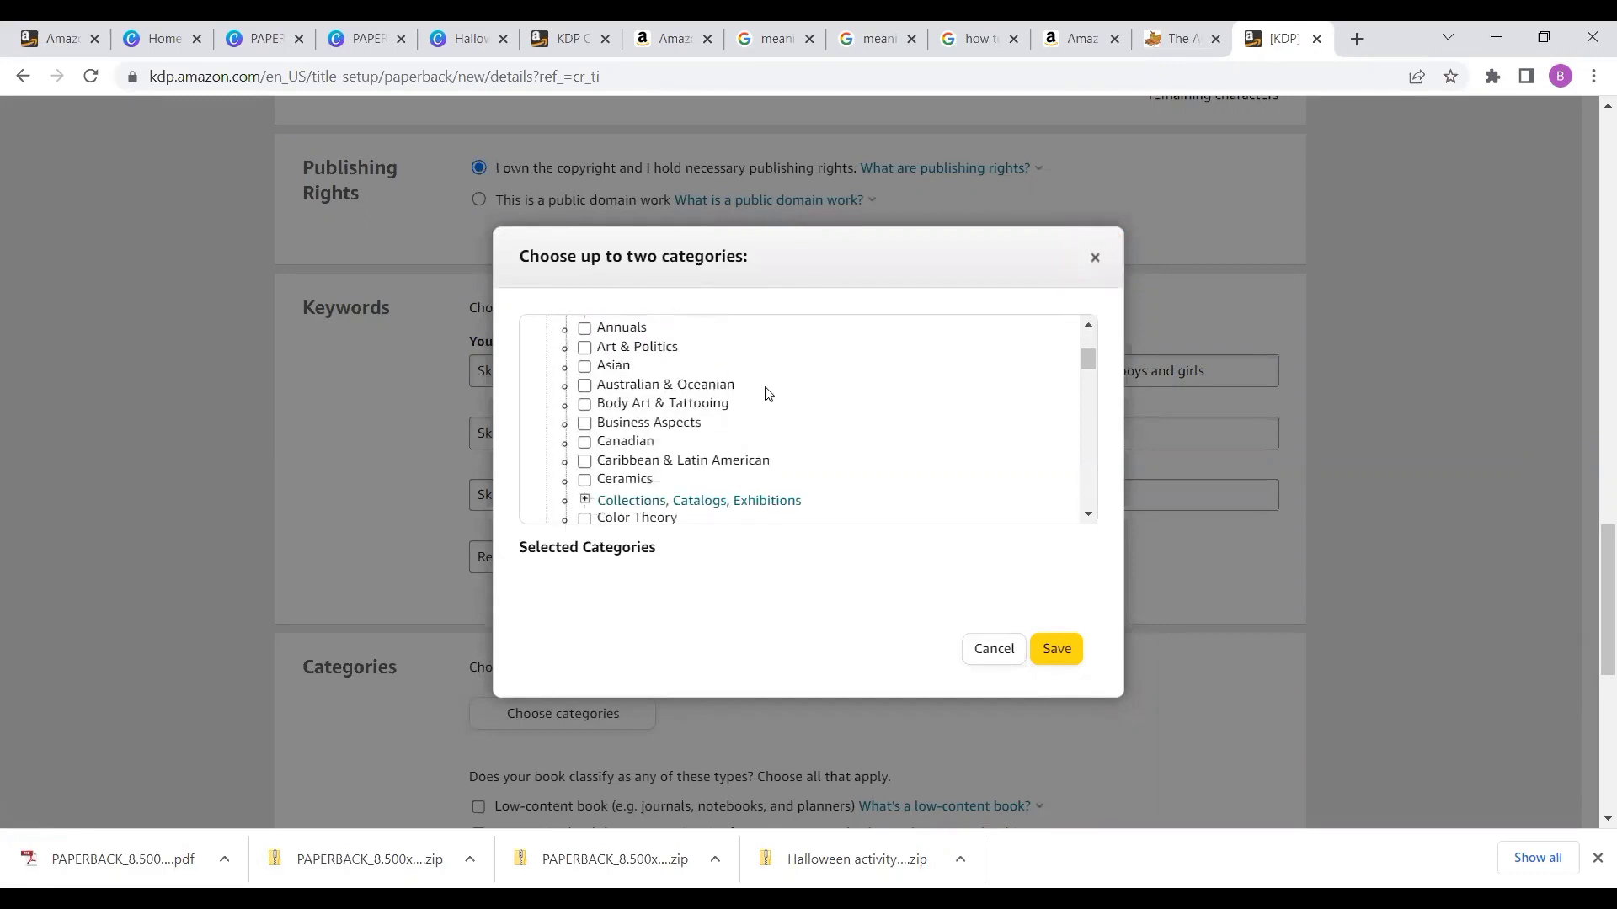
scroll(767, 394, down, 1)
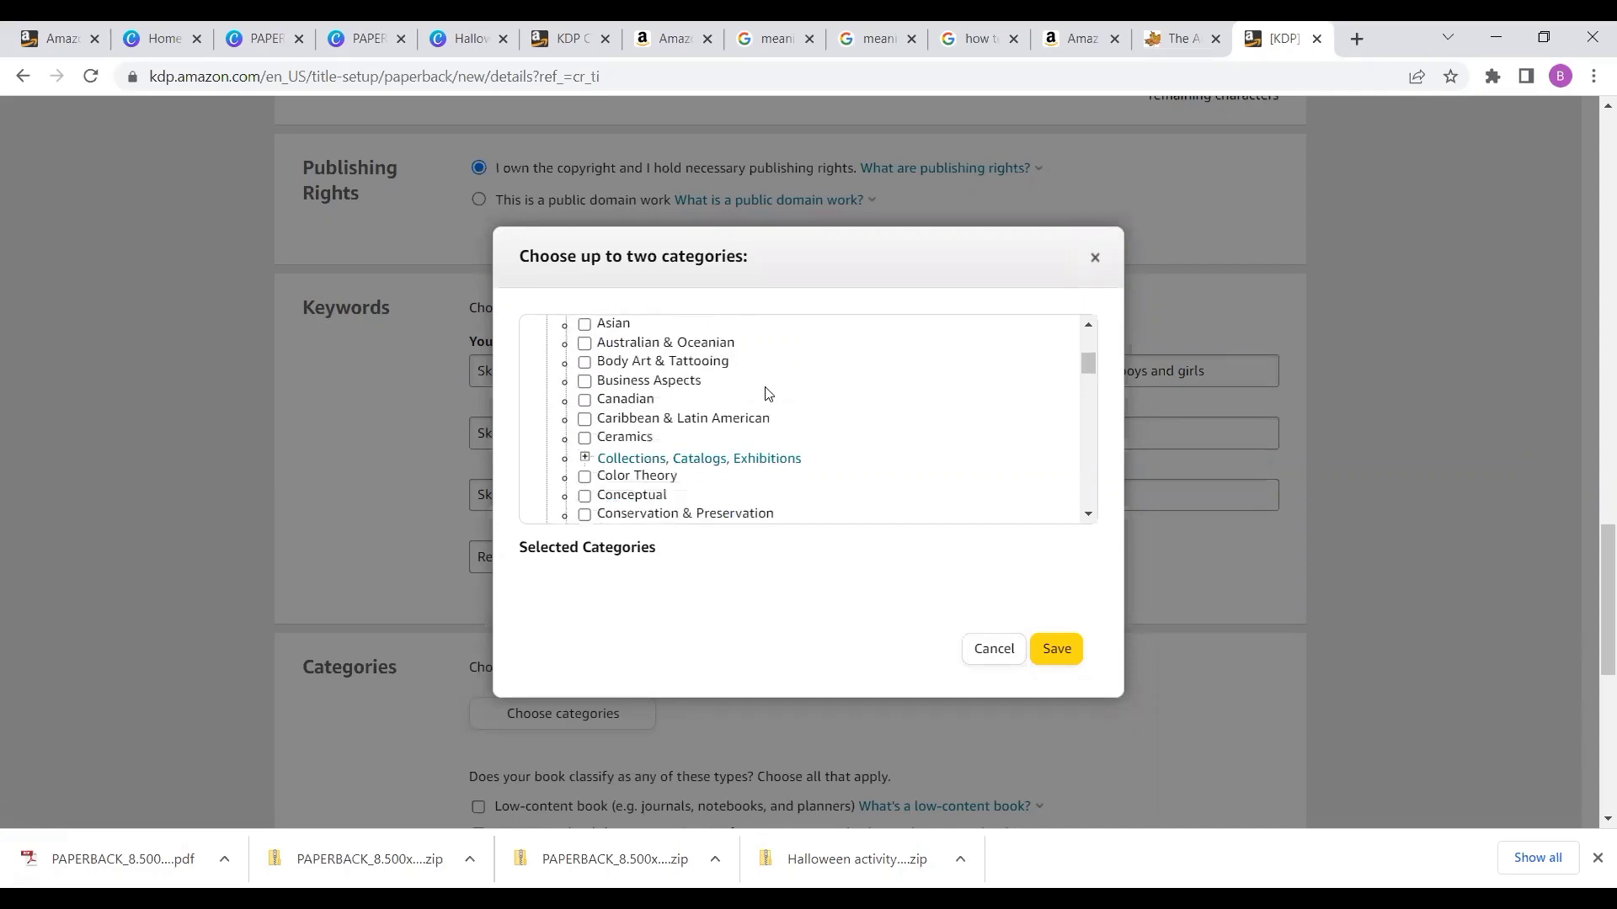
scroll(767, 394, down, 1)
scroll(767, 394, down, 1)
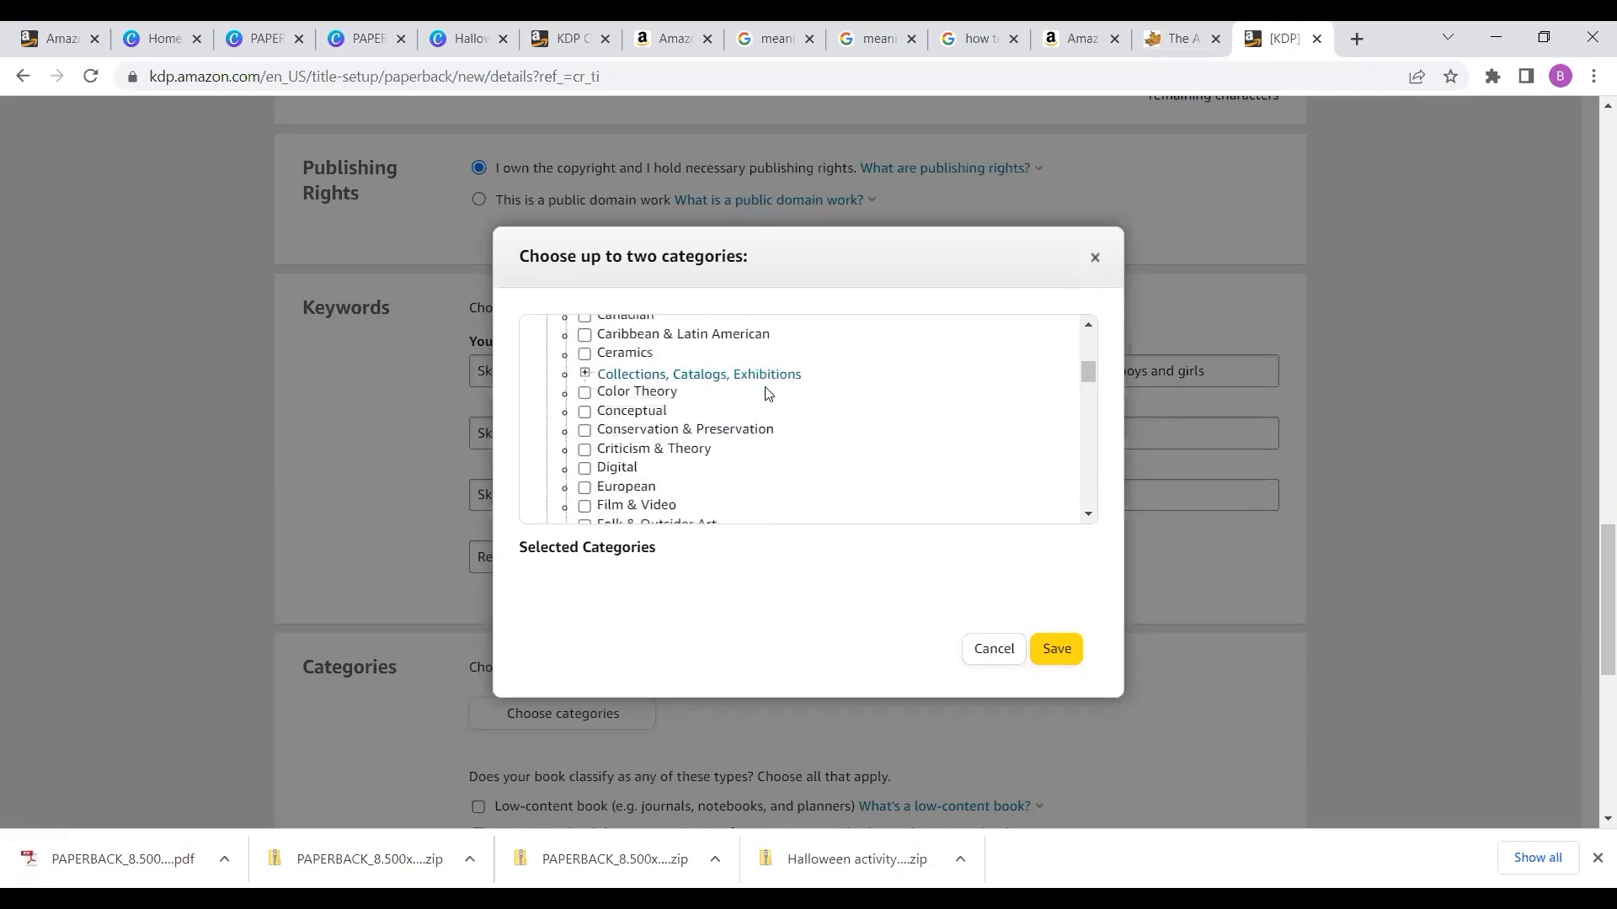
scroll(767, 394, down, 1)
scroll(768, 394, down, 2)
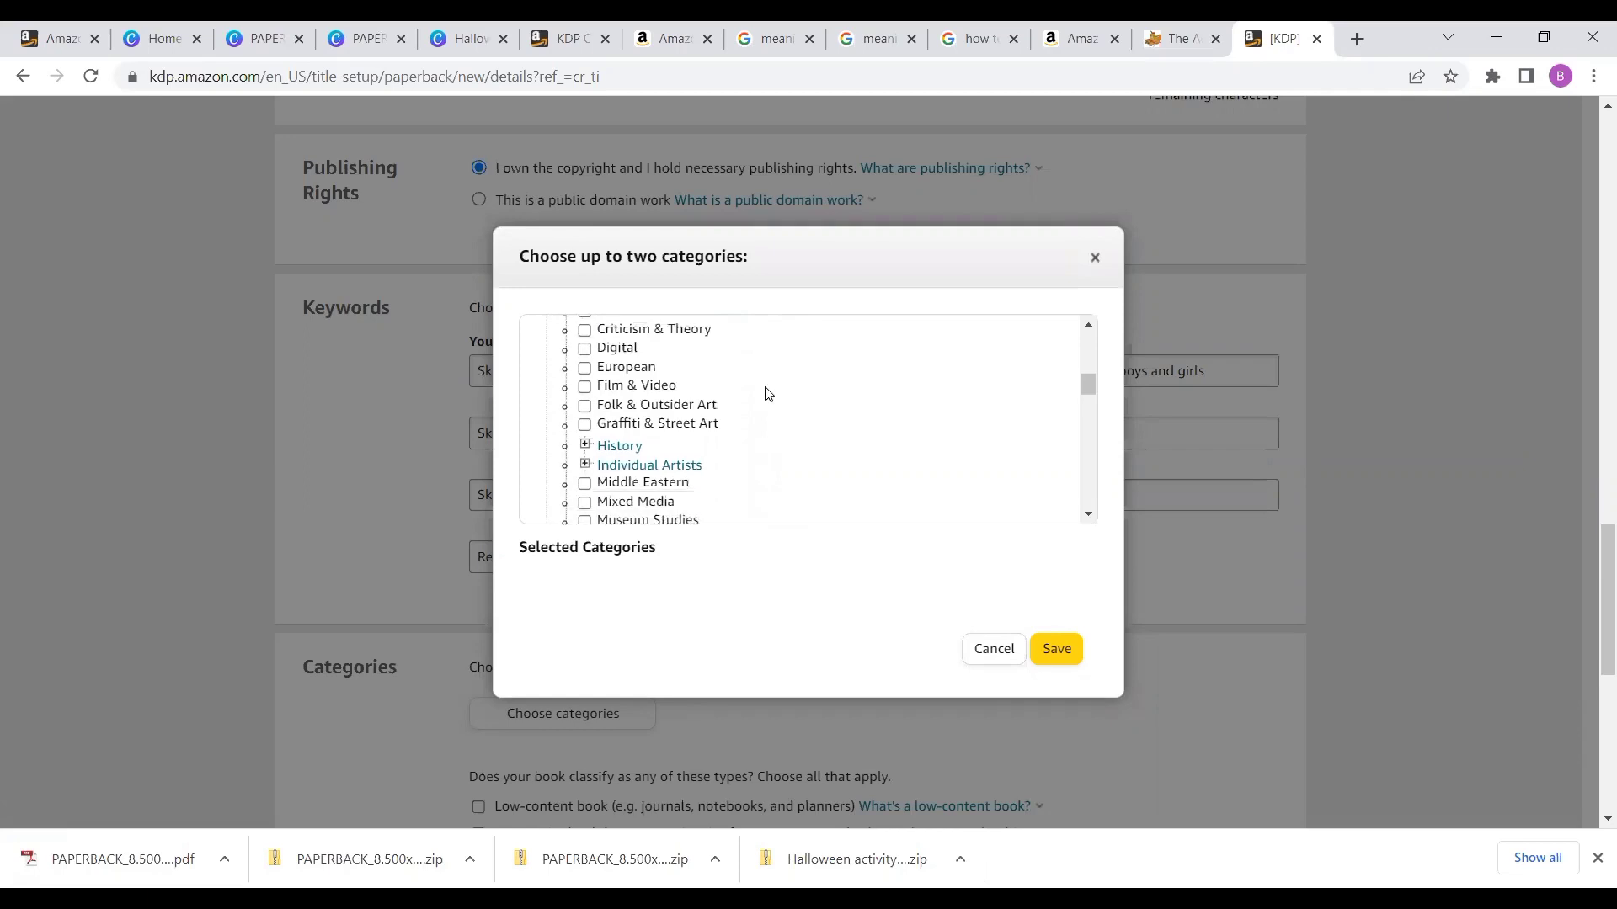
scroll(767, 394, down, 5)
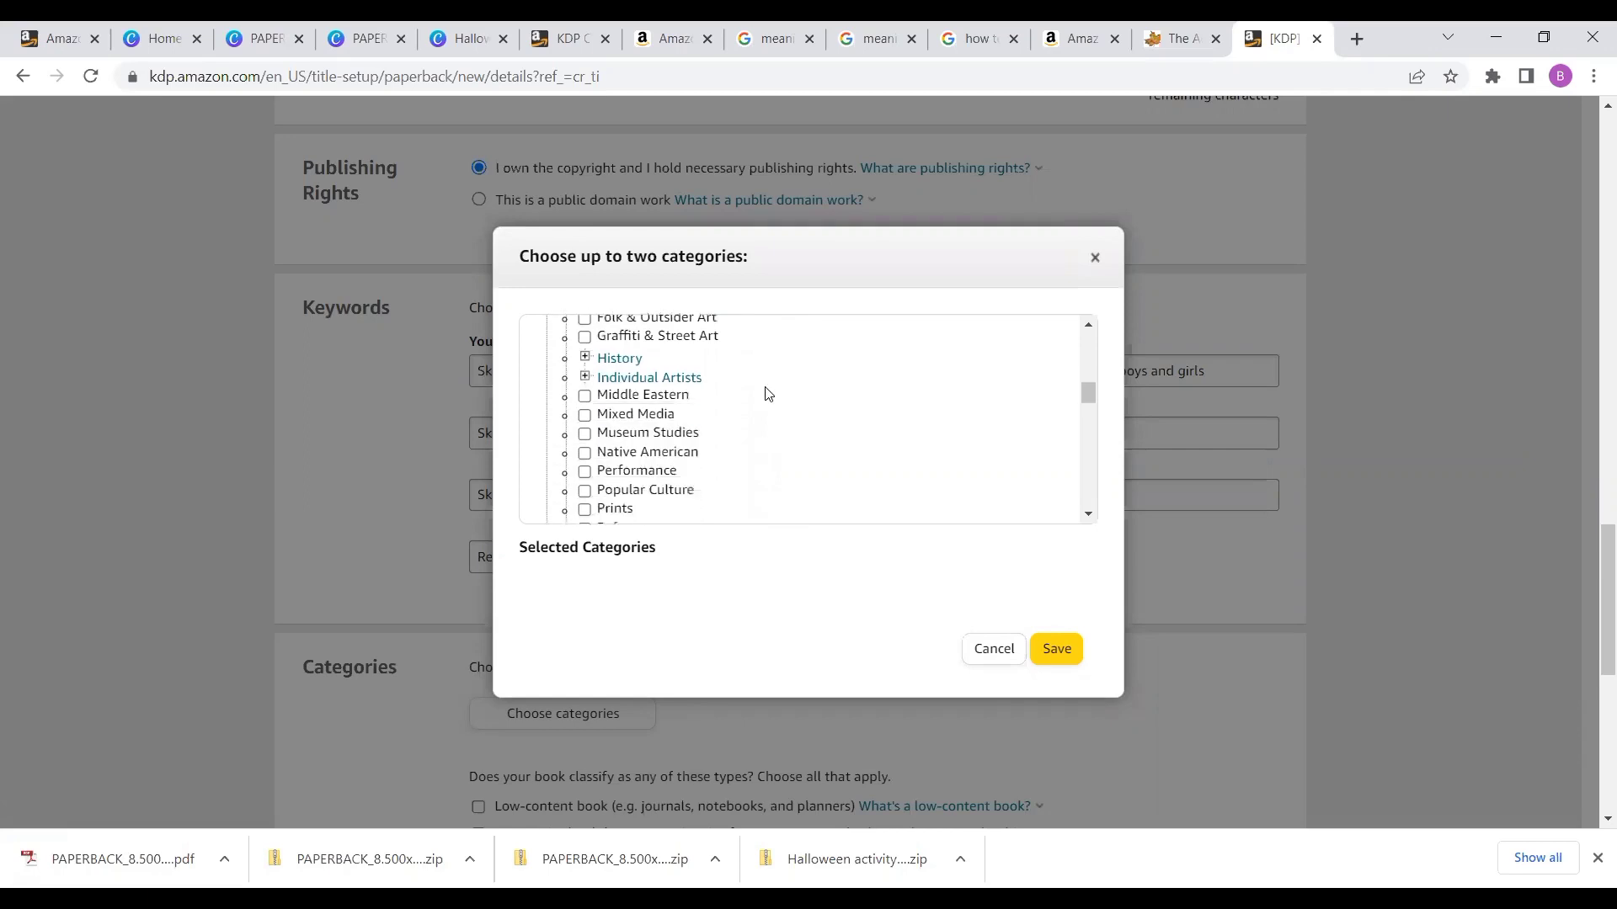
scroll(767, 394, up, 10)
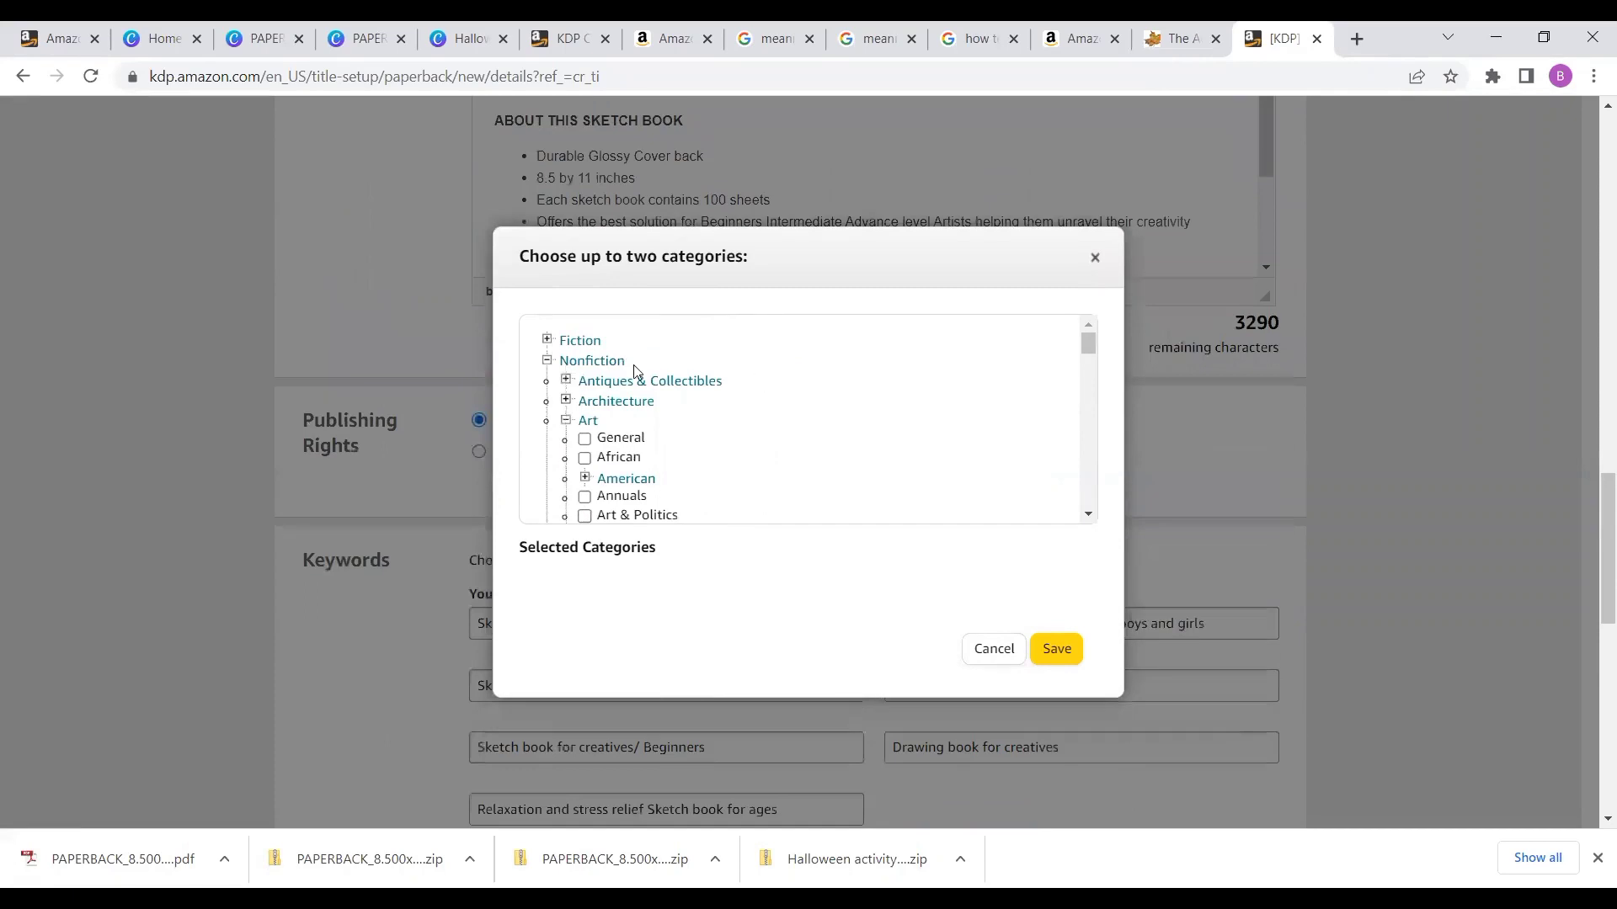
- Expand Individual Artists under Art and keep browsing the Nonfiction category branches
click(587, 364)
click(587, 363)
scroll(705, 474, down, 1)
scroll(705, 474, down, 2)
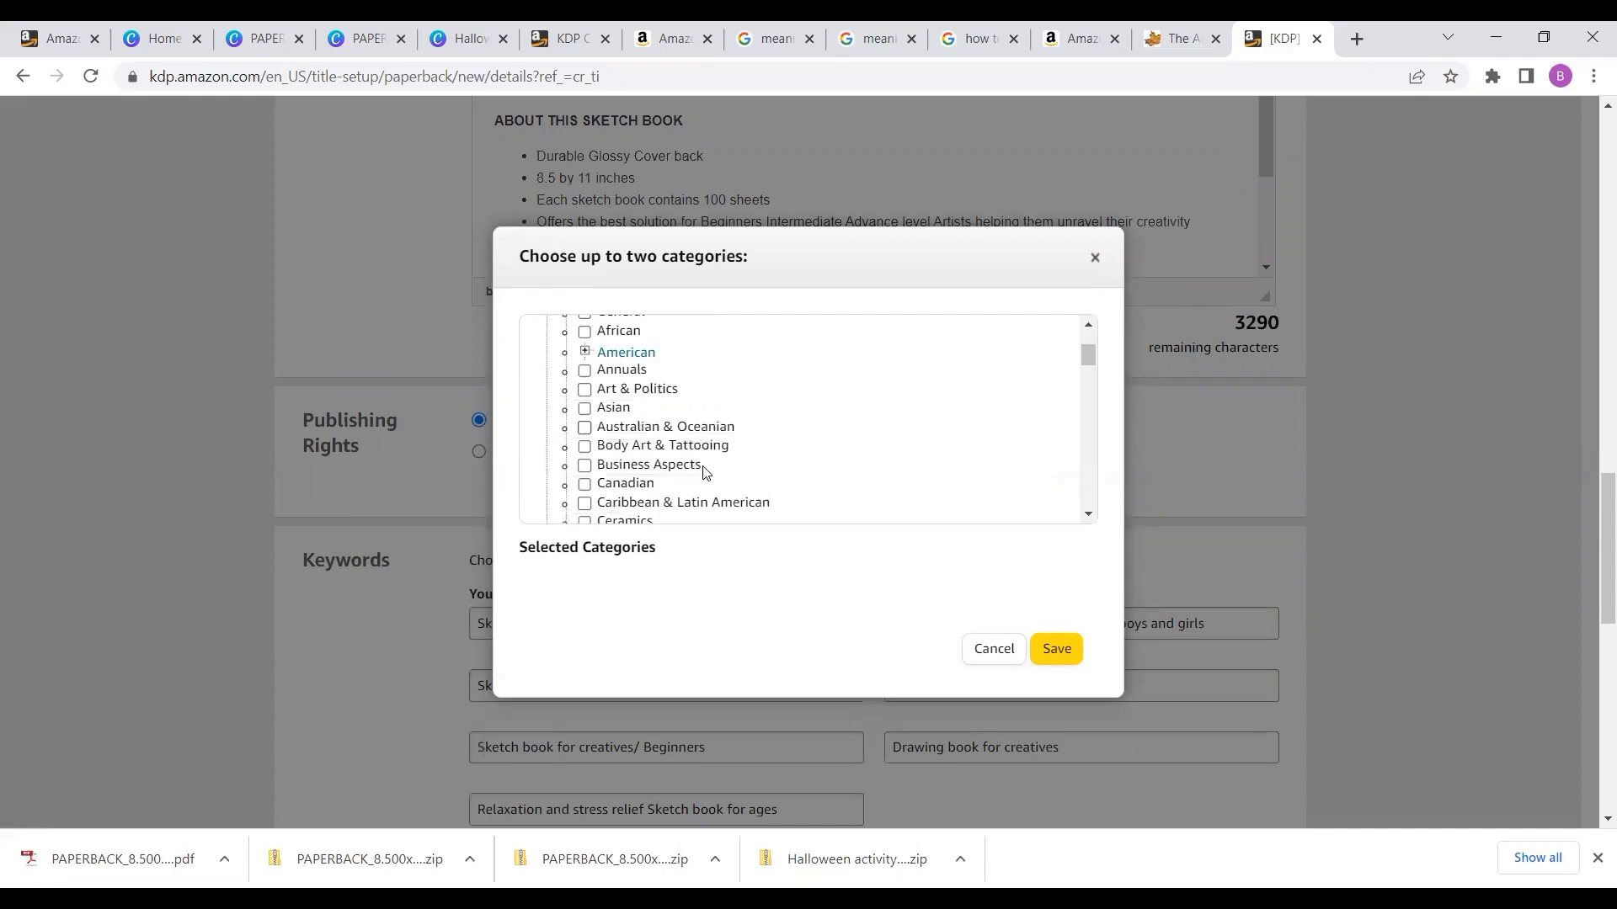
scroll(705, 474, down, 2)
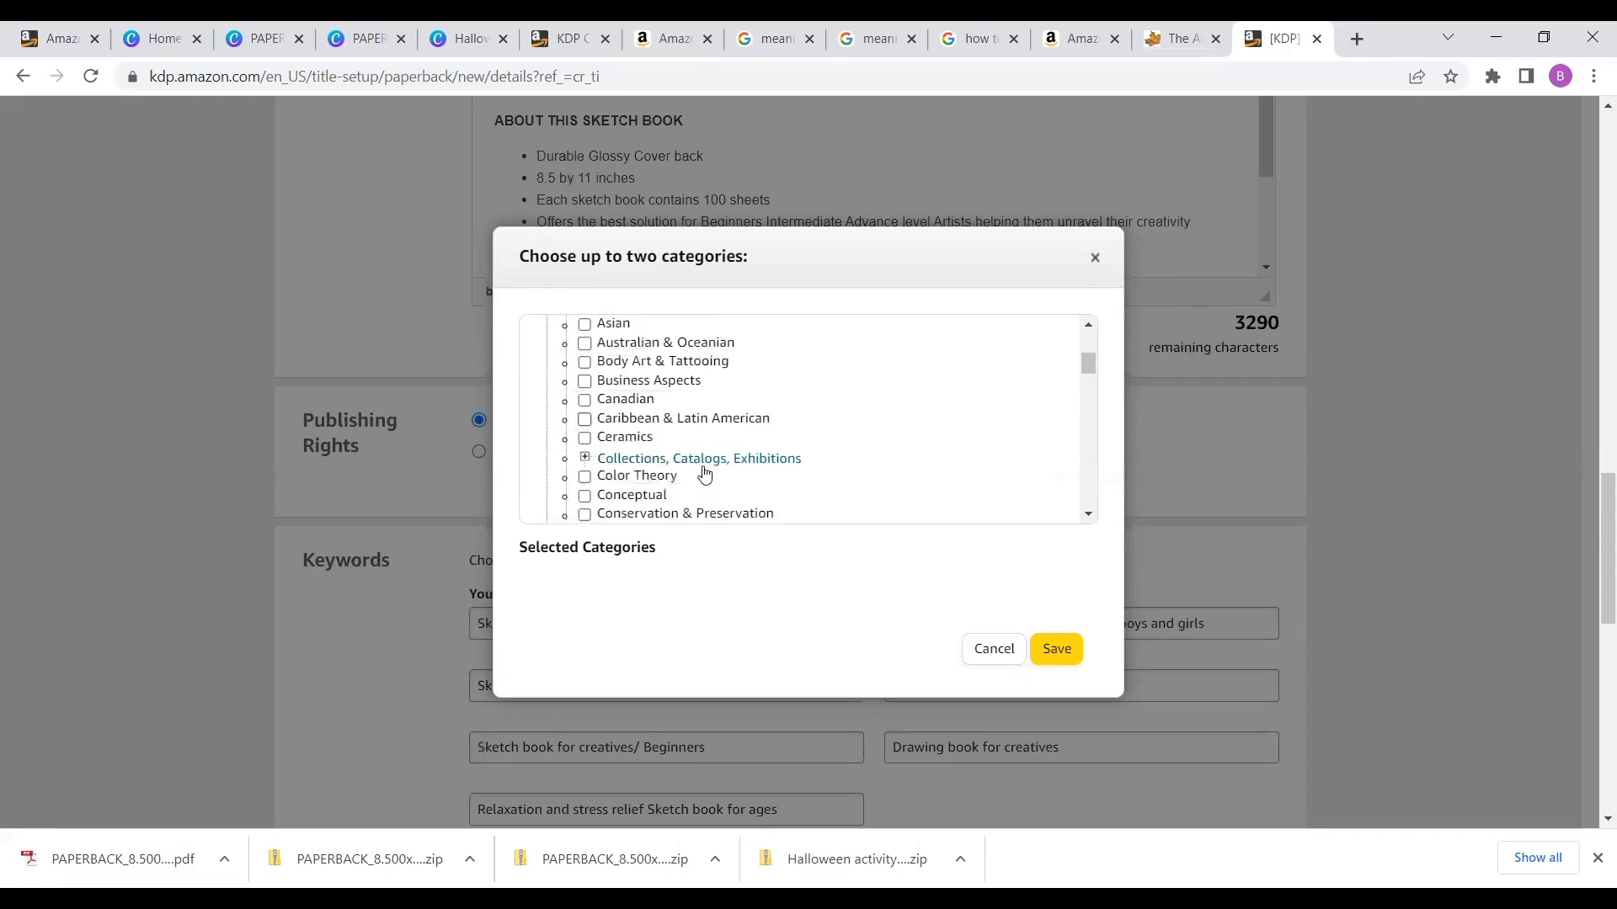
scroll(706, 475, down, 1)
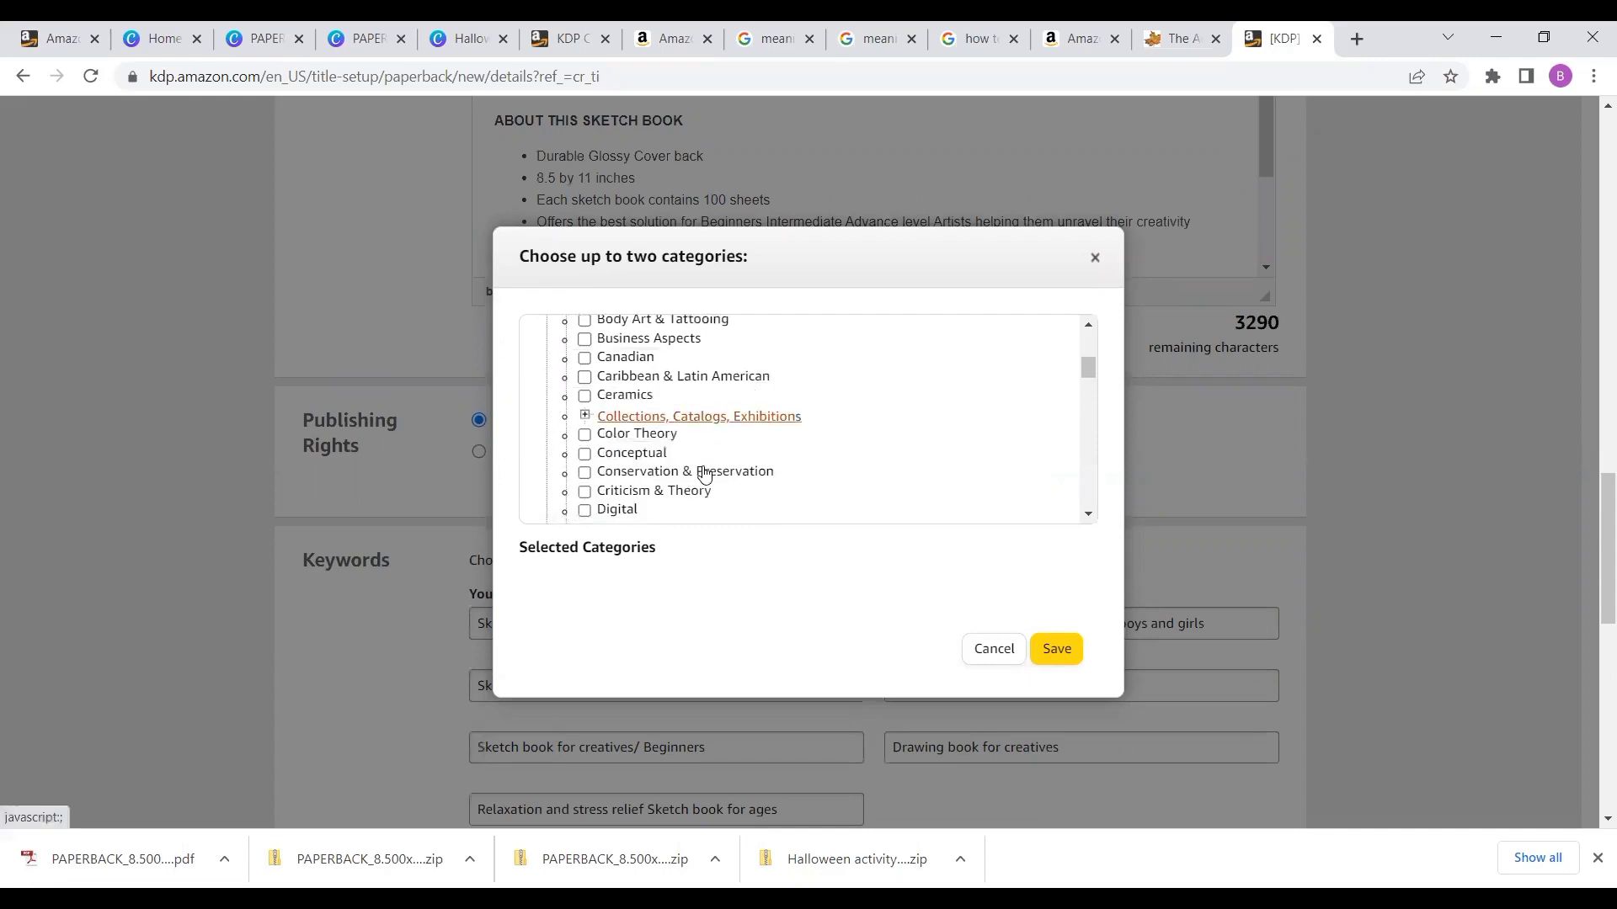
scroll(706, 474, down, 1)
scroll(705, 474, down, 1)
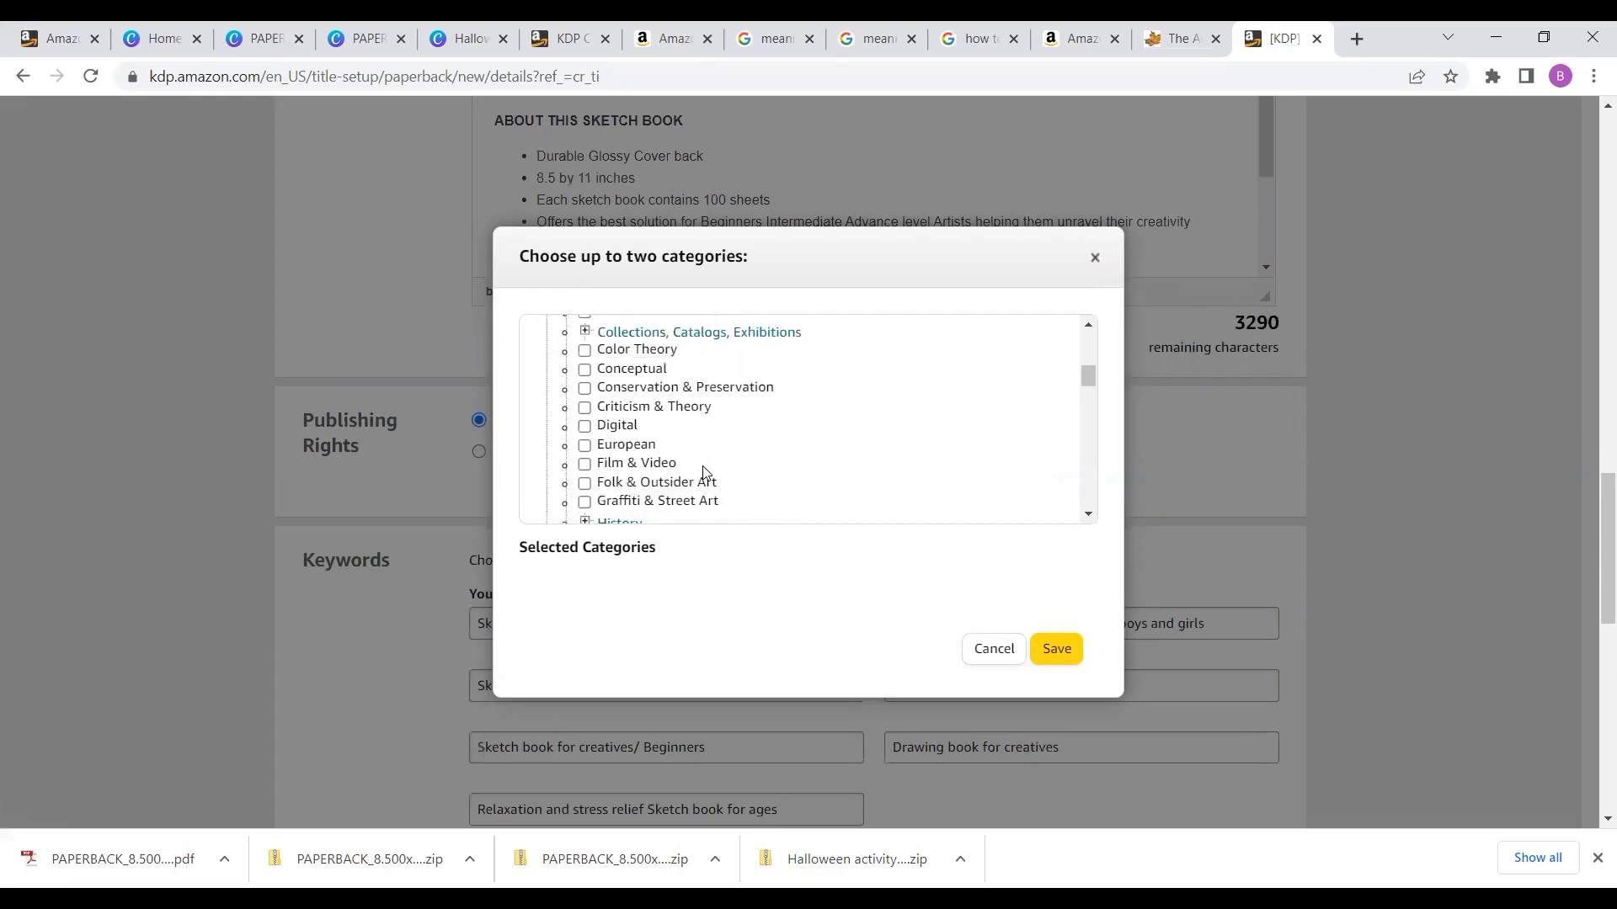
scroll(706, 474, down, 1)
scroll(705, 474, down, 1)
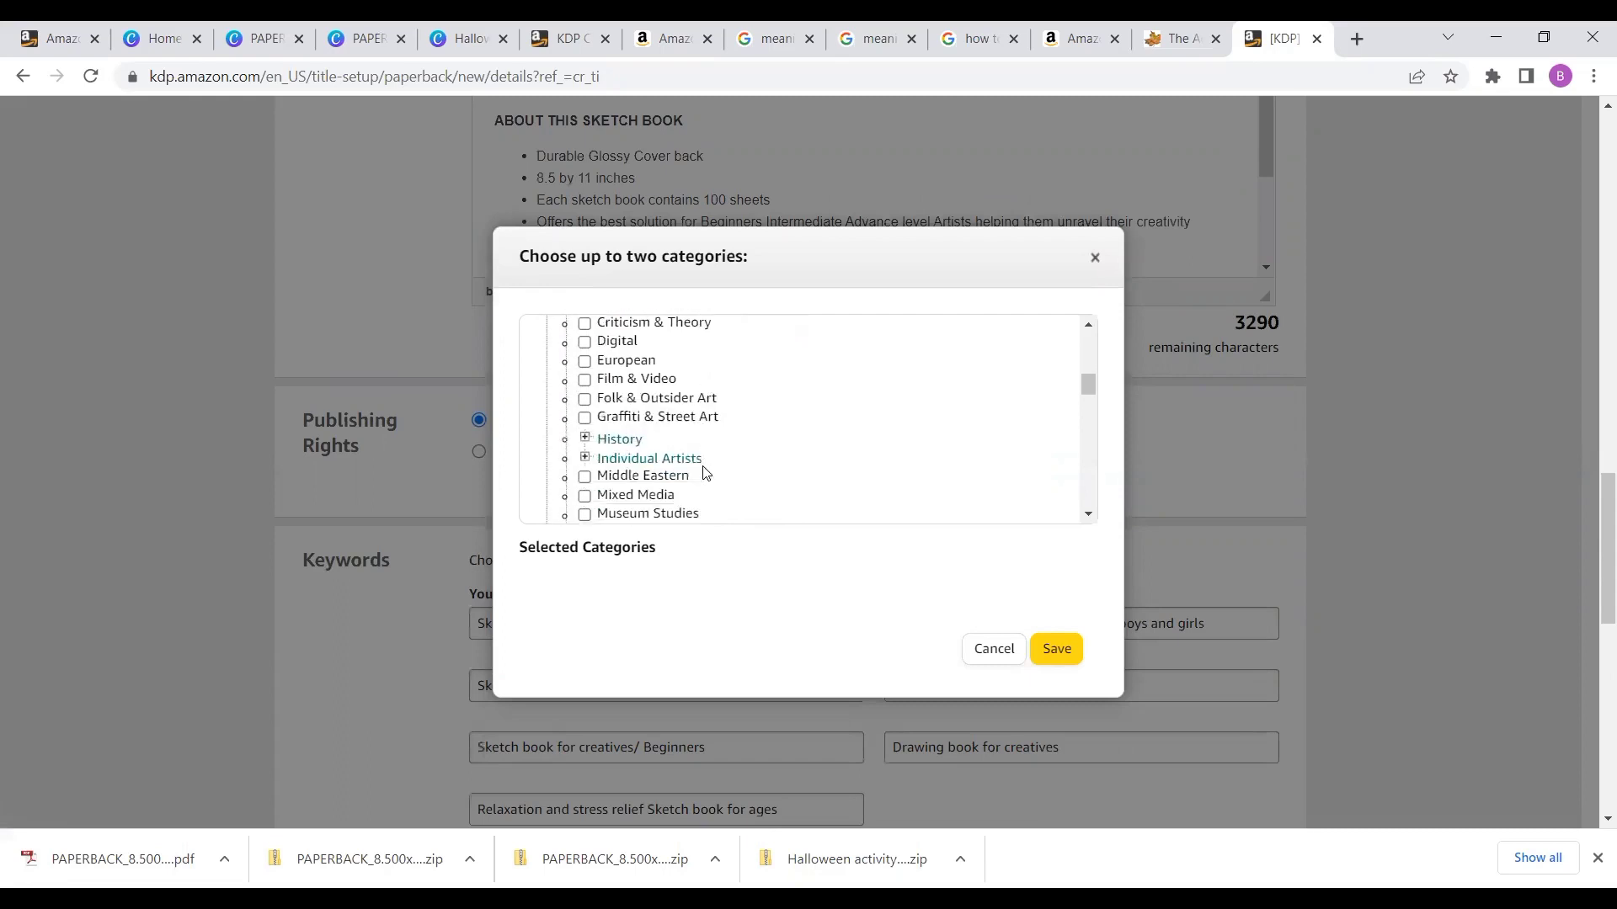
scroll(706, 474, down, 1)
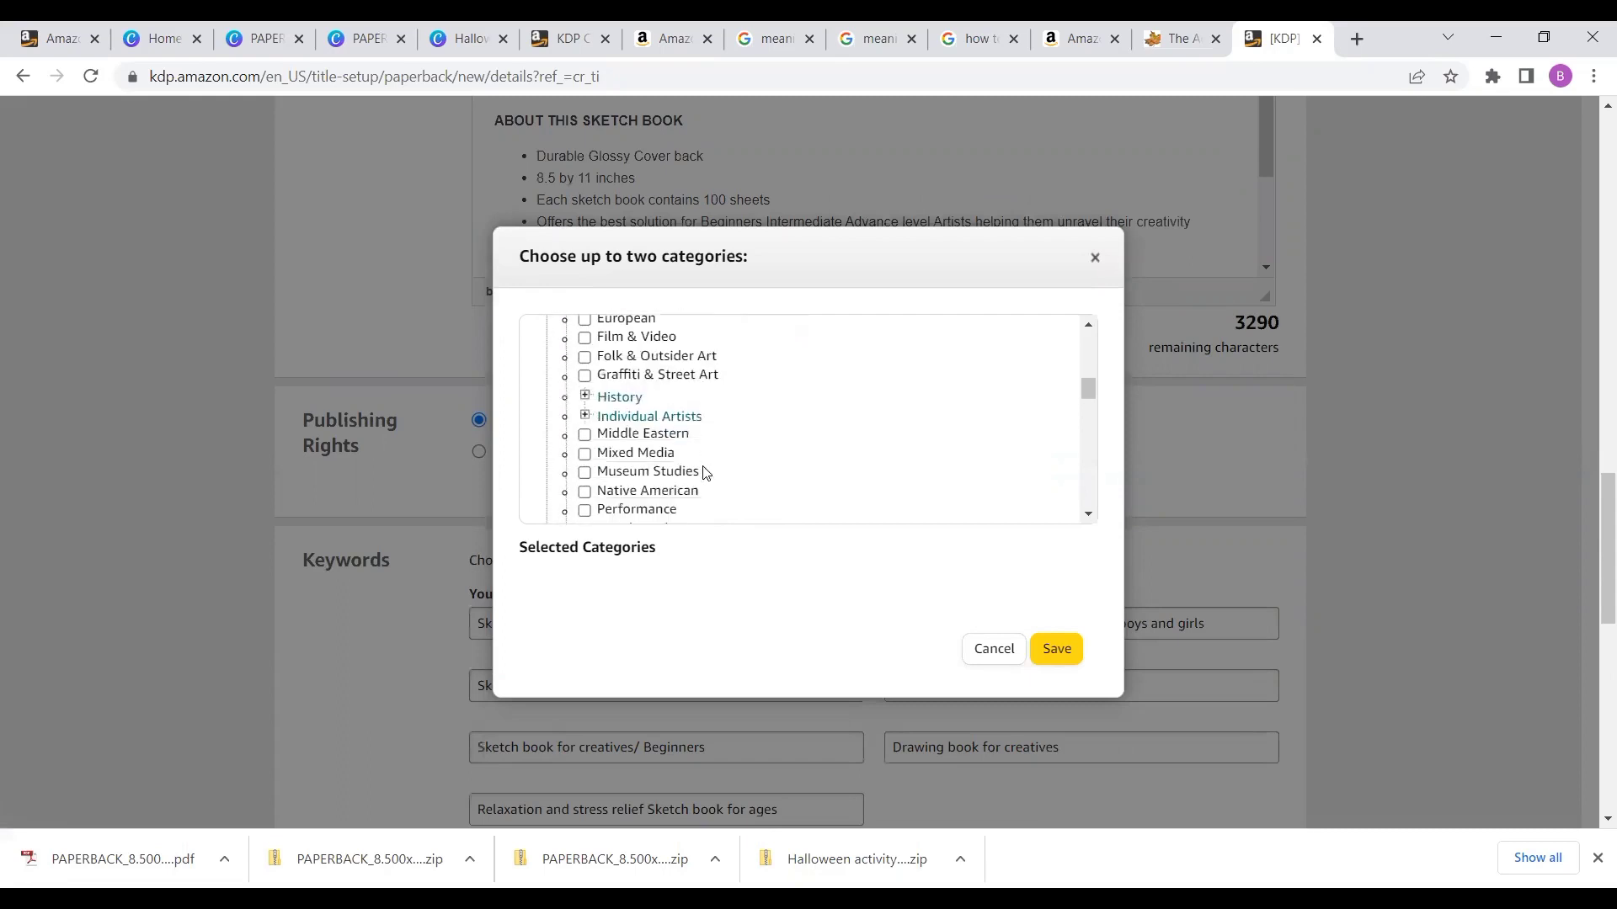
click(649, 417)
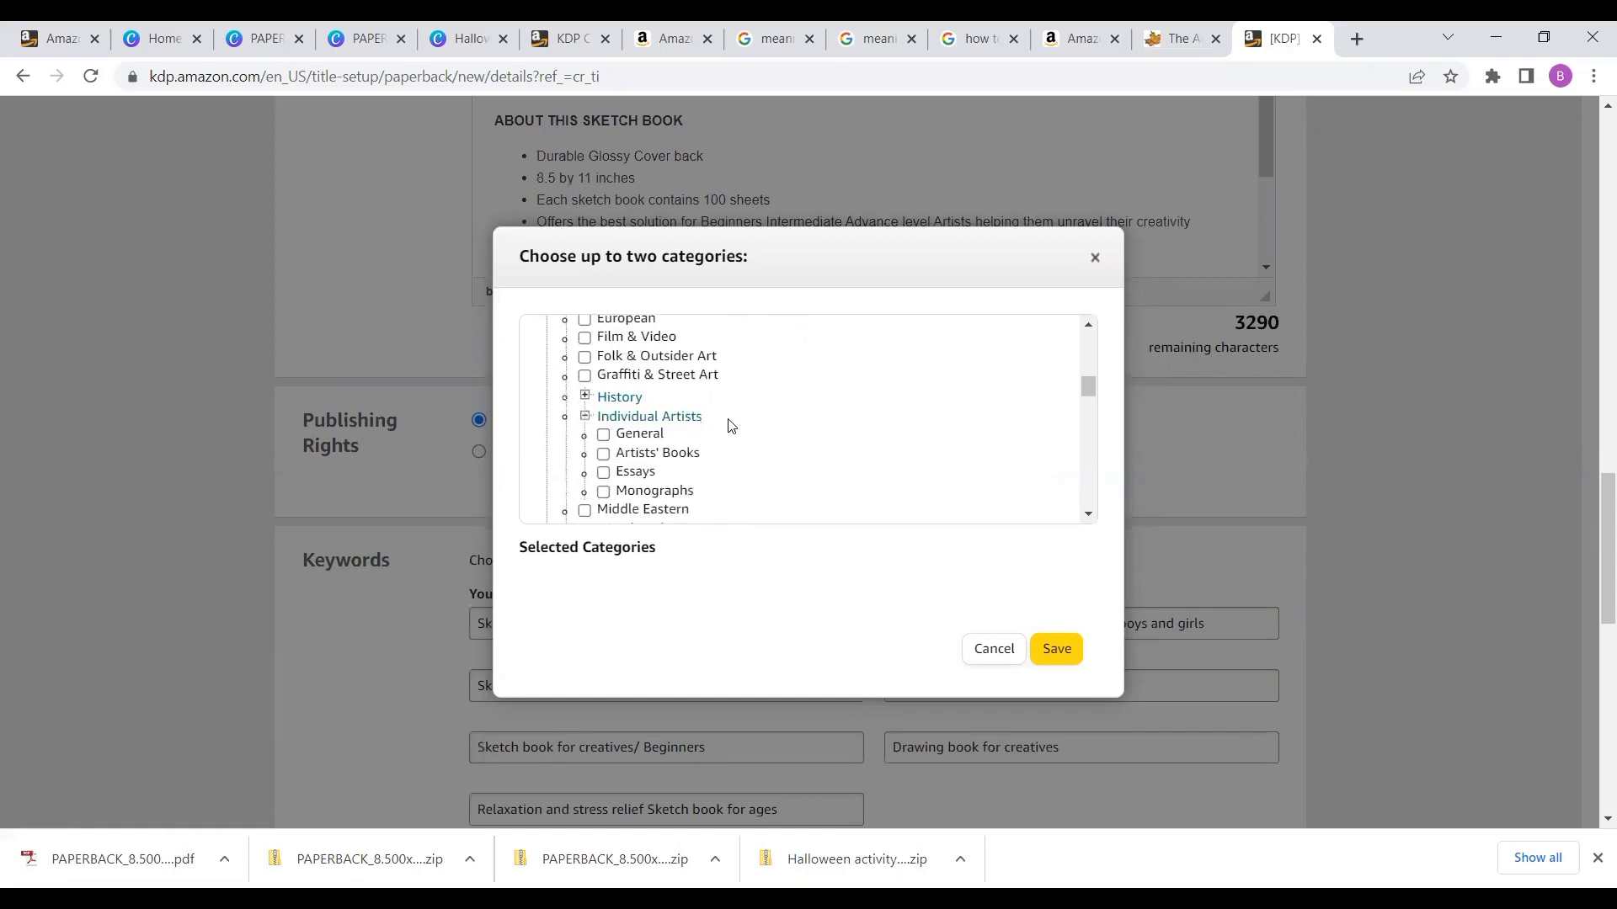
scroll(731, 426, down, 2)
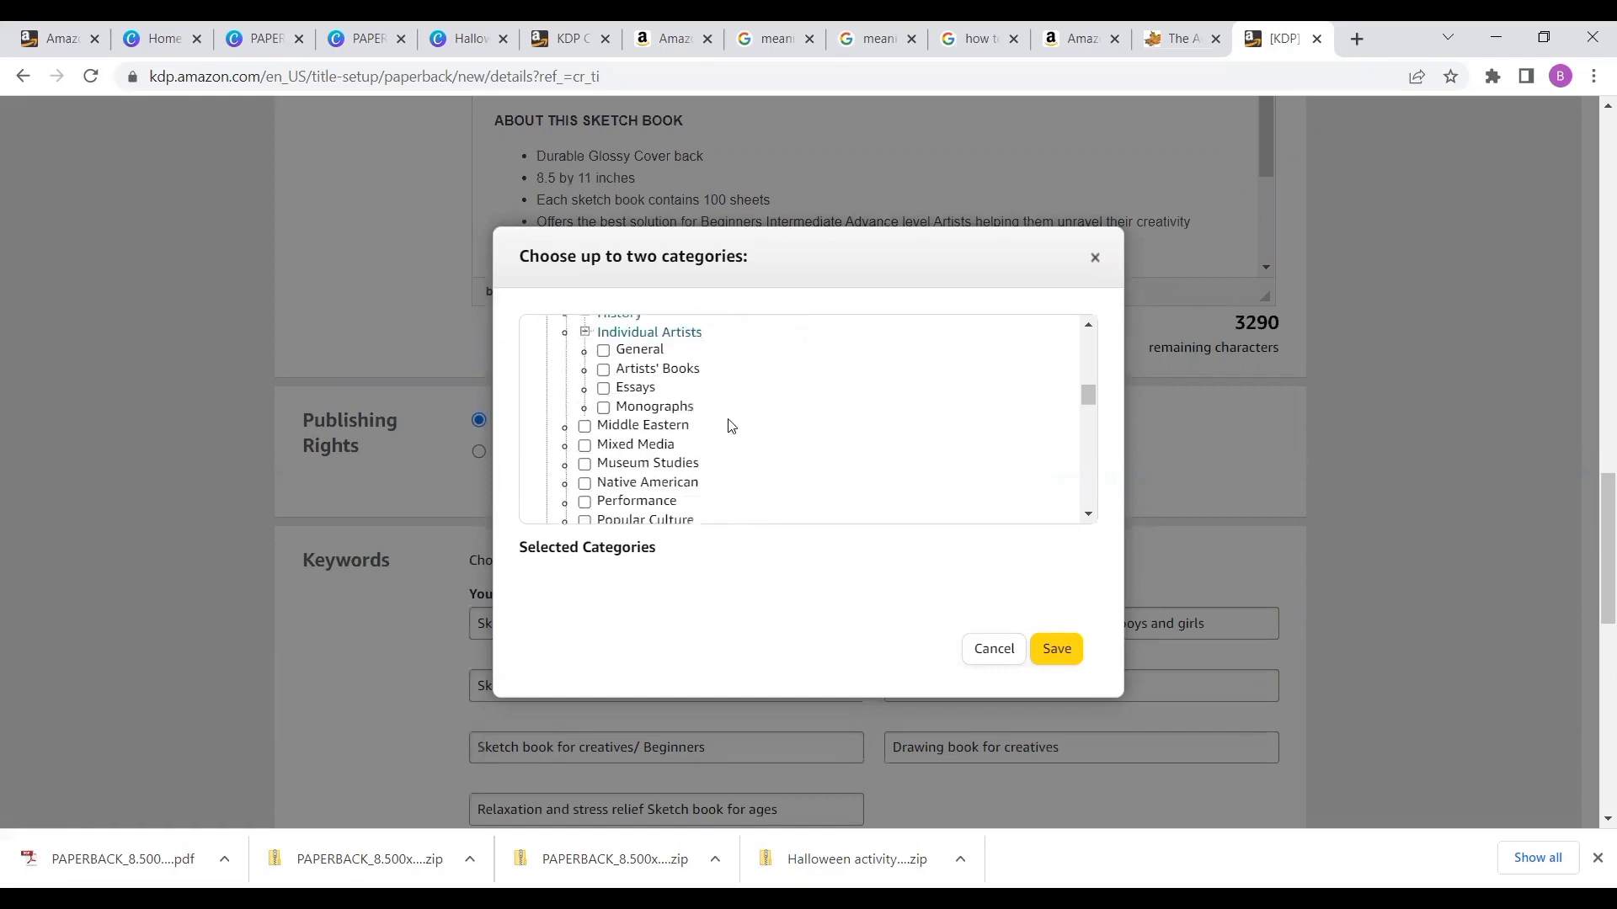
scroll(731, 425, down, 1)
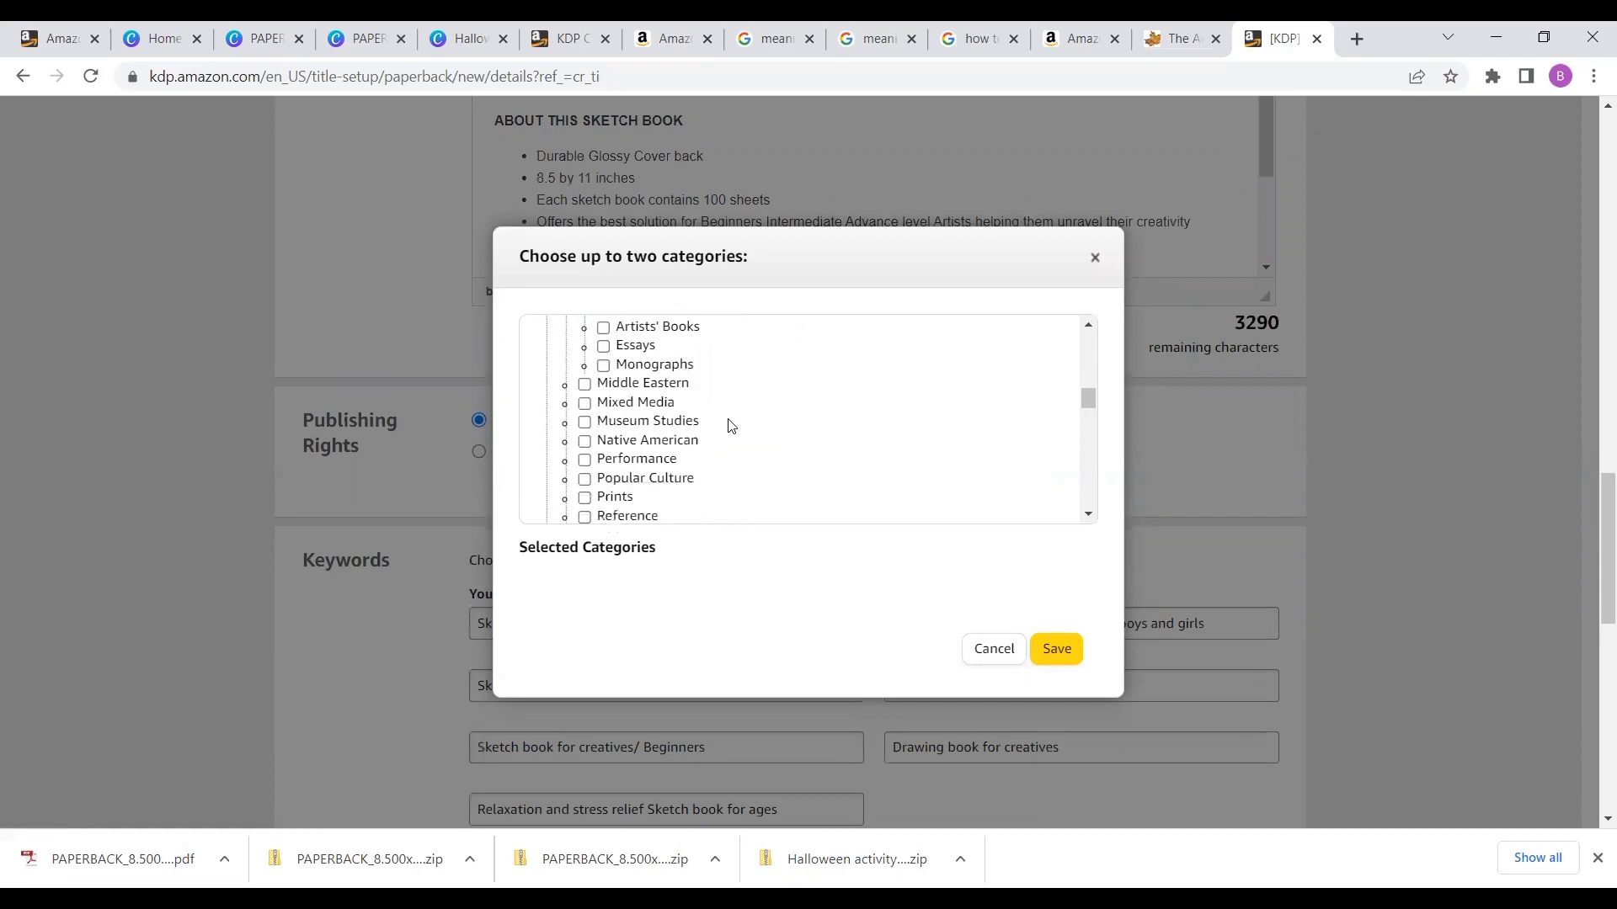
scroll(731, 425, down, 1)
scroll(731, 425, down, 1)
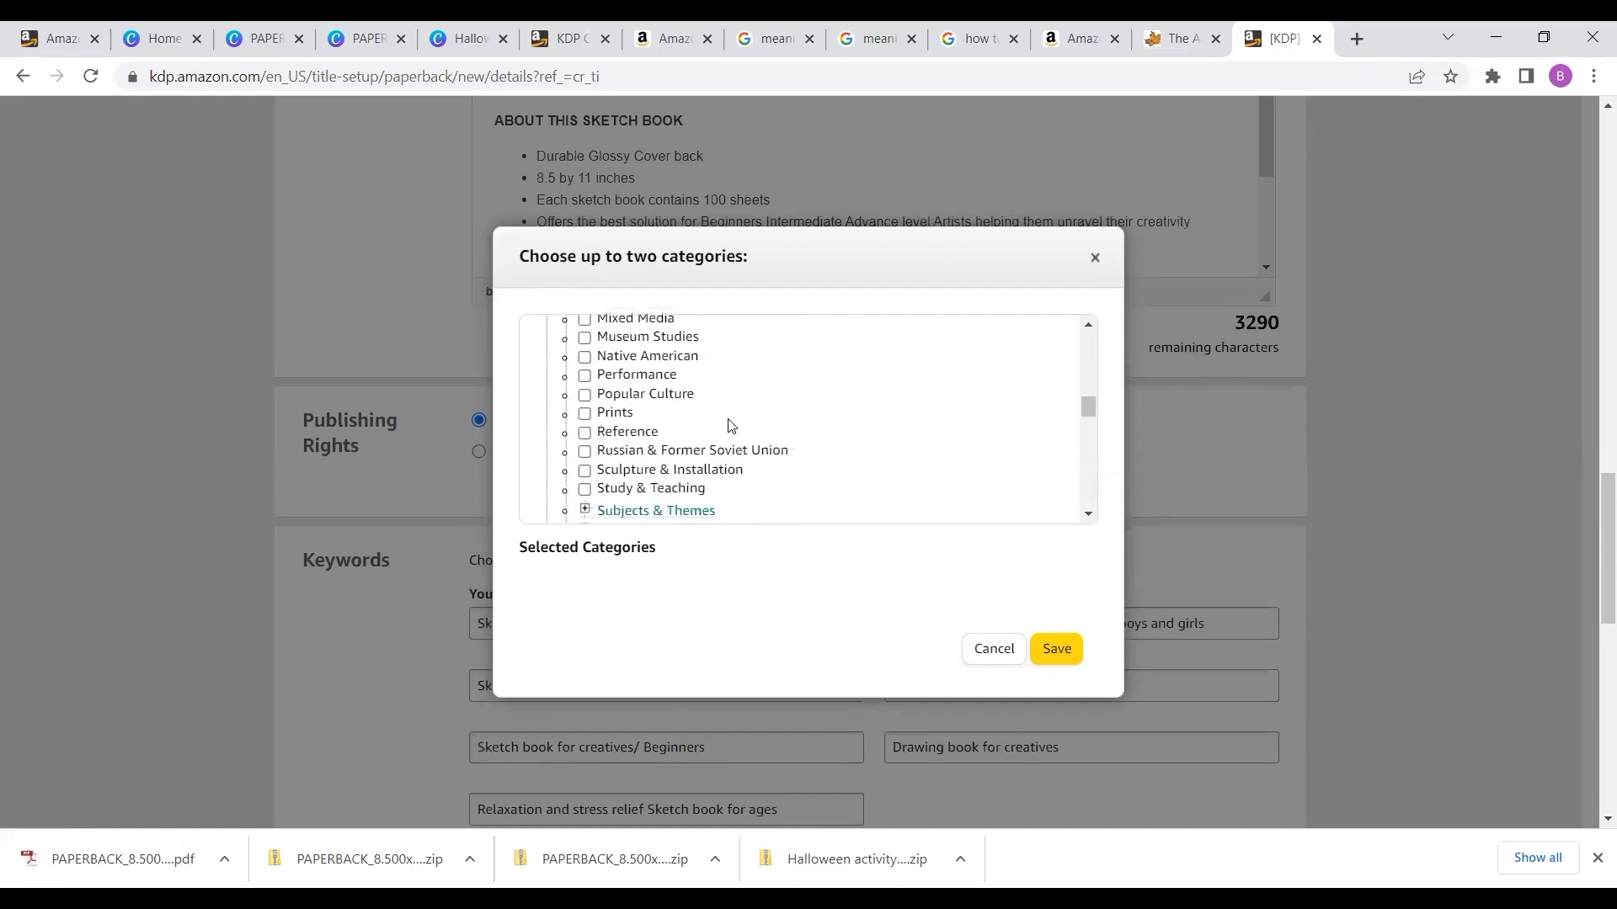
scroll(731, 426, down, 1)
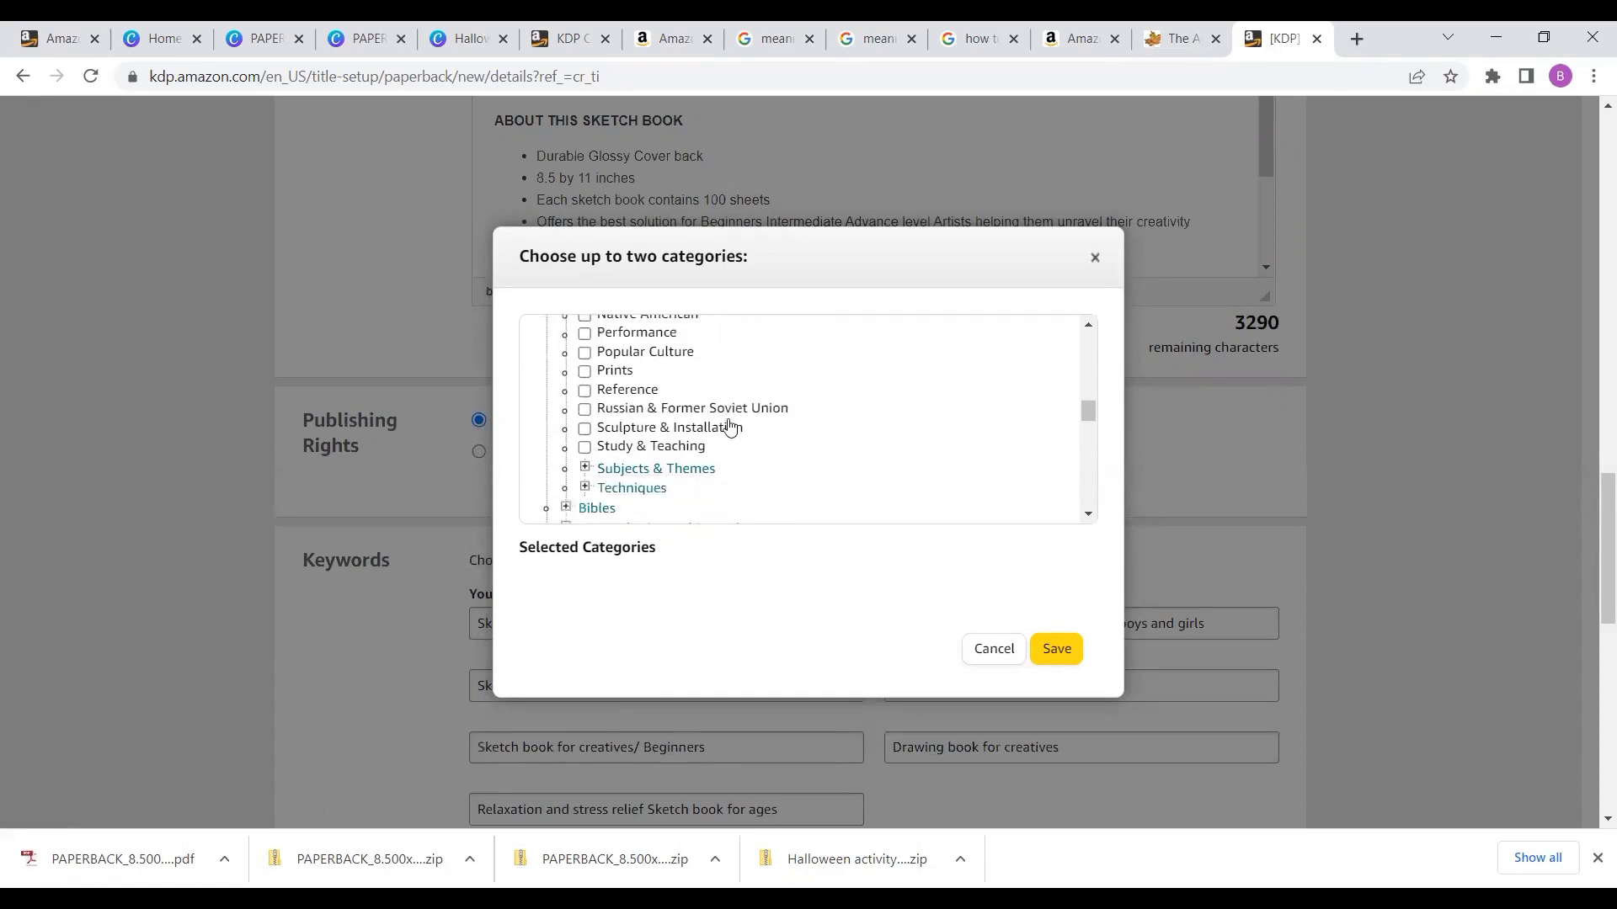
scroll(731, 425, down, 1)
scroll(731, 425, down, 2)
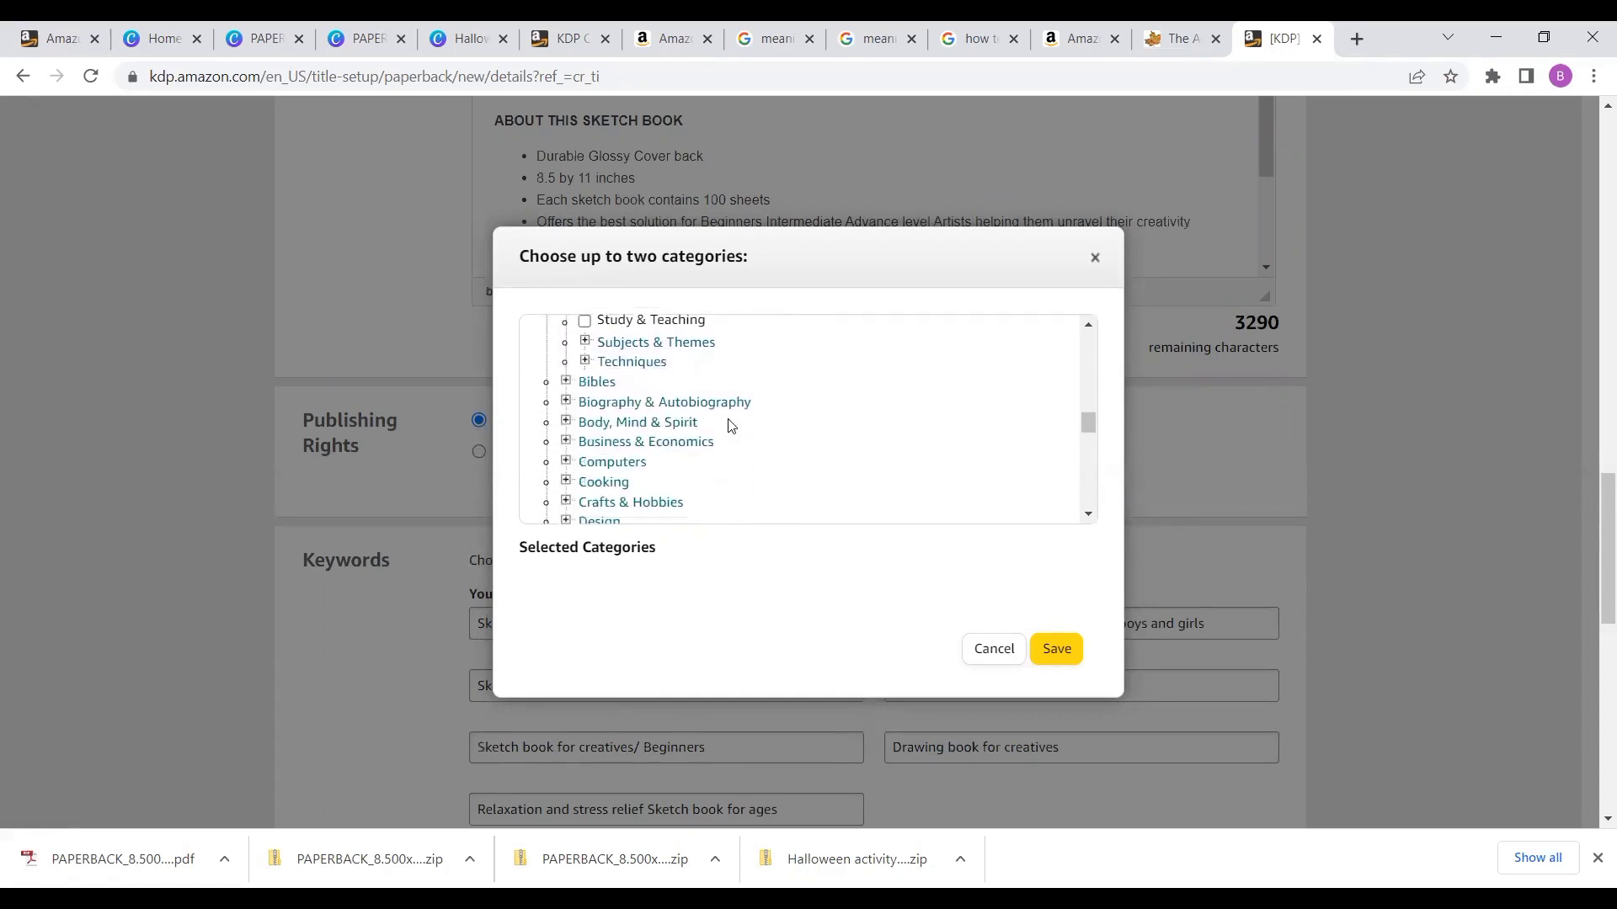
- Select Biography & Autobiography > Artists, Architects, Photographers and Design > Graphic Arts > Illustration as the two categories, and save
click(660, 426)
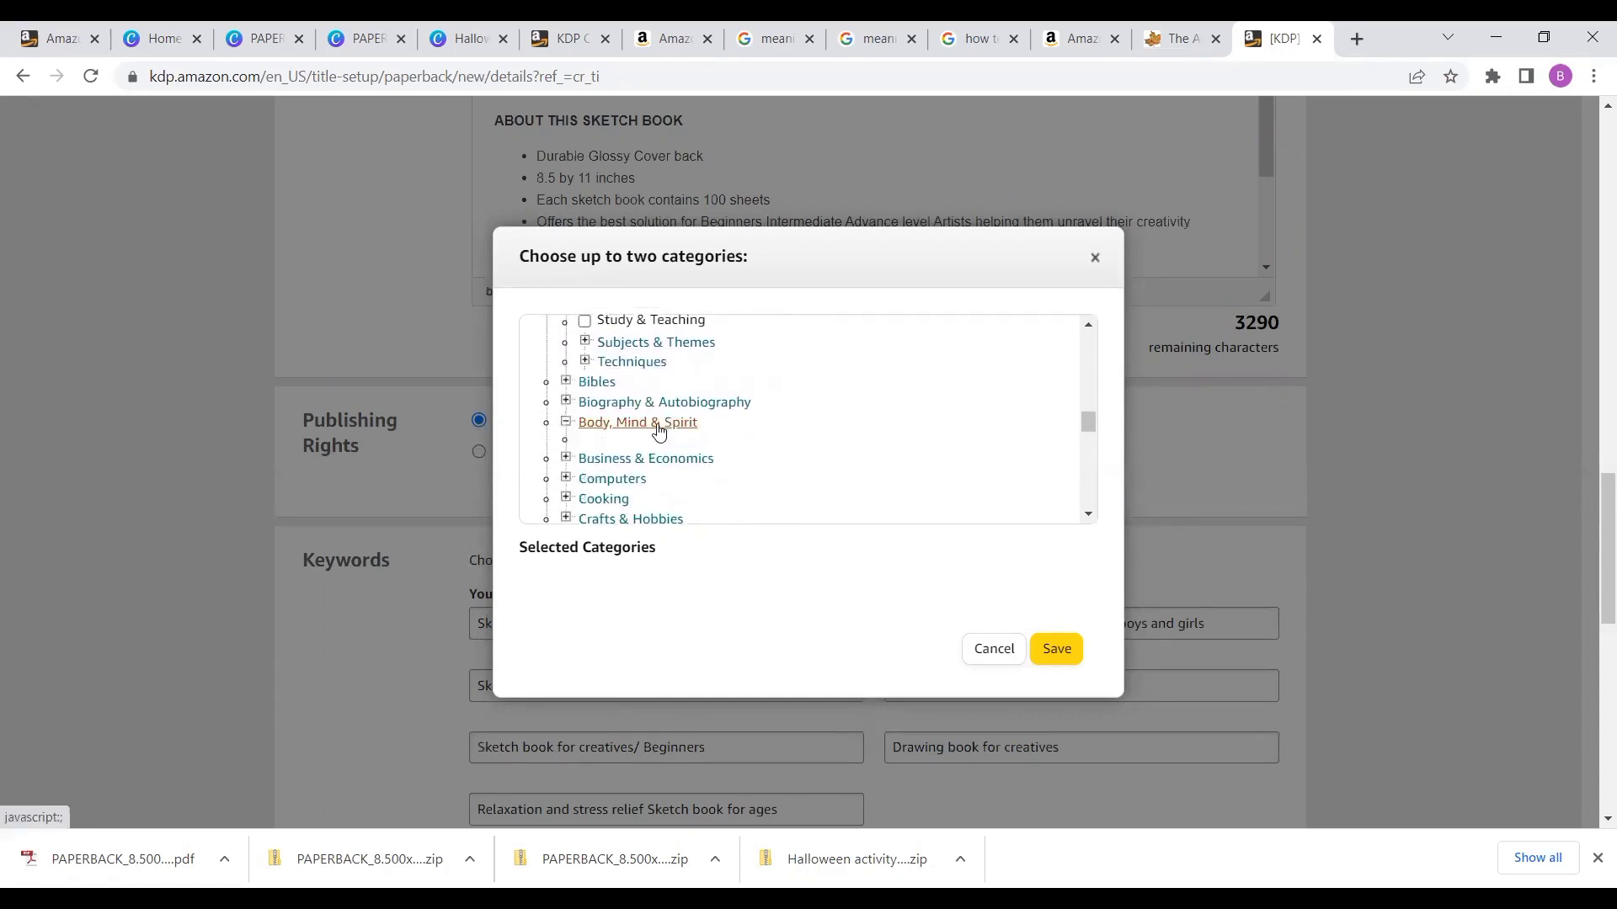
scroll(698, 426, down, 10)
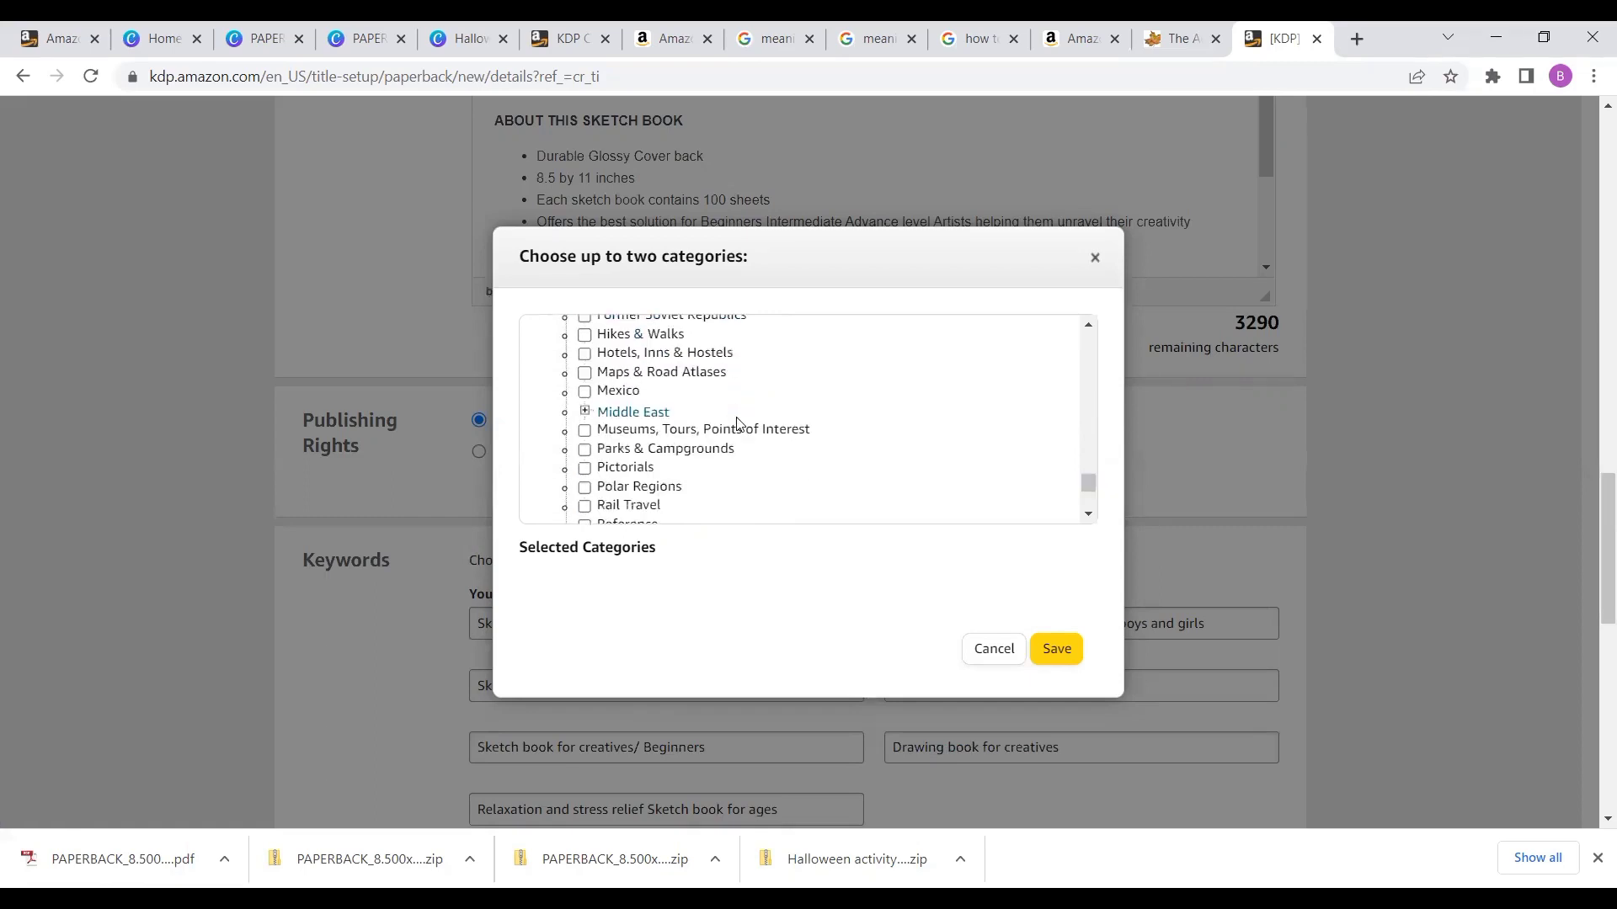
scroll(737, 424, down, 2)
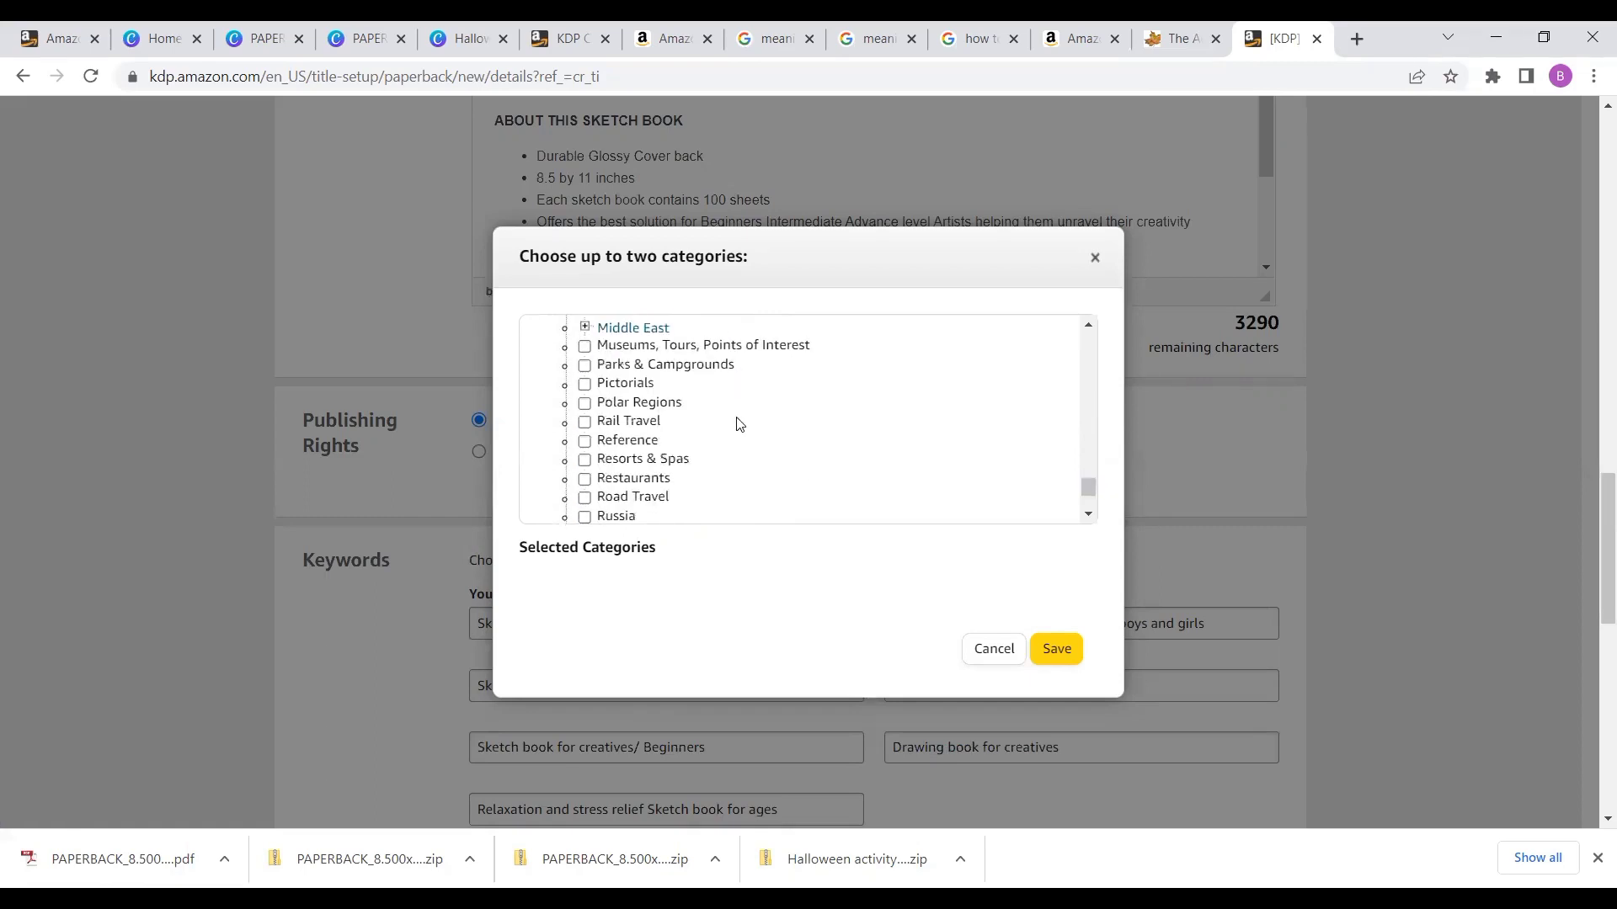
scroll(739, 423, down, 1)
scroll(739, 424, down, 1)
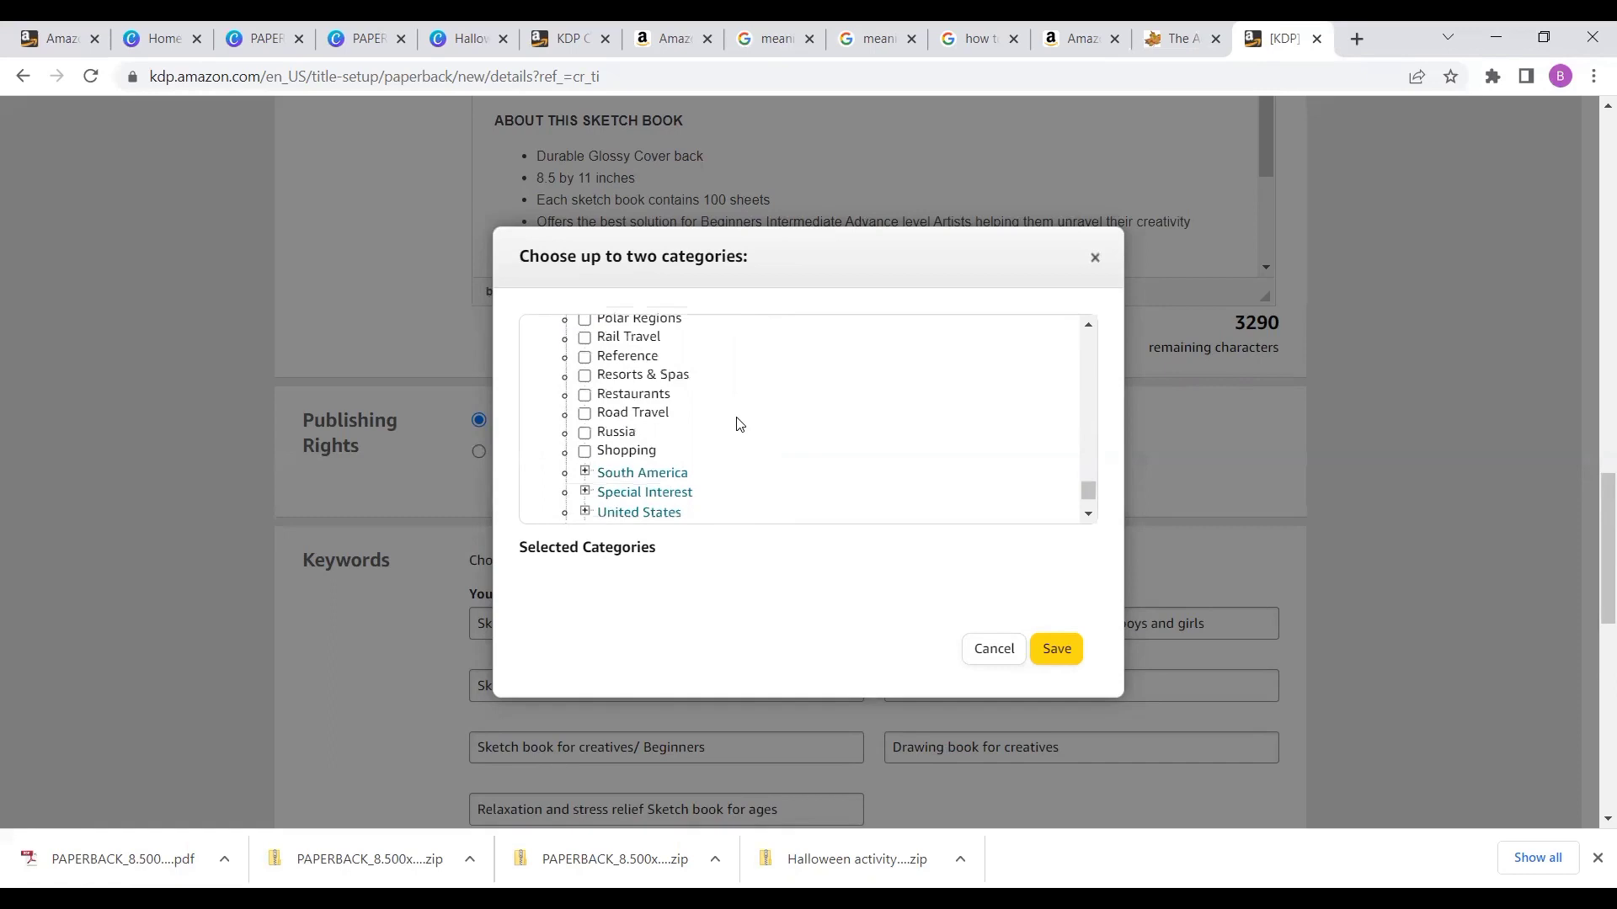
scroll(739, 424, up, 10)
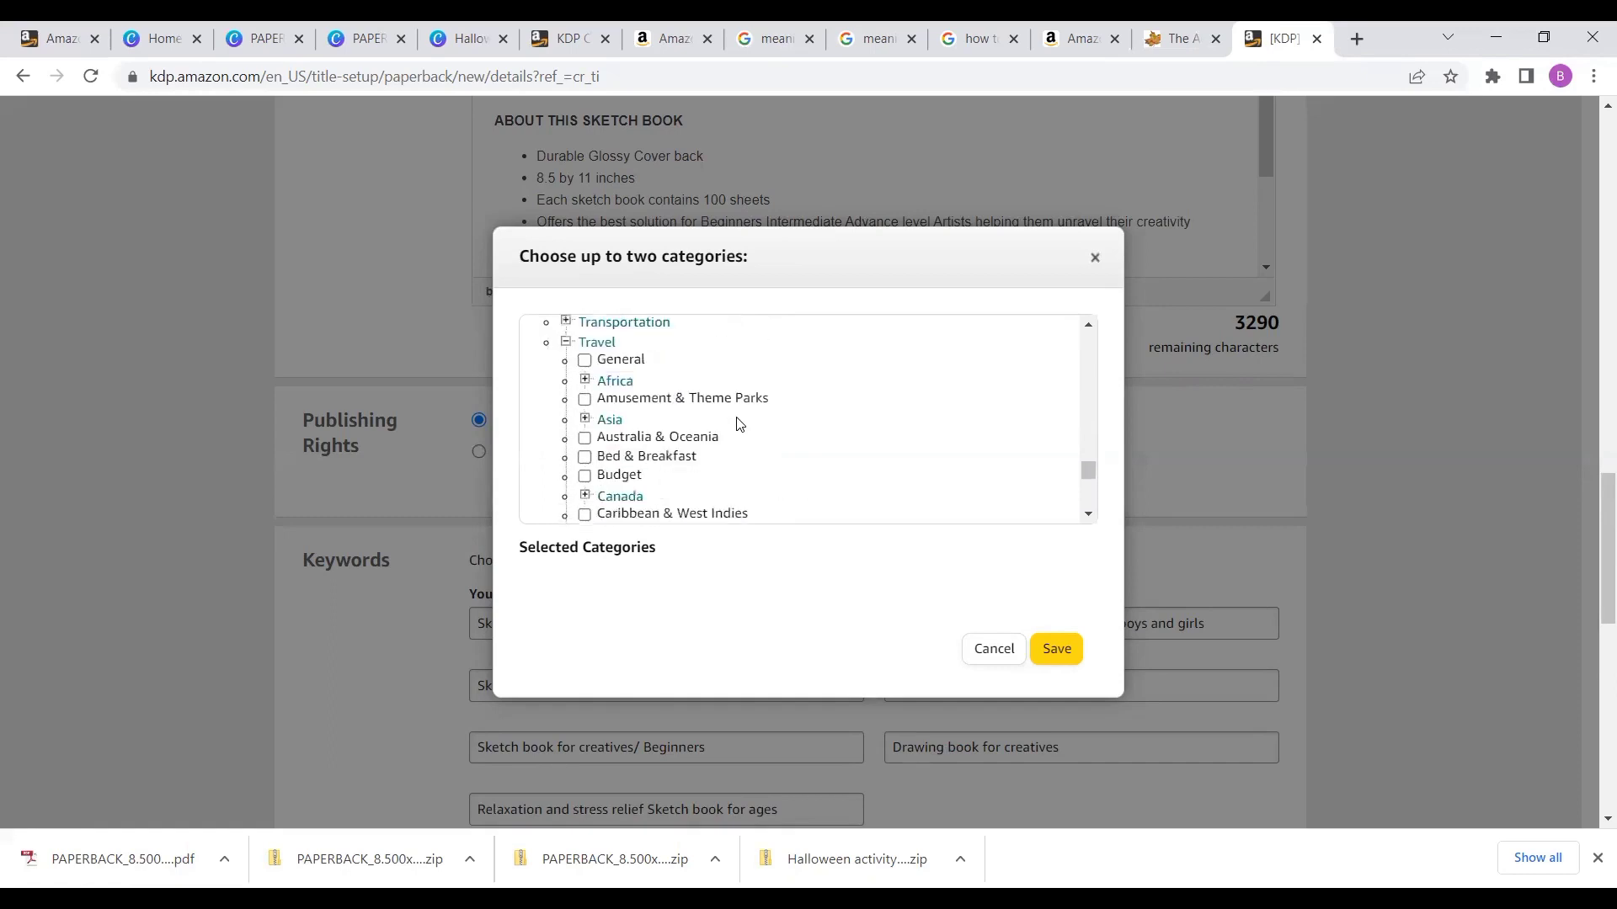
scroll(739, 424, up, 5)
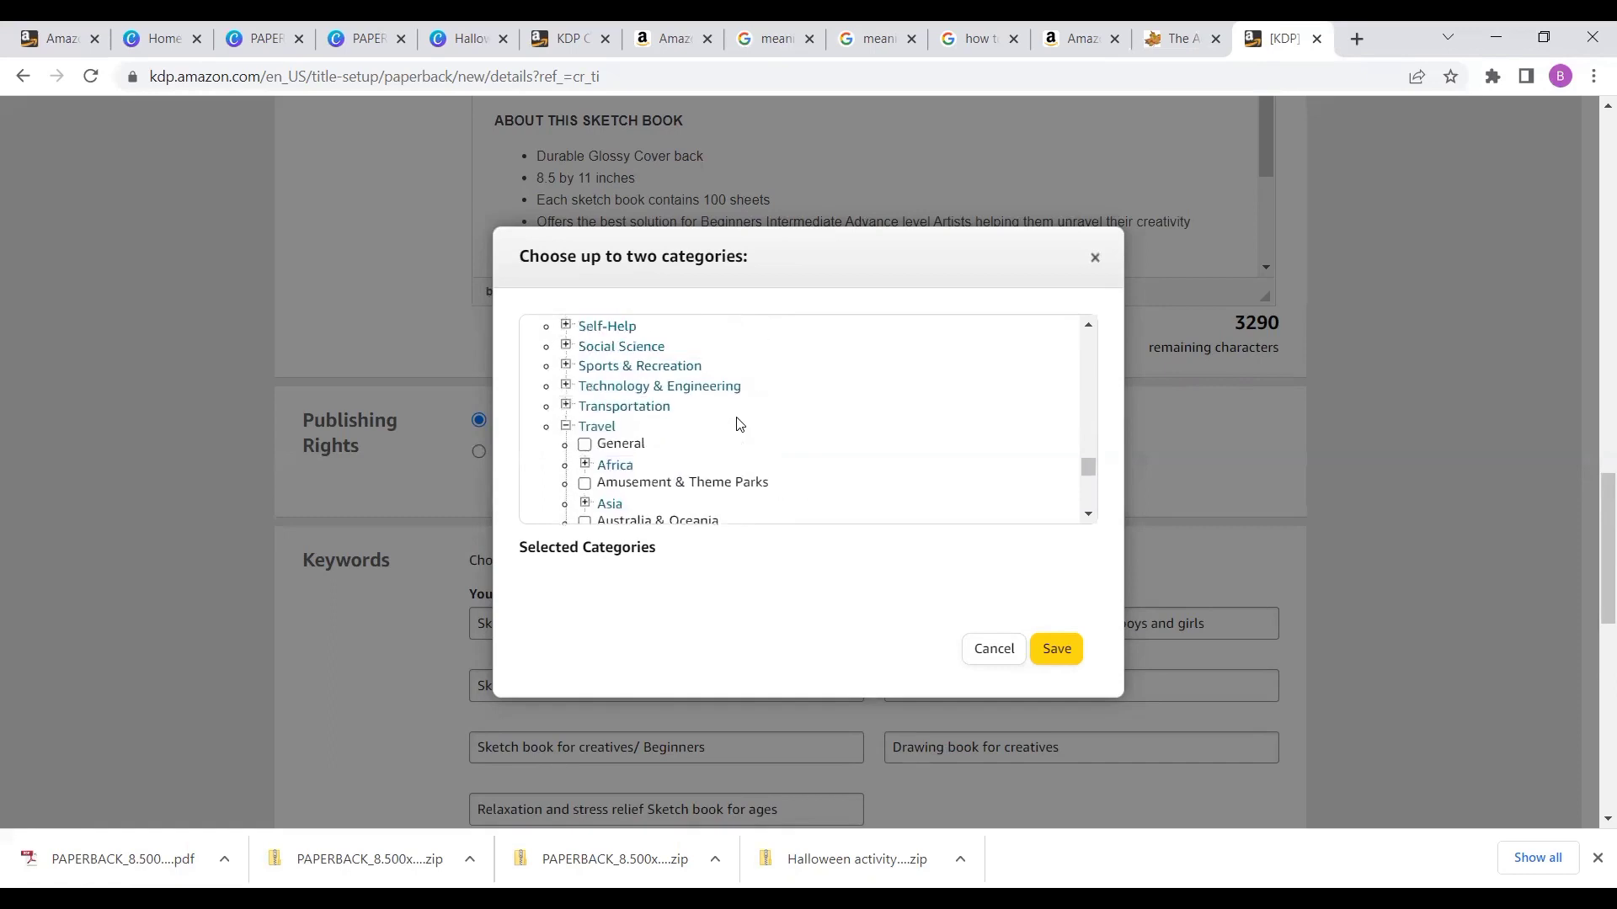
scroll(739, 423, up, 5)
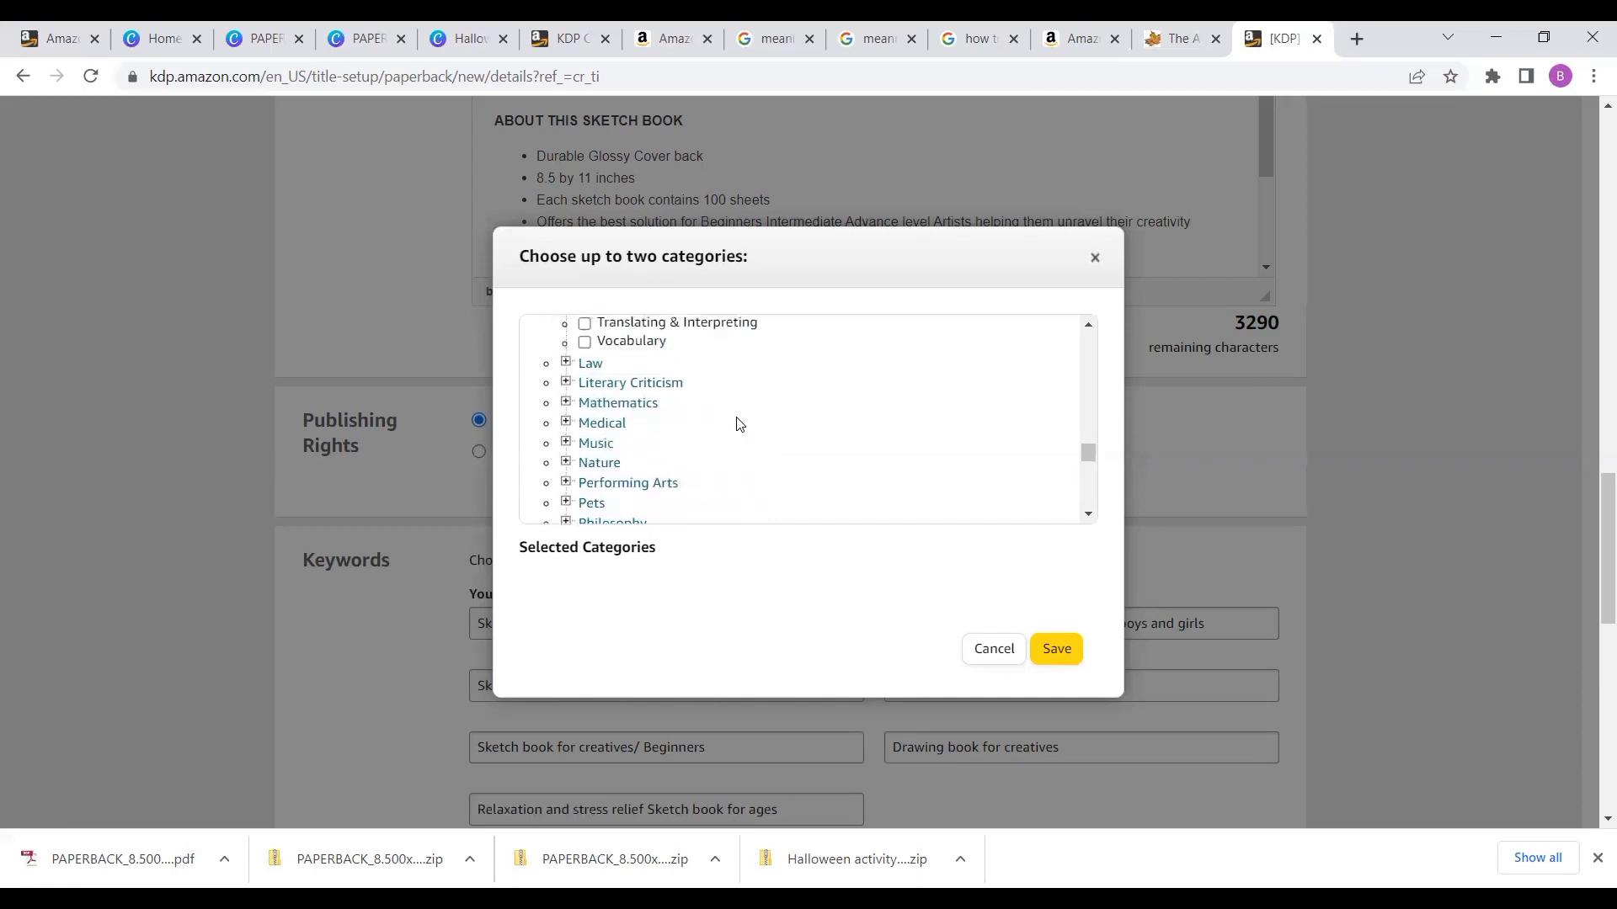
scroll(739, 424, up, 1)
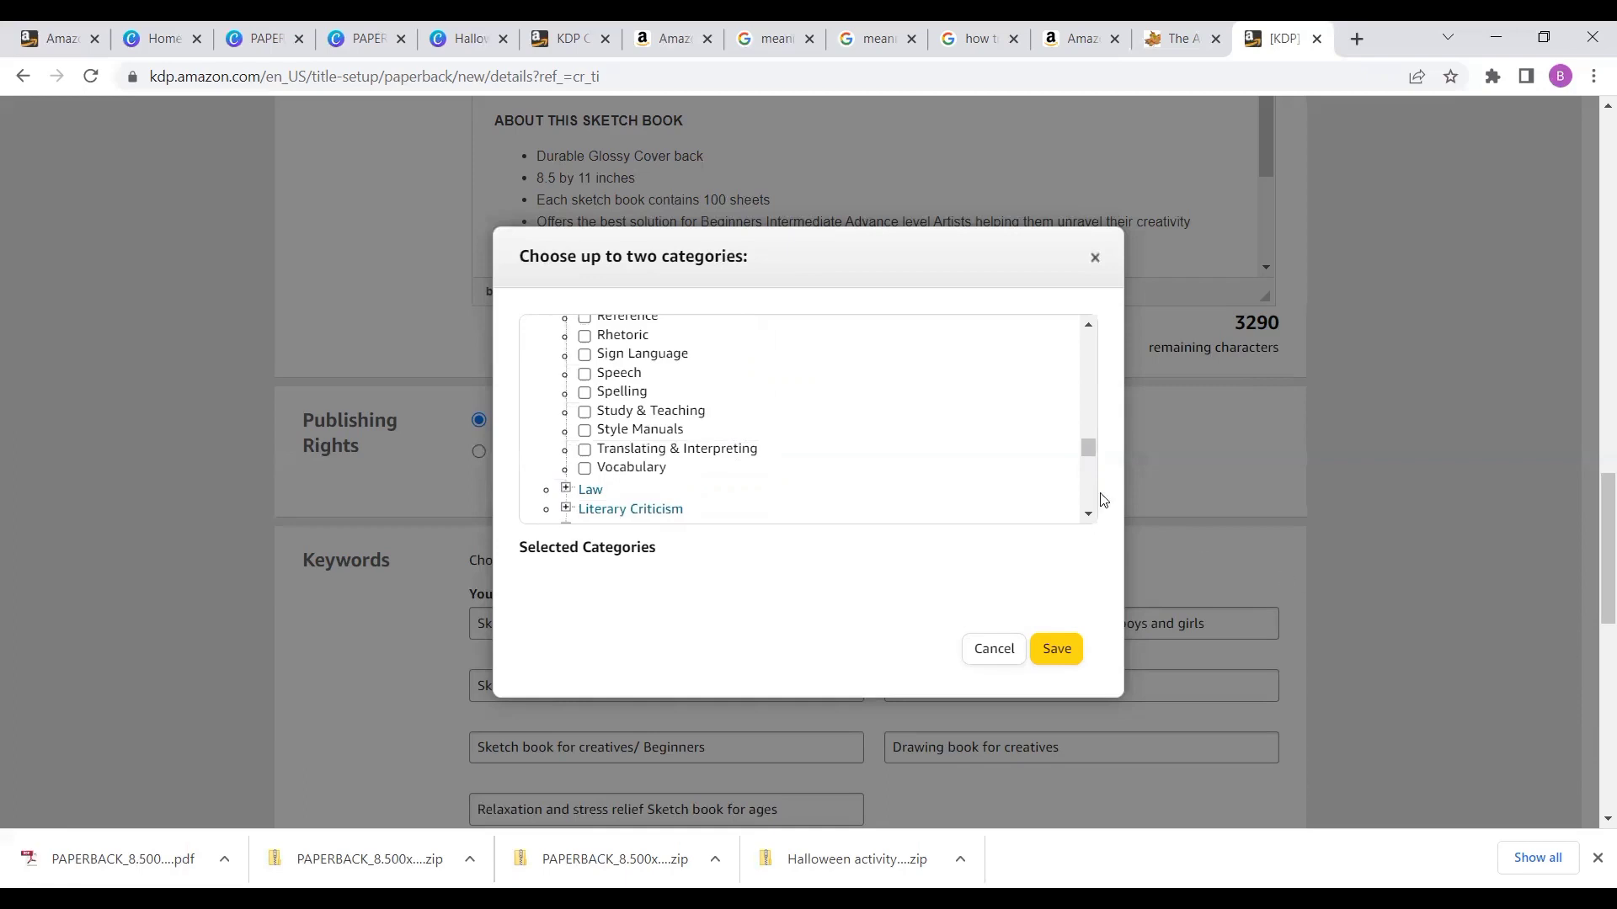
scroll(879, 341, up, 3)
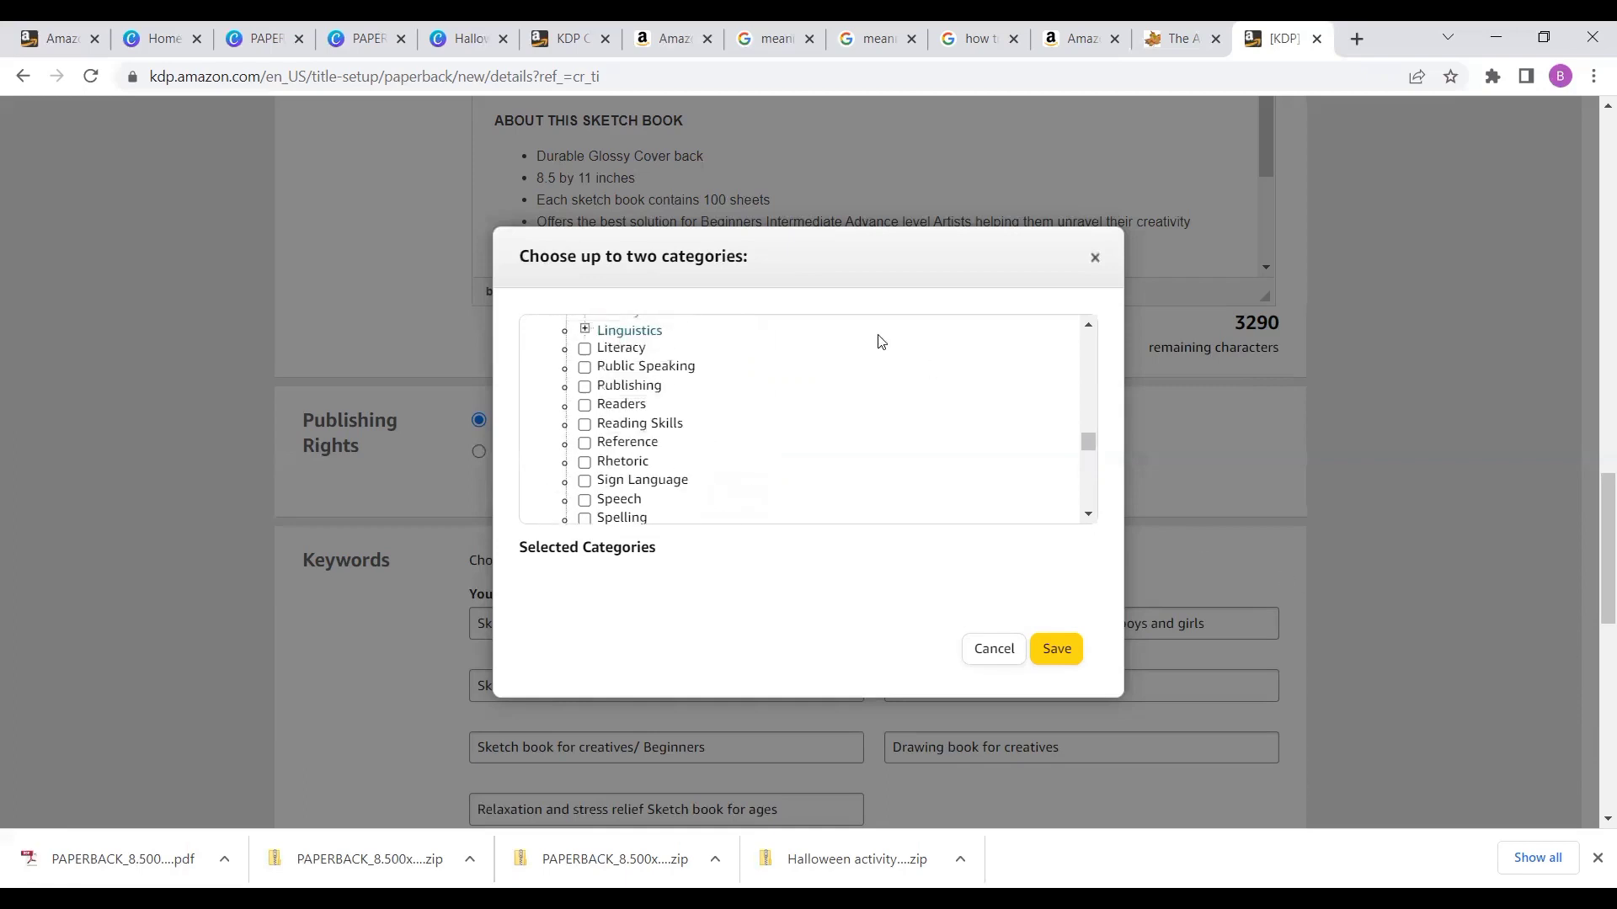
scroll(879, 341, up, 4)
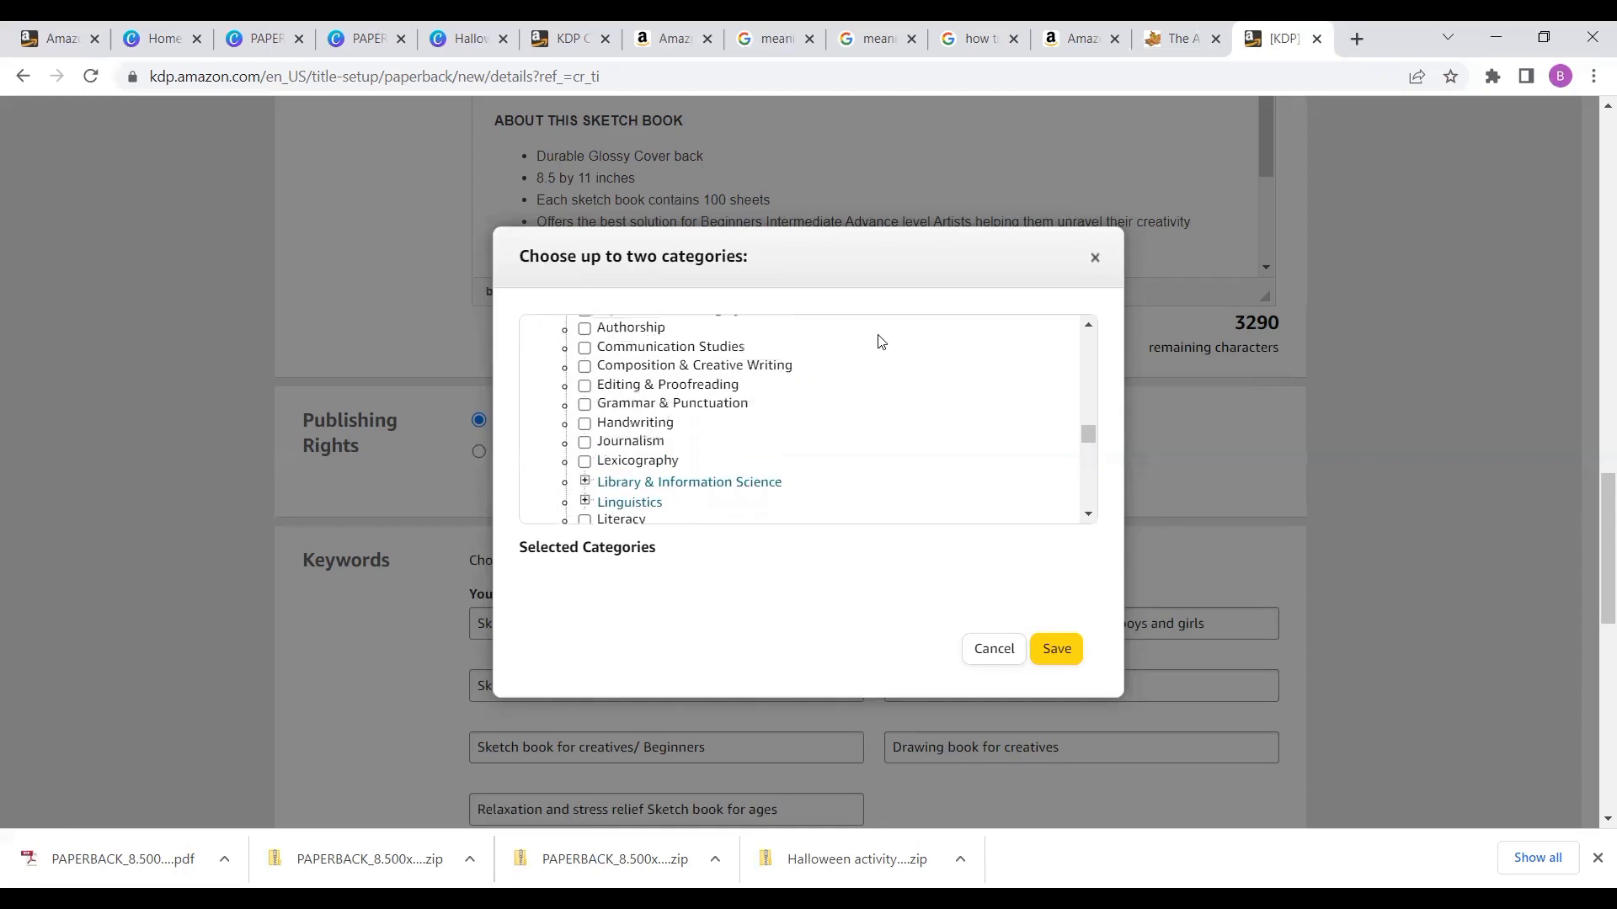
scroll(880, 341, up, 5)
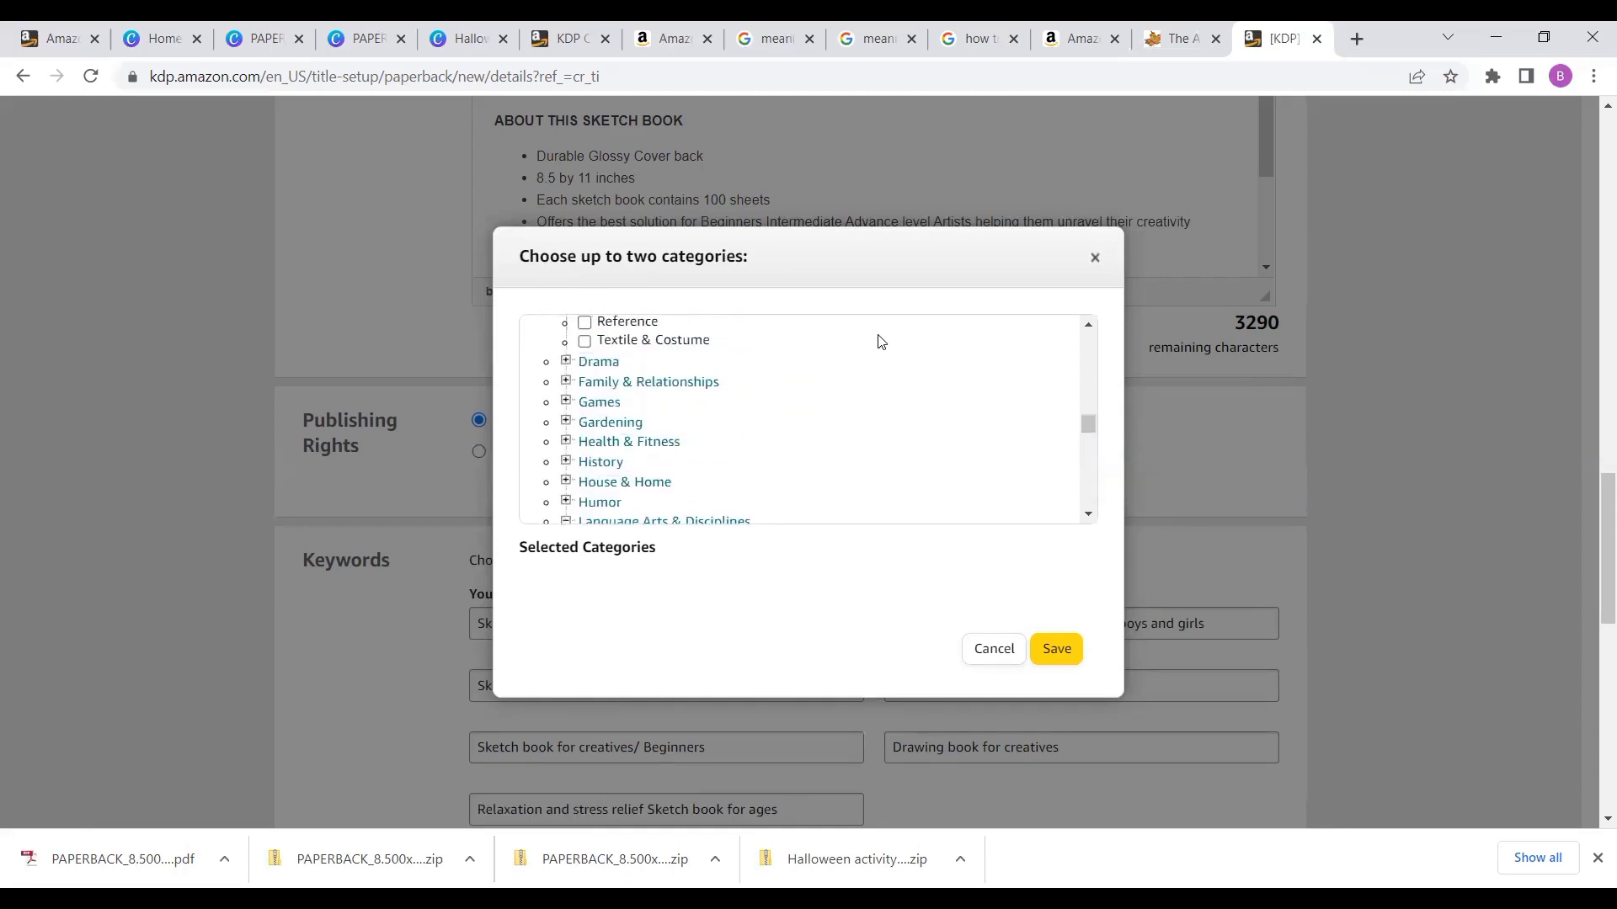
scroll(879, 341, up, 5)
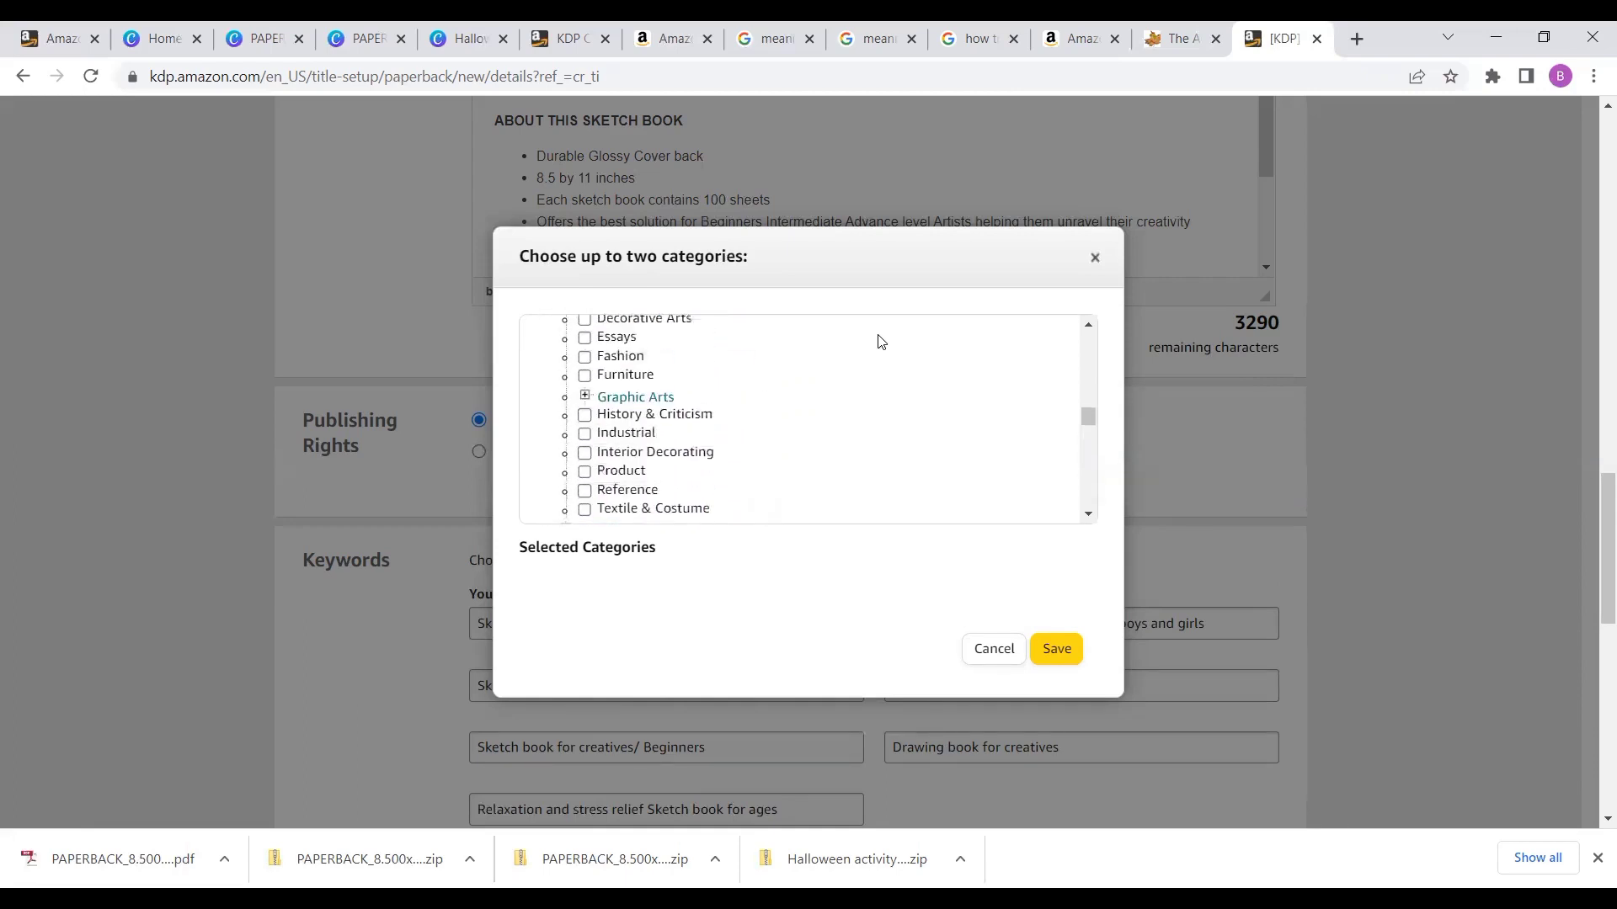
scroll(880, 341, up, 2)
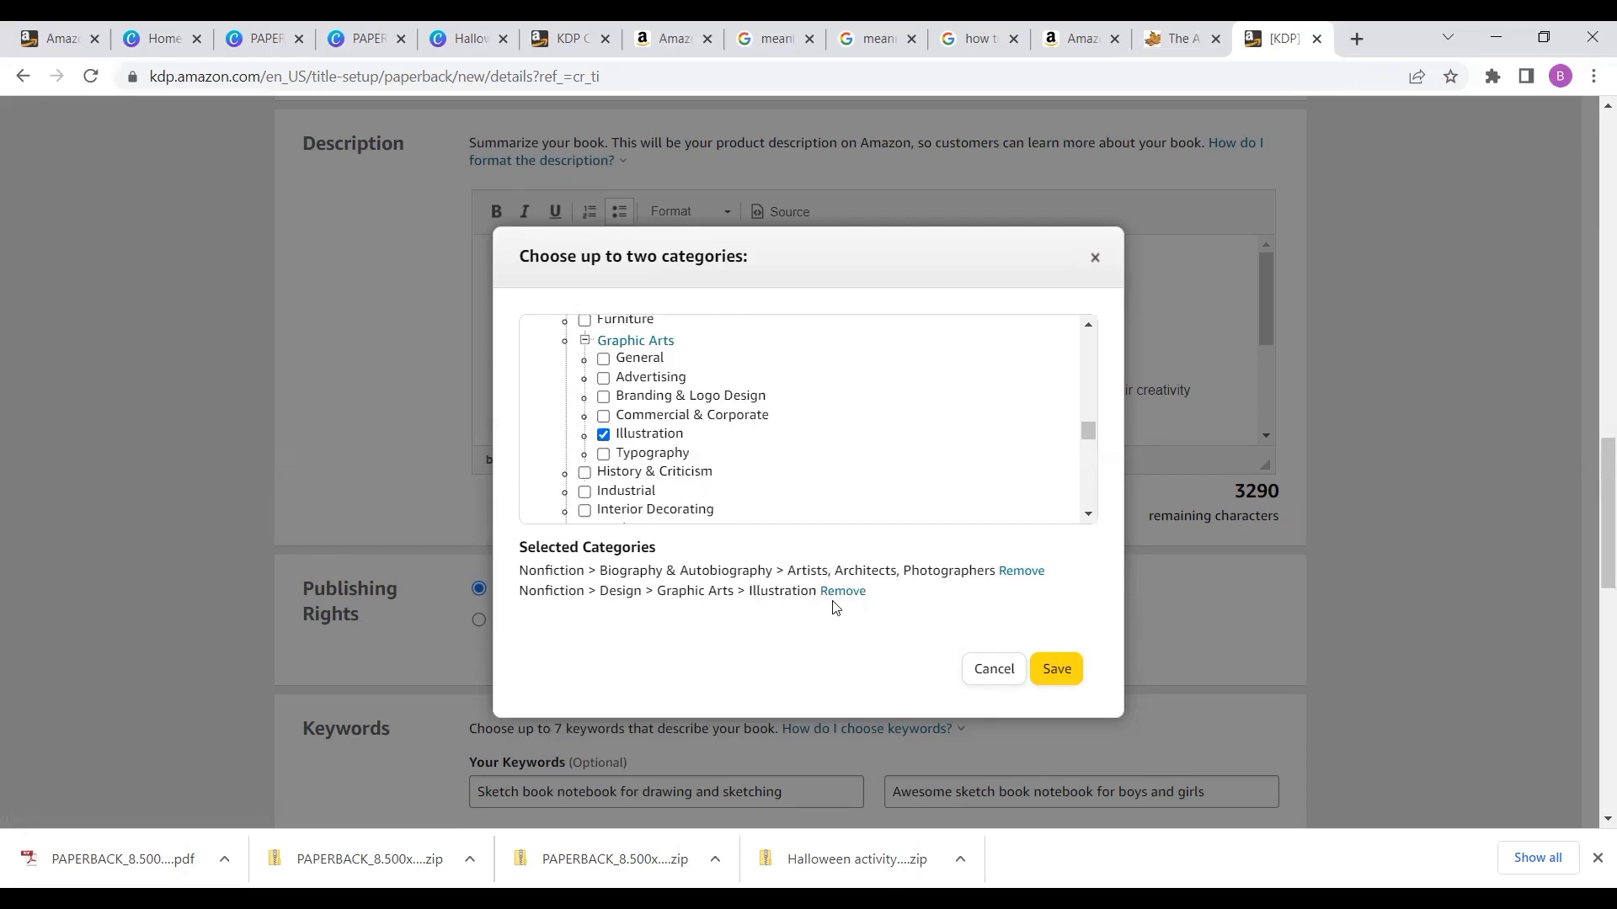
click(1059, 670)
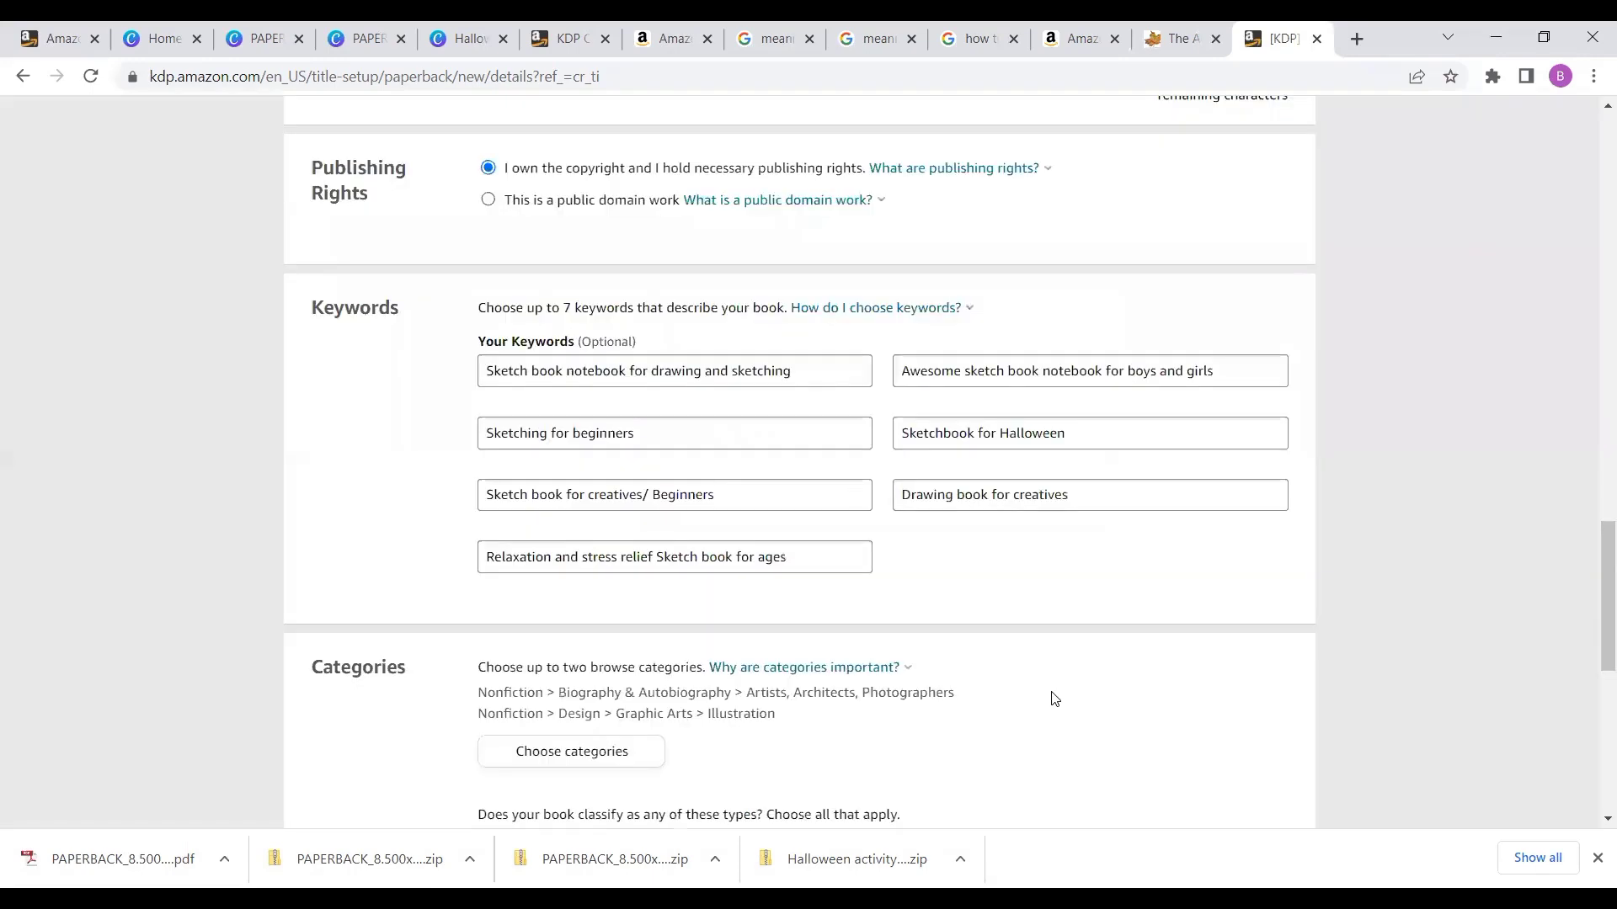
scroll(1055, 698, down, 2)
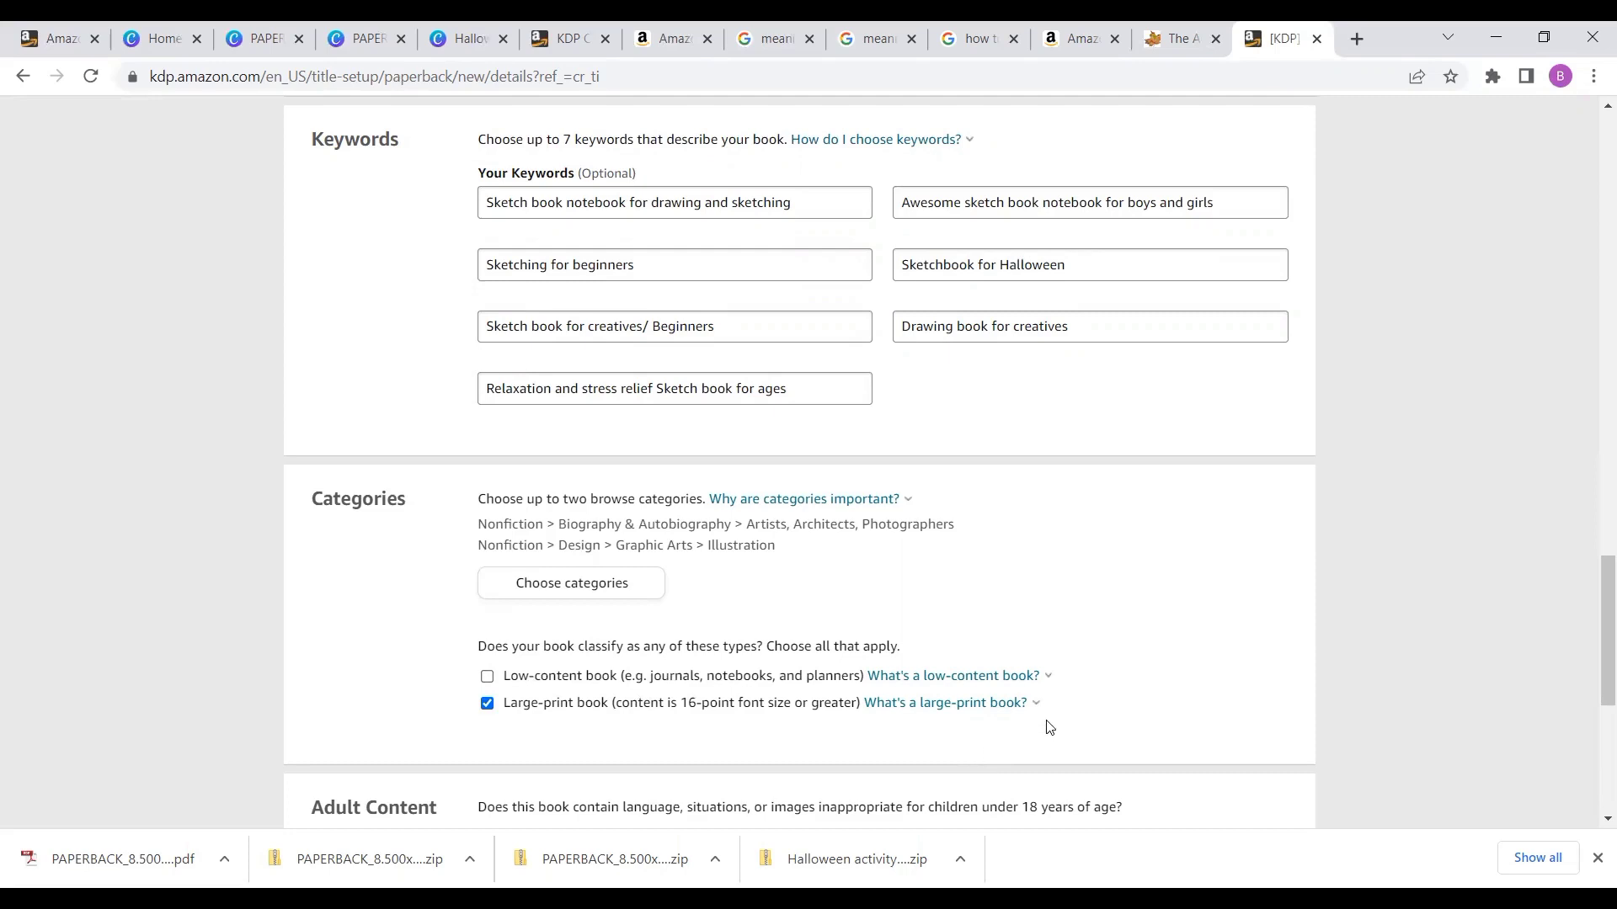
scroll(1048, 727, down, 3)
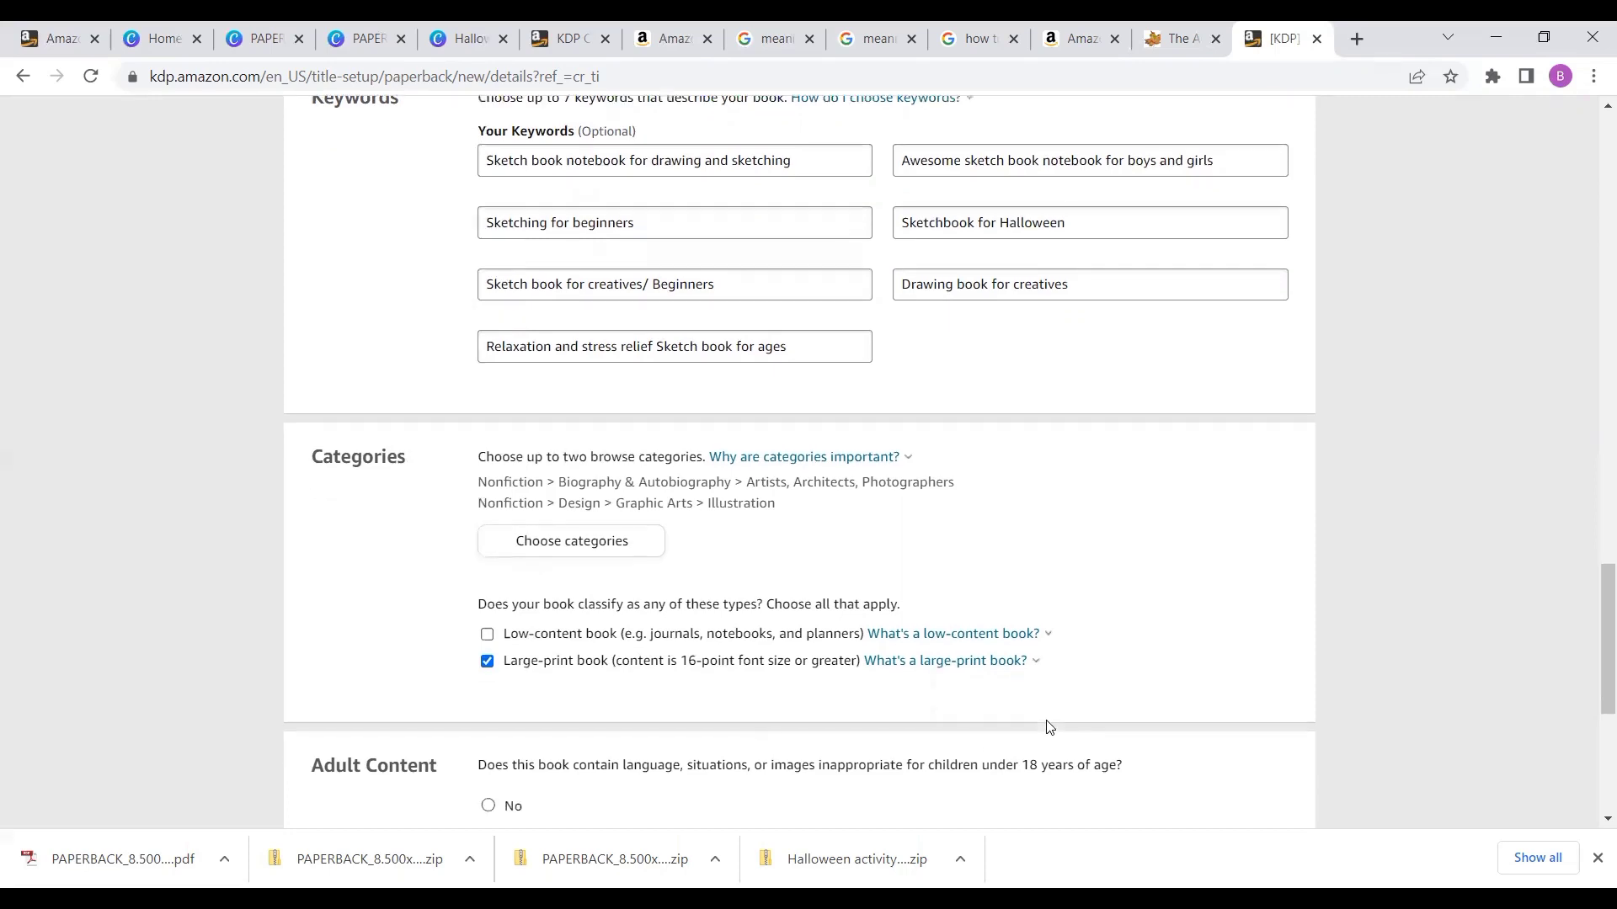
- Mark the book as not containing adult content, then save and continue to the content page
scroll(1048, 727, down, 1)
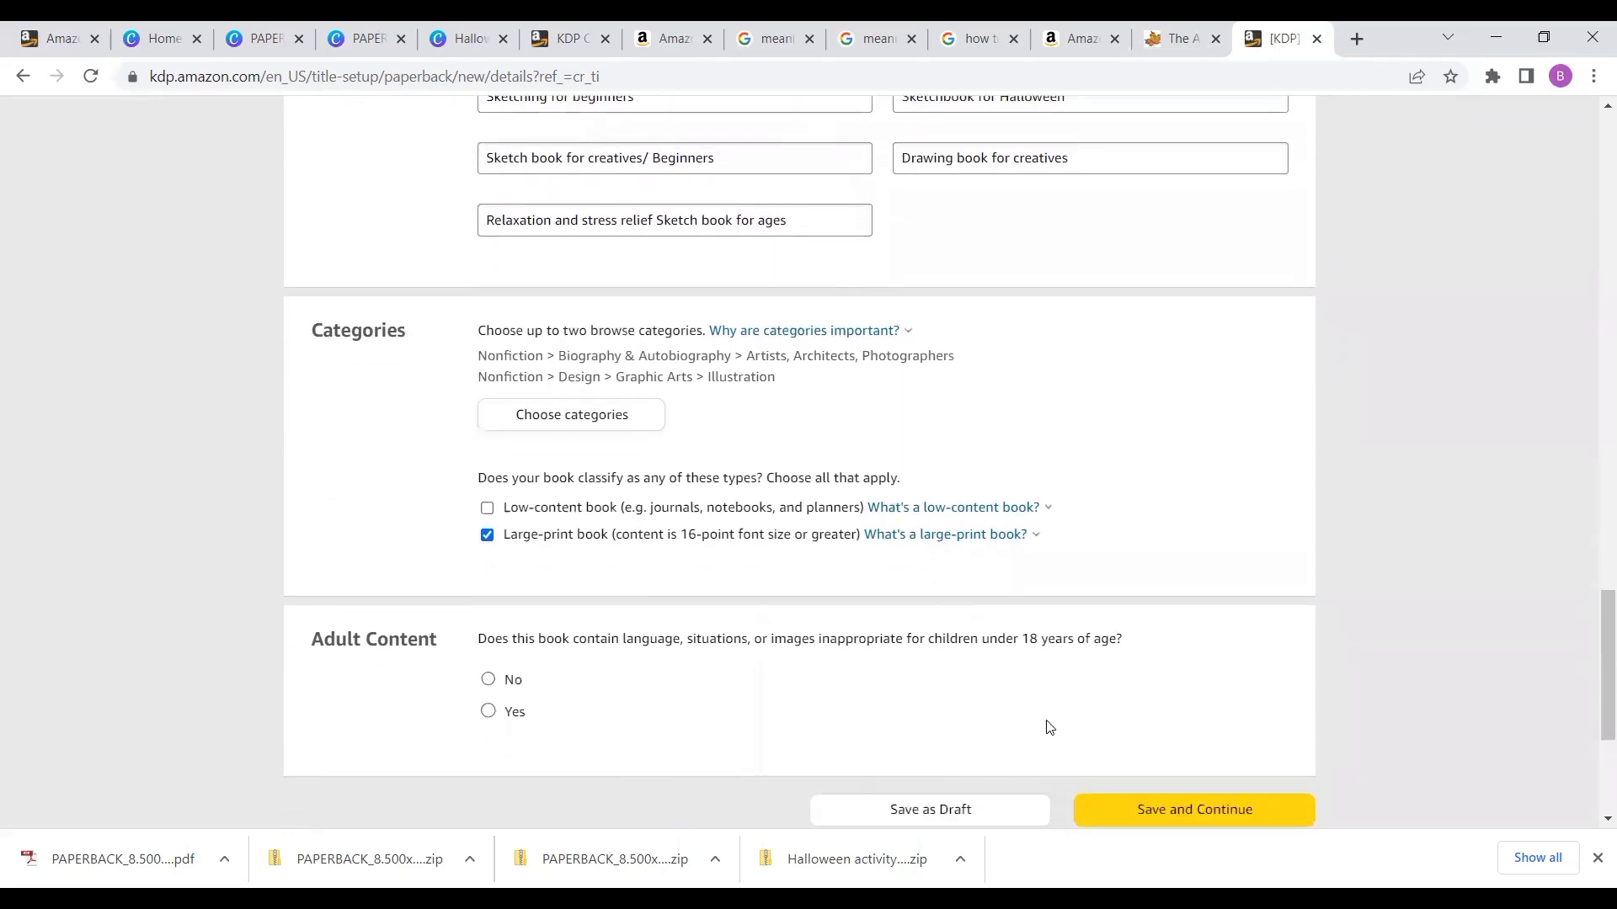
scroll(1048, 727, down, 2)
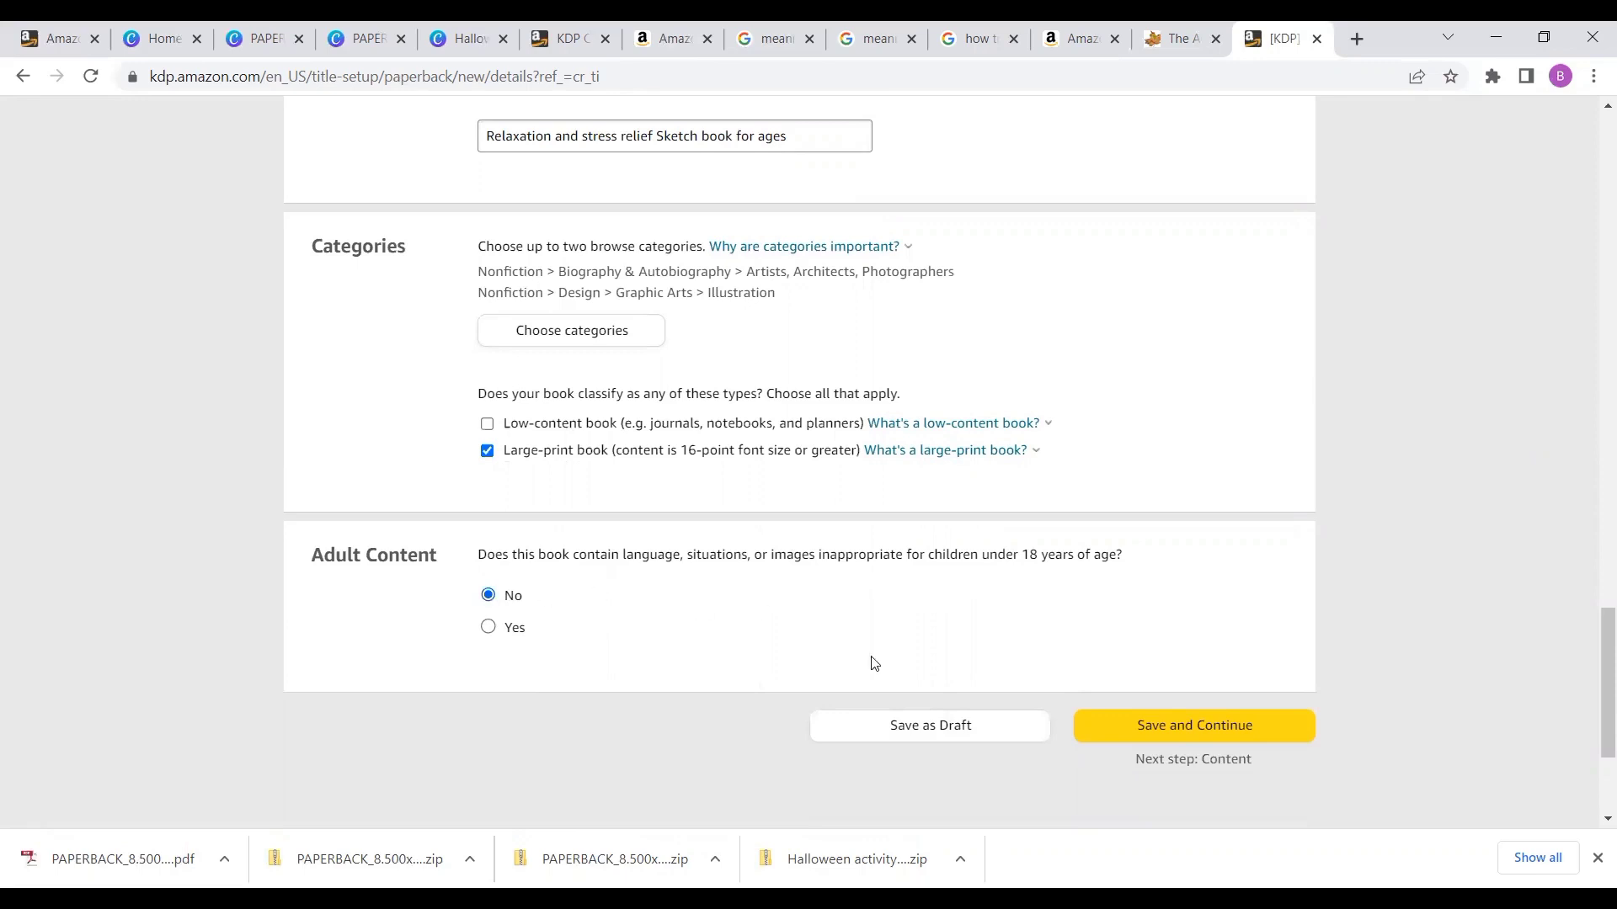
click(1147, 742)
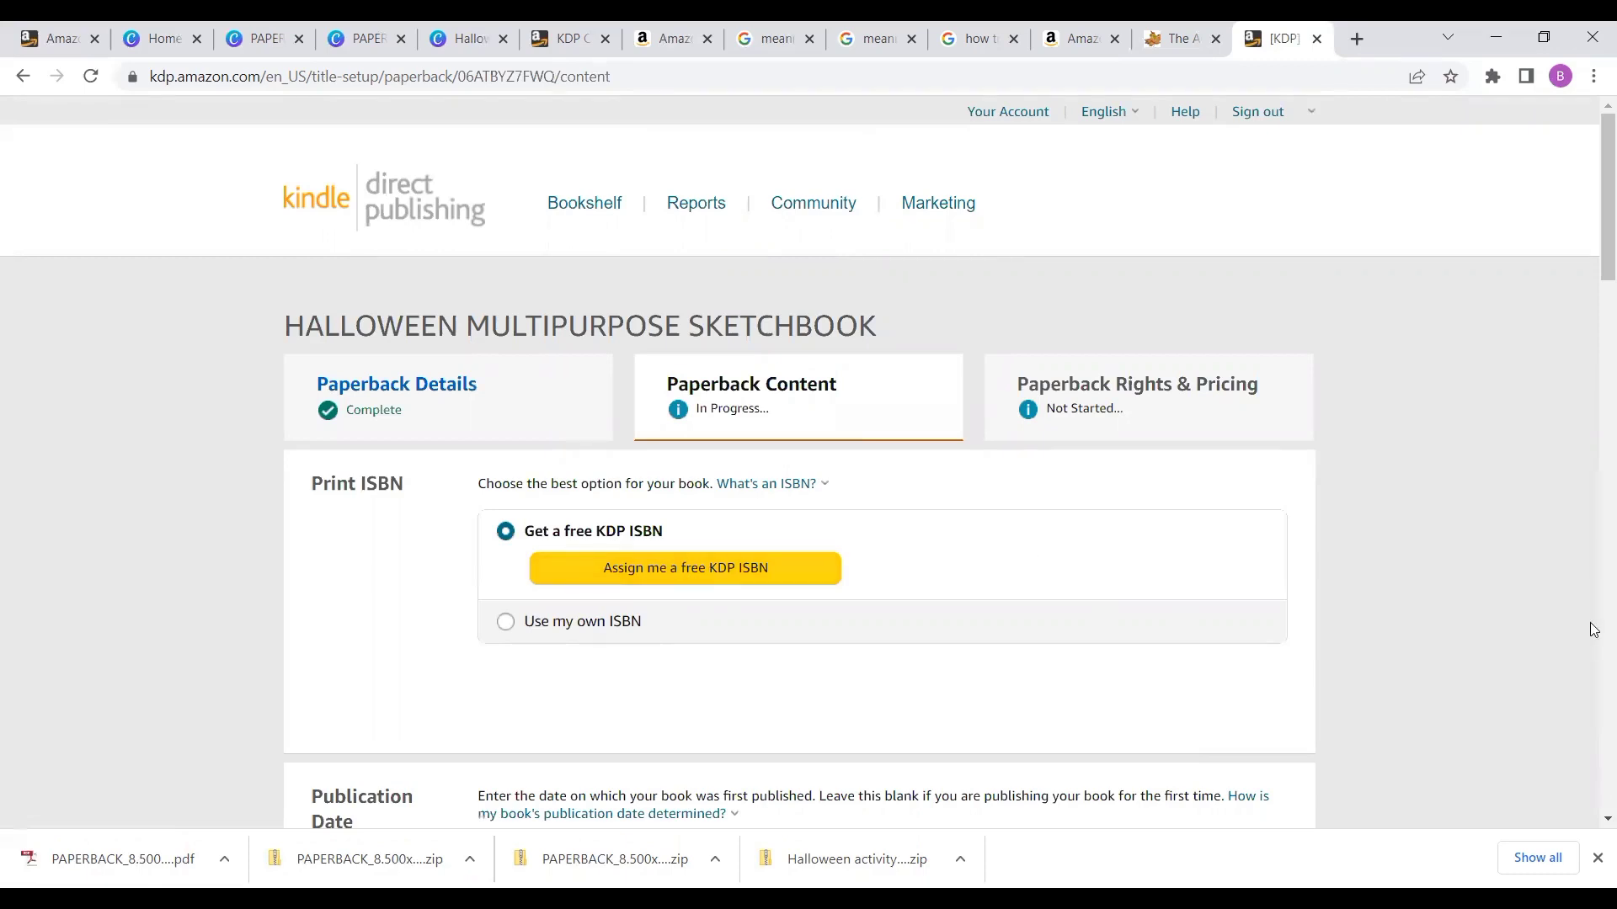
- Assign the book a free KDP ISBN
click(796, 562)
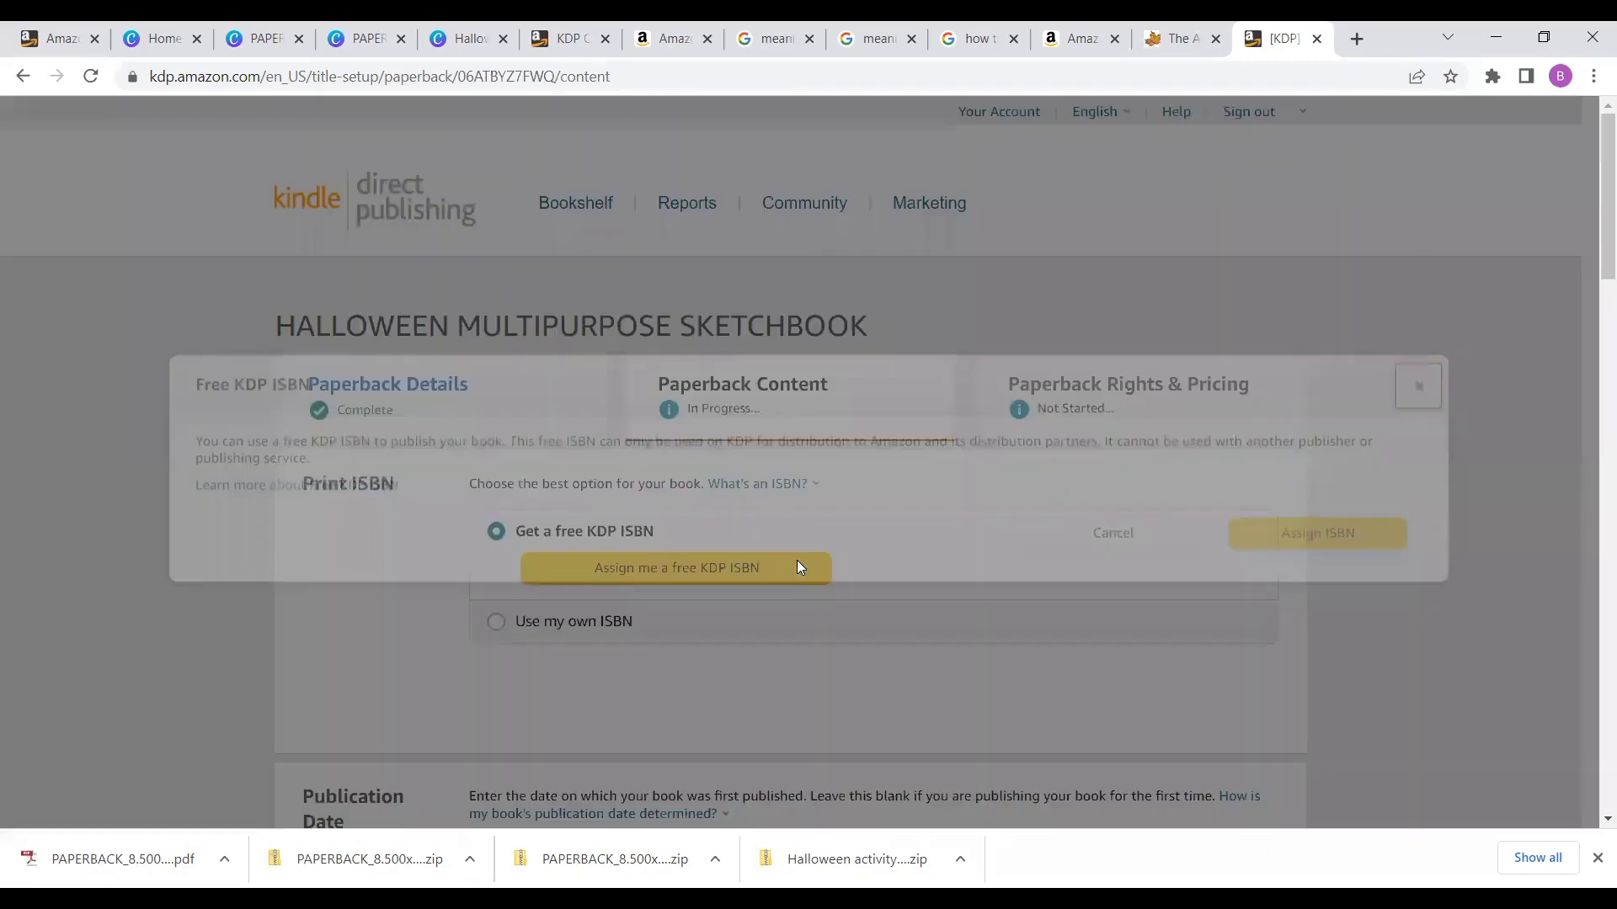
click(1306, 528)
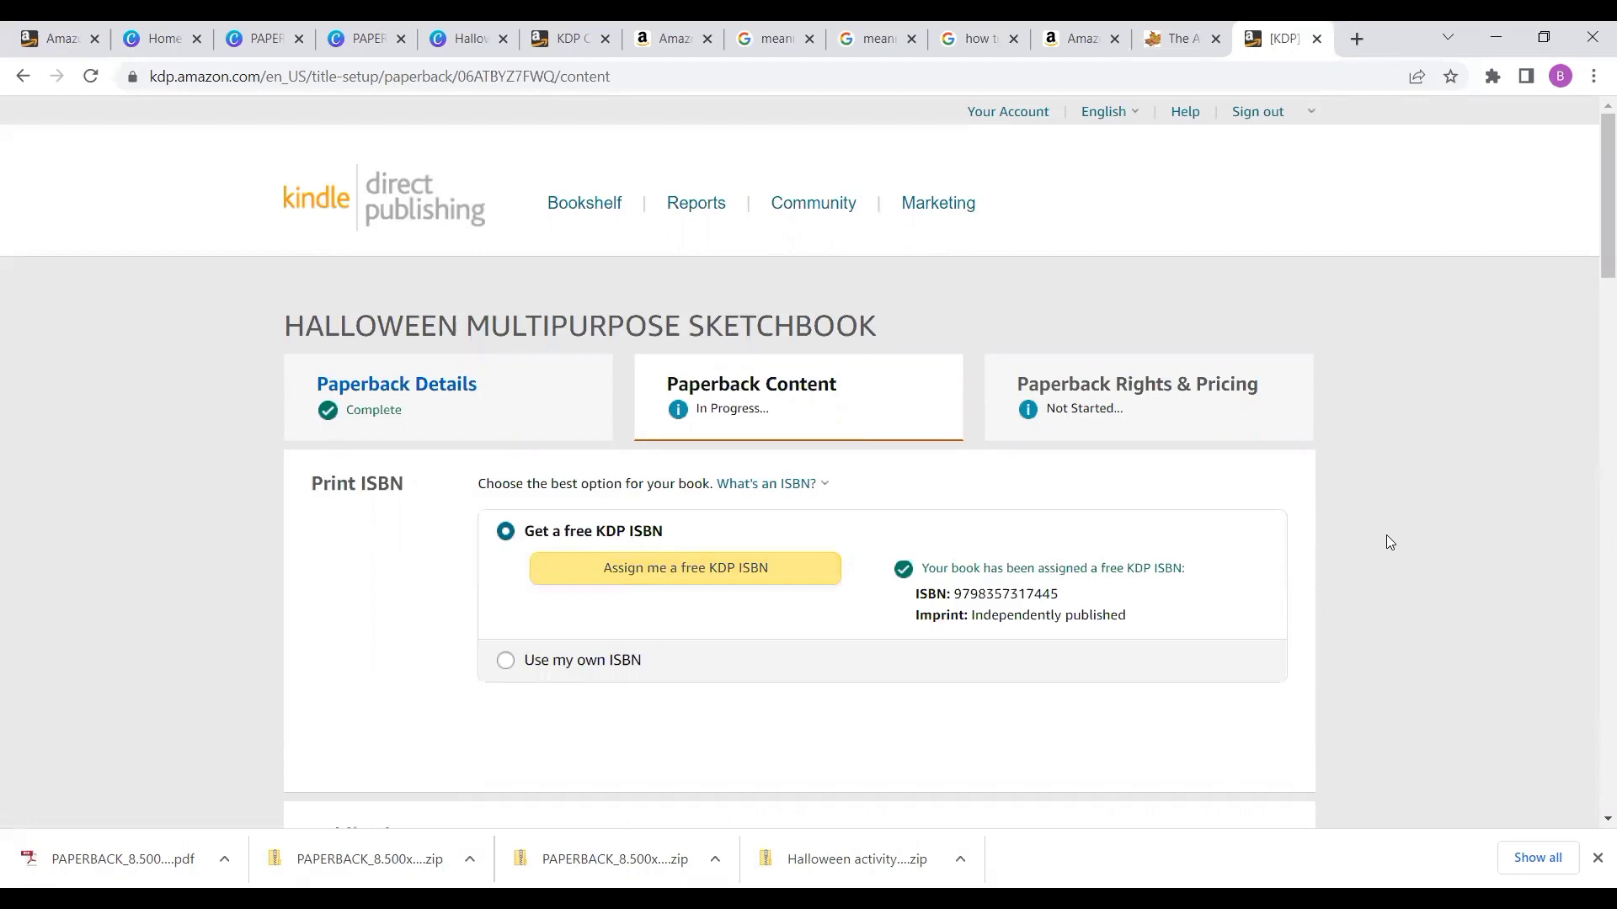
- Change the trim size to 8.5 x 11 in
scroll(1386, 535, down, 3)
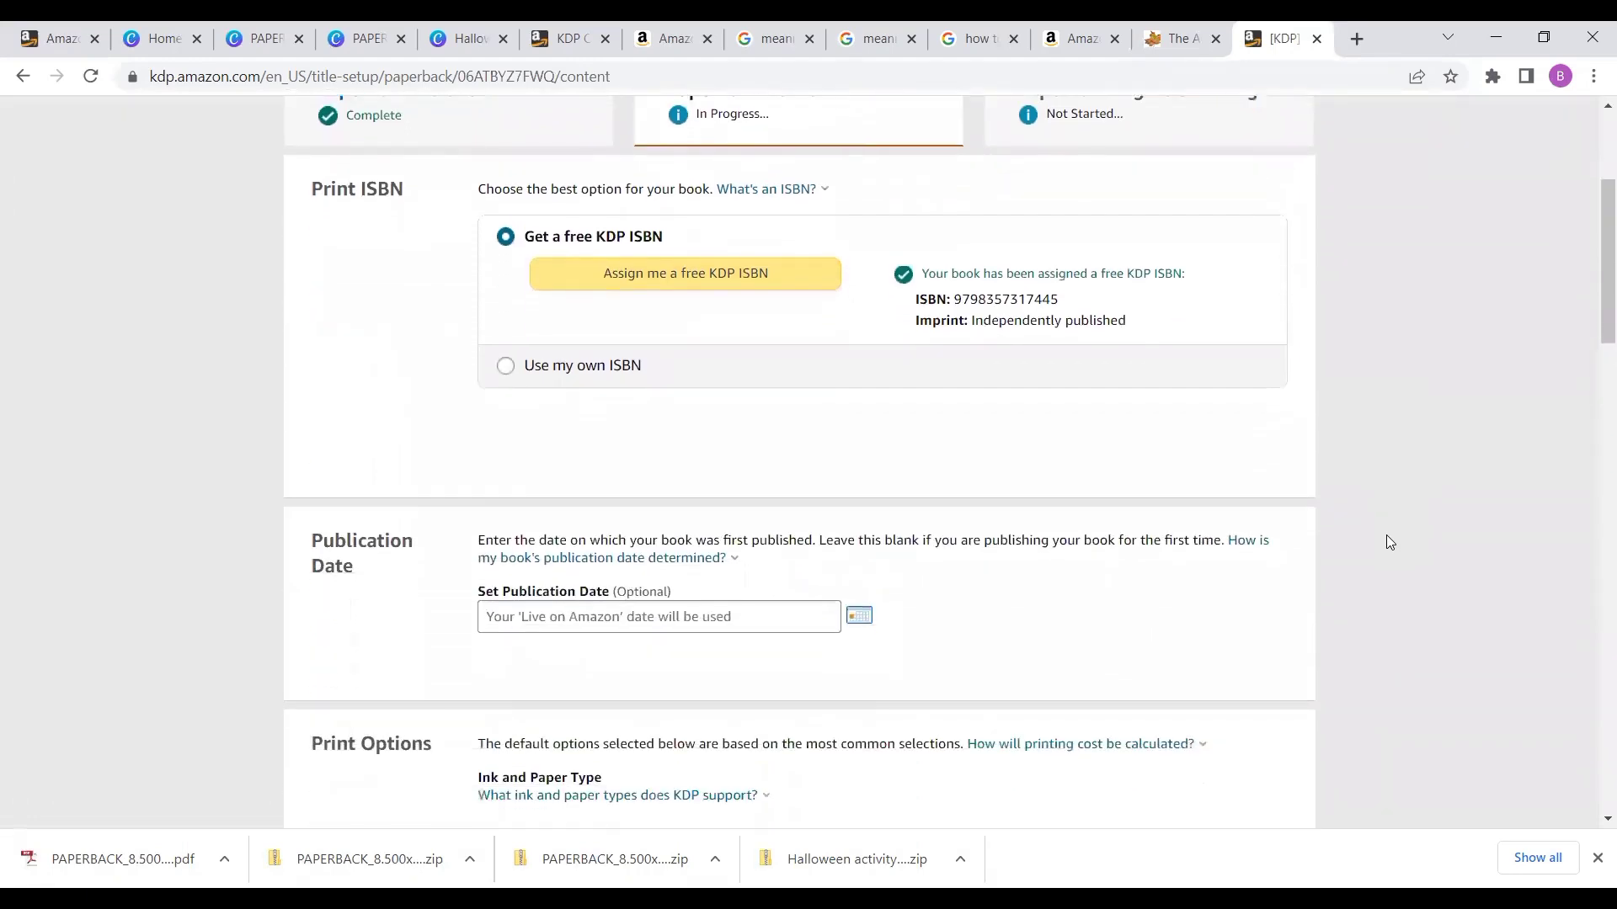
scroll(1386, 533, down, 1)
scroll(1002, 532, down, 3)
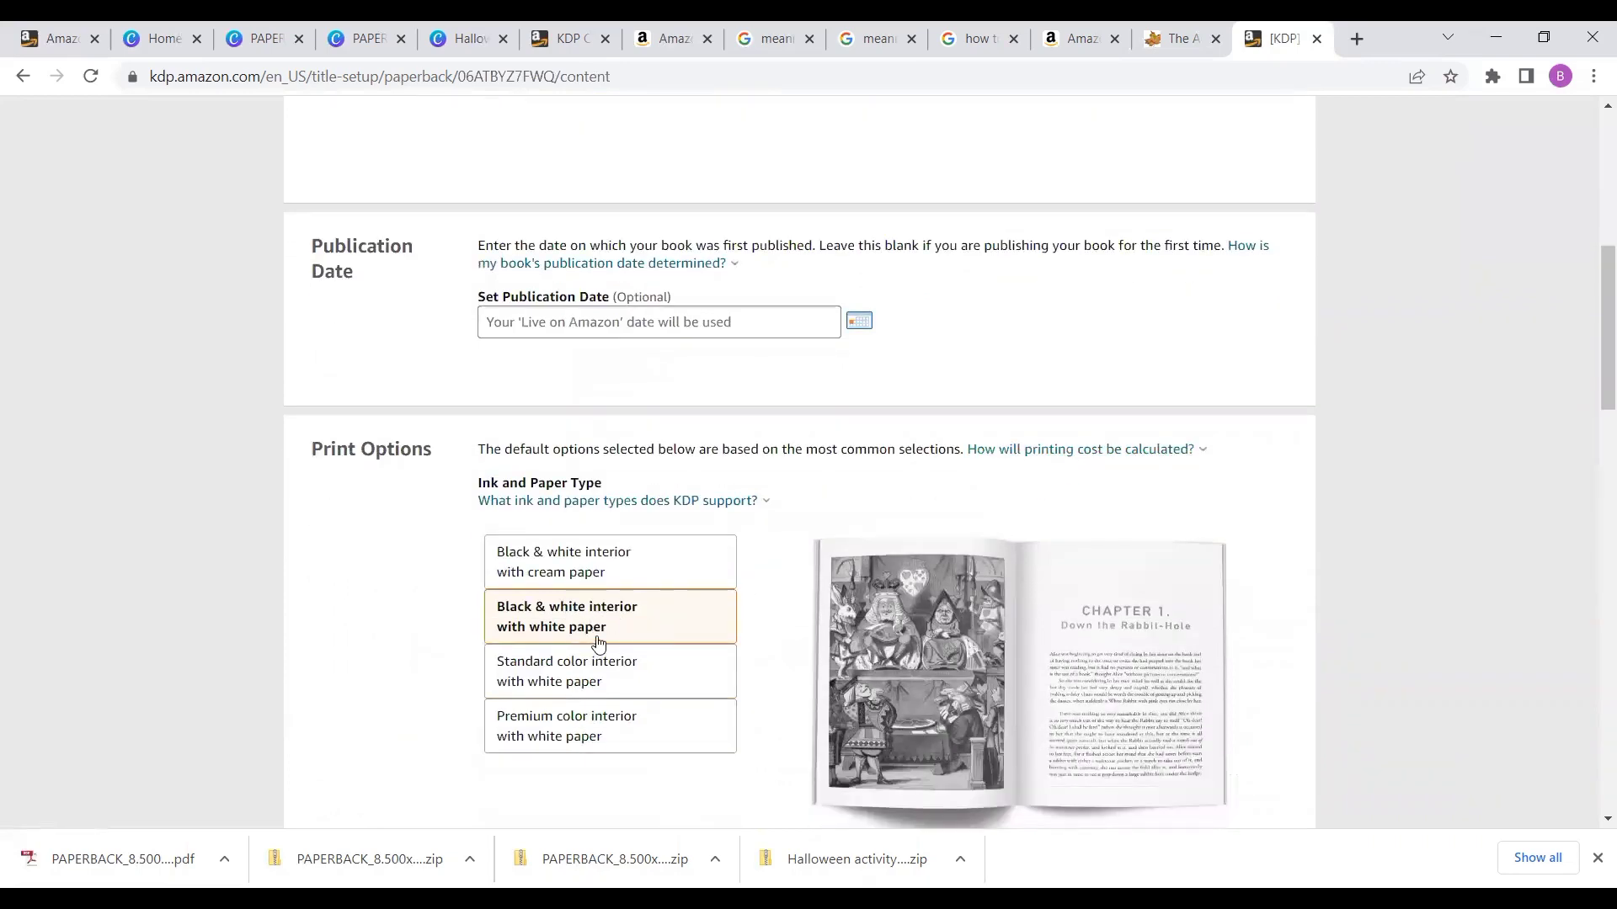
scroll(617, 637, down, 2)
scroll(617, 637, down, 3)
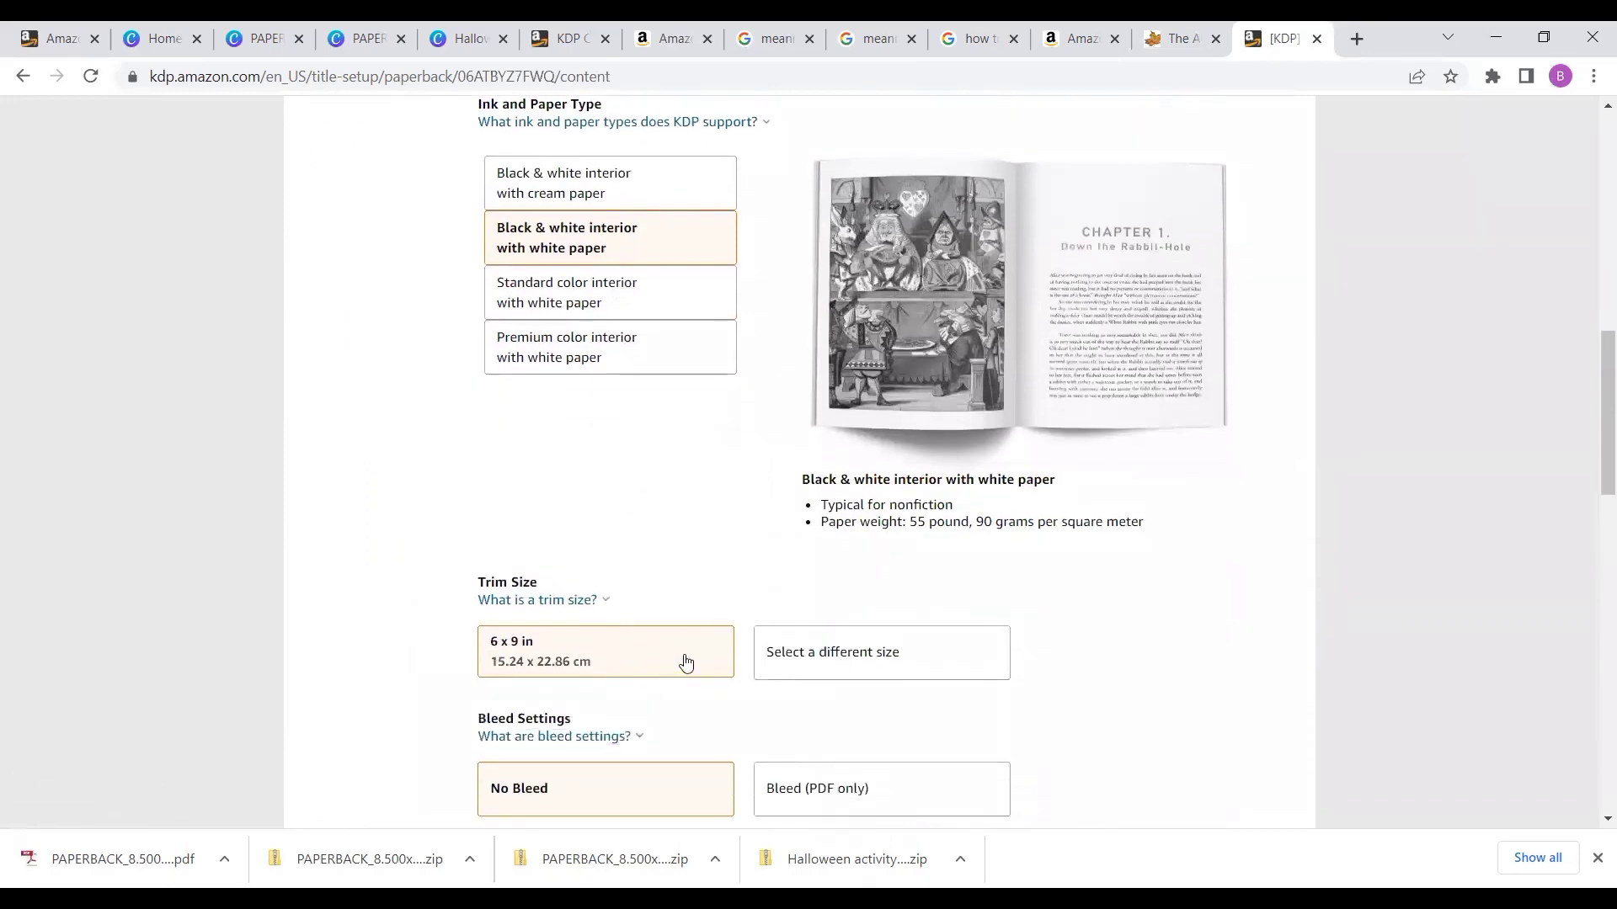
click(766, 664)
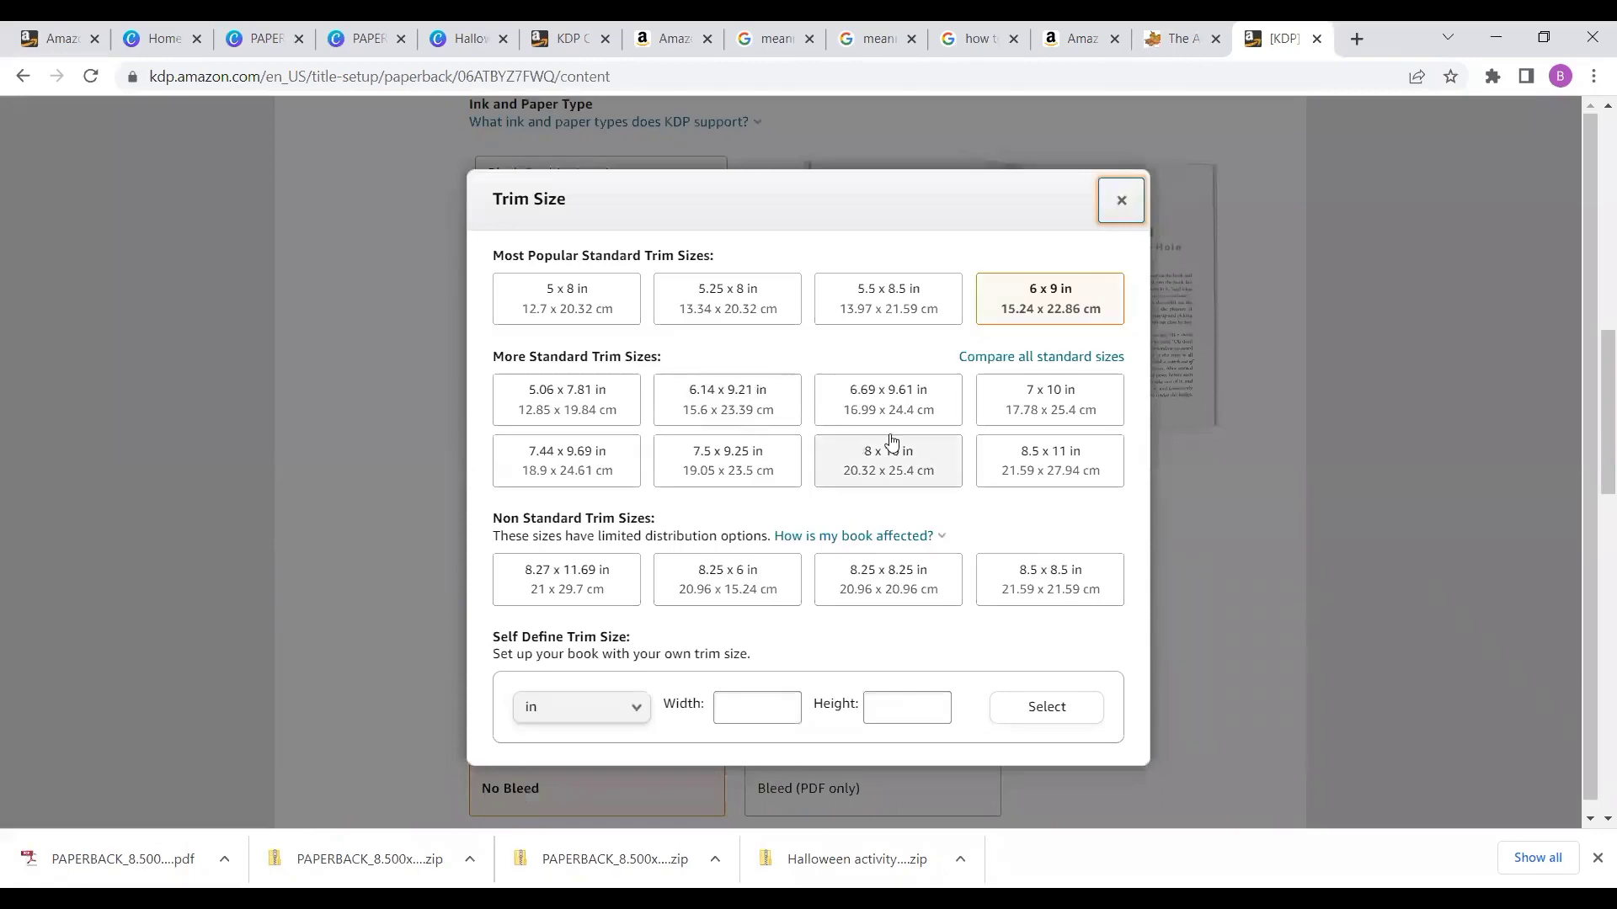
click(1051, 458)
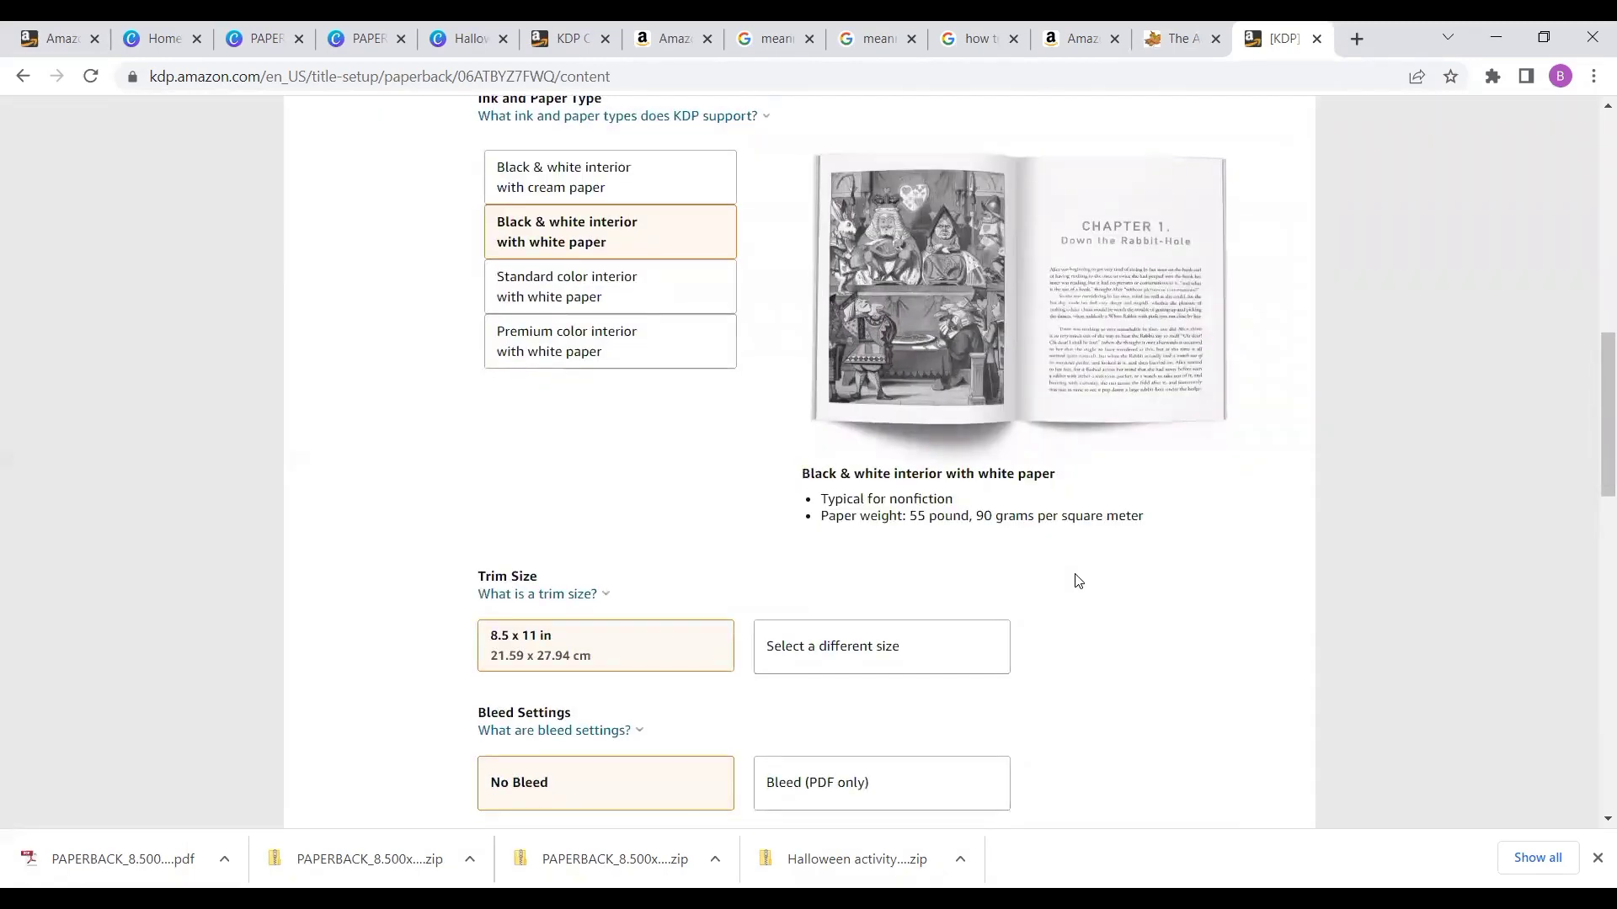
- Keep No Bleed and choose a Glossy cover finish
scroll(1074, 579, down, 2)
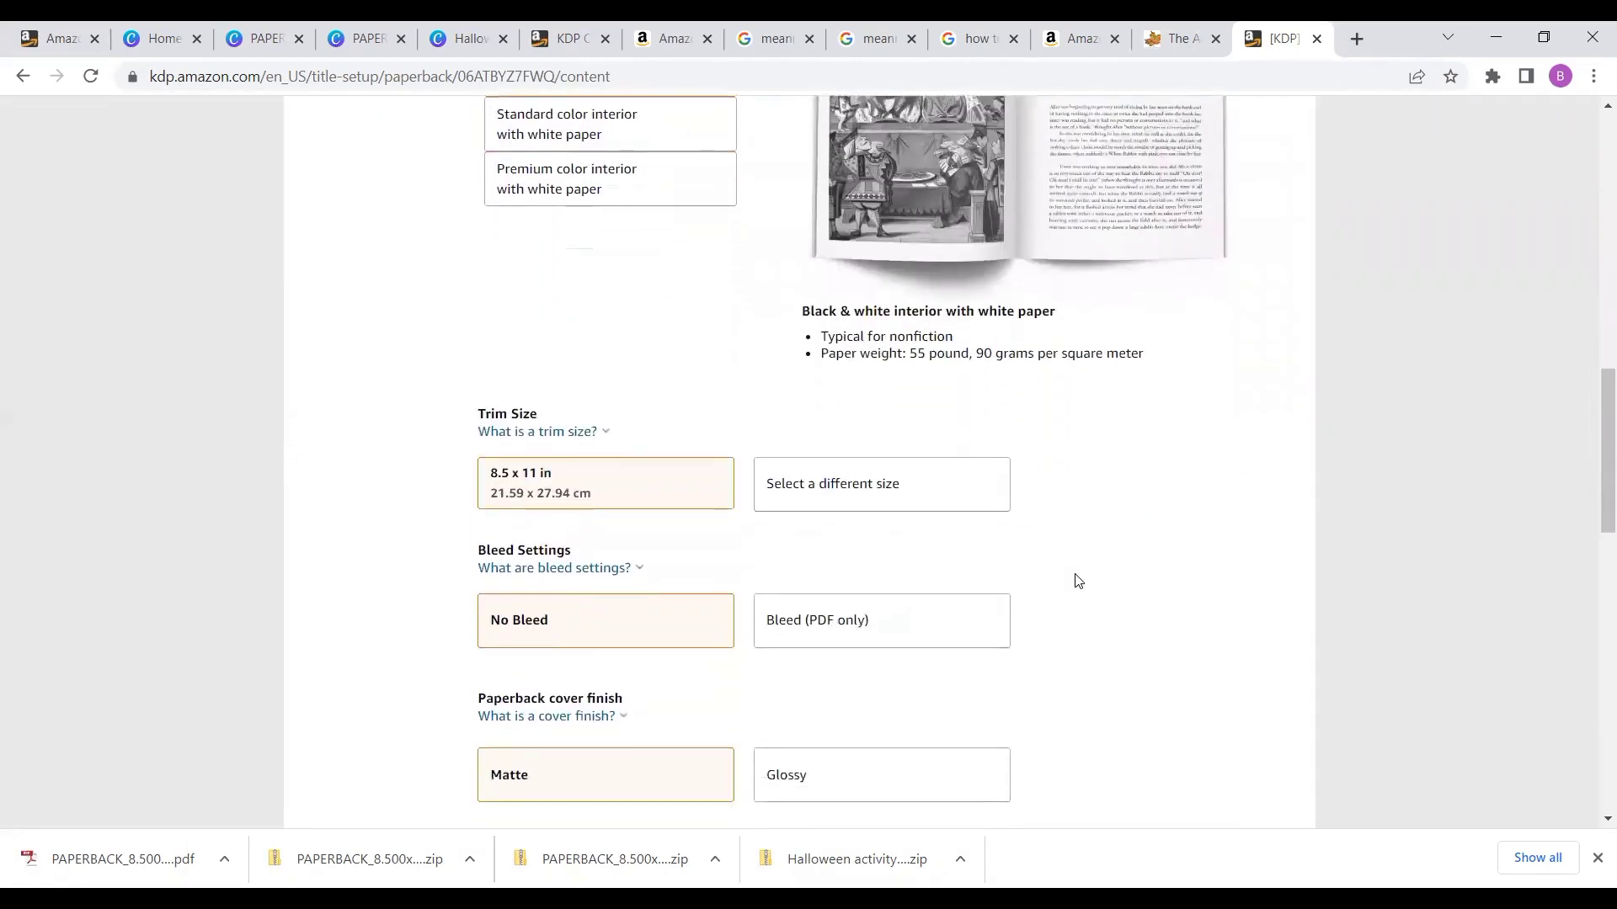
click(657, 605)
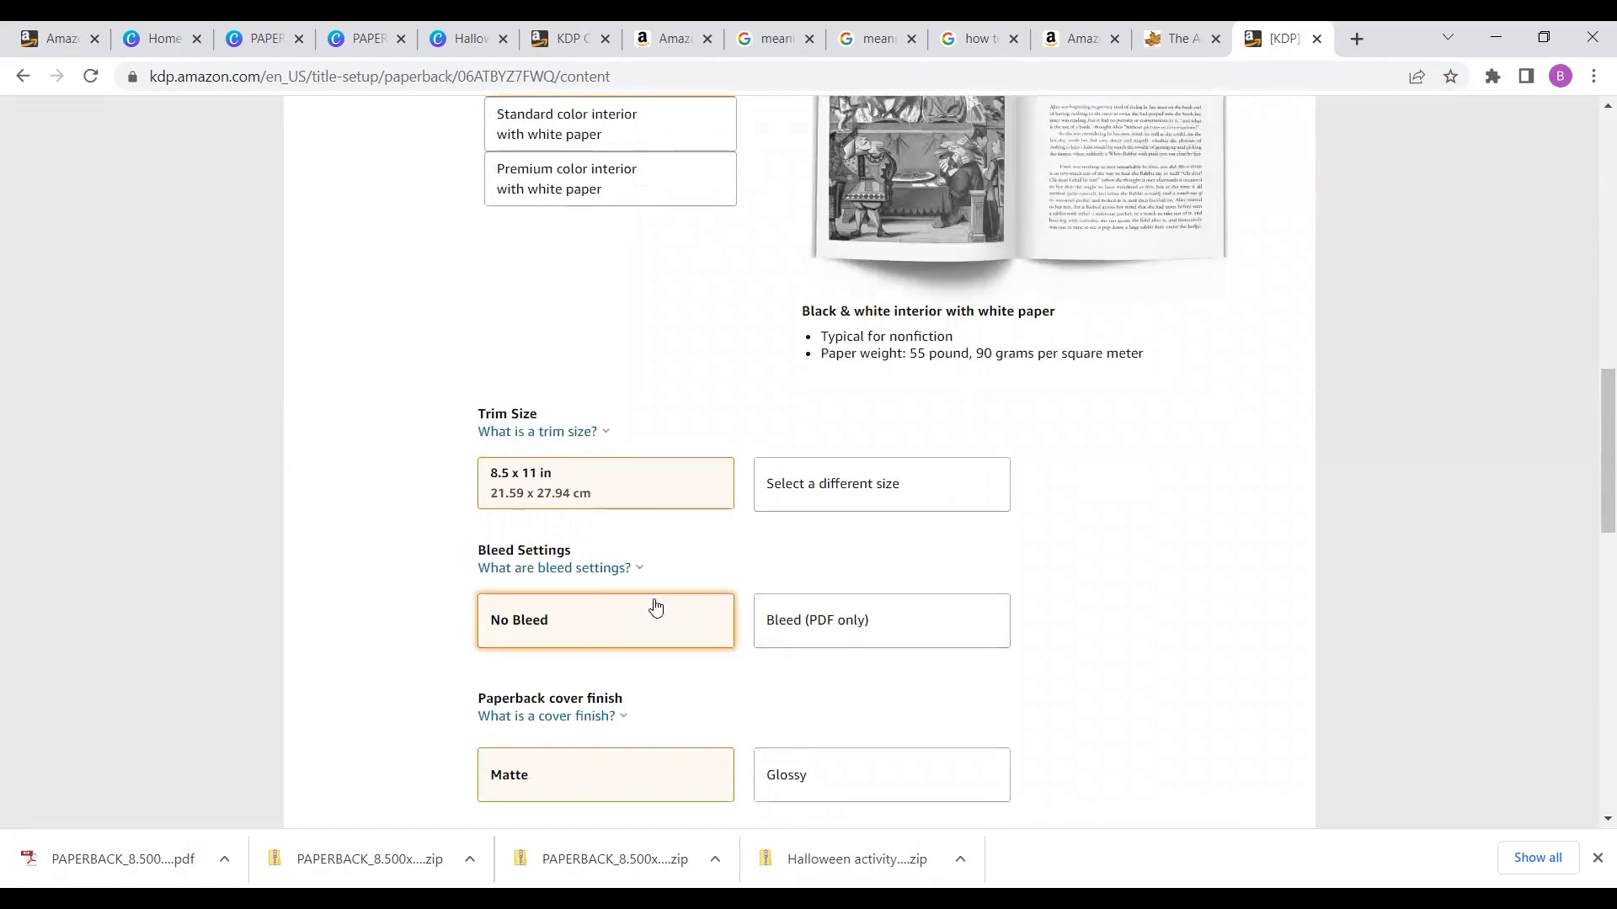
click(760, 781)
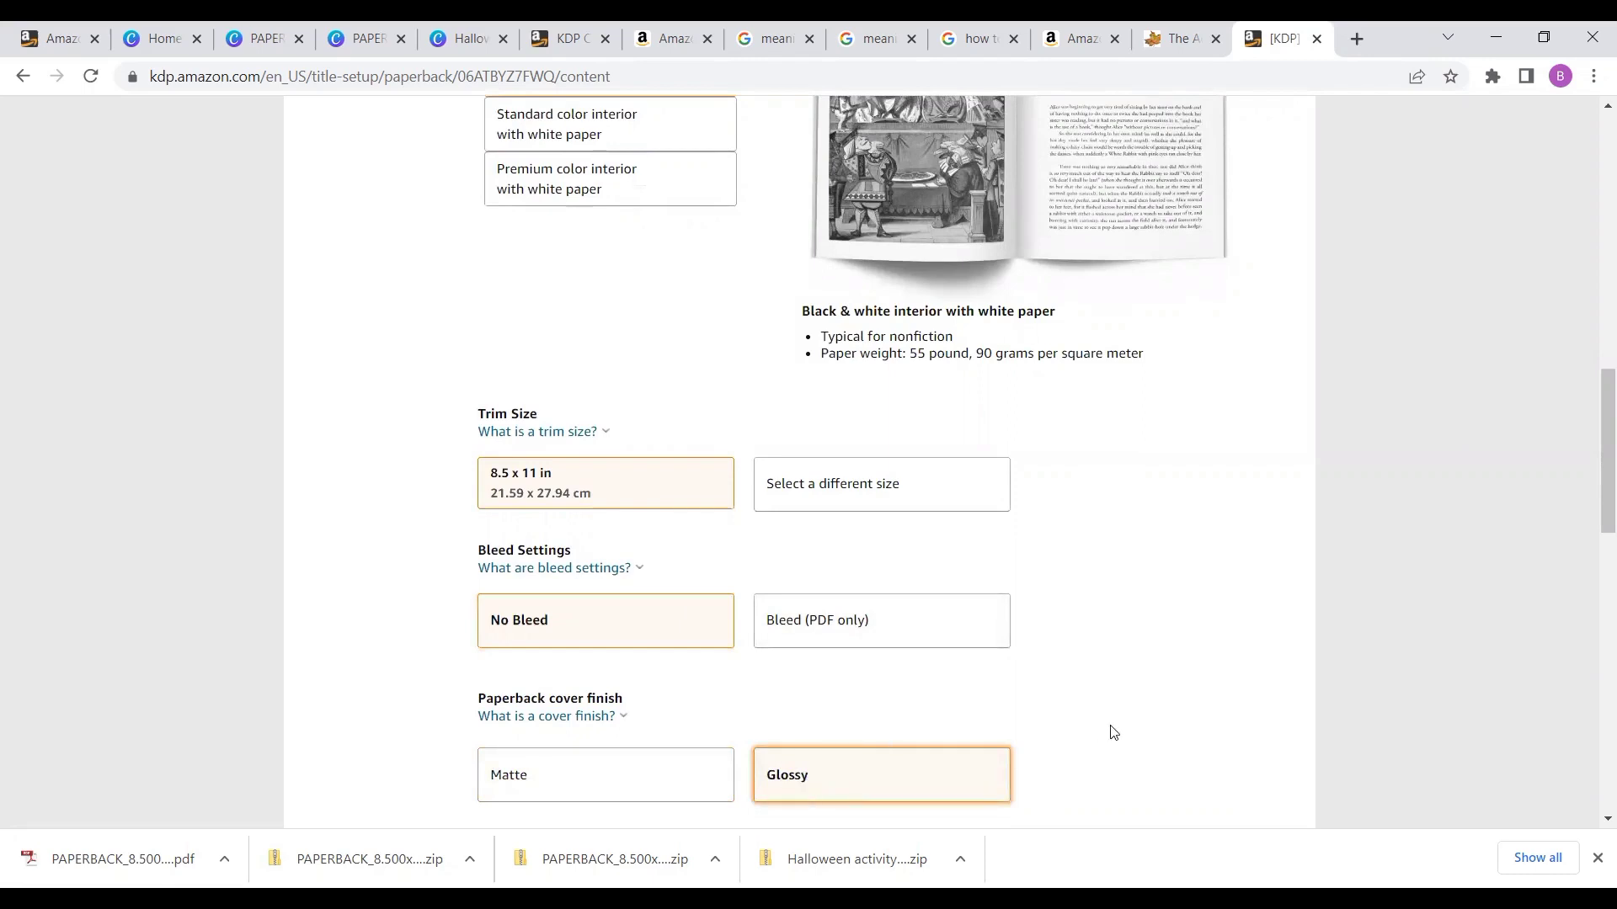
- Upload the manuscript Halloween_sketchbook_color_8.5X11_100p.pdf from the Downloads folder
scroll(1114, 733, down, 4)
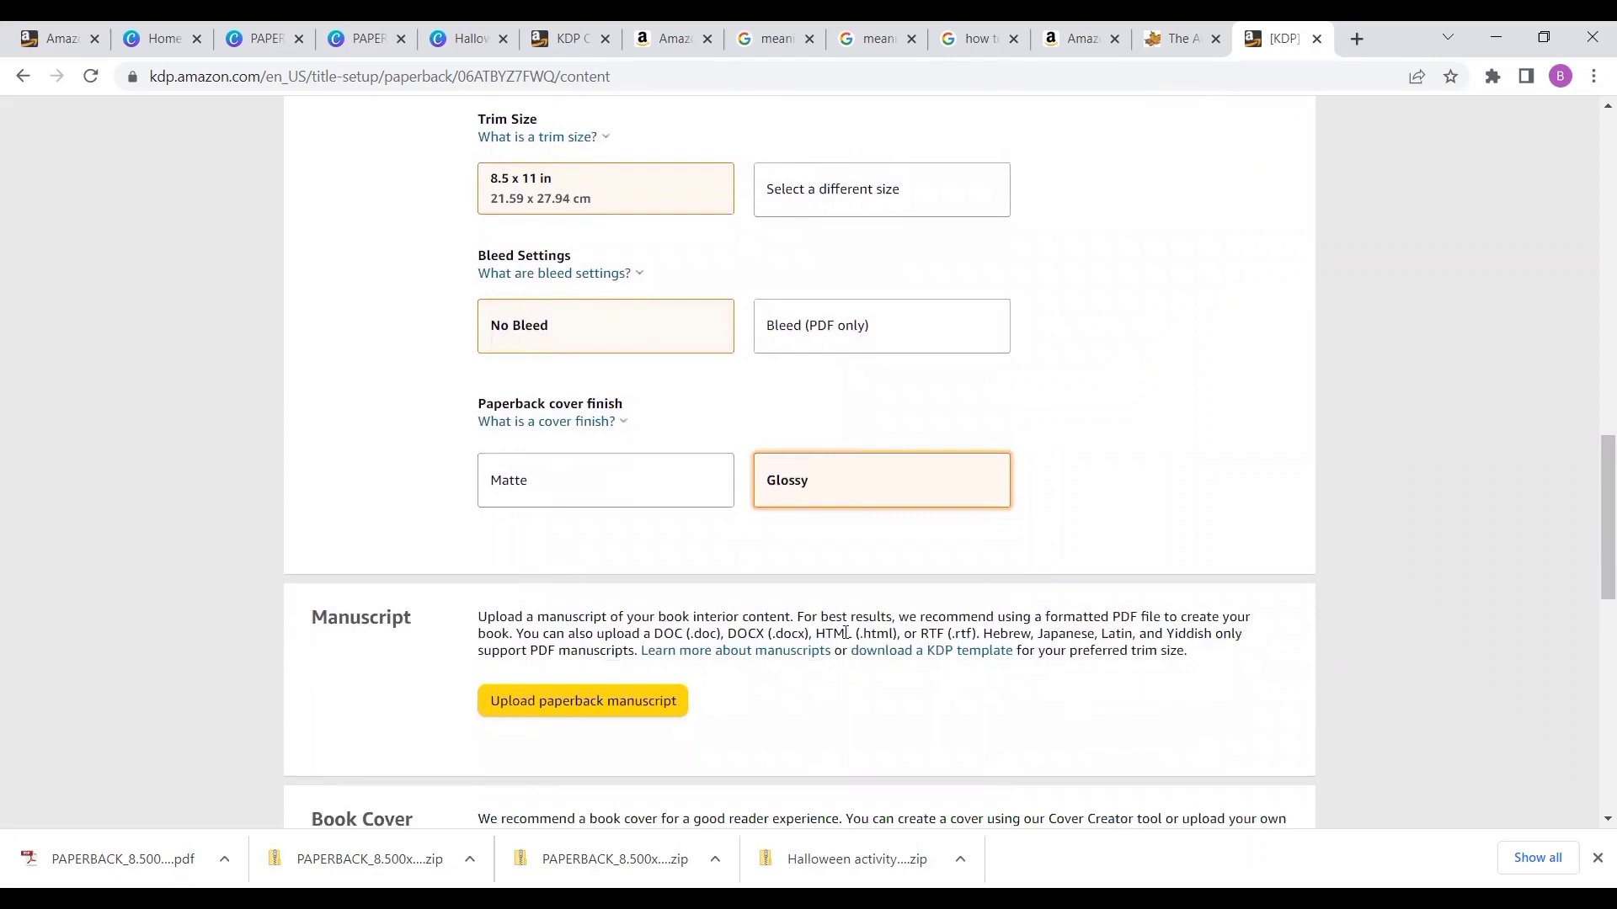
click(616, 699)
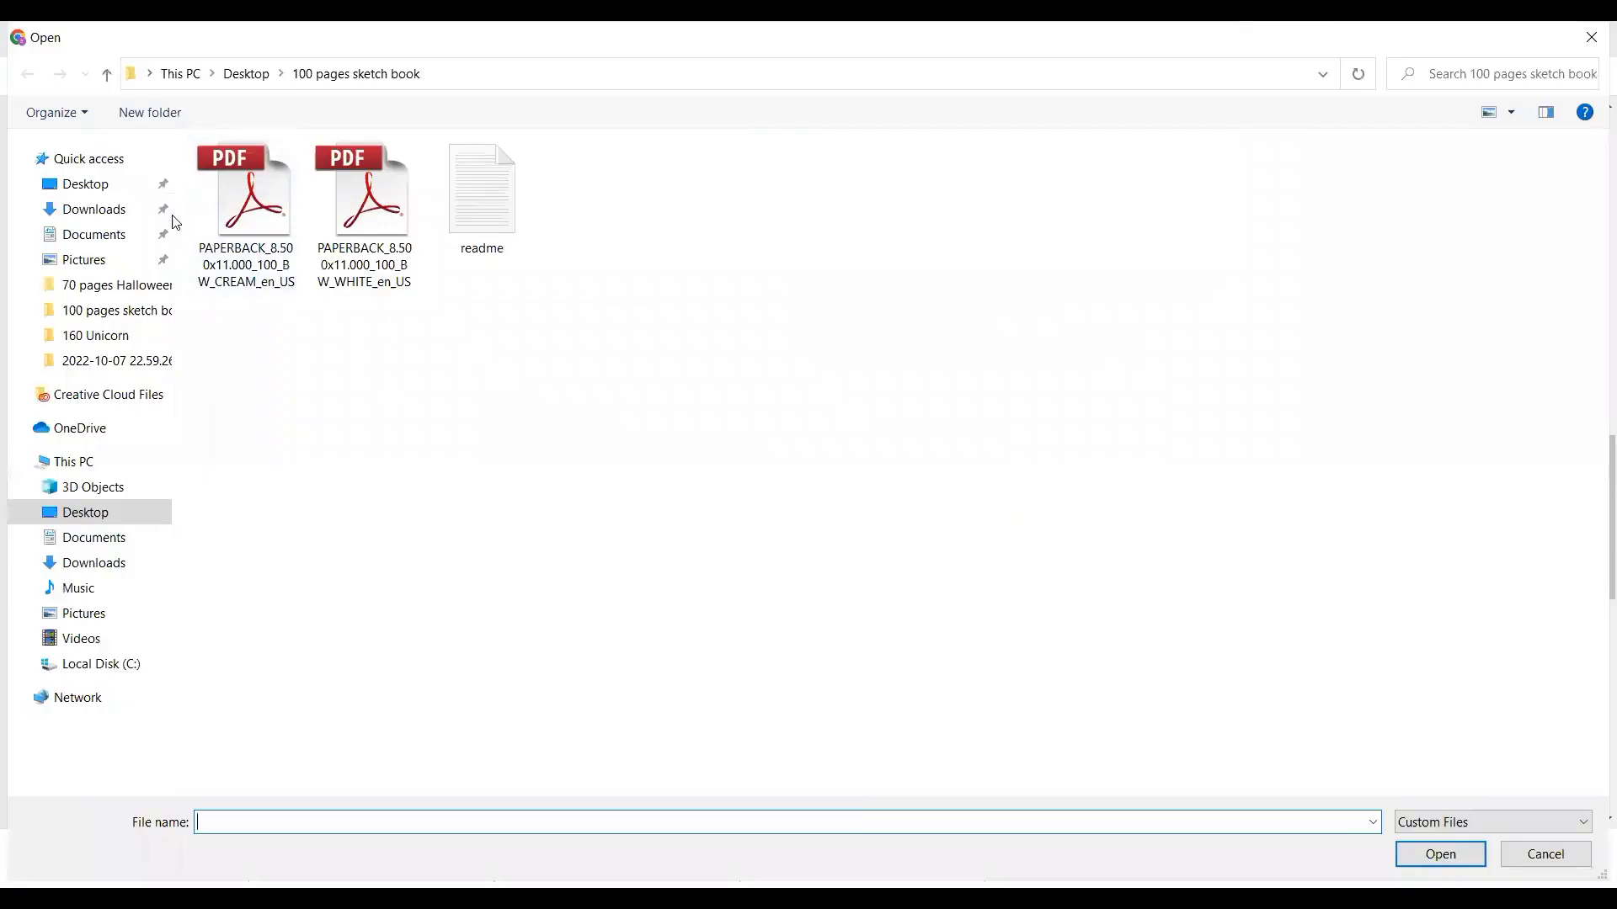
click(99, 209)
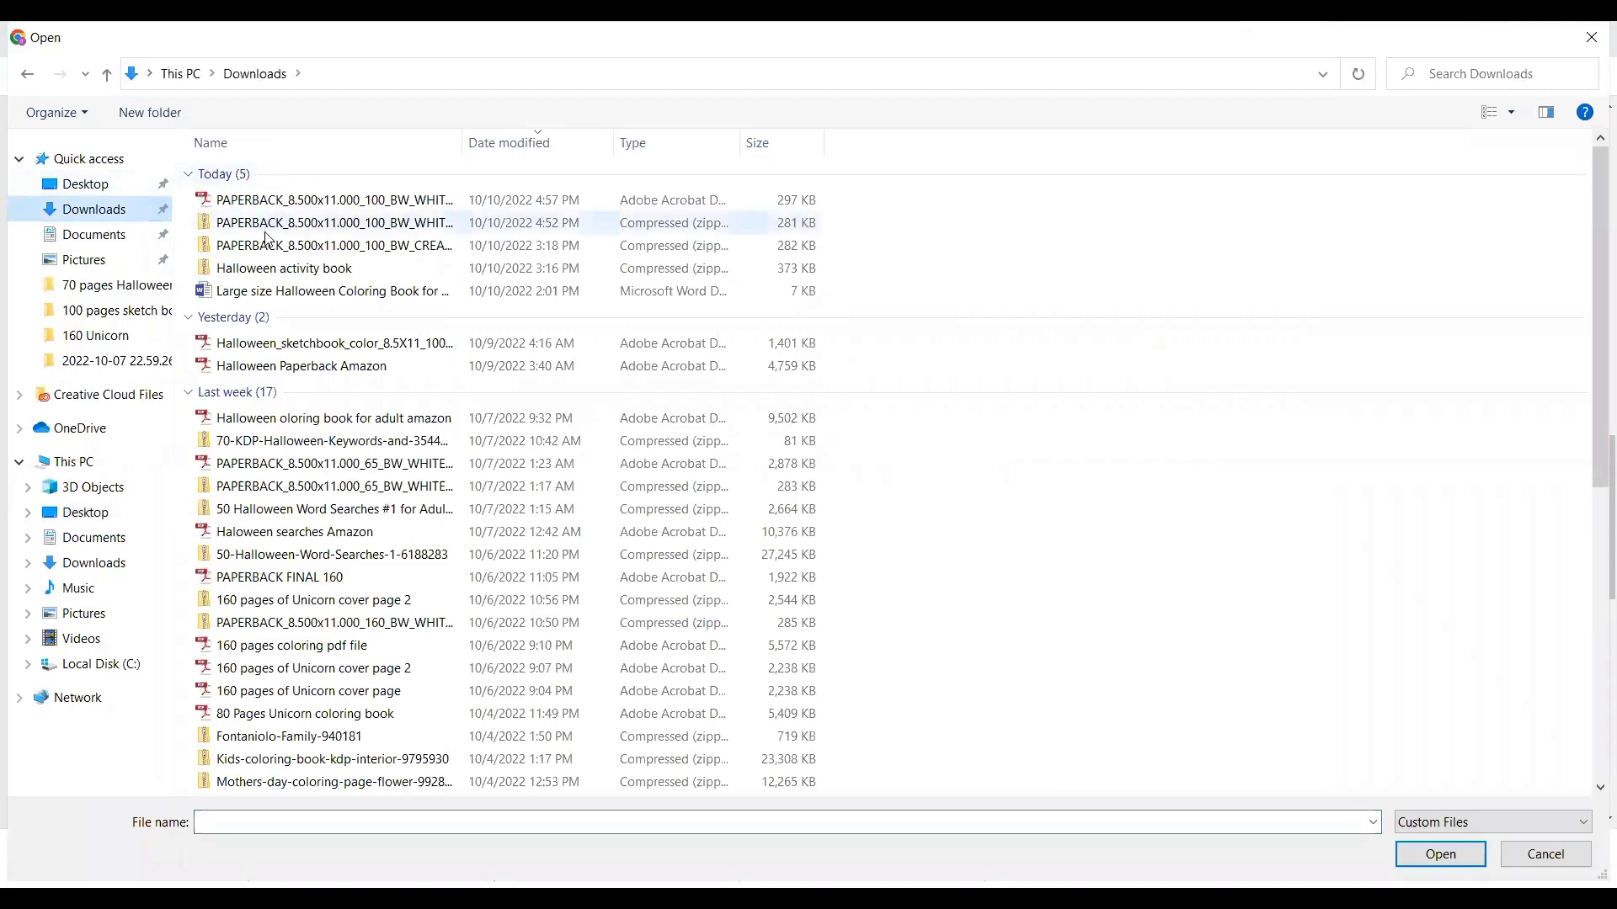
click(289, 343)
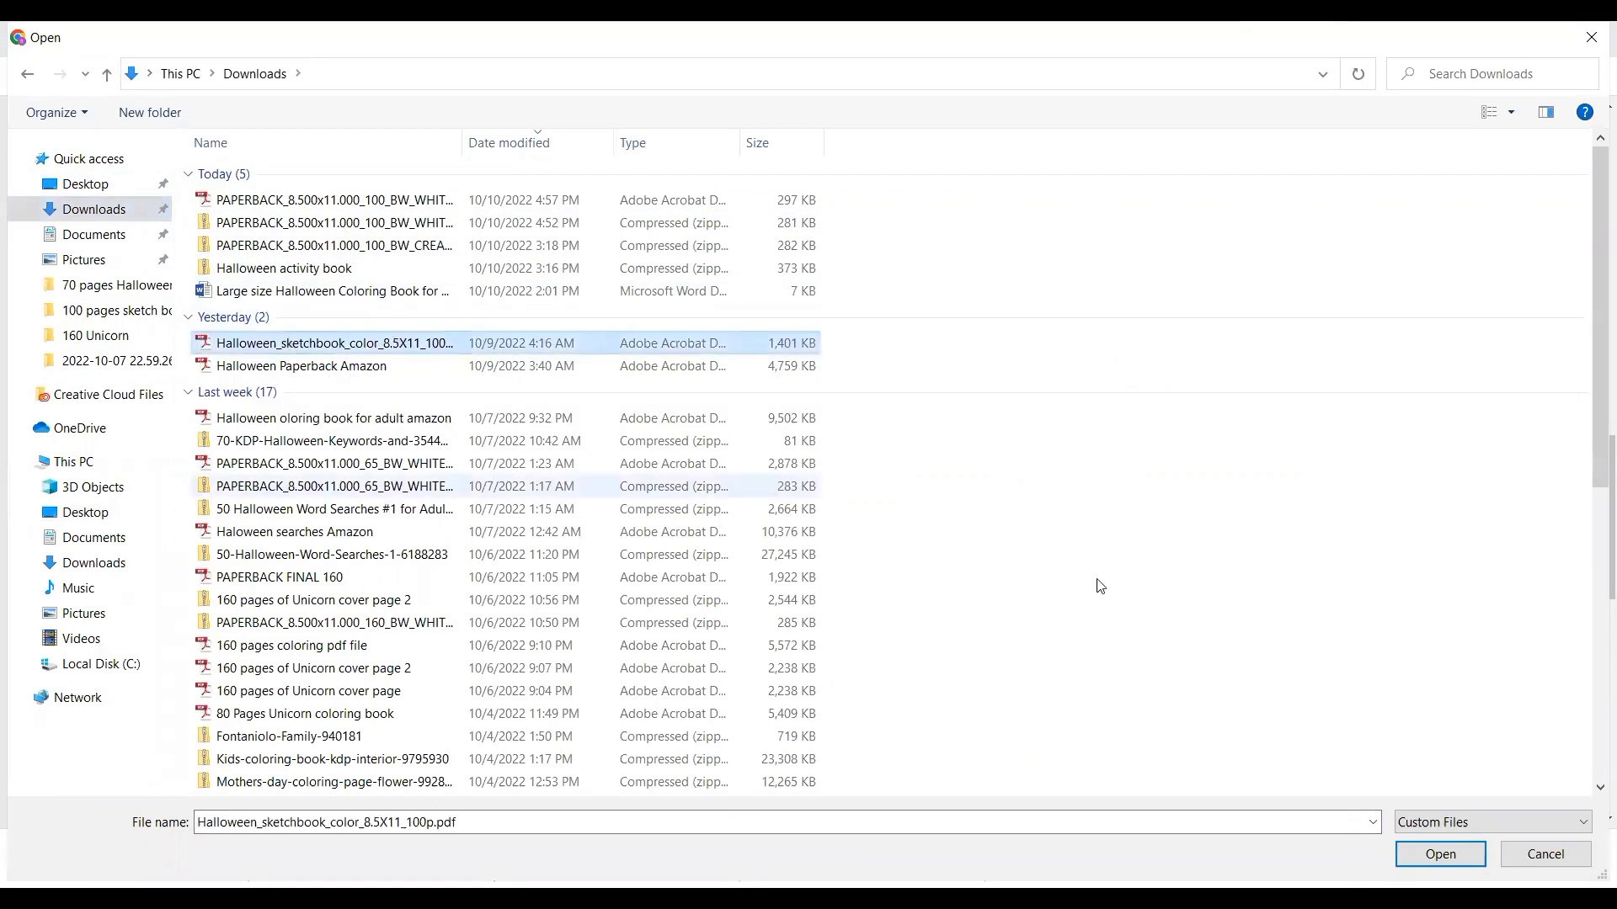
click(1442, 856)
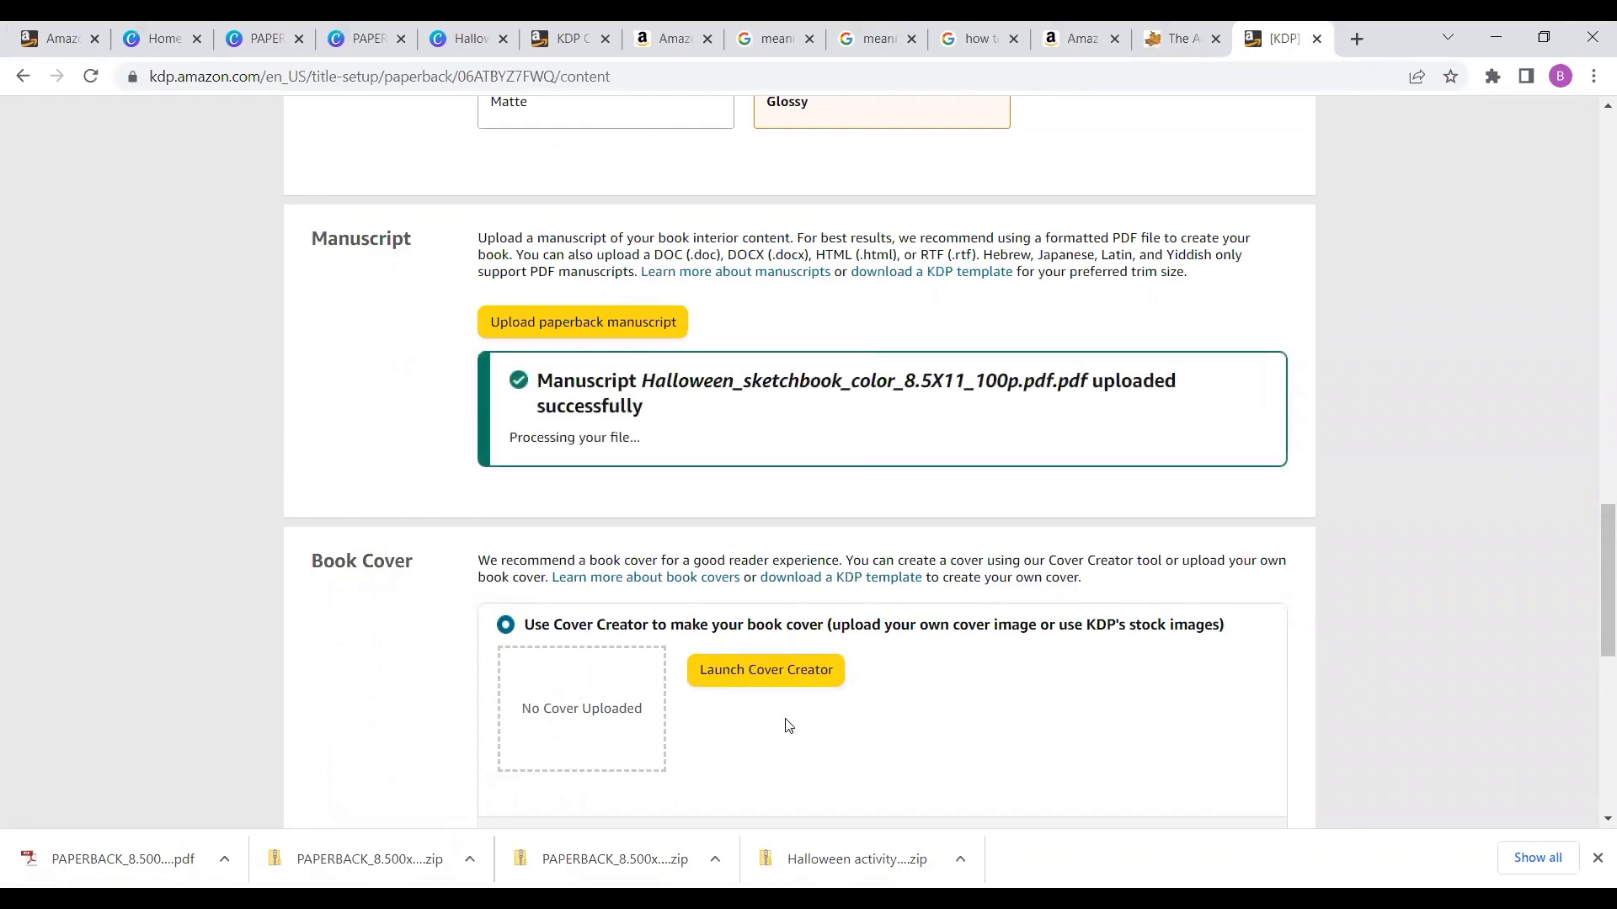
- Choose to upload an existing print-ready cover and upload PAPERBACK_8.500x11.000_100_BW_WHITE_en_US.pdf
scroll(788, 726, down, 1)
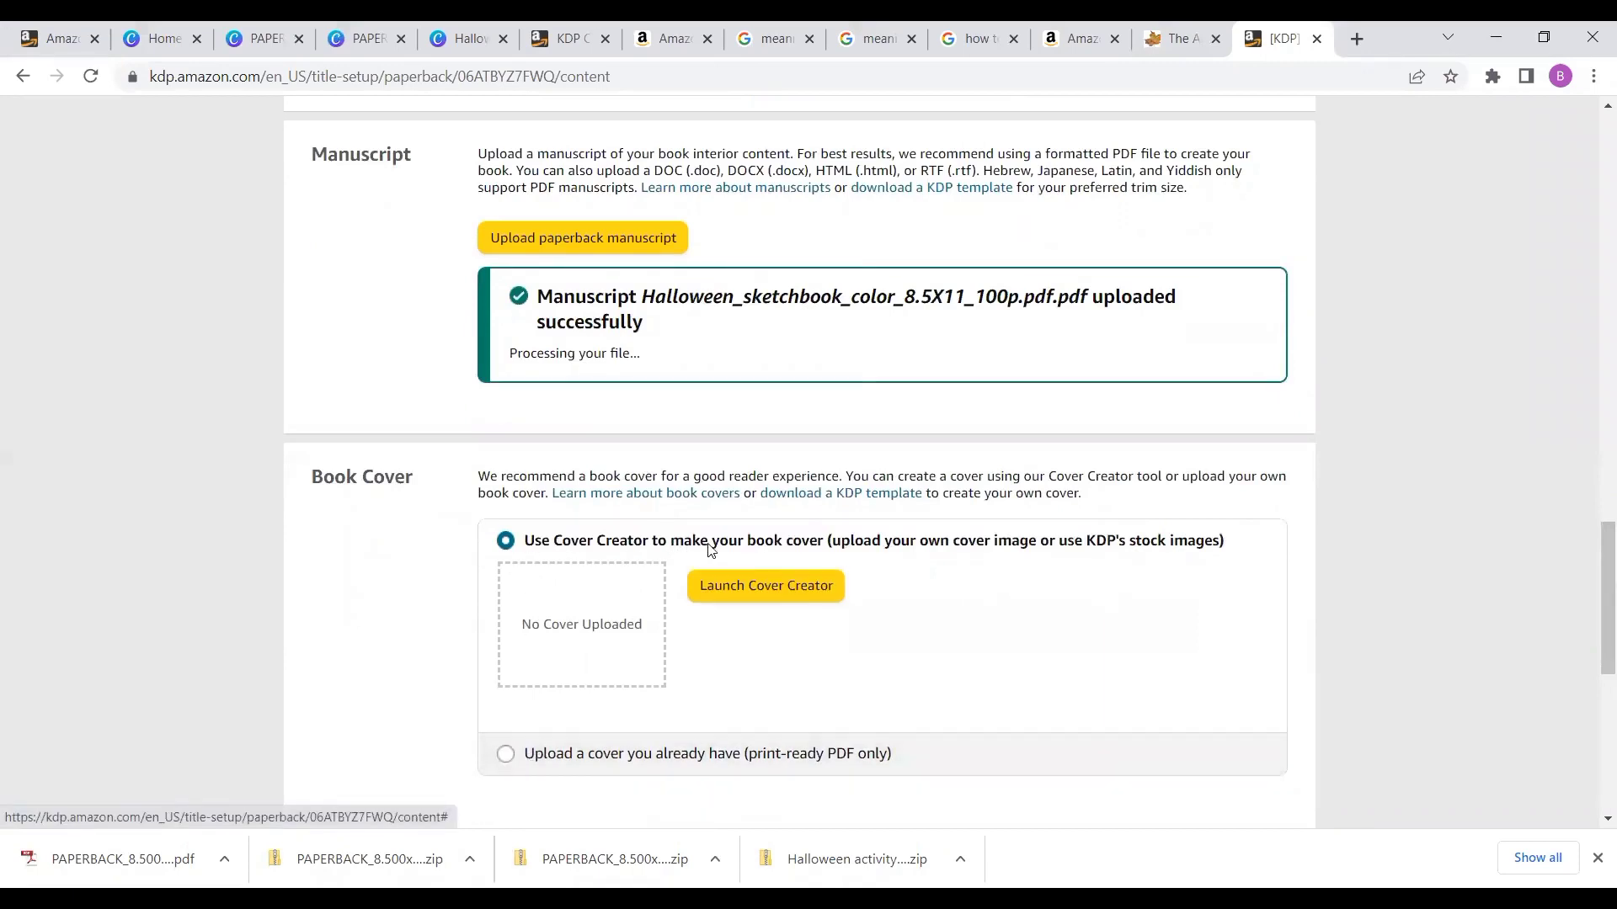
click(507, 753)
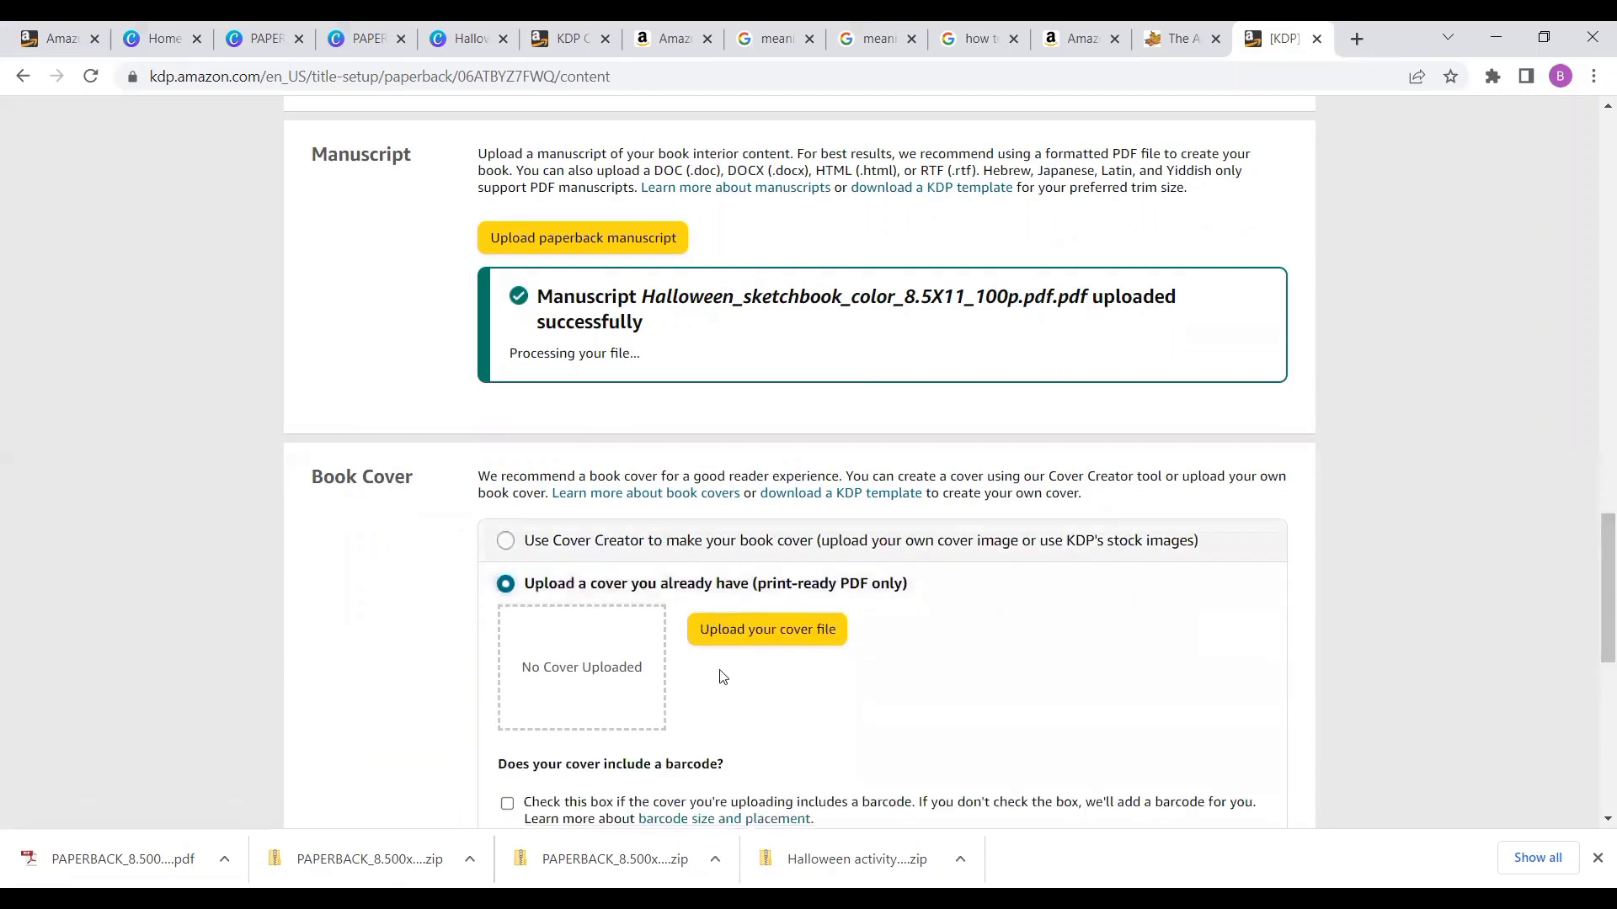
click(765, 638)
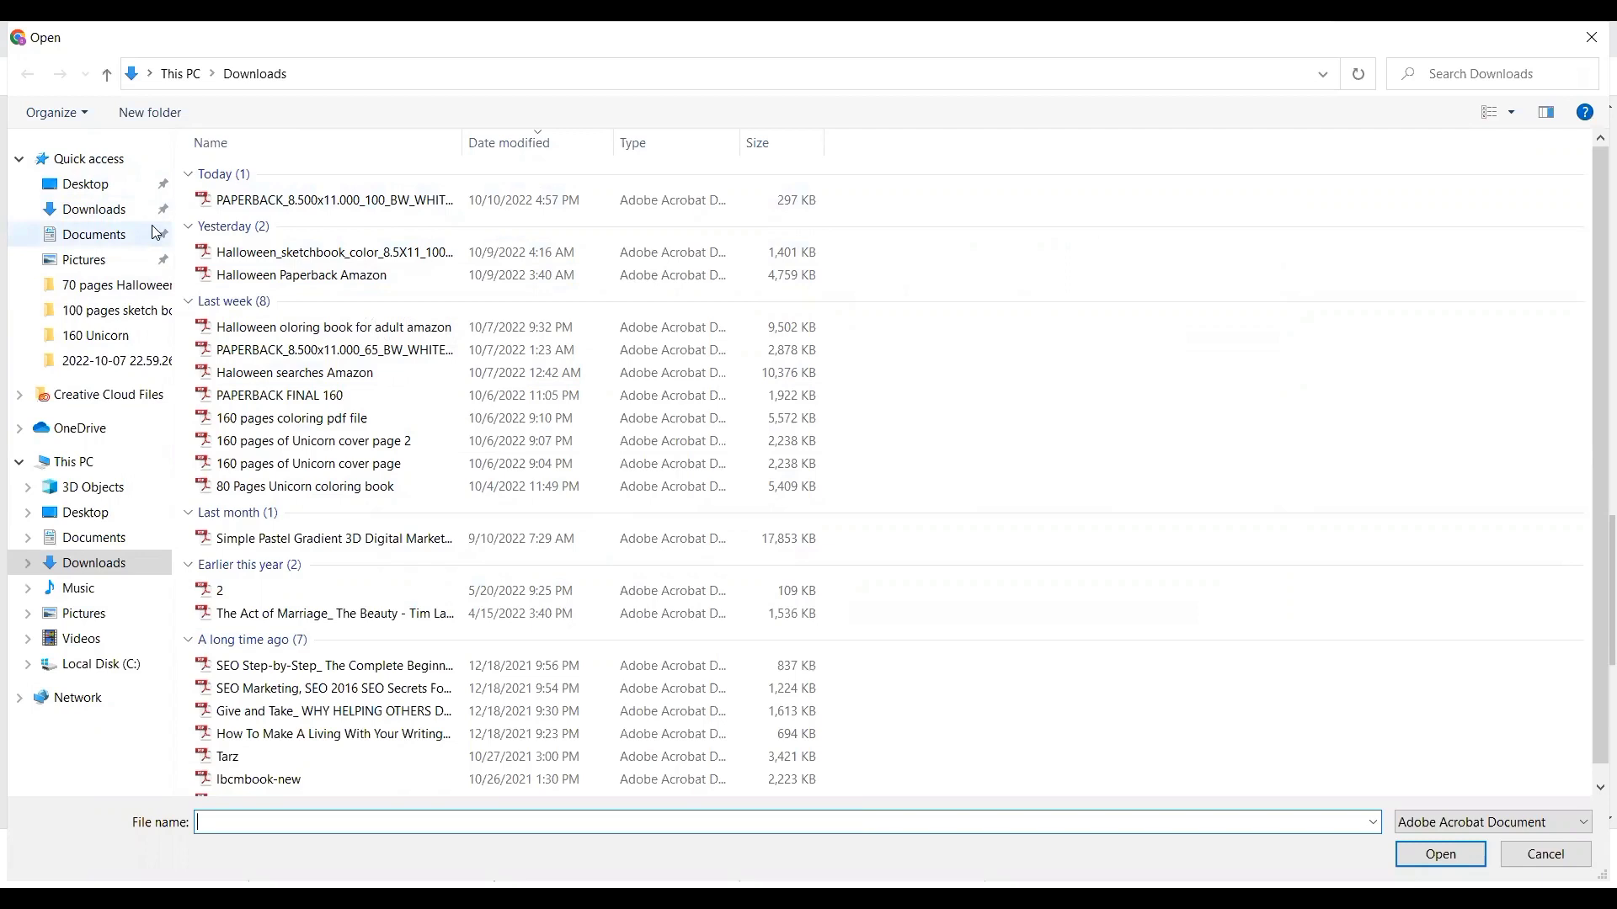
click(113, 200)
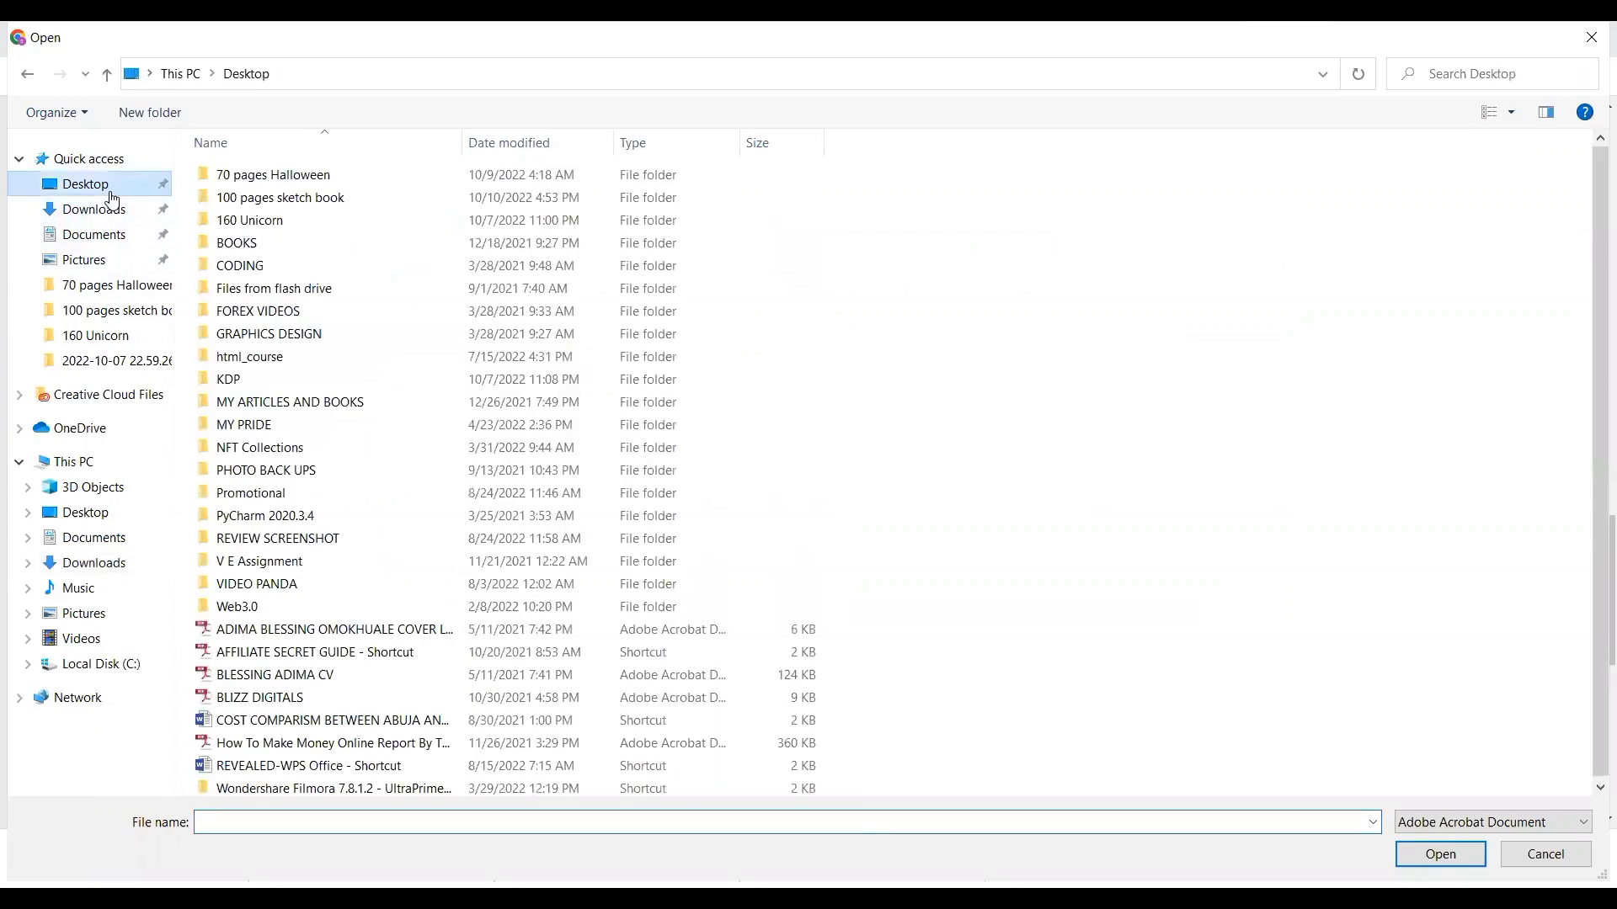
double_click(239, 198)
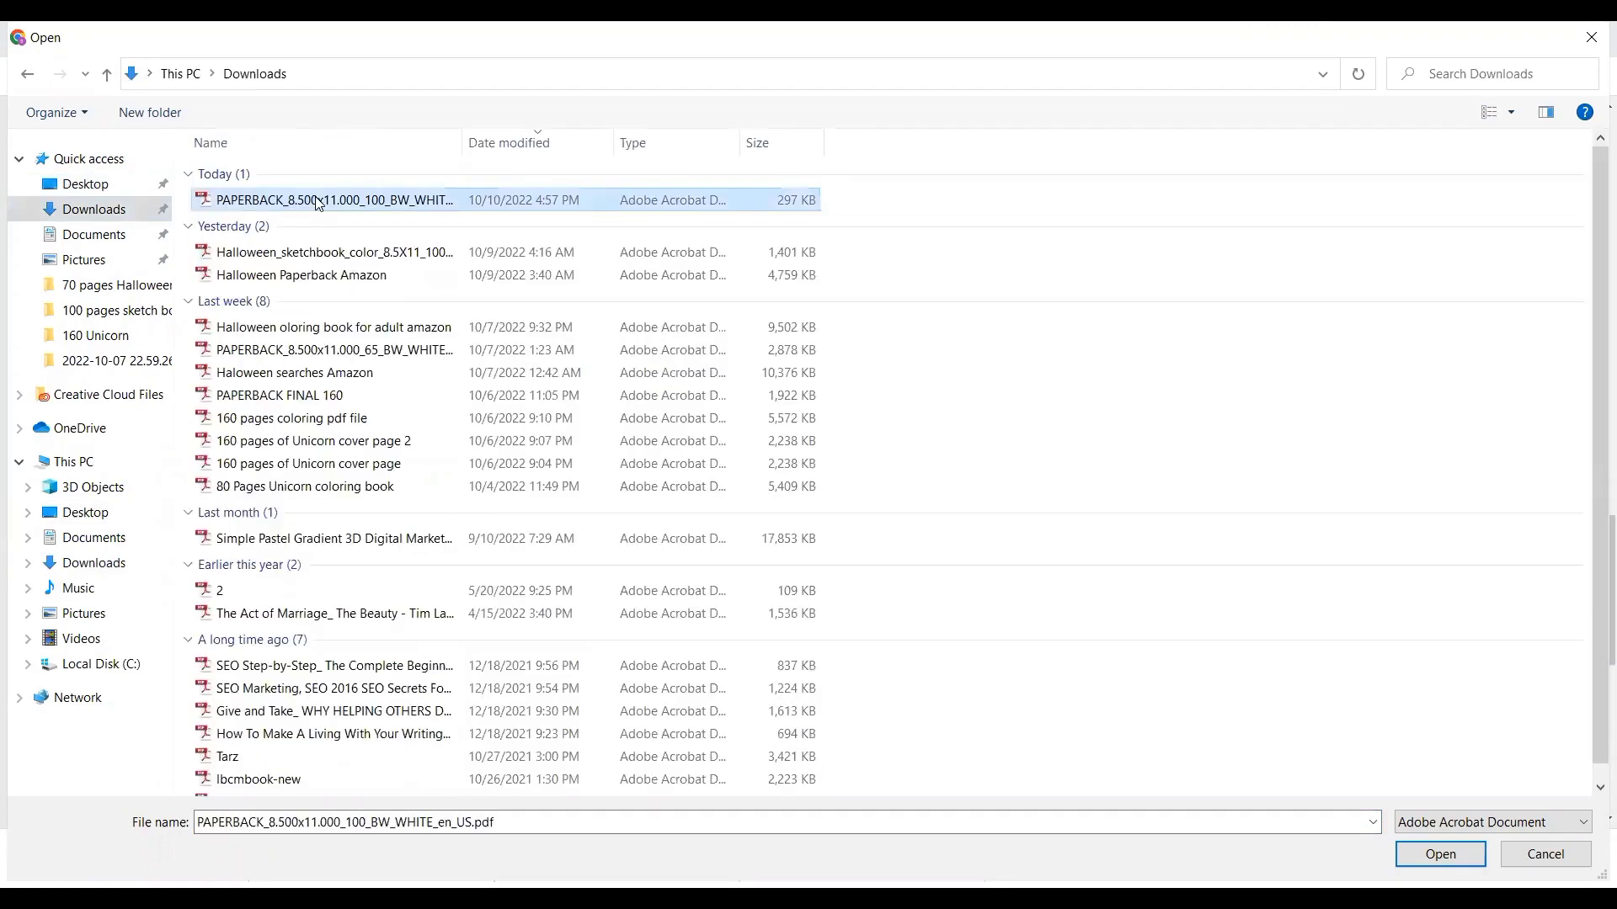
click(1436, 850)
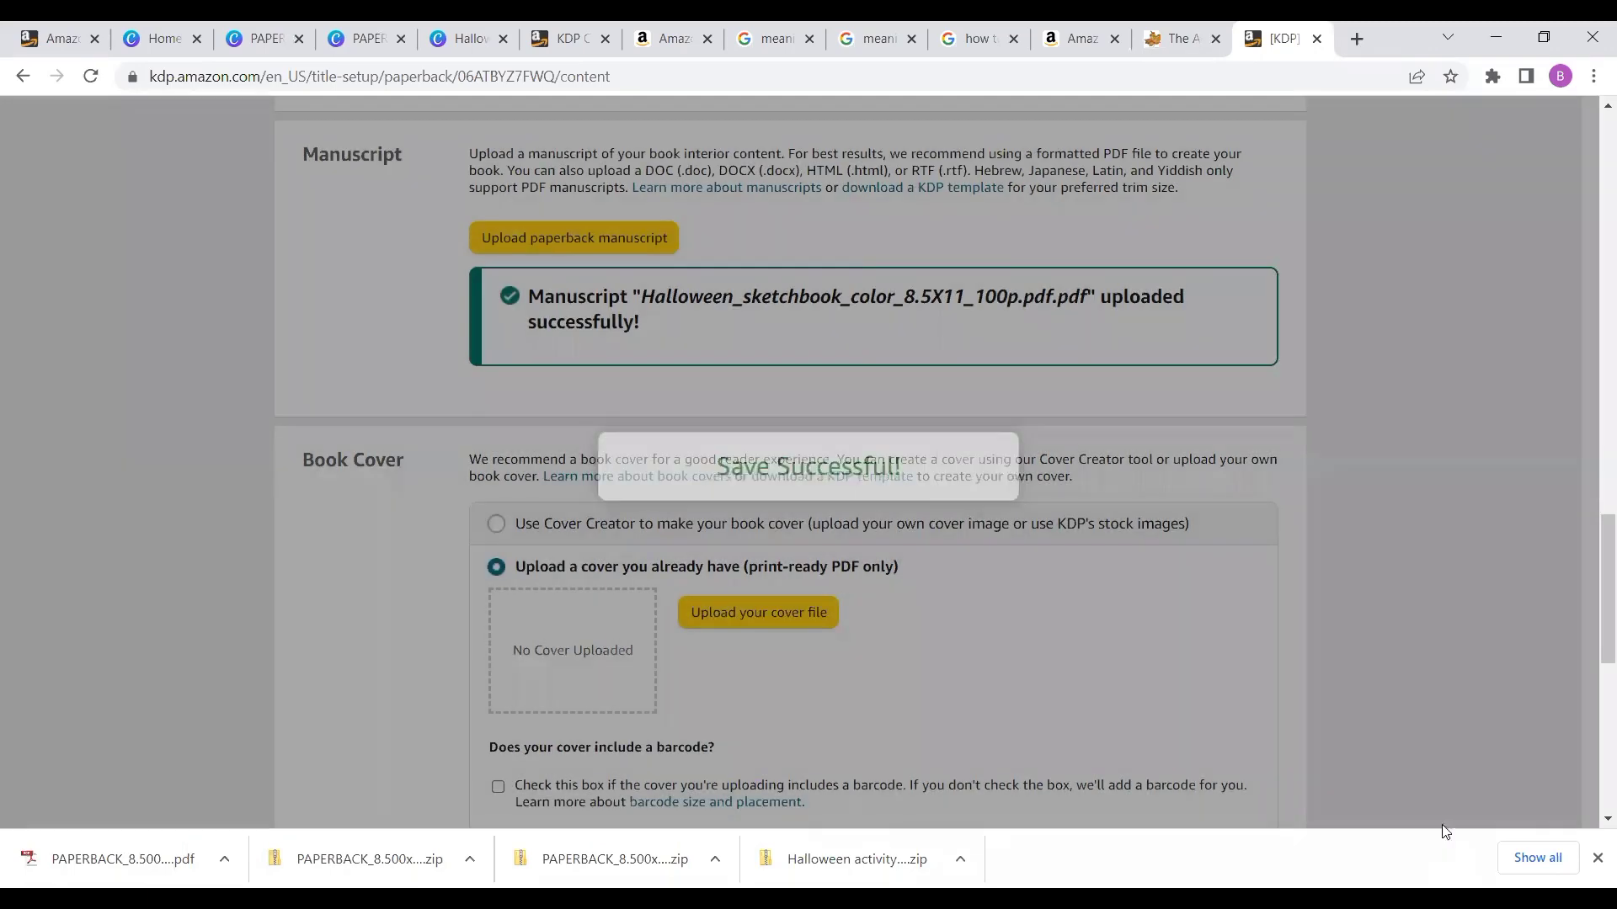
- Launch the print previewer and page through the book and its listed margin issues
scroll(1332, 548, down, 6)
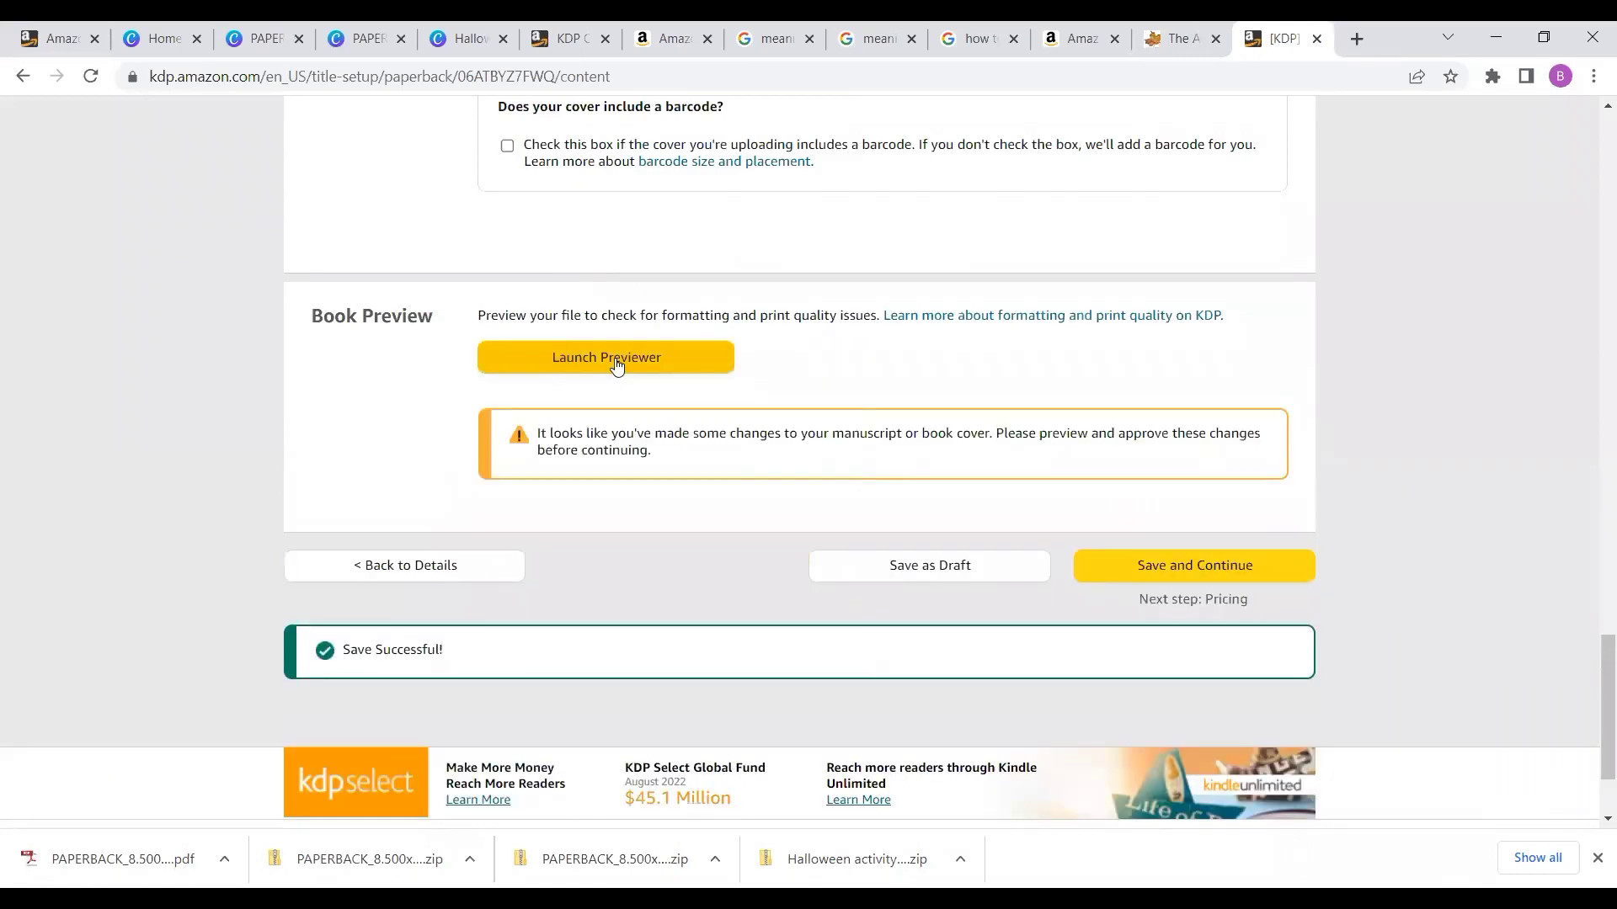
click(614, 361)
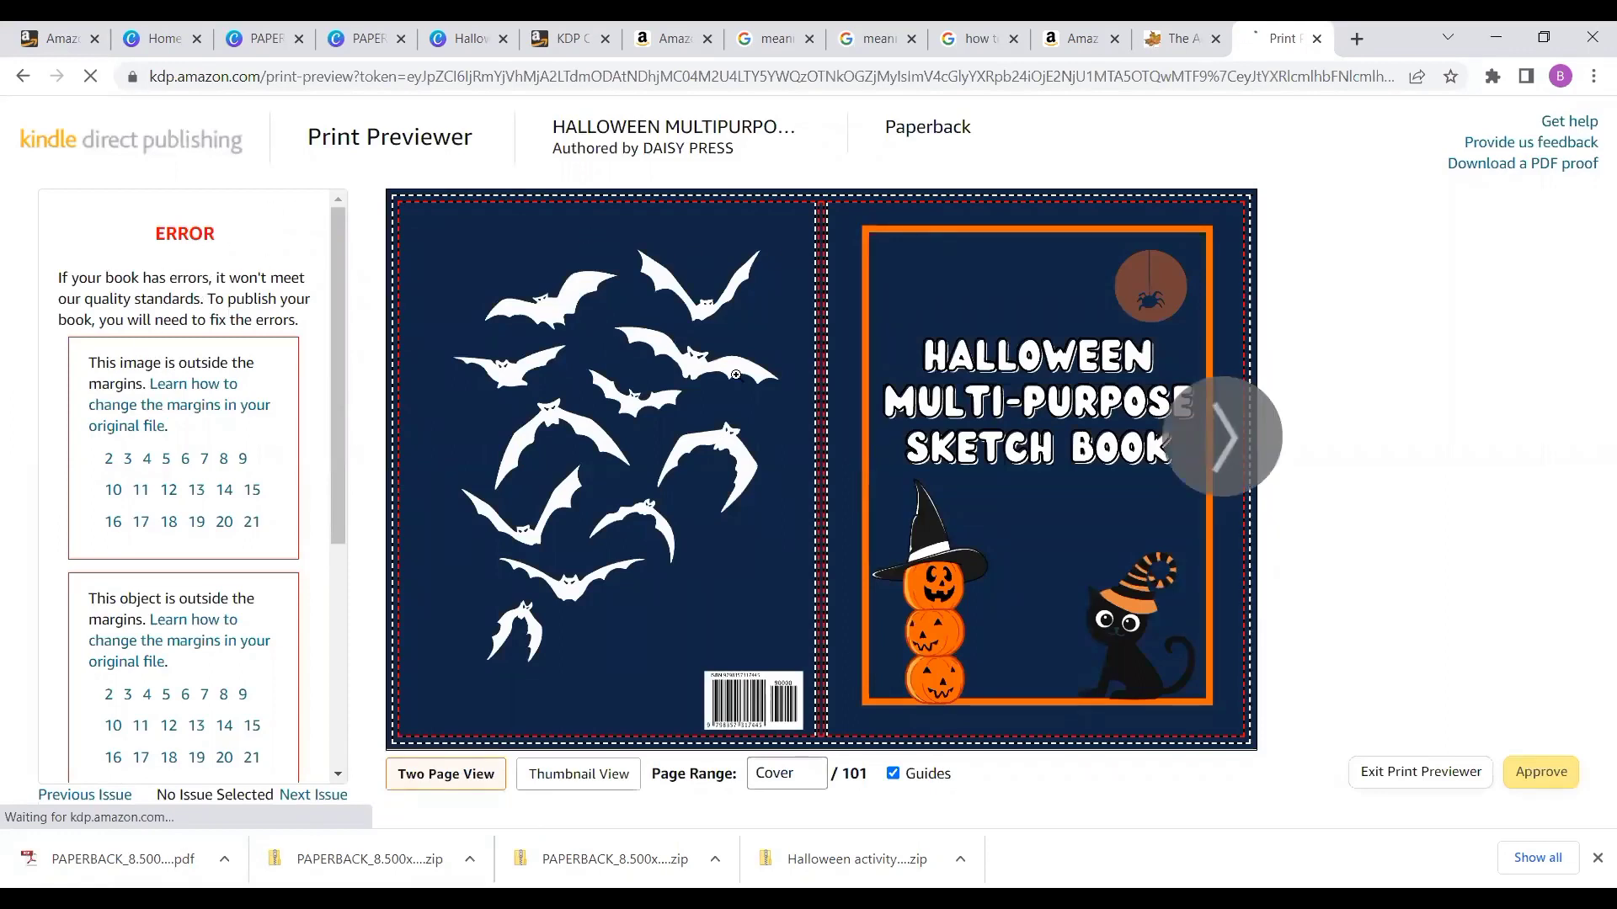
click(1209, 466)
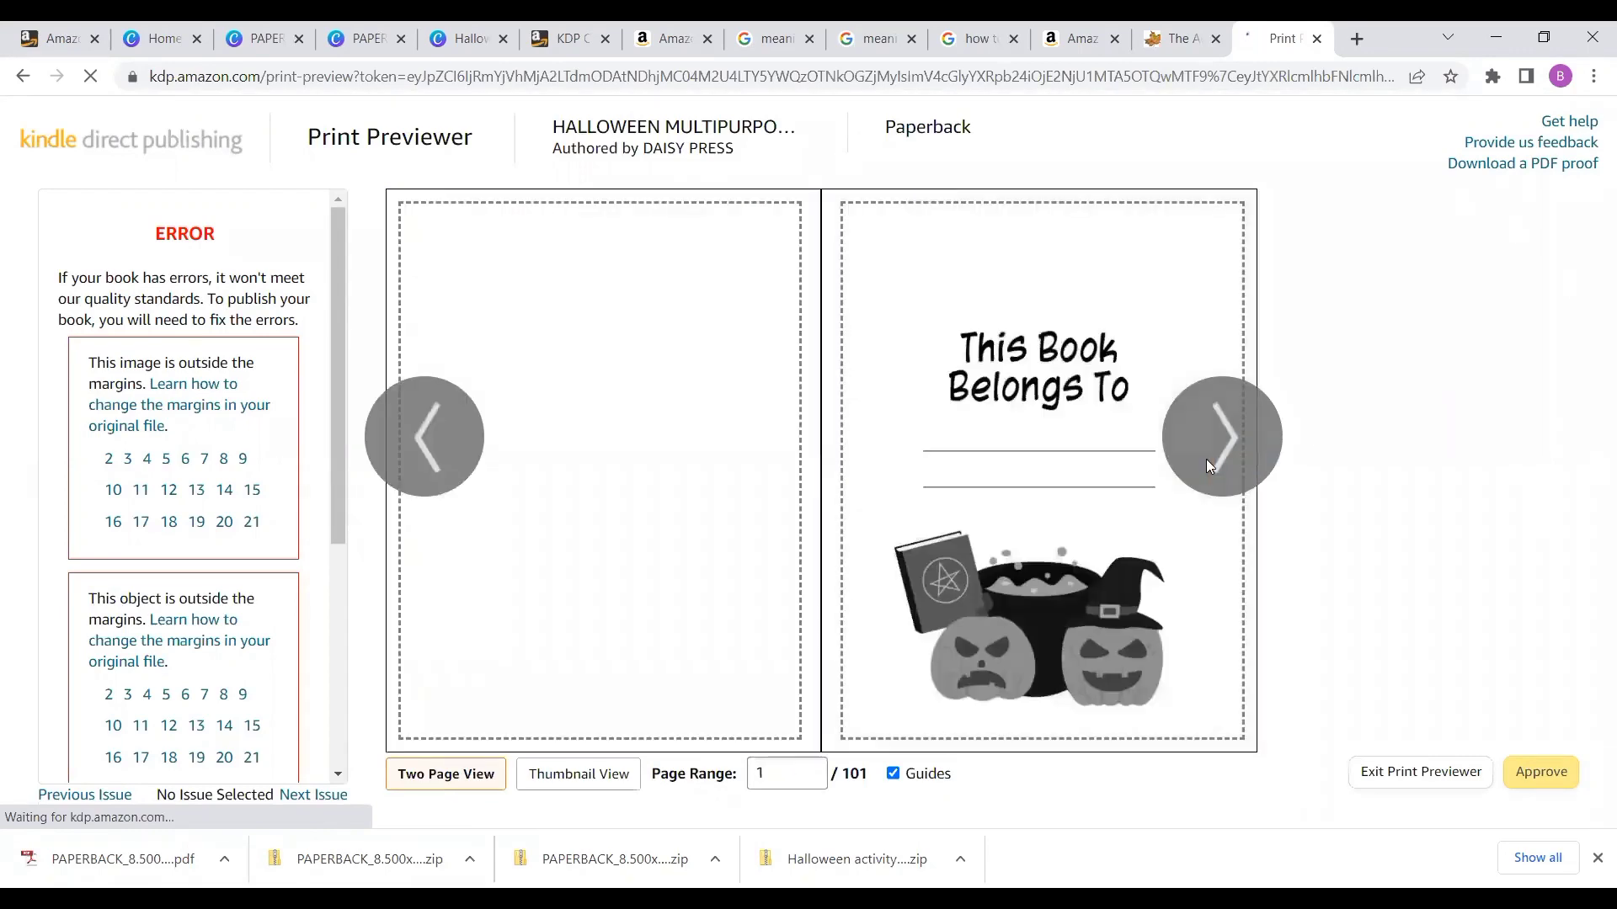
click(1206, 460)
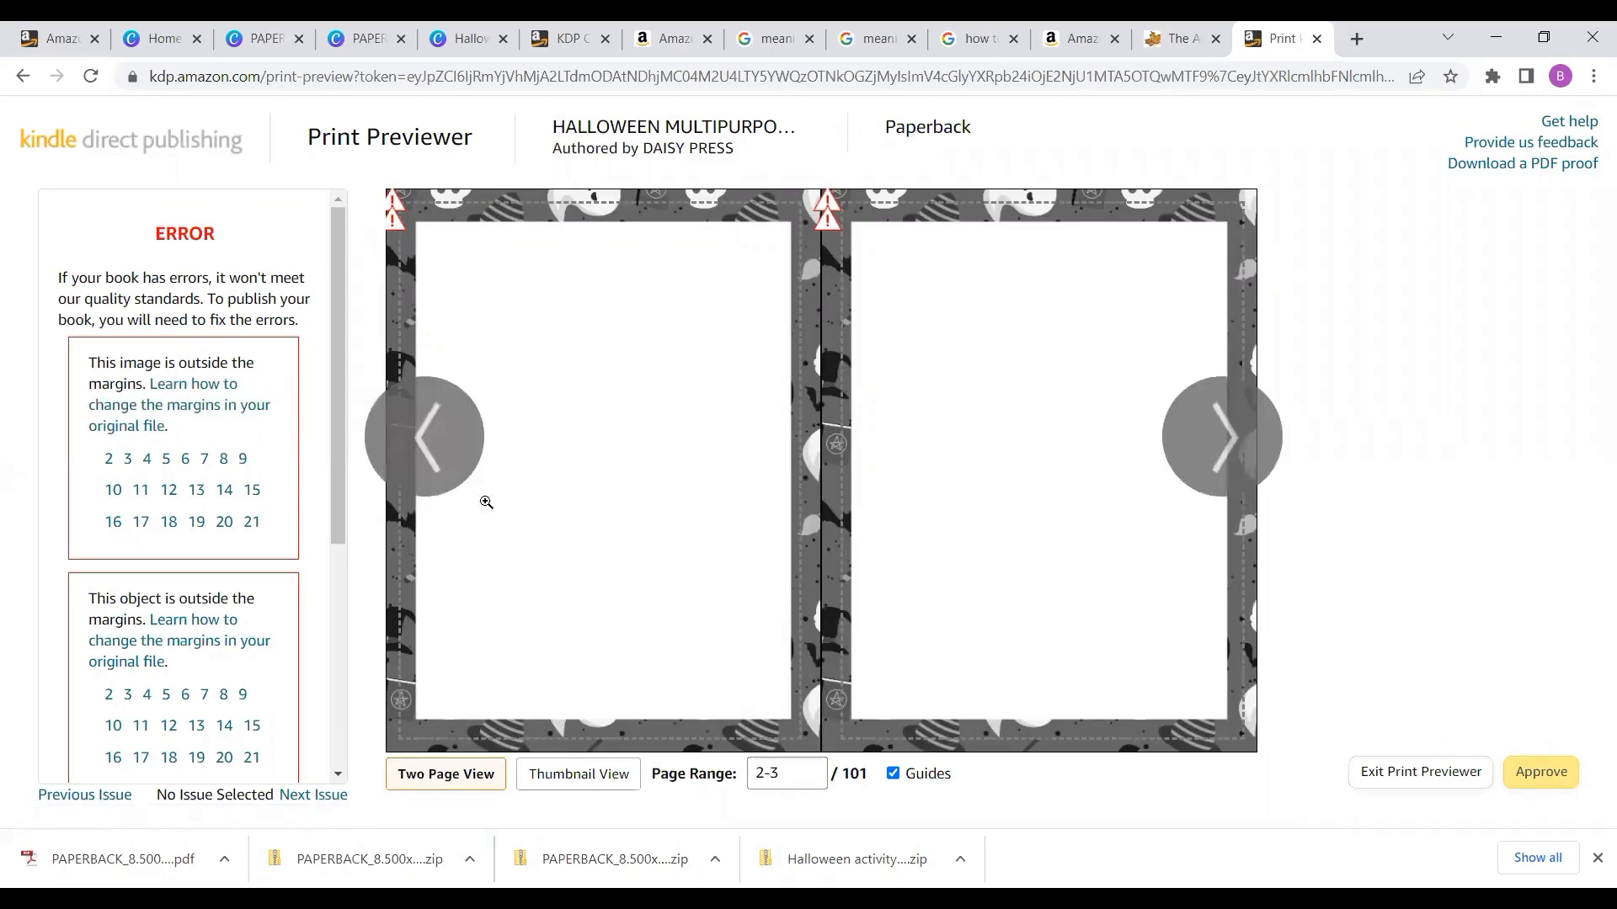
click(1245, 433)
click(1246, 434)
click(1241, 422)
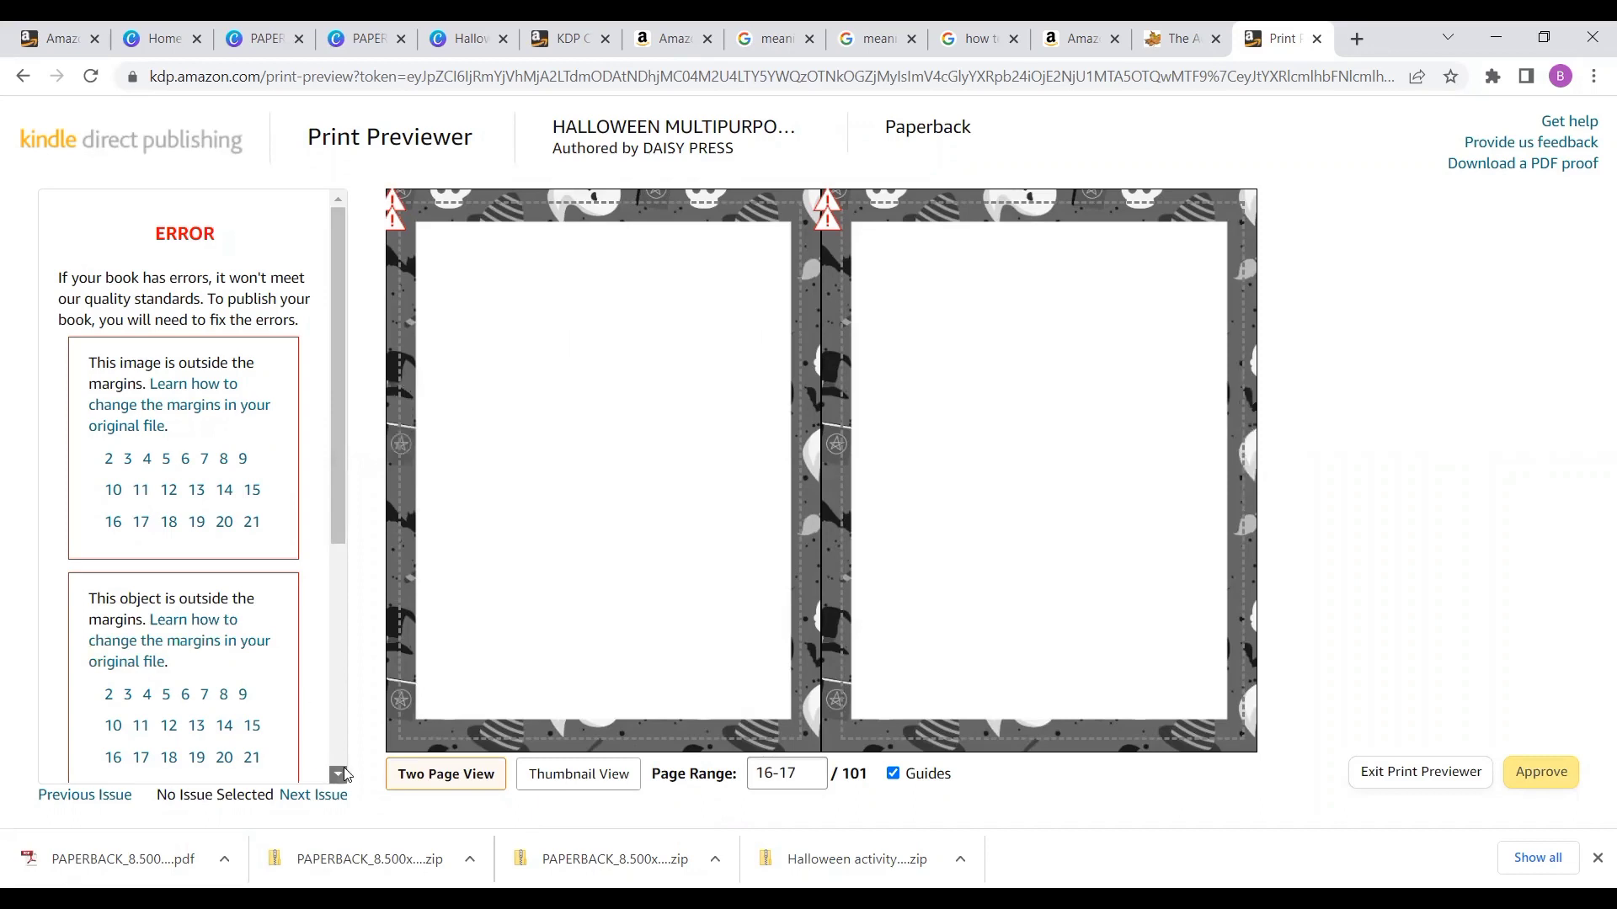
scroll(343, 773, down, 1)
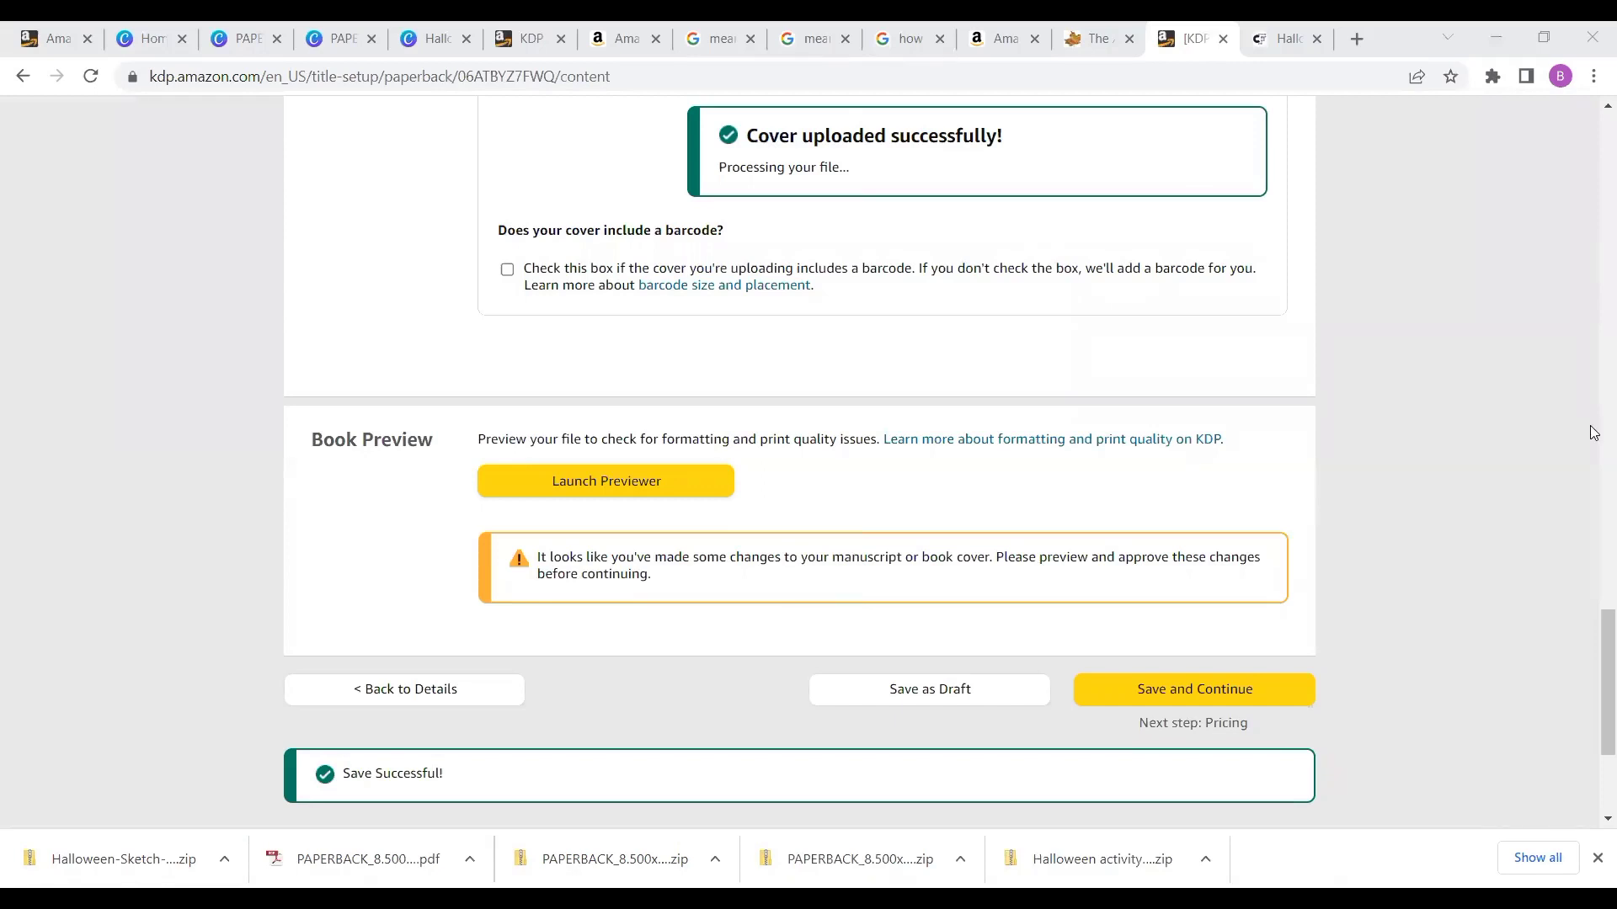
- Relaunch the print previewer and page through the cover and first spreads
scroll(1594, 434, up, 8)
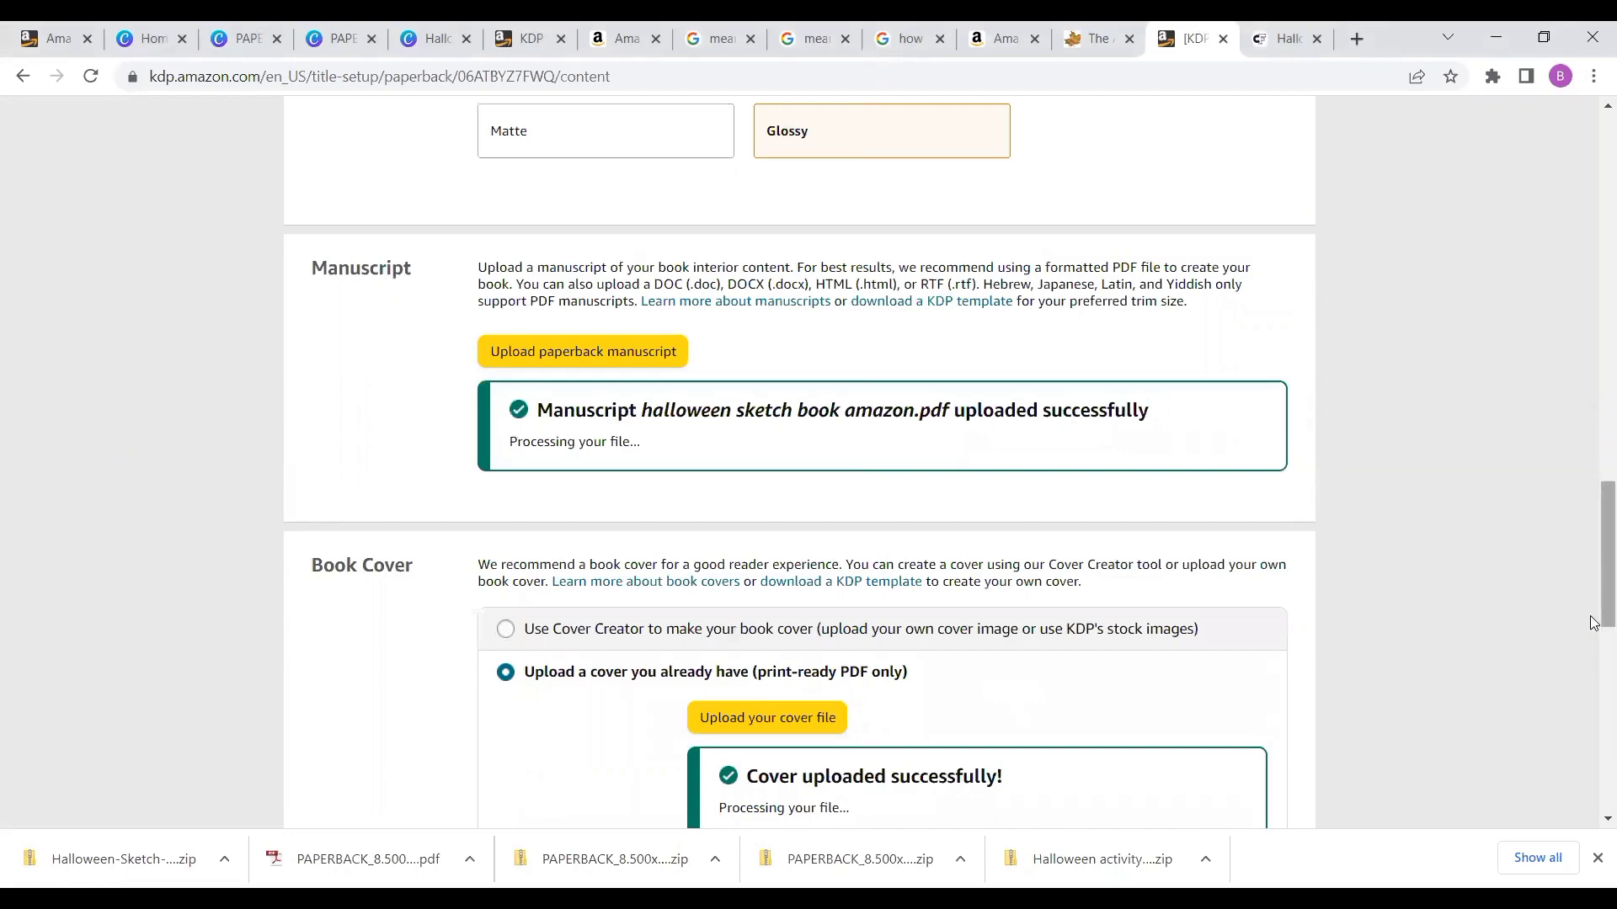
scroll(1594, 660, down, 2)
scroll(1594, 661, down, 6)
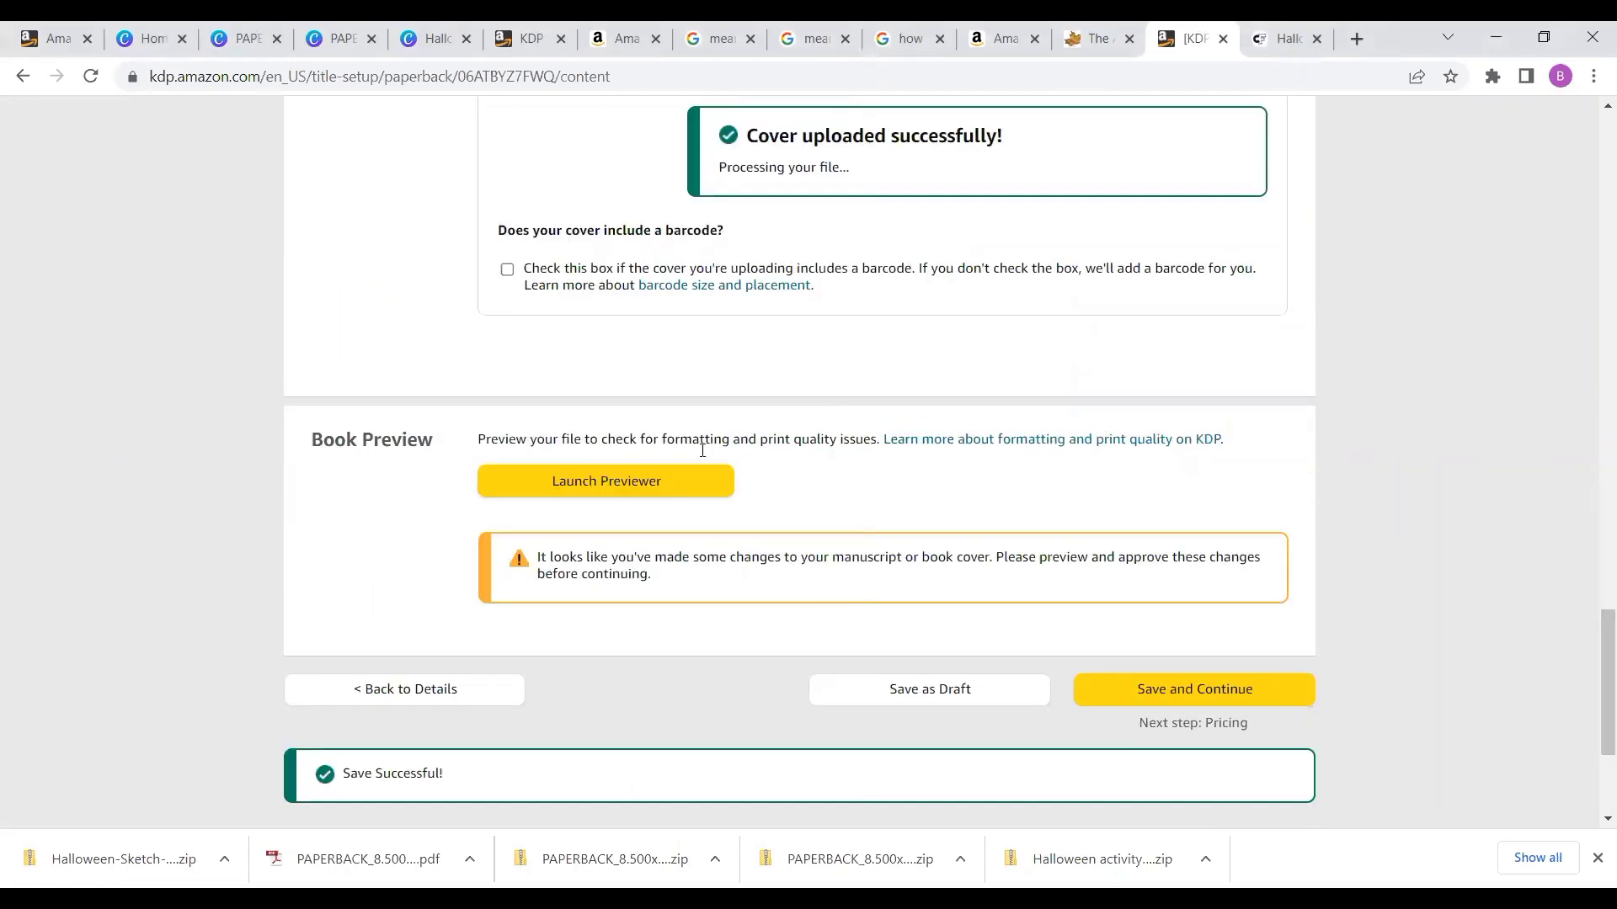
click(578, 476)
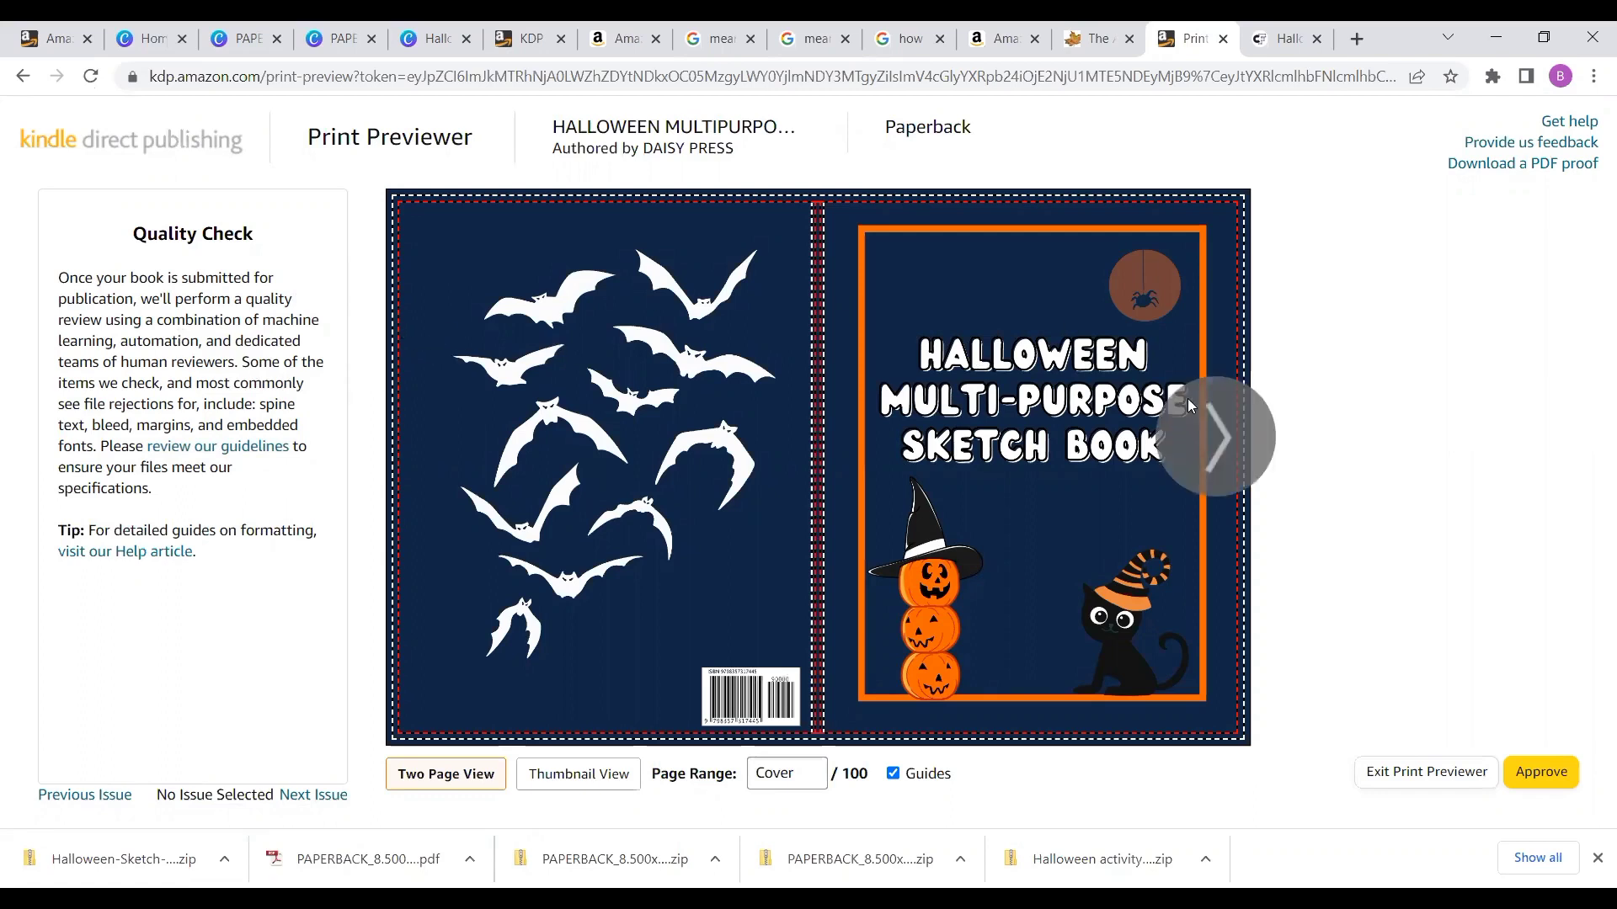
click(1236, 426)
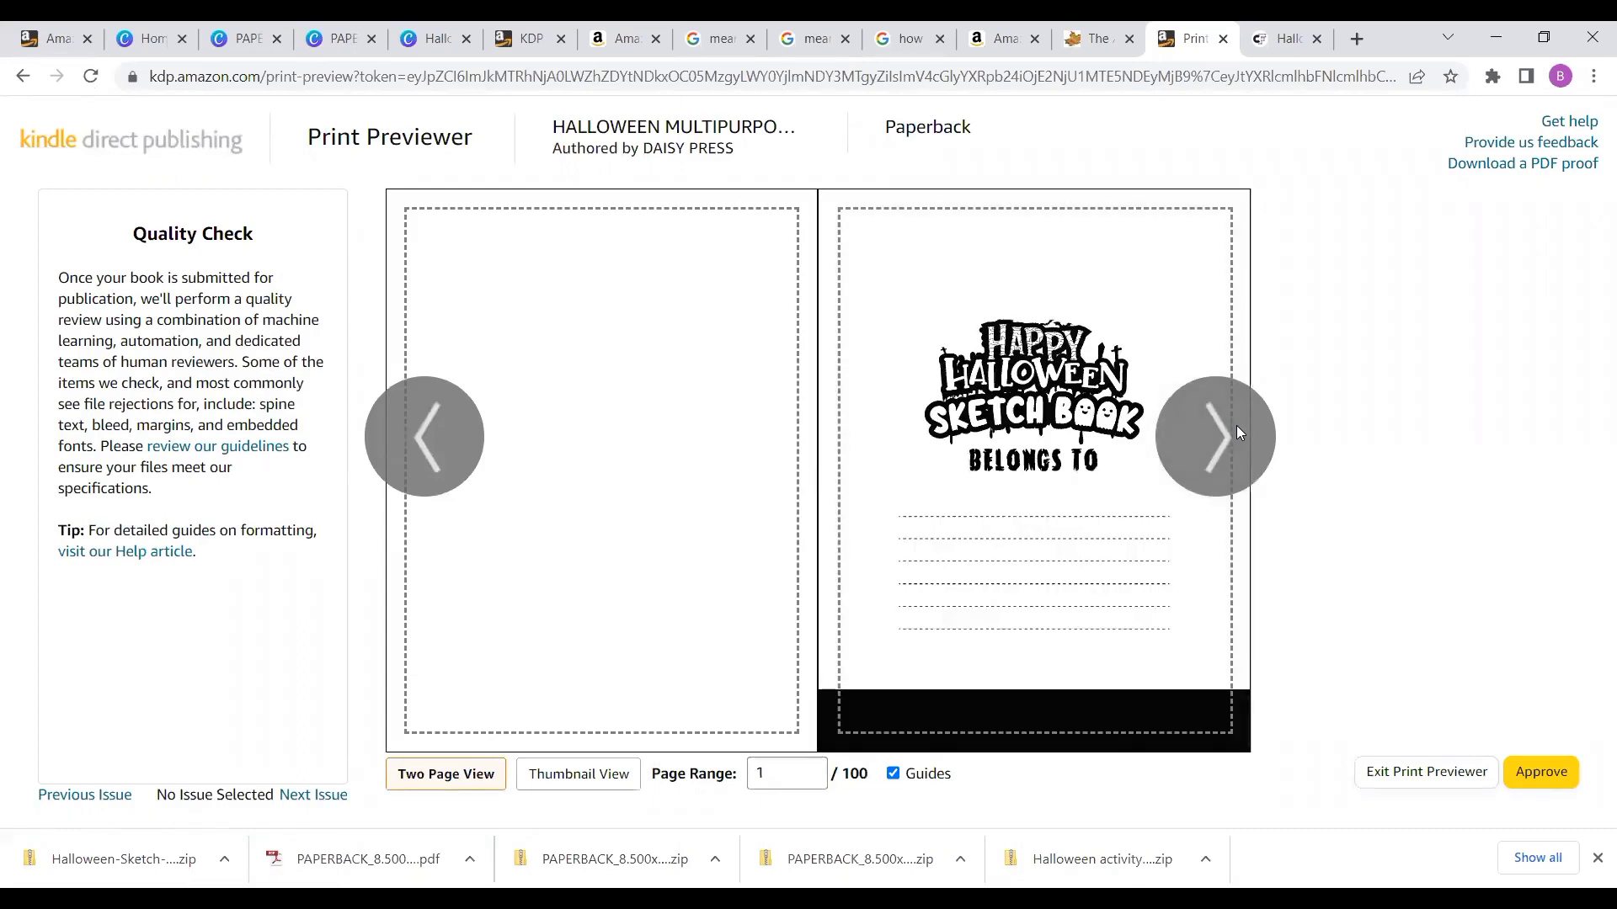
click(1236, 426)
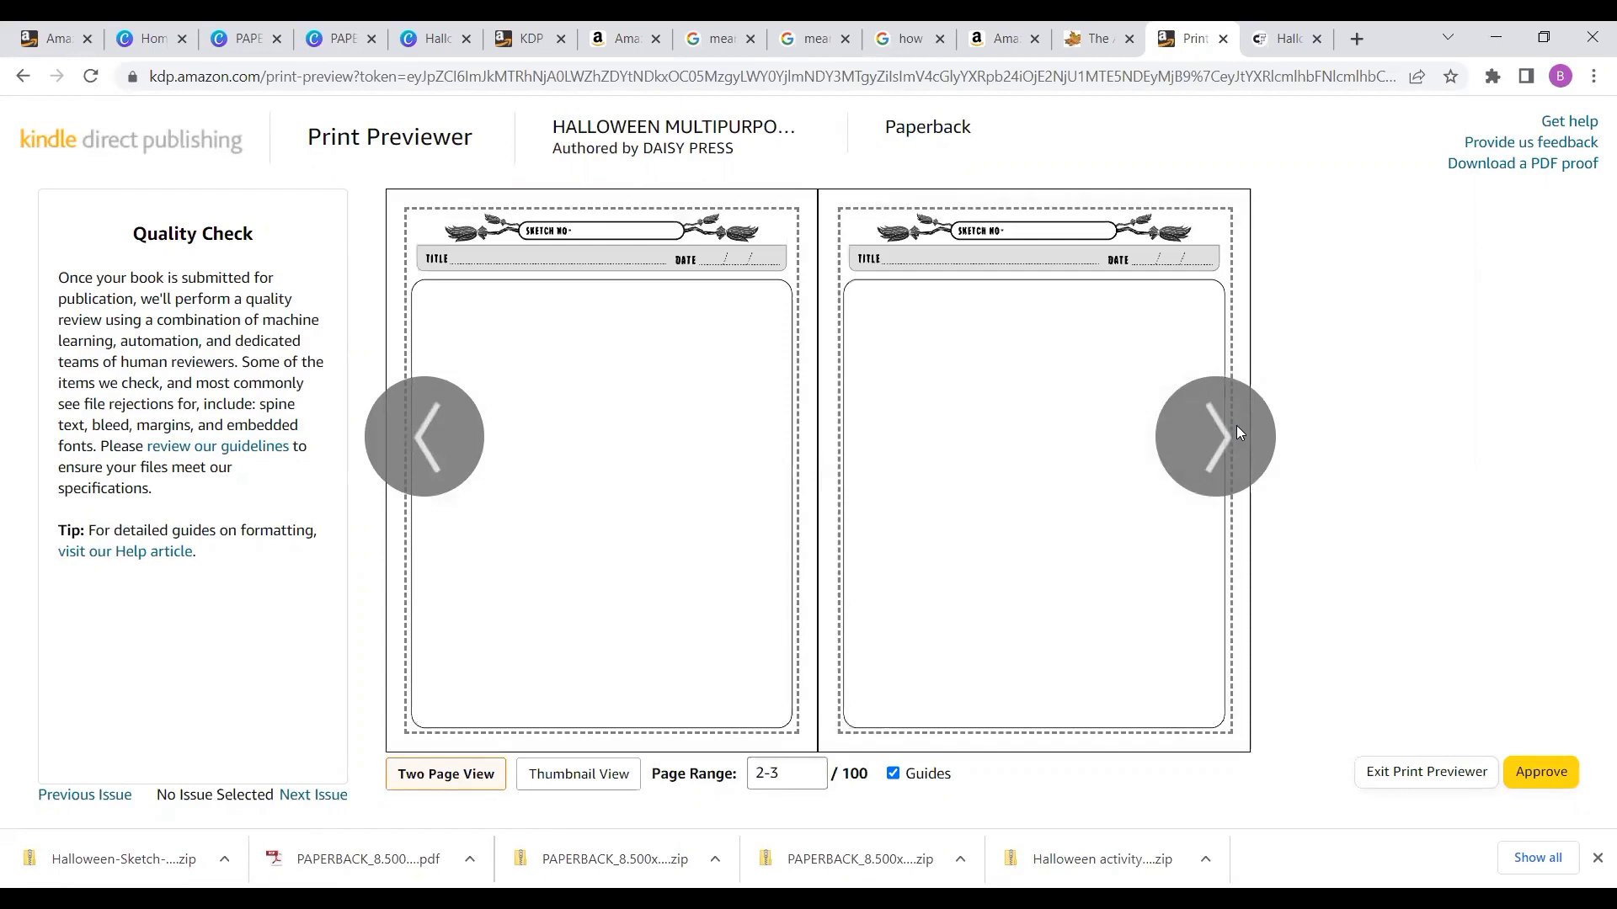
- Page back to the cover in the print previewer and approve the preview
click(1236, 426)
click(447, 453)
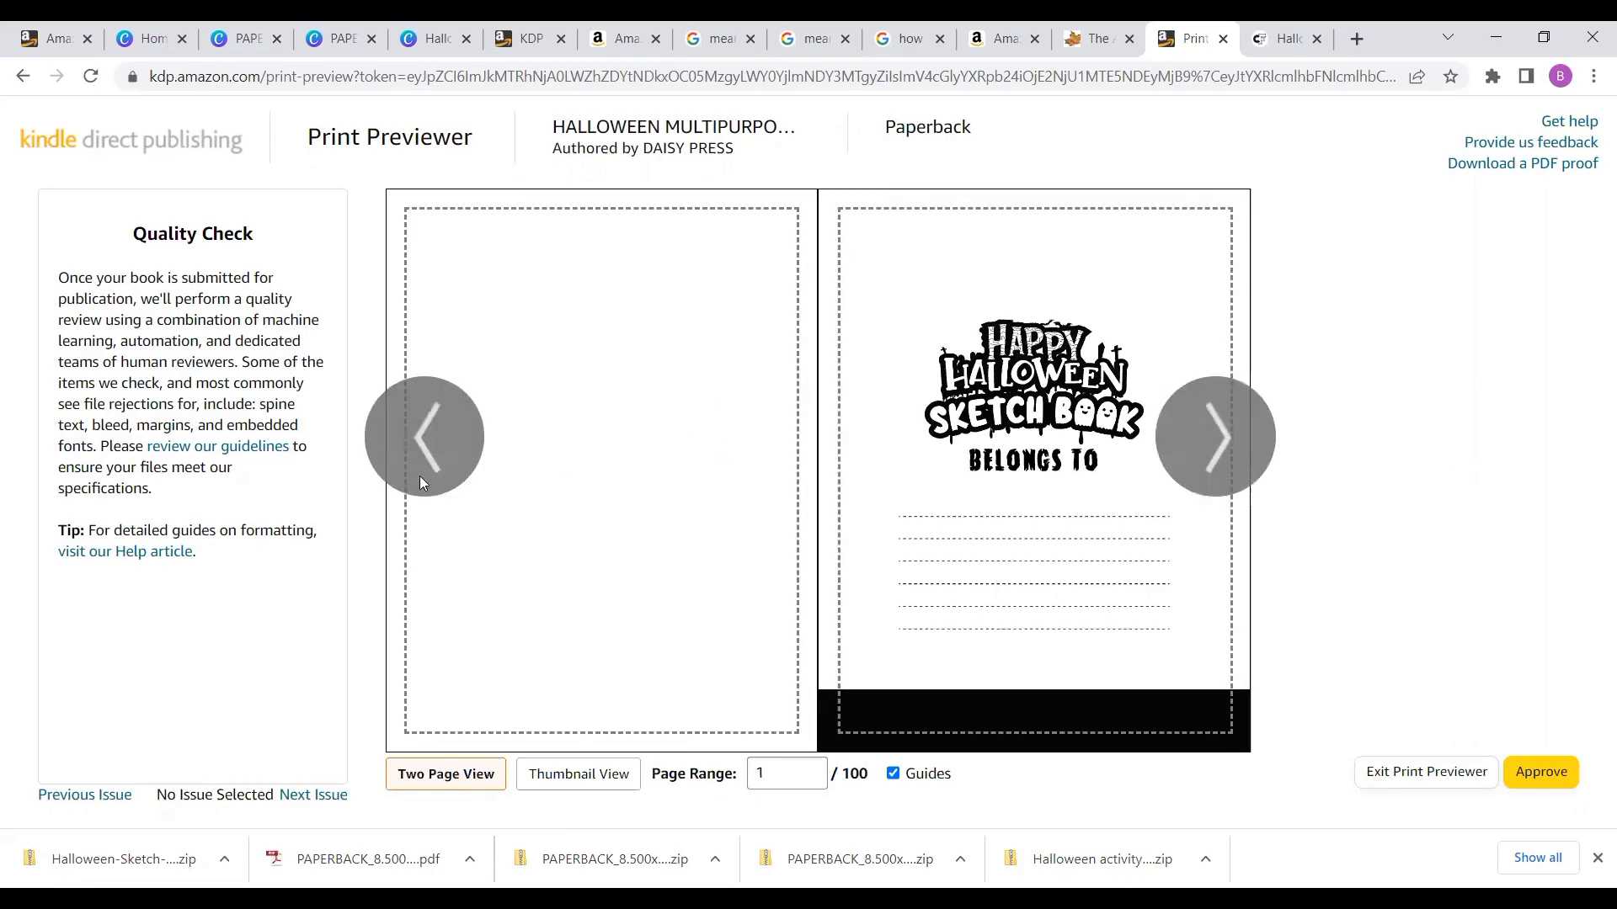
click(440, 471)
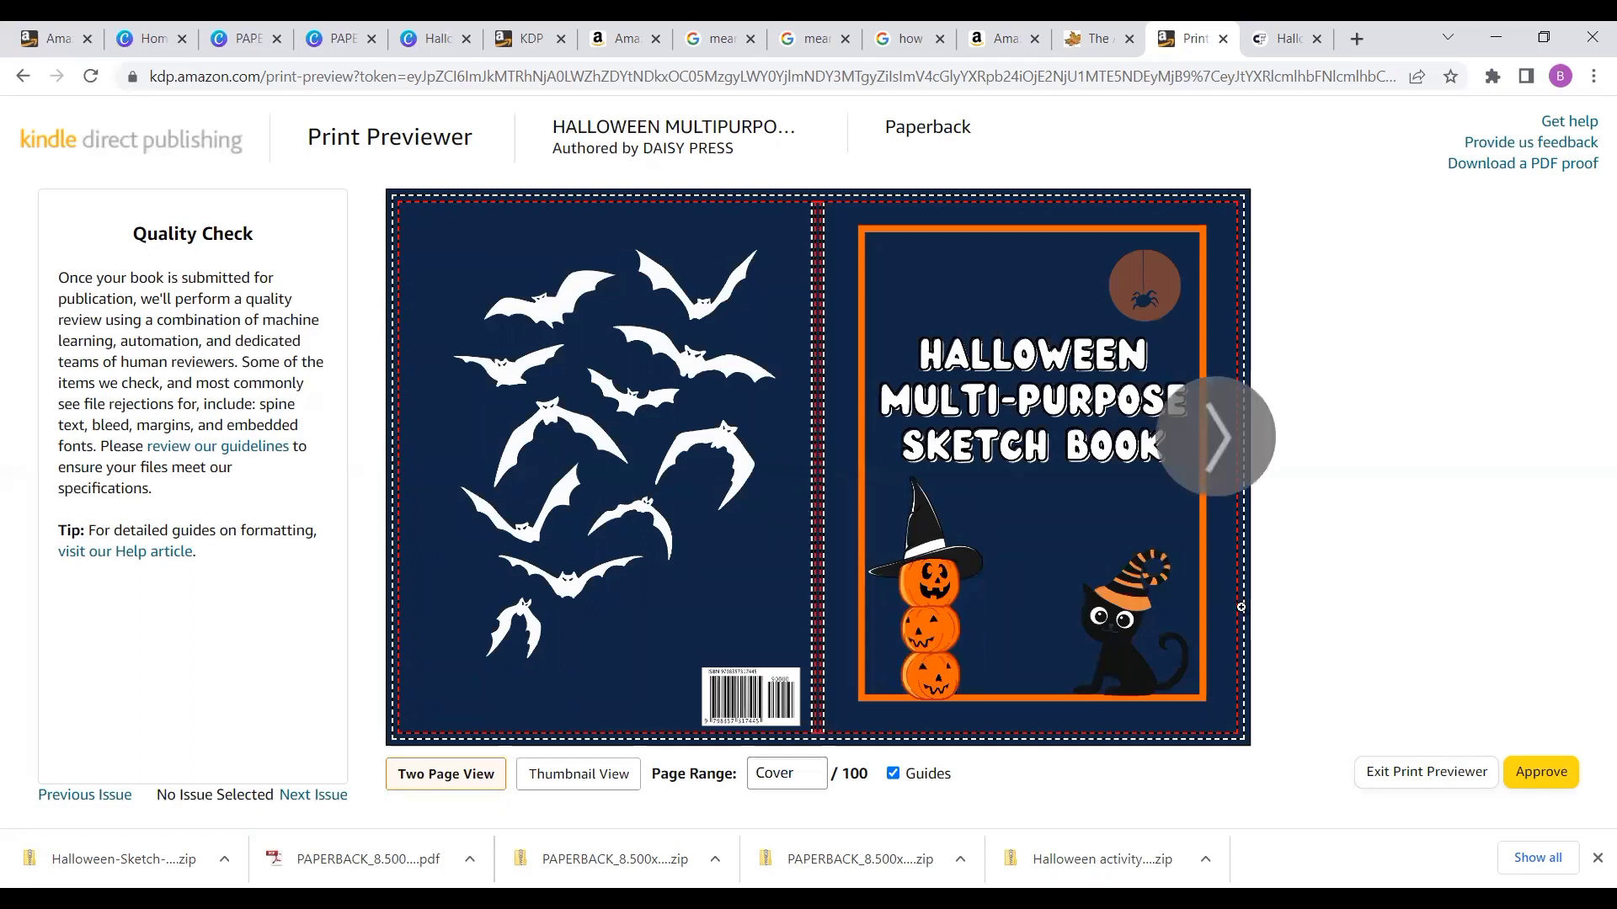
click(1557, 781)
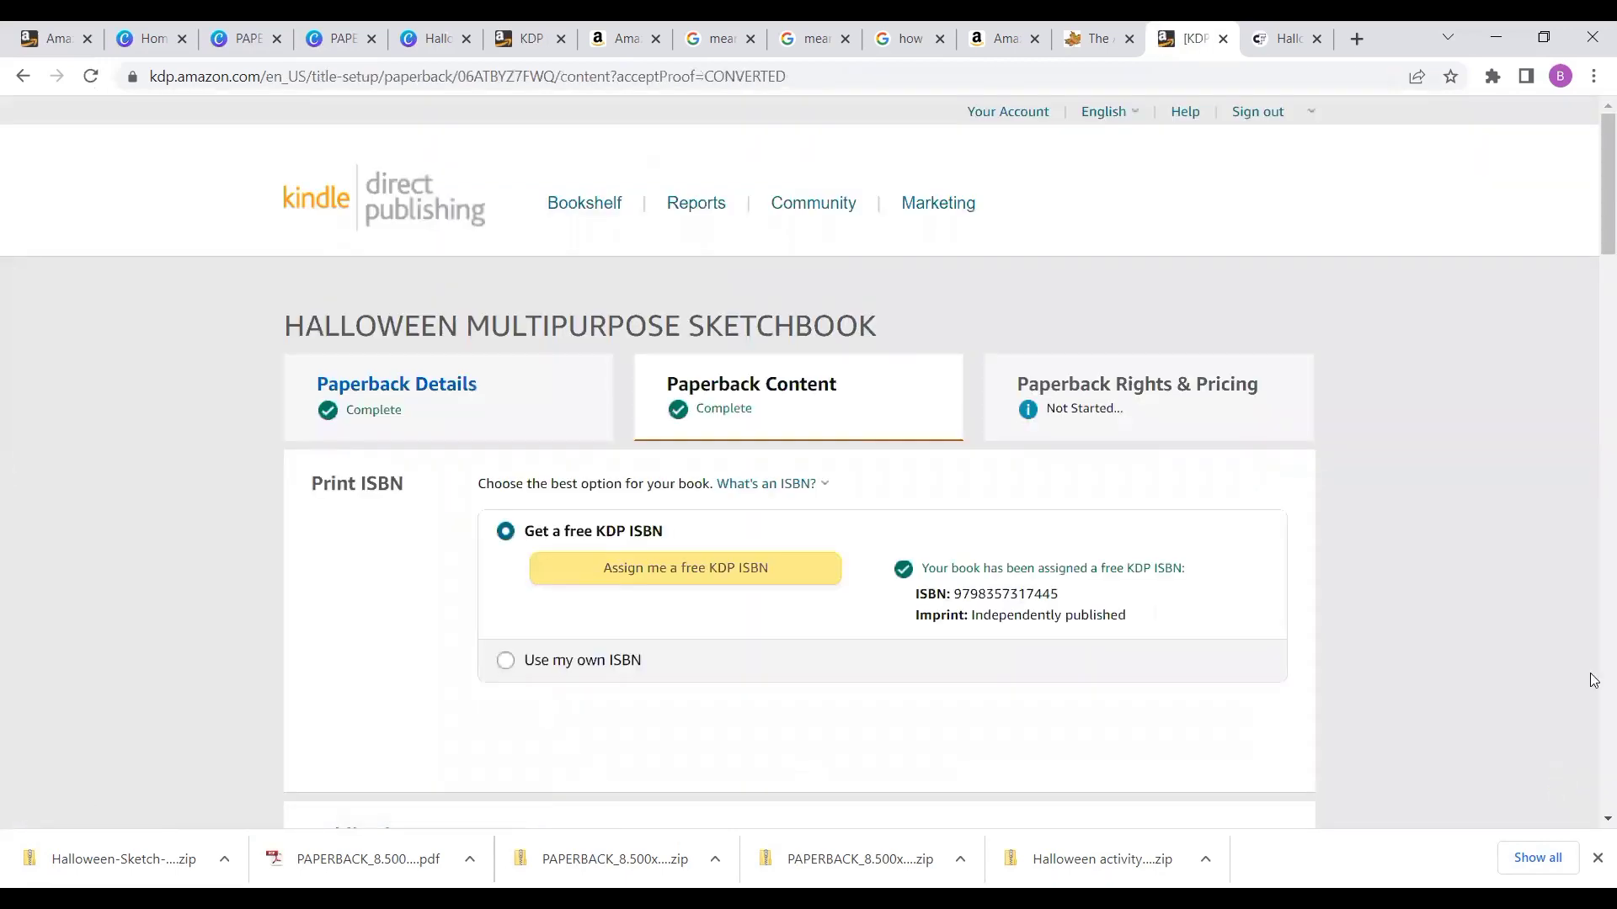
- Review the paperback content settings and save them, continuing to the rights and pricing page
scroll(1553, 720, down, 3)
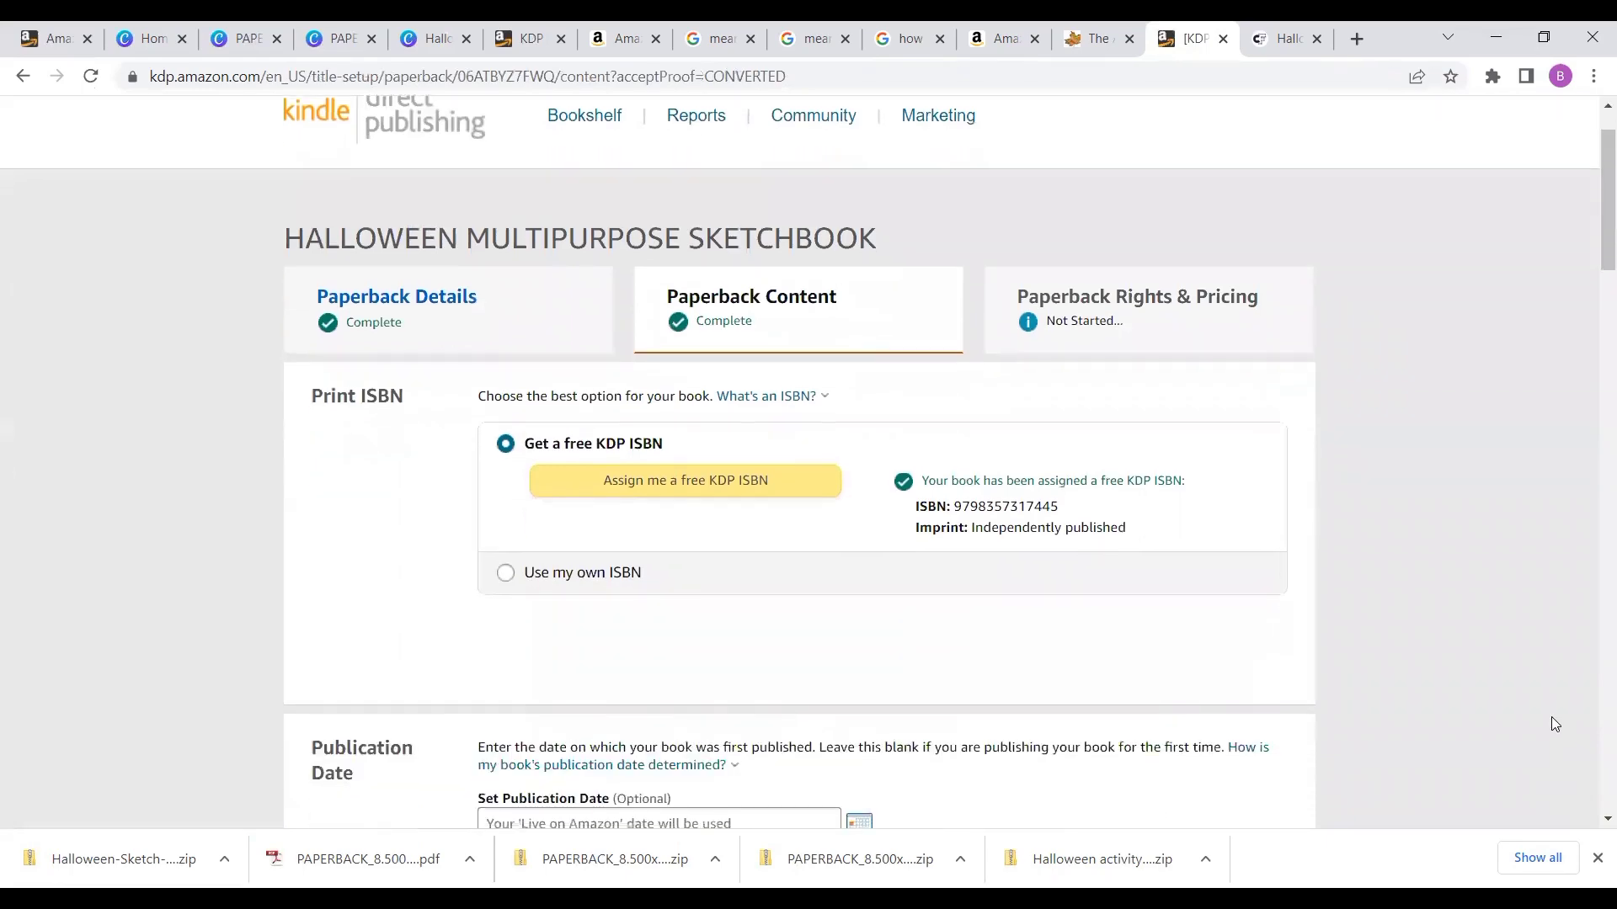
scroll(1552, 718, down, 5)
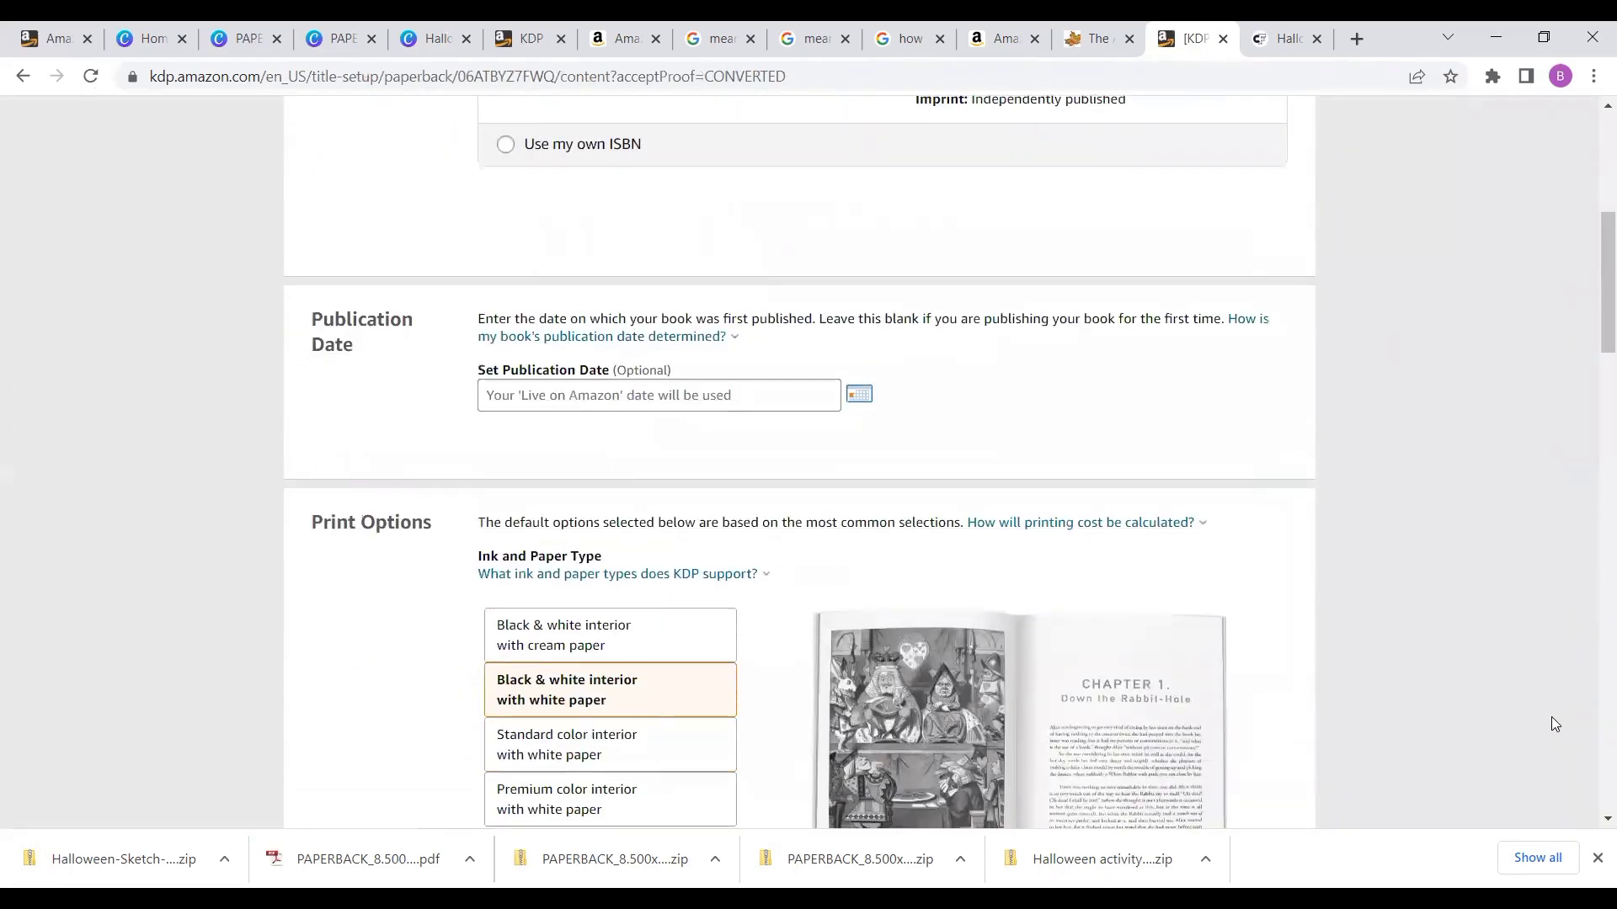
scroll(1551, 721, down, 10)
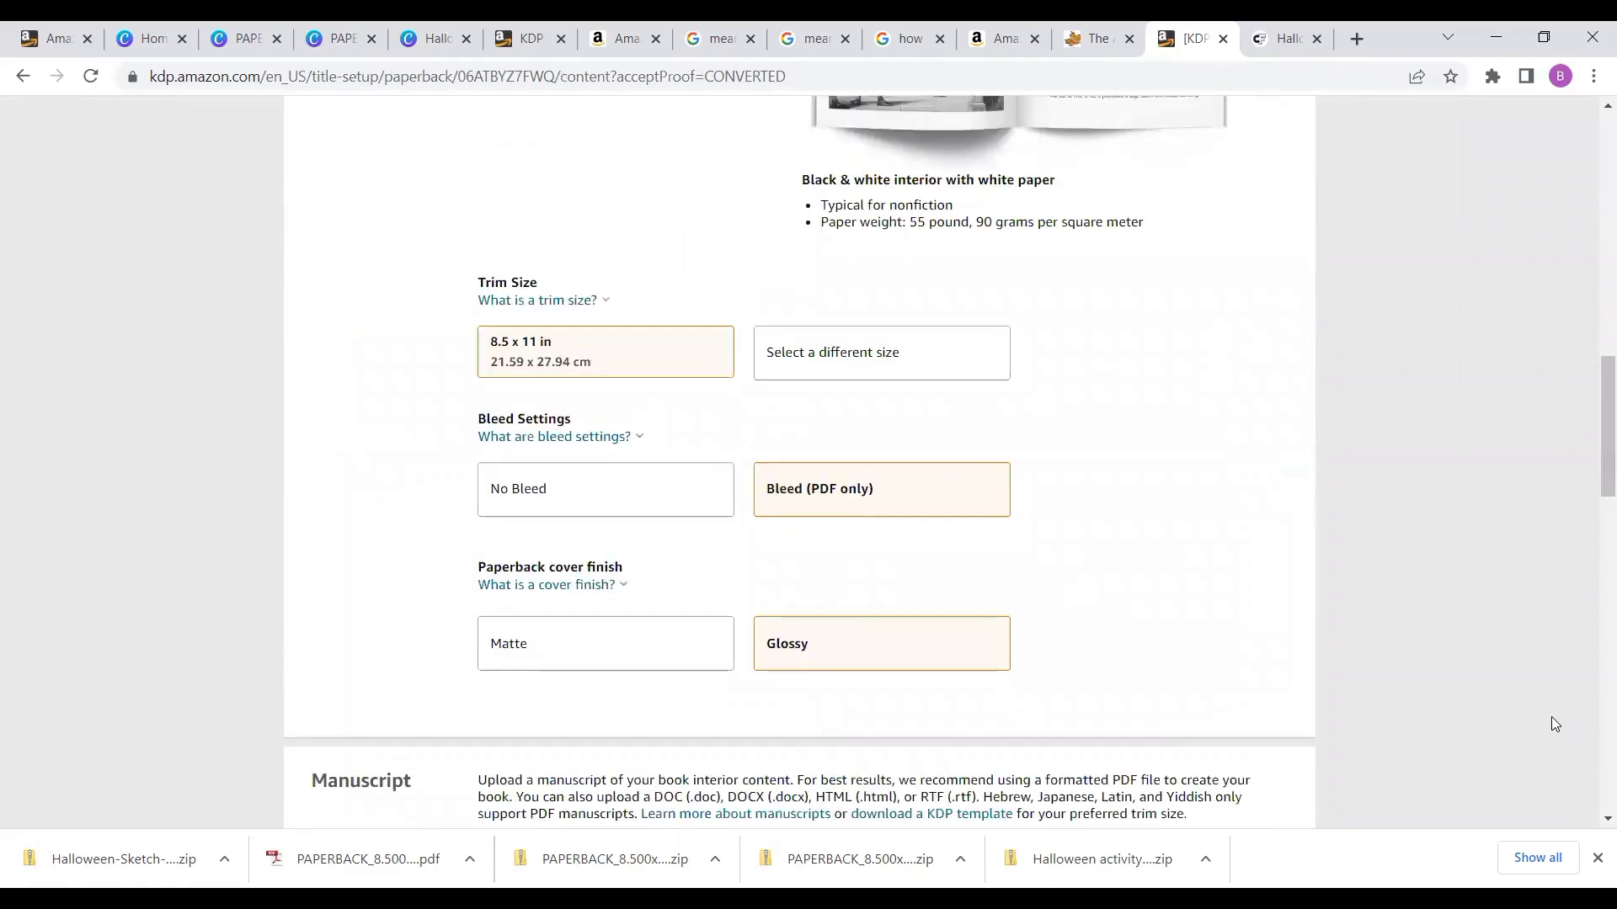
scroll(1551, 718, down, 6)
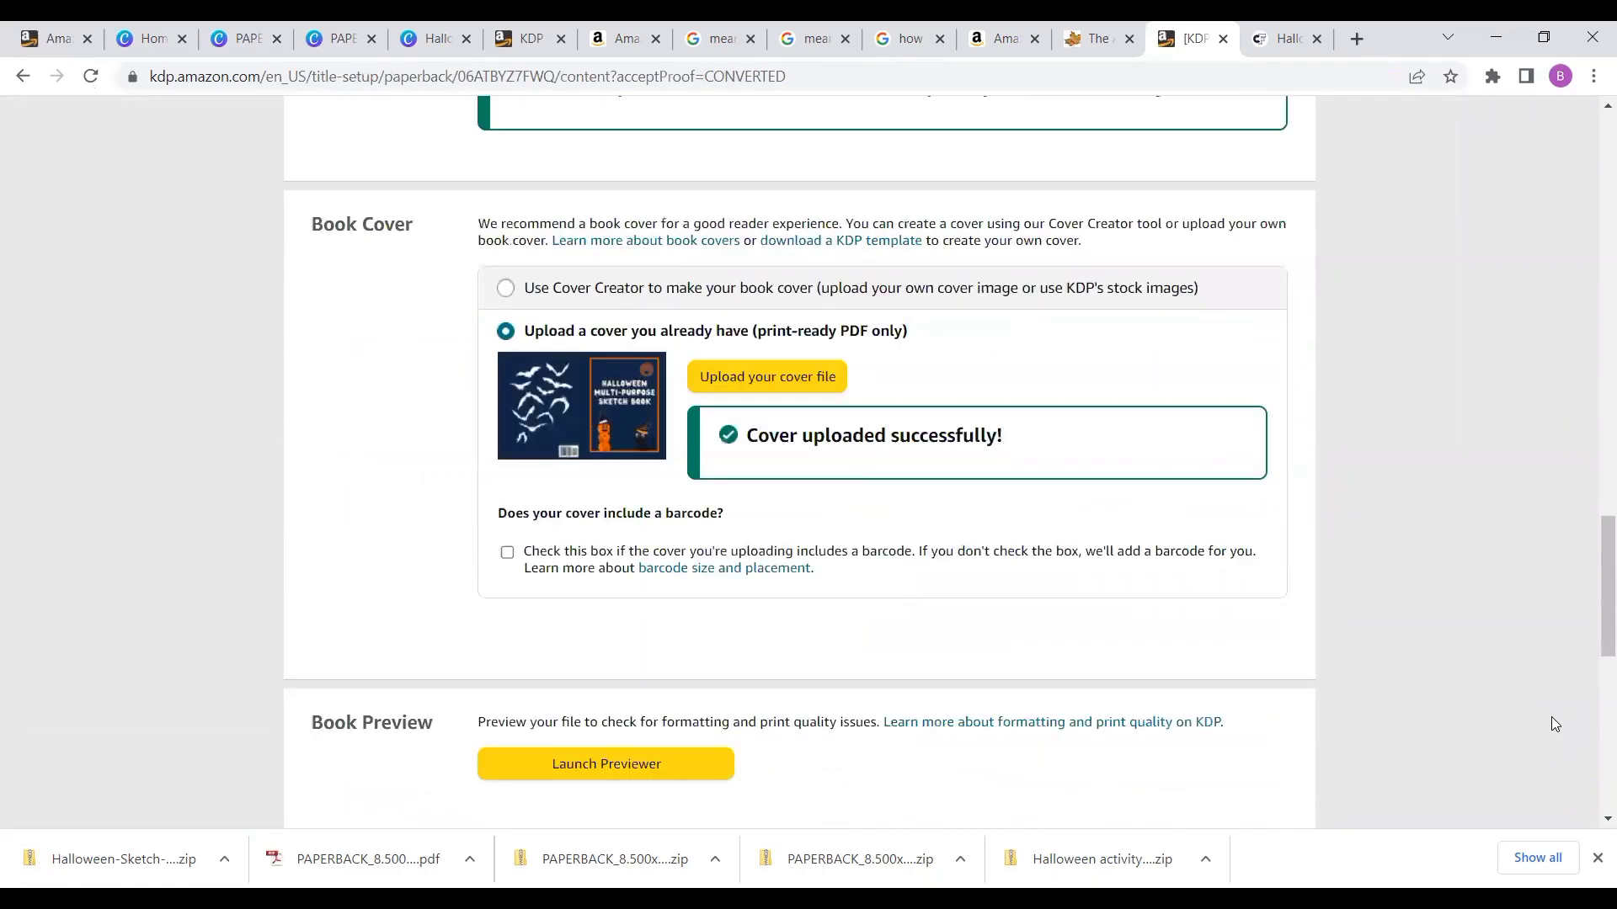
scroll(1551, 718, down, 5)
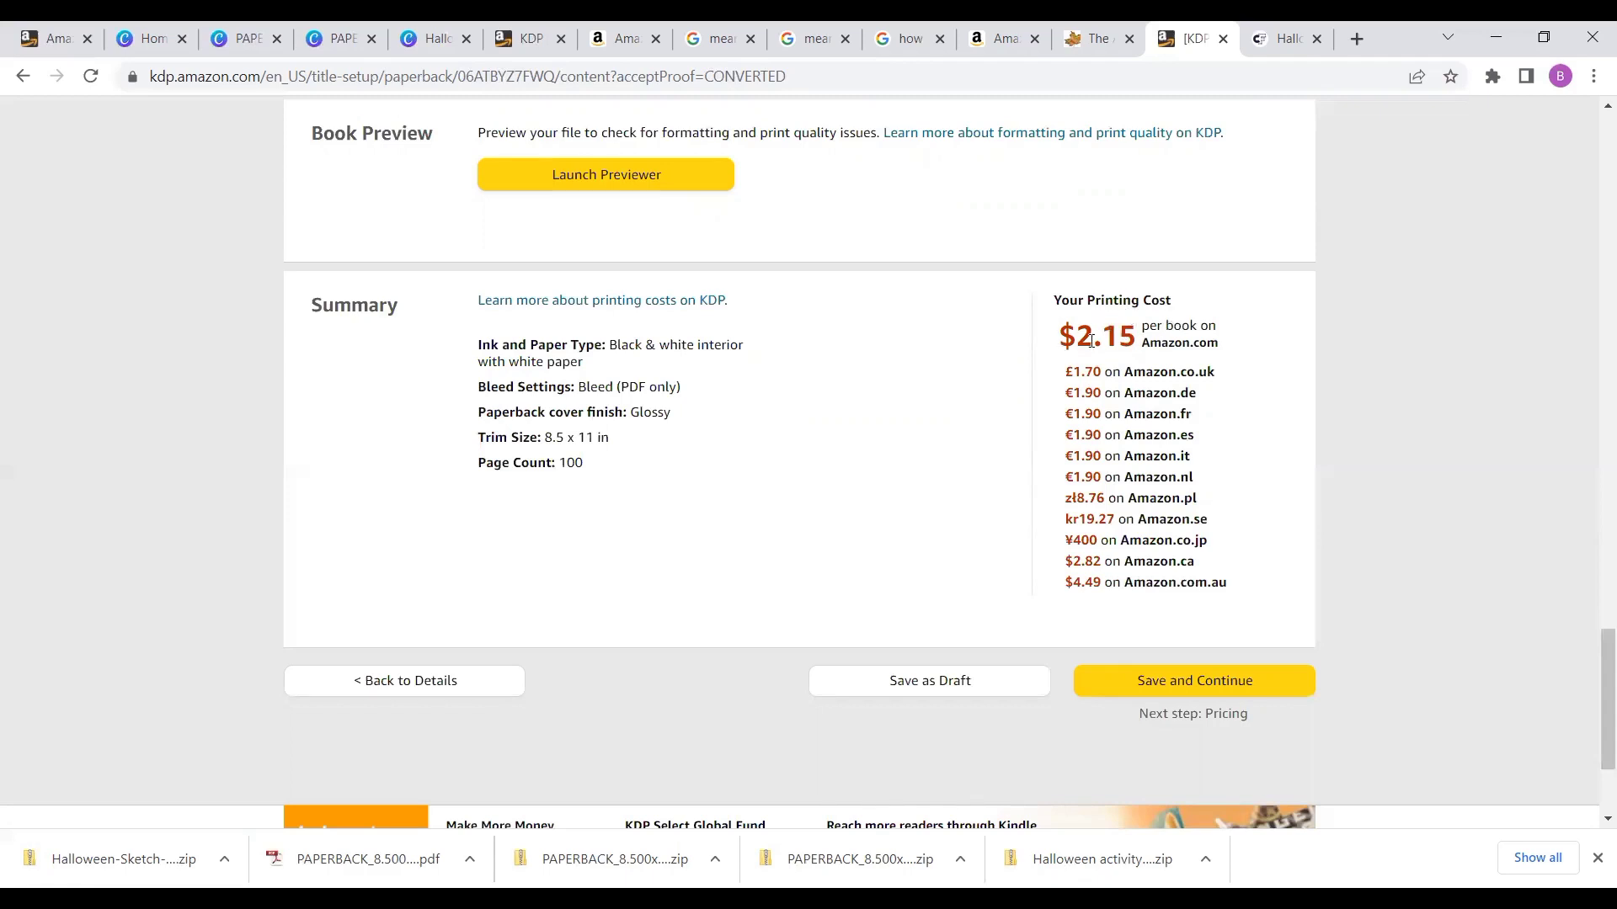
click(1141, 689)
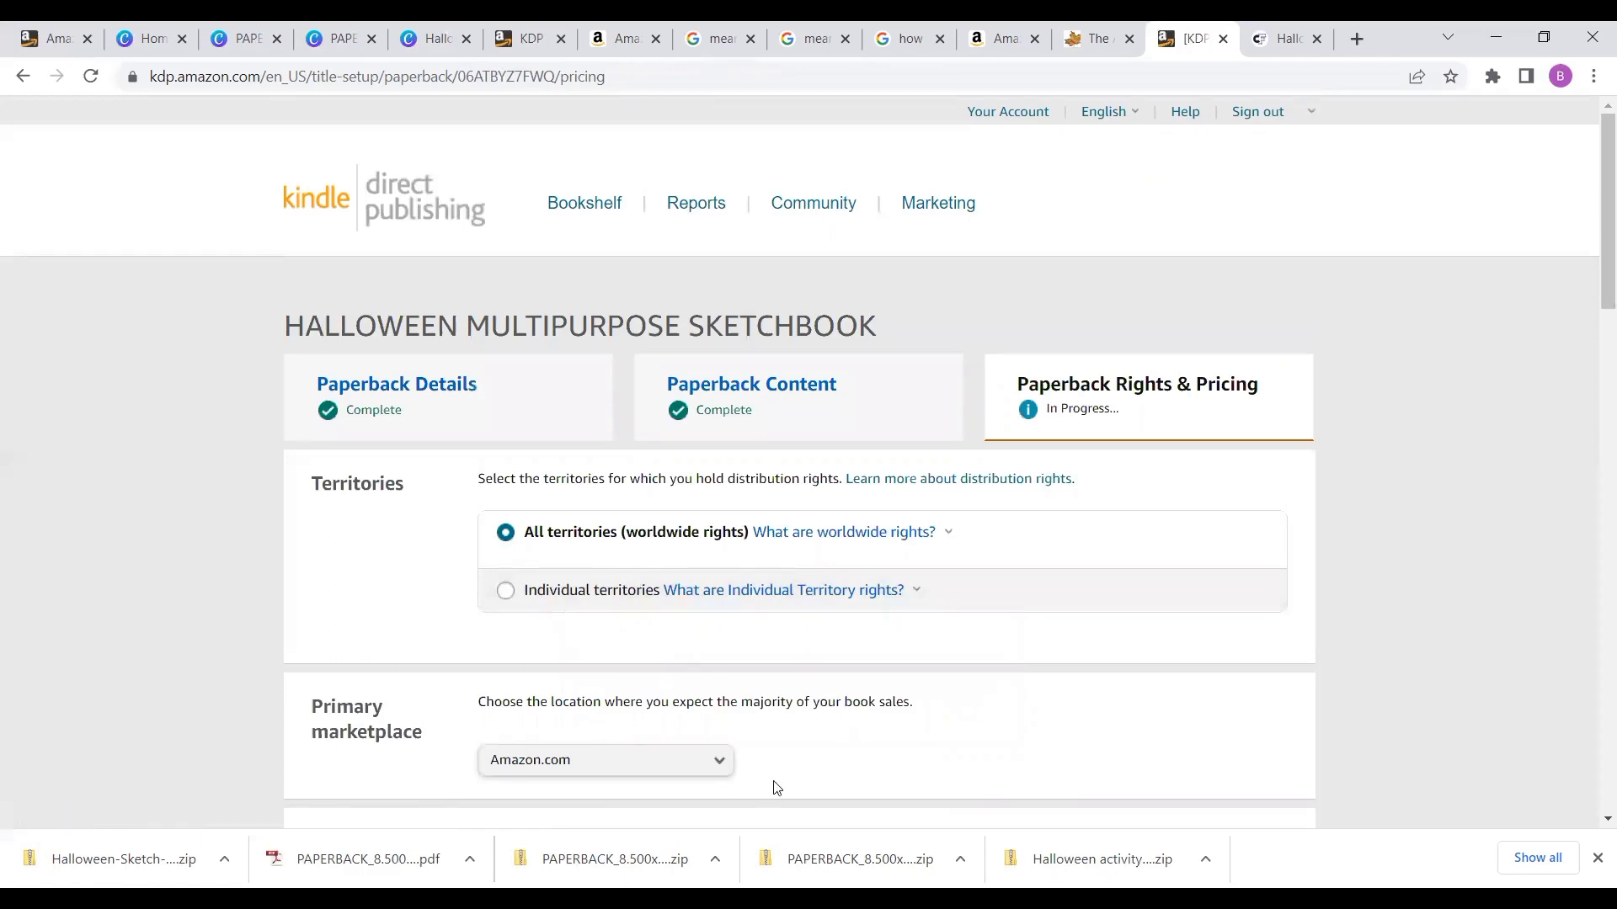
- Set the Amazon.com list price to 7 USD and enable Expanded Distribution
scroll(789, 767, down, 5)
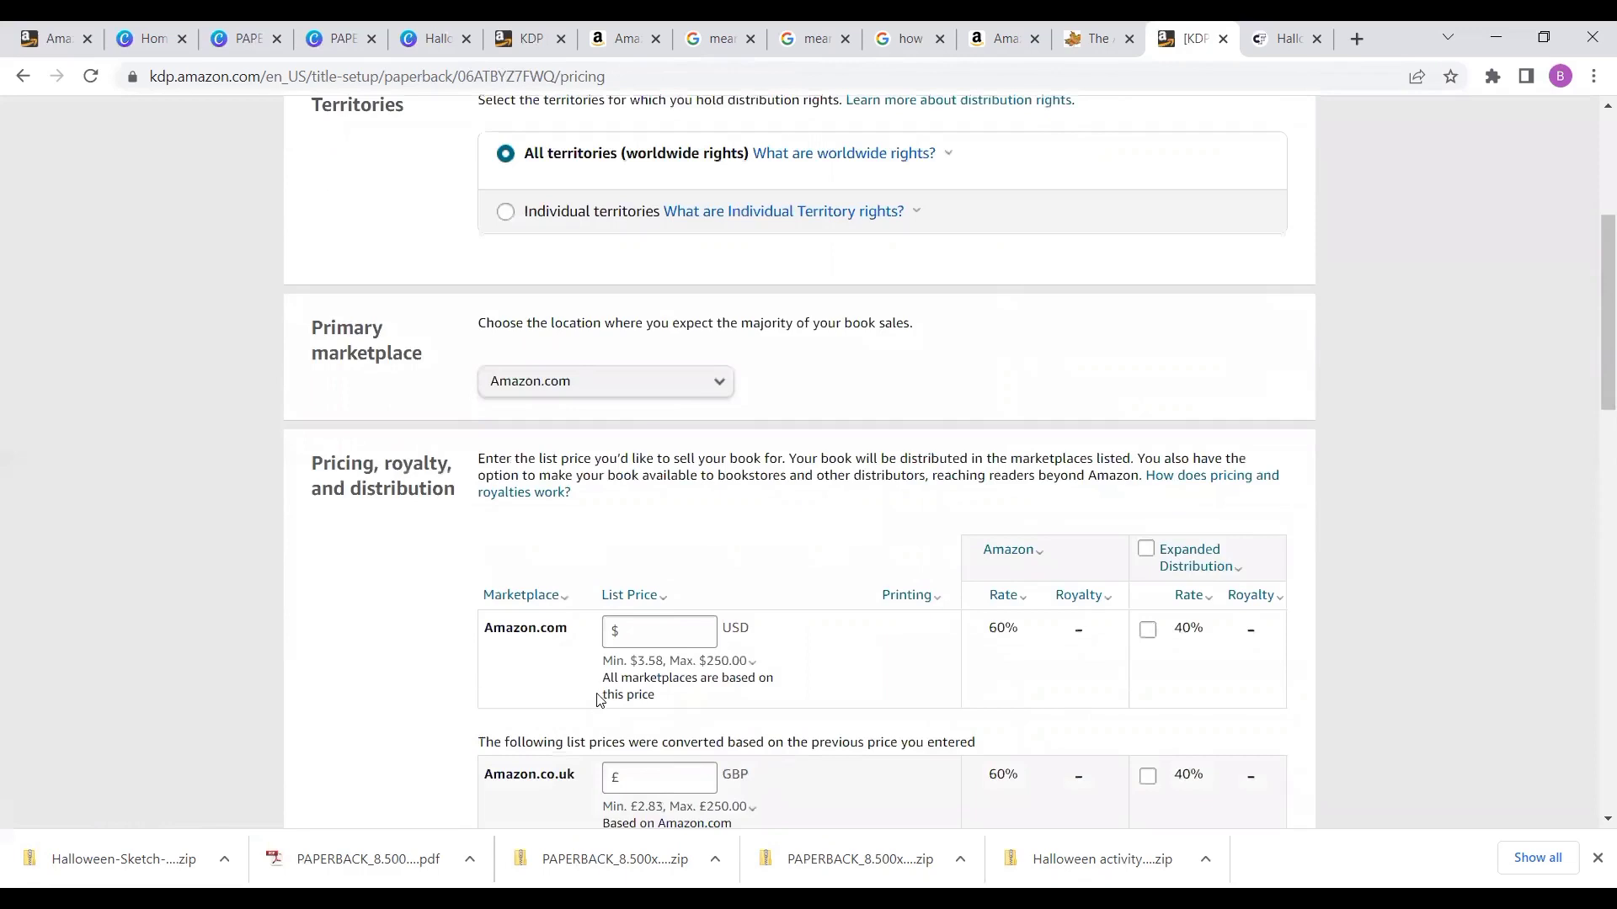
click(638, 632)
text(7)
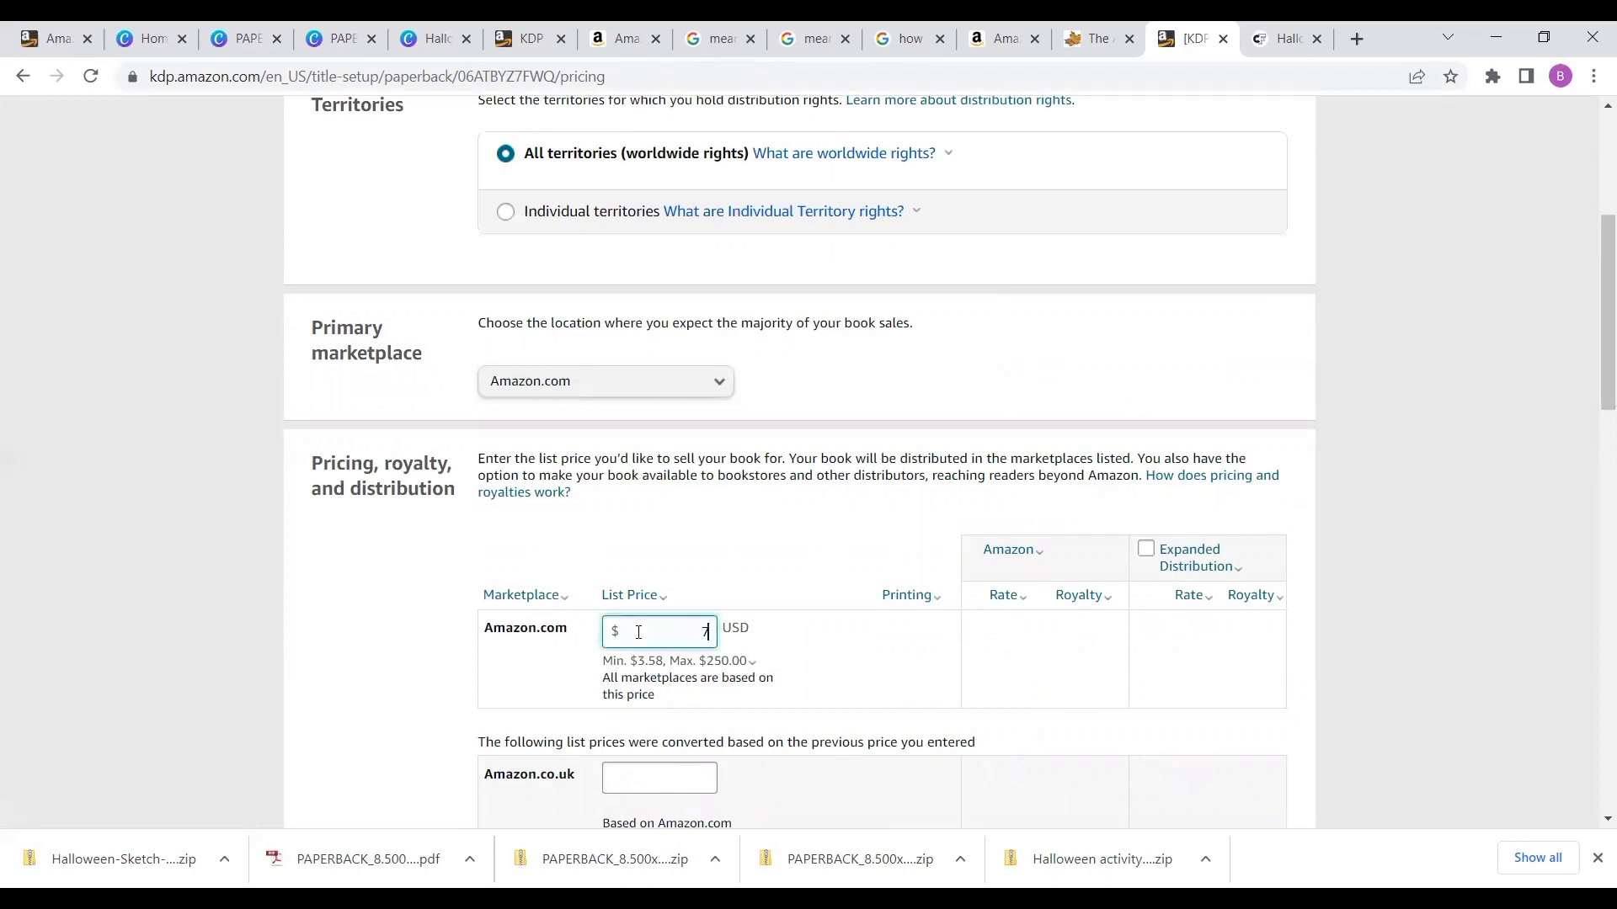
click(1146, 550)
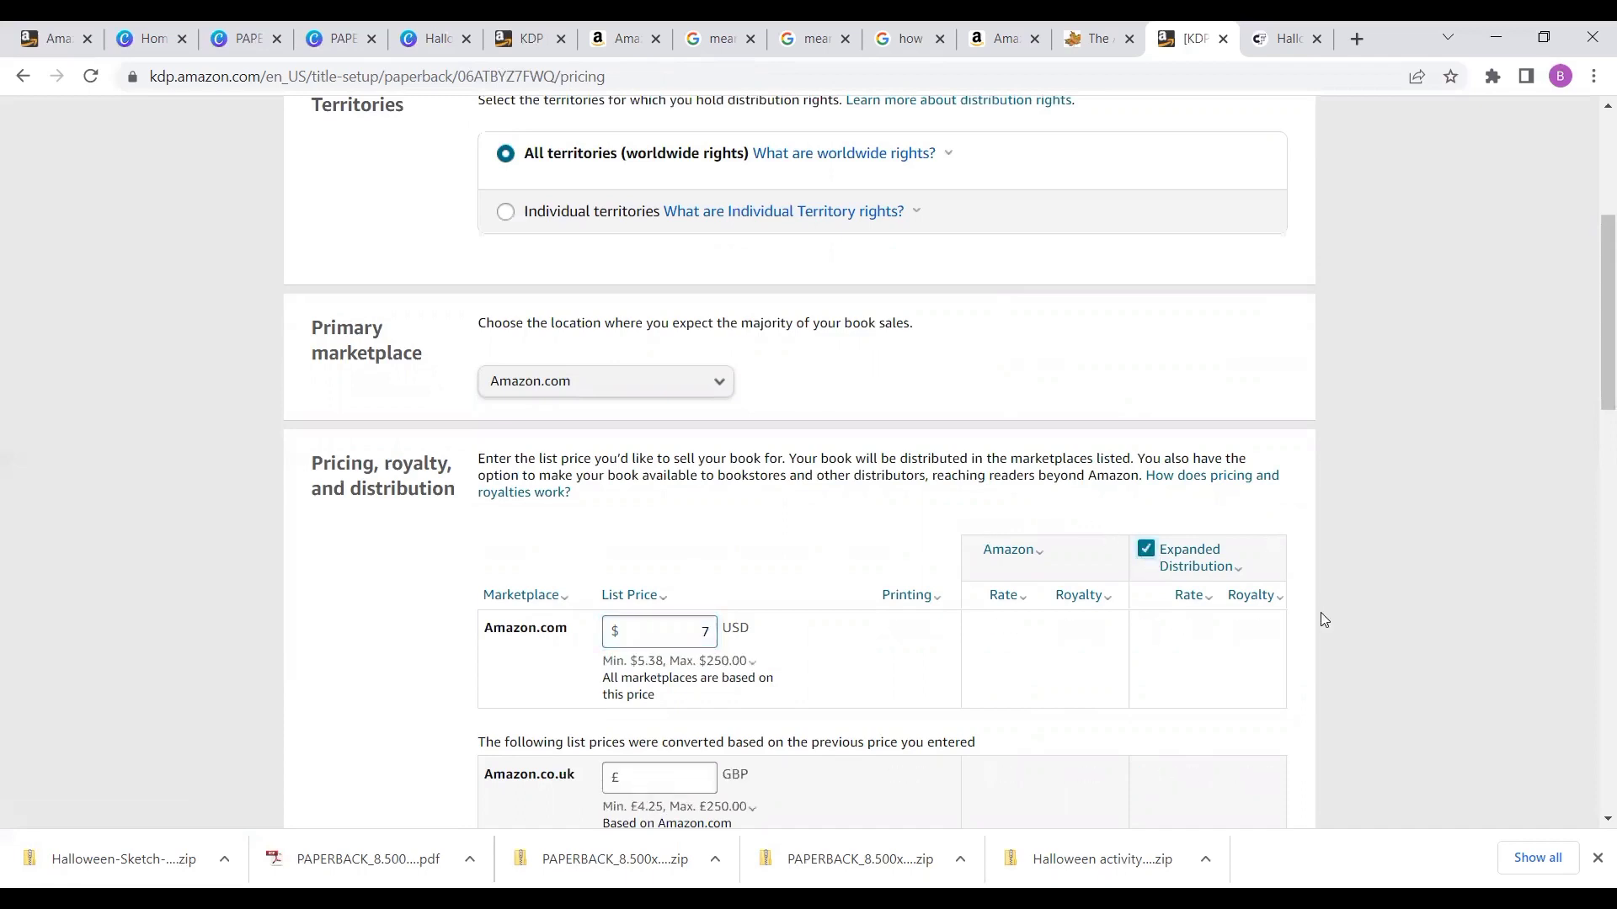
- Publish the paperback book with worldwide rights and the converted marketplace prices
scroll(1426, 604, down, 6)
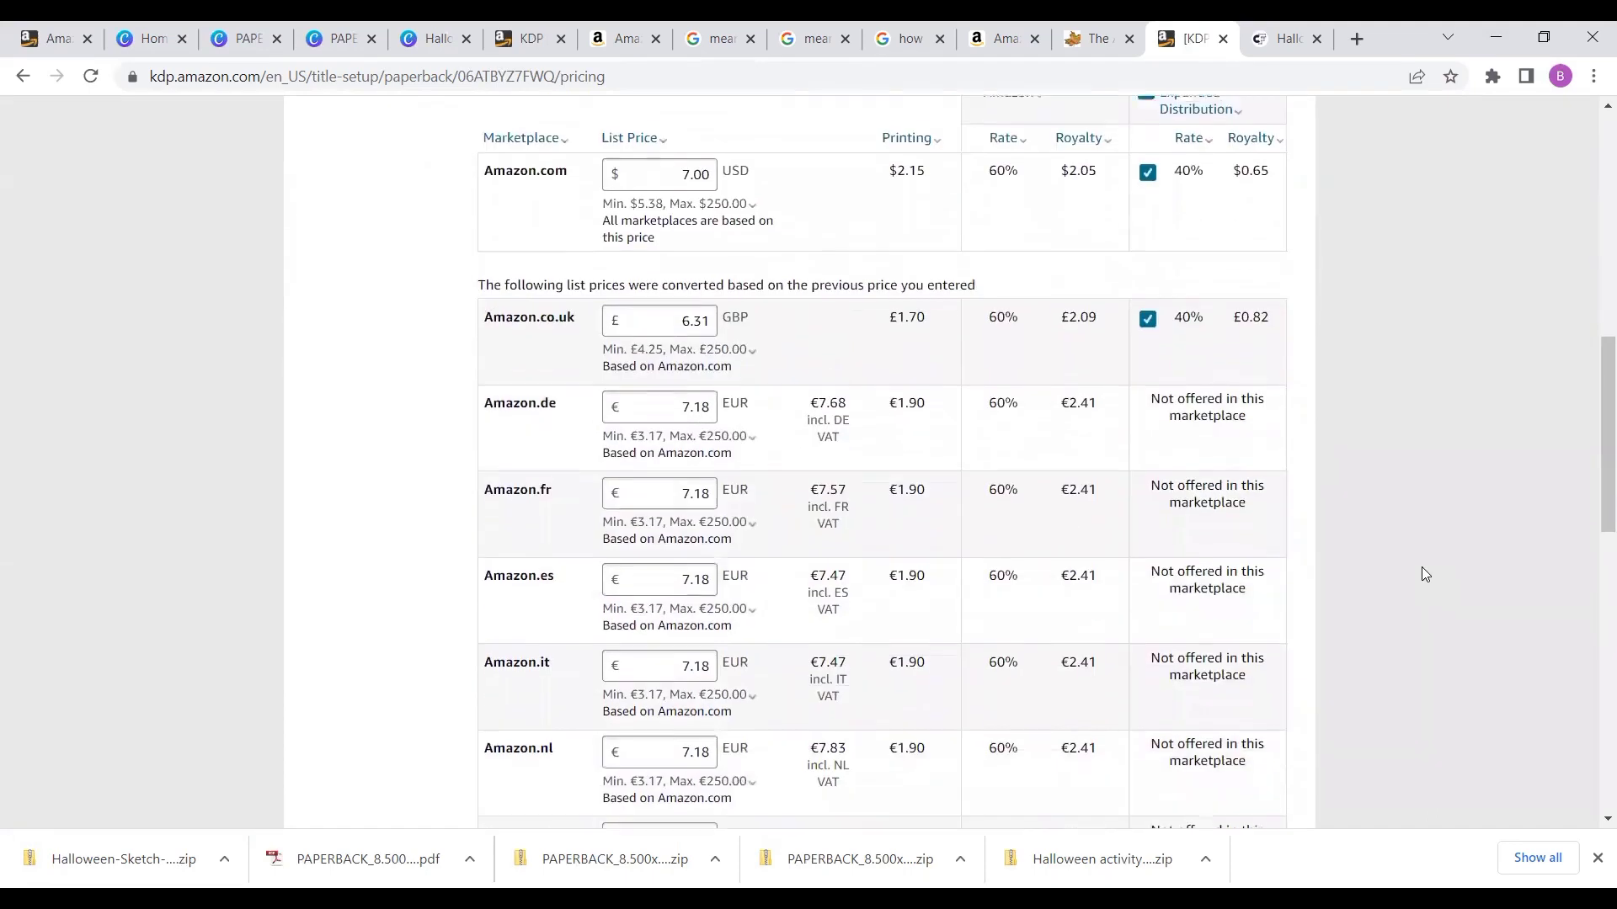
scroll(1421, 567, down, 4)
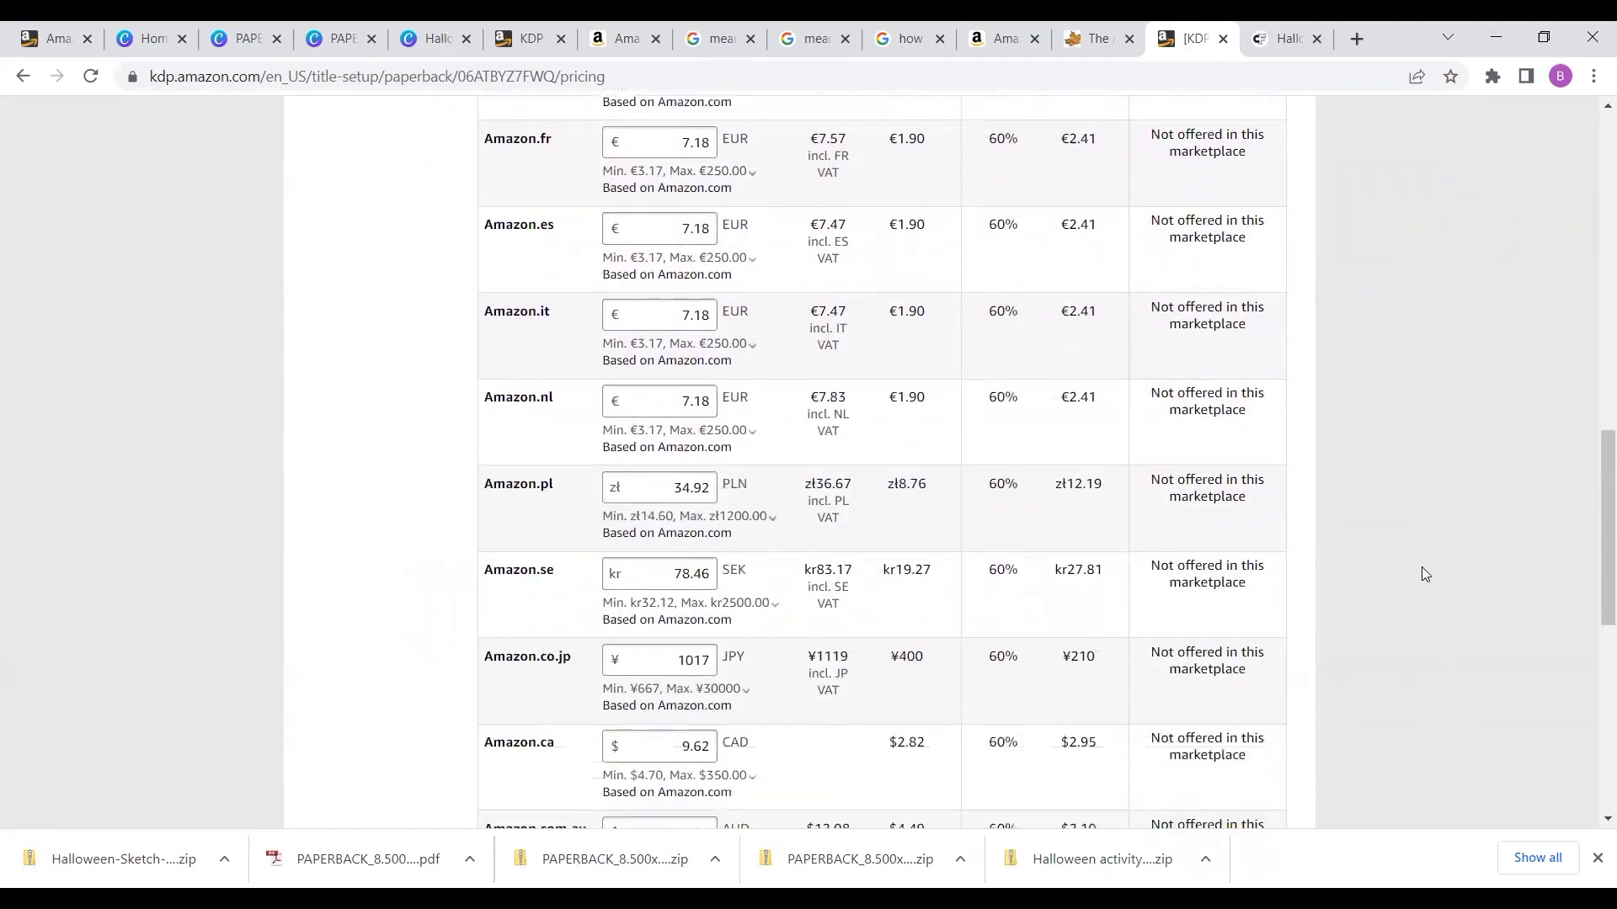
scroll(1421, 568, down, 4)
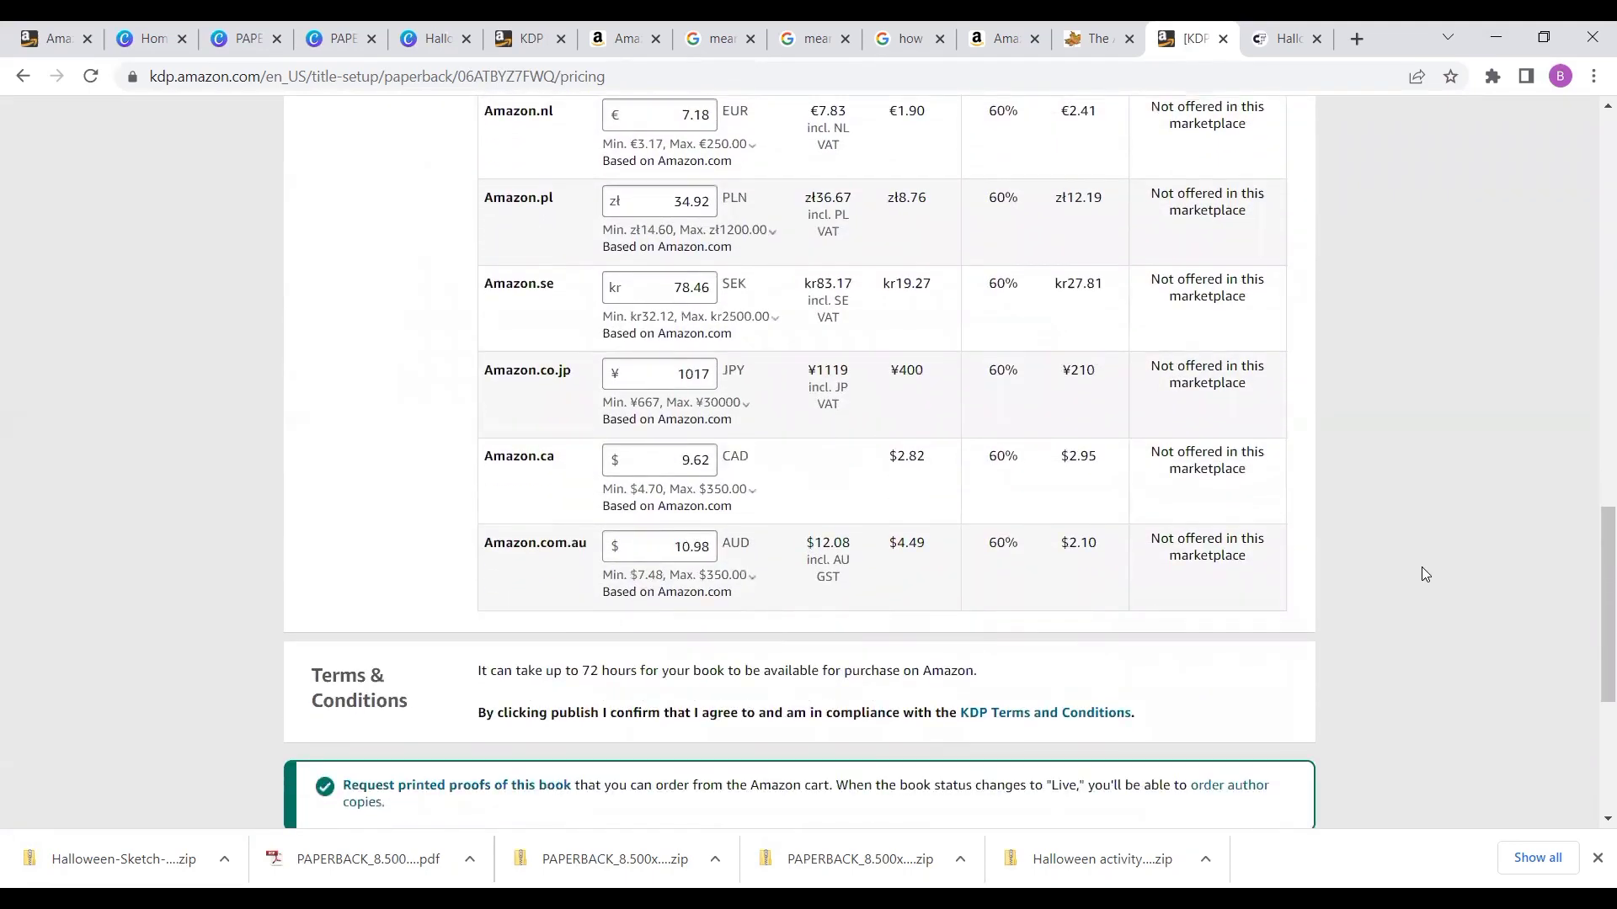
scroll(1421, 567, down, 1)
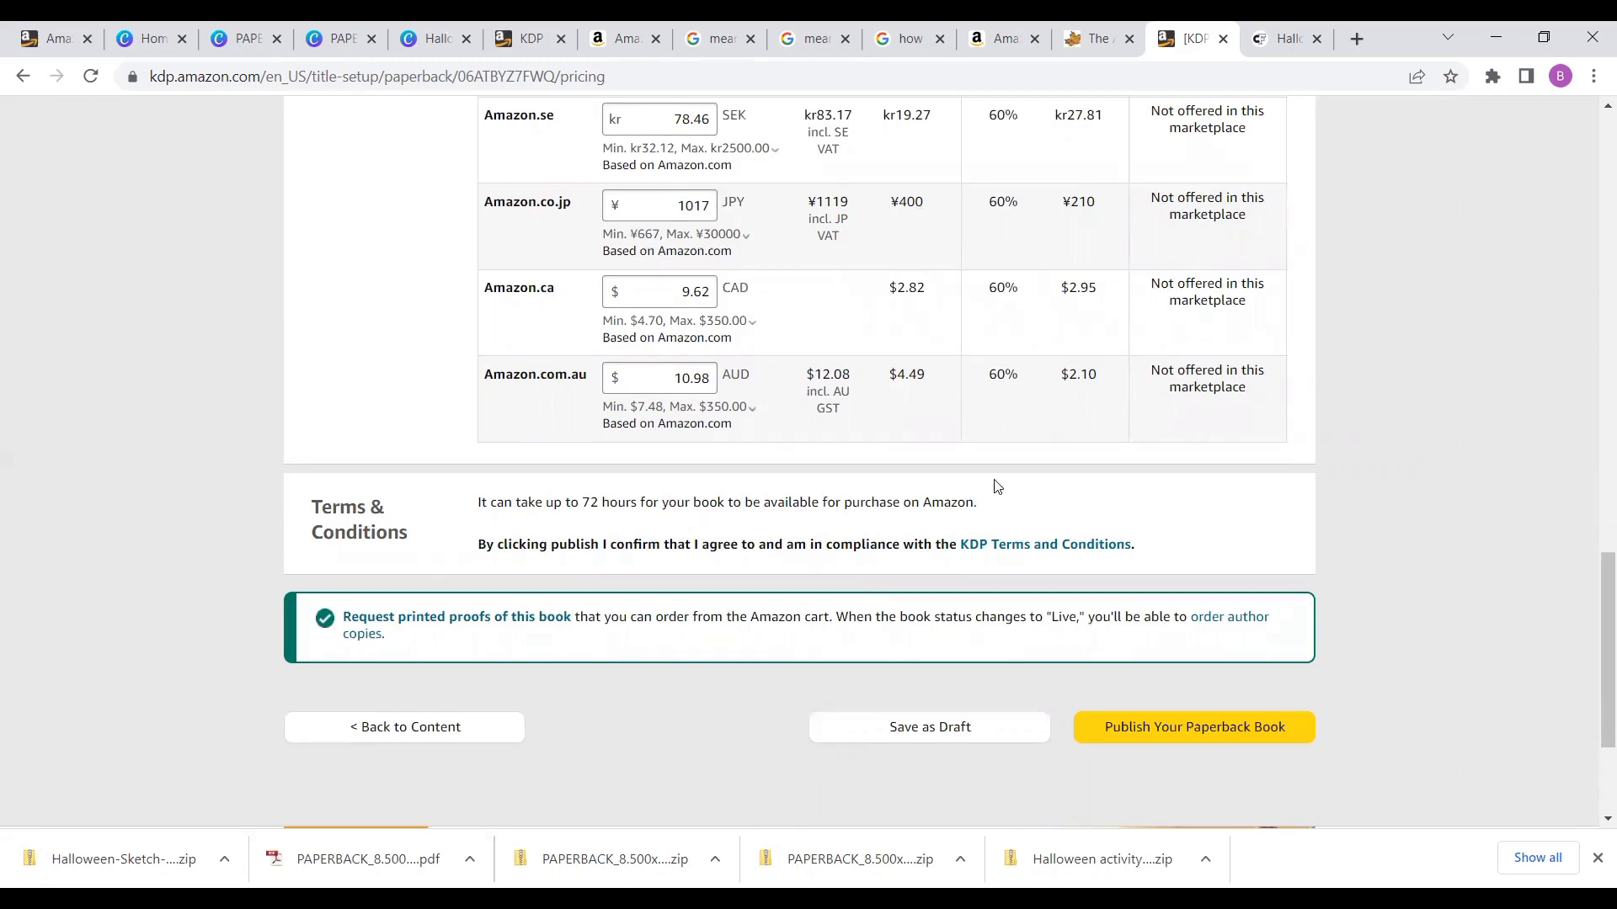
click(1155, 726)
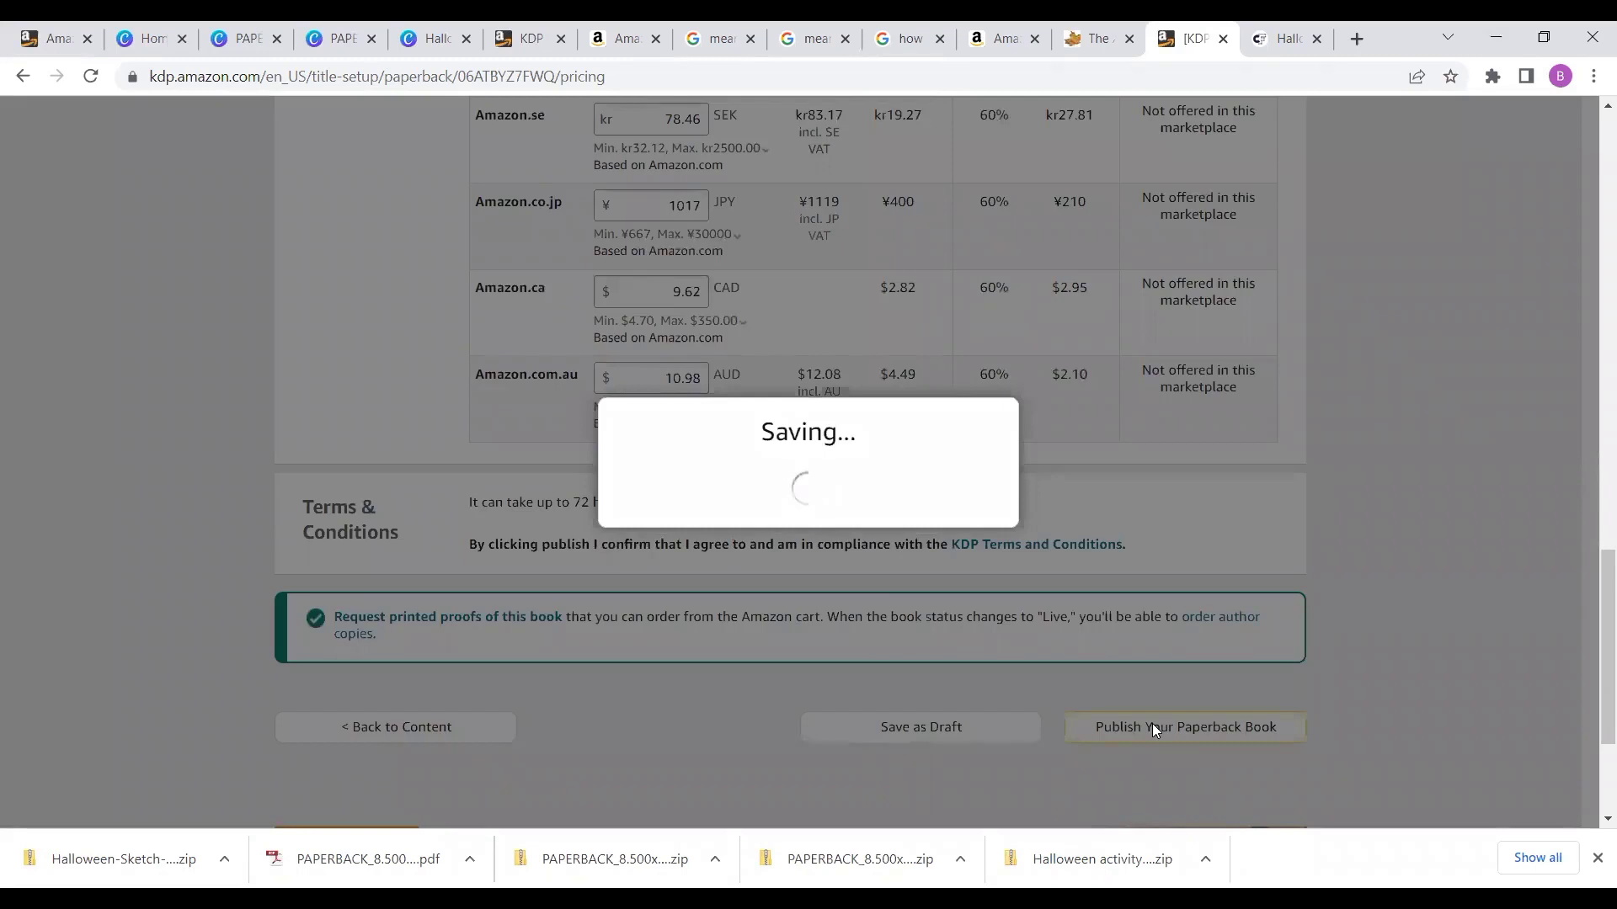